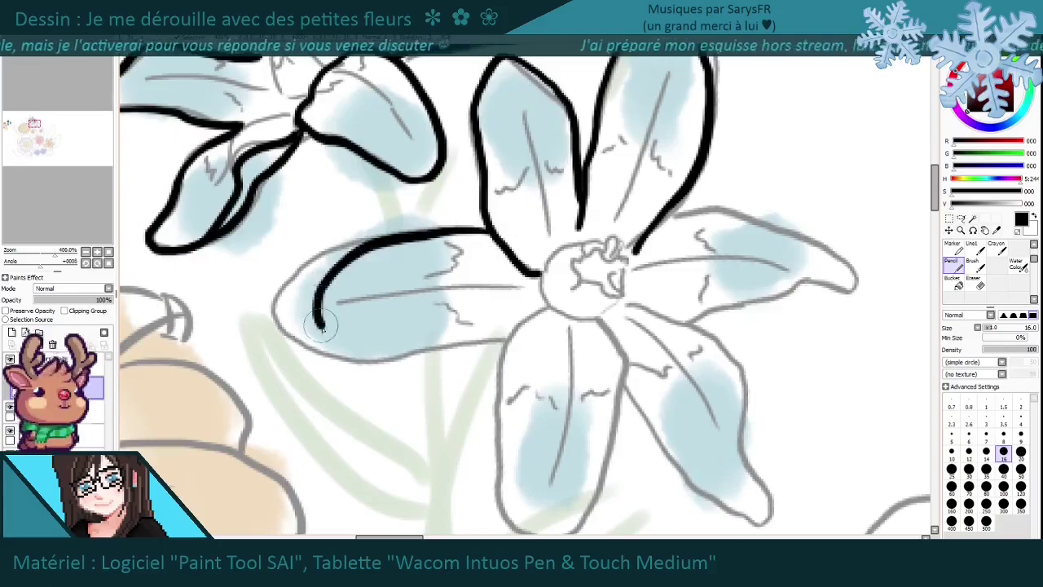
Ink the remaining petal outlines of the right blue flower in black over the grey sketch.
{"action": "mouse_move", "coordinate": [351, 259]}
{"action": "left_mouse_down"}
{"action": "mouse_move", "coordinate": [481, 440]}
{"action": "mouse_move", "coordinate": [510, 438]}
{"action": "left_mouse_up"}
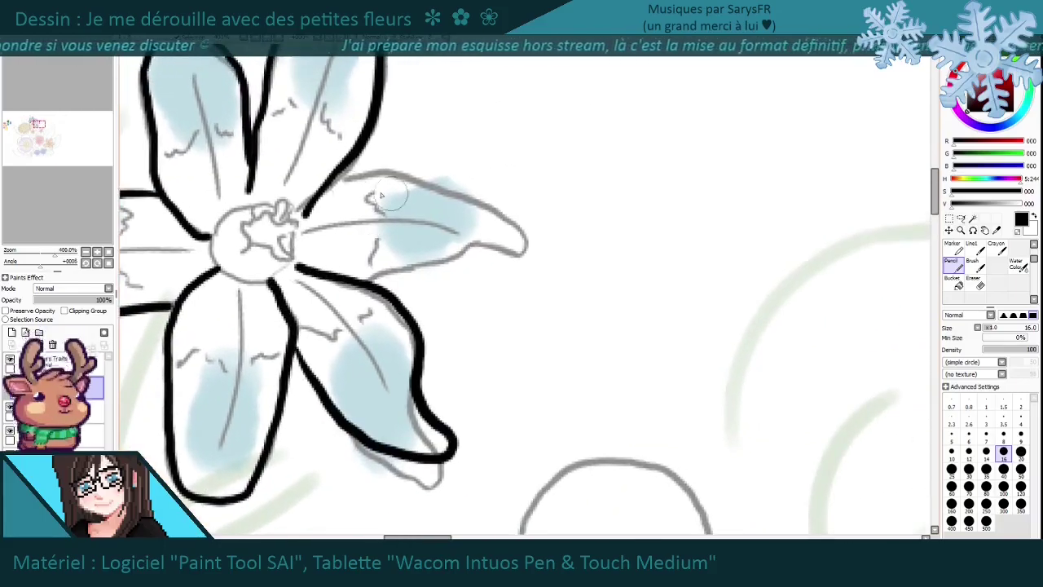
{"action": "scroll", "coordinate": [407, 265], "scroll_direction": "down", "scroll_amount": 3}
{"action": "scroll", "coordinate": [407, 261], "scroll_direction": "up", "scroll_amount": 5}
Reduce the pencil size to 14 and ink the central stamens and round hearts of both blue flowers.
{"action": "key", "text": "bracketleft"}
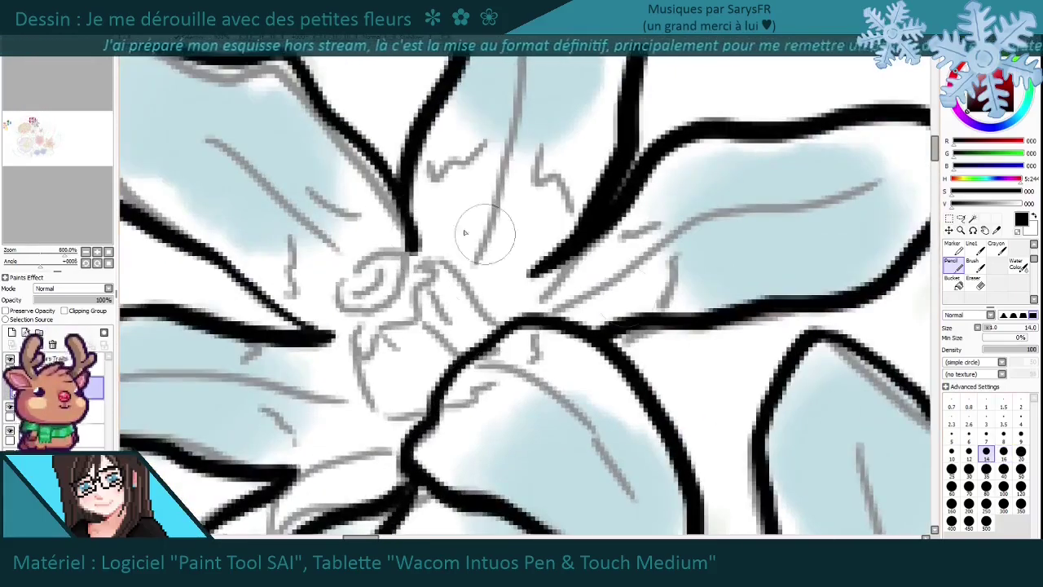
{"action": "left_click_drag", "start_coordinate": [468, 236], "coordinate": [471, 259]}
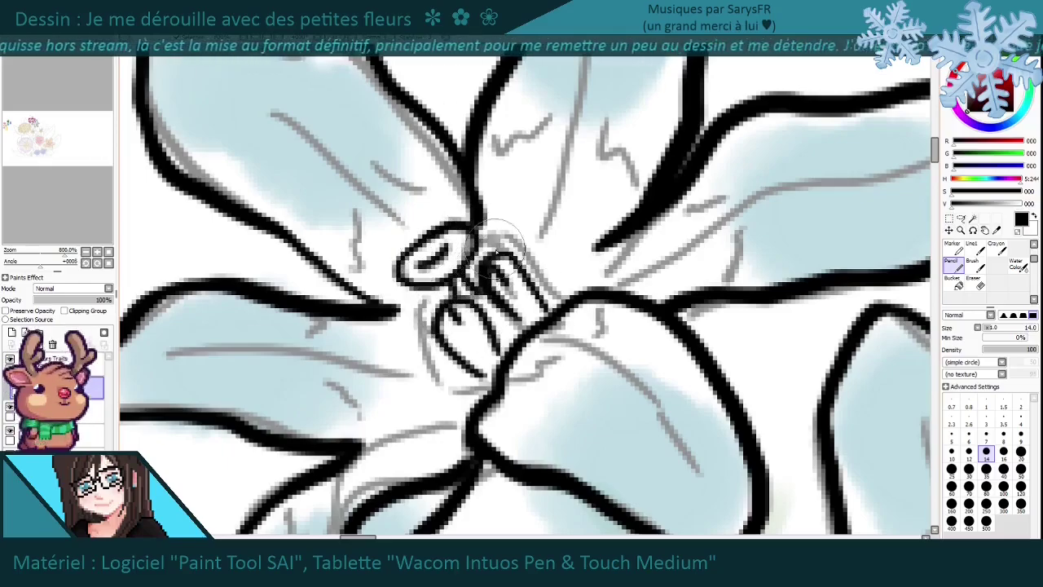
{"action": "scroll", "coordinate": [512, 288], "scroll_direction": "down", "scroll_amount": 3}
{"action": "scroll", "coordinate": [456, 302], "scroll_direction": "up", "scroll_amount": 3}
{"action": "left_click_drag", "start_coordinate": [476, 254], "coordinate": [453, 308]}
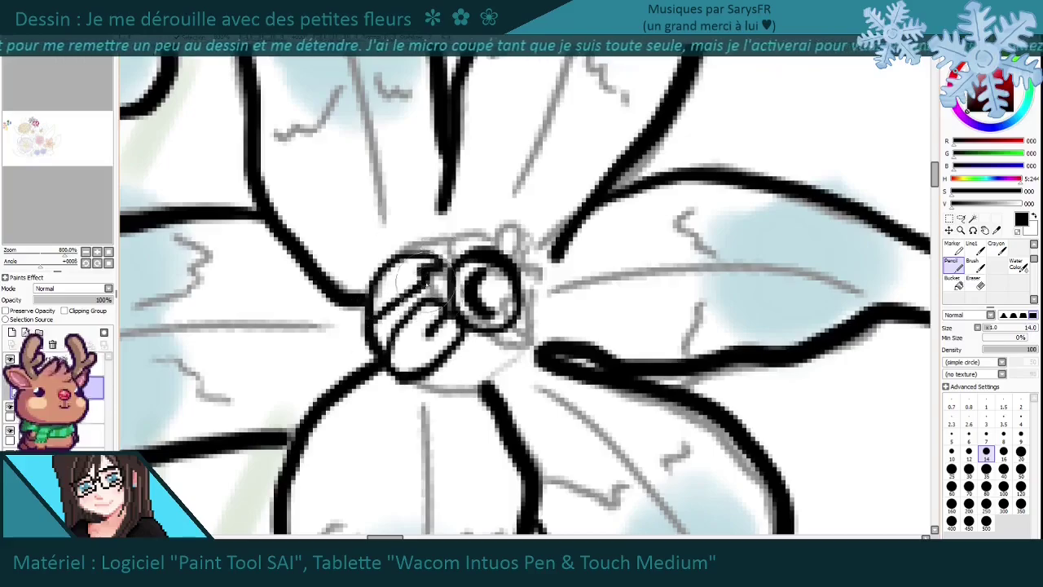
{"action": "scroll", "coordinate": [421, 277], "scroll_direction": "right", "scroll_amount": 2}
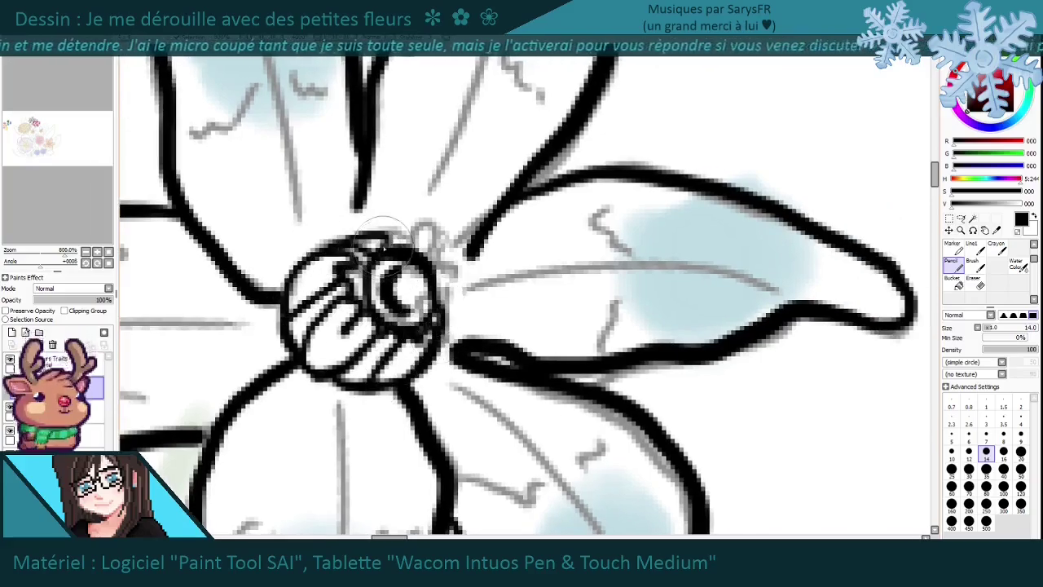
Ink the central veins along the petals of both blue flowers.
{"action": "scroll", "coordinate": [363, 281], "scroll_direction": "down", "scroll_amount": 3}
{"action": "scroll", "coordinate": [478, 303], "scroll_direction": "up", "scroll_amount": 3}
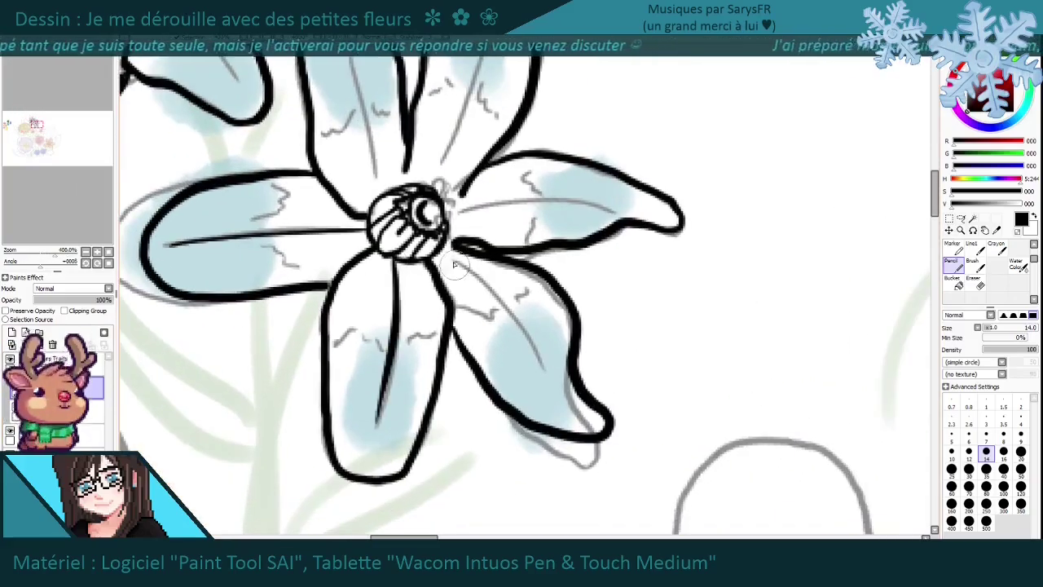
{"action": "scroll", "coordinate": [489, 245], "scroll_direction": "up", "scroll_amount": 2}
{"action": "left_click_drag", "start_coordinate": [505, 155], "coordinate": [500, 181]}
{"action": "scroll", "coordinate": [521, 293], "scroll_direction": "up", "scroll_amount": 1}
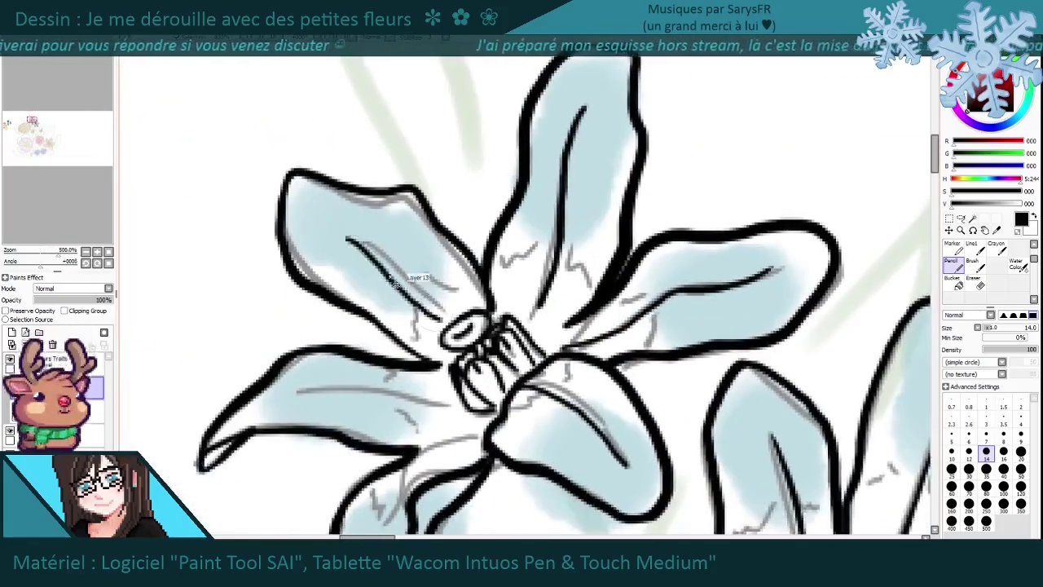
{"action": "left_click_drag", "start_coordinate": [401, 266], "coordinate": [432, 264]}
Ink the jagged contour around the central disc of the large orange flower.
{"action": "scroll", "coordinate": [434, 266], "scroll_direction": "down", "scroll_amount": 3}
{"action": "scroll", "coordinate": [389, 202], "scroll_direction": "up", "scroll_amount": 4}
{"action": "left_click_drag", "start_coordinate": [436, 440], "coordinate": [550, 444]}
{"action": "left_click_drag", "start_coordinate": [426, 171], "coordinate": [271, 220]}
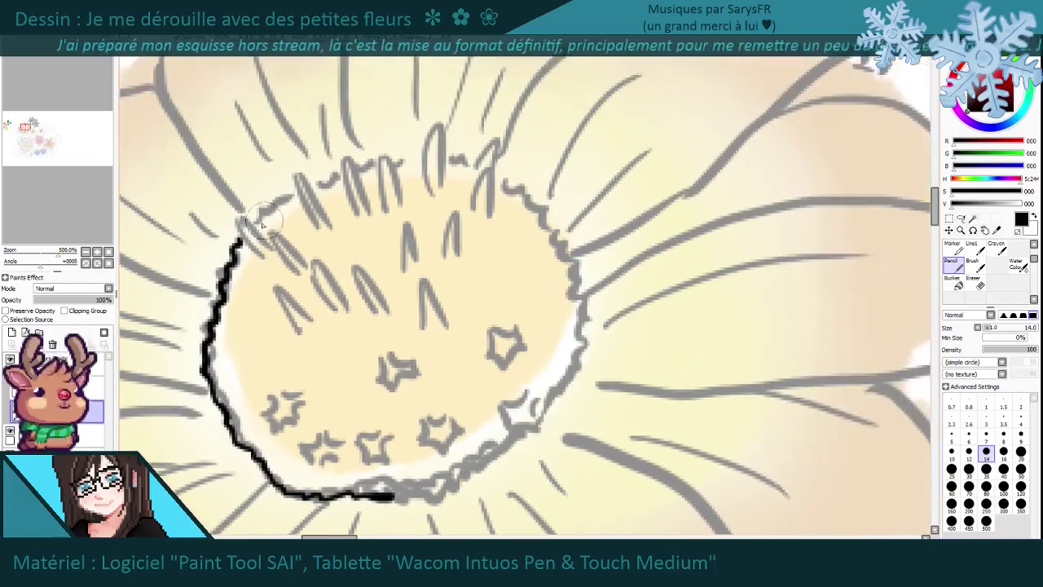
{"action": "left_click_drag", "start_coordinate": [519, 194], "coordinate": [580, 326]}
{"action": "mouse_move", "coordinate": [580, 326]}
{"action": "left_mouse_down"}
{"action": "mouse_move", "coordinate": [497, 334]}
{"action": "mouse_move", "coordinate": [351, 481]}
{"action": "left_mouse_up"}
Ink the sketched pointed florets across the upper part of the orange flower's disc.
{"action": "left_click_drag", "start_coordinate": [268, 245], "coordinate": [392, 297]}
{"action": "left_click_drag", "start_coordinate": [326, 365], "coordinate": [339, 380]}
{"action": "left_click_drag", "start_coordinate": [469, 183], "coordinate": [463, 244]}
{"action": "left_click_drag", "start_coordinate": [526, 200], "coordinate": [493, 305]}
{"action": "left_click_drag", "start_coordinate": [461, 346], "coordinate": [475, 379]}
{"action": "left_click_drag", "start_coordinate": [473, 383], "coordinate": [464, 317]}
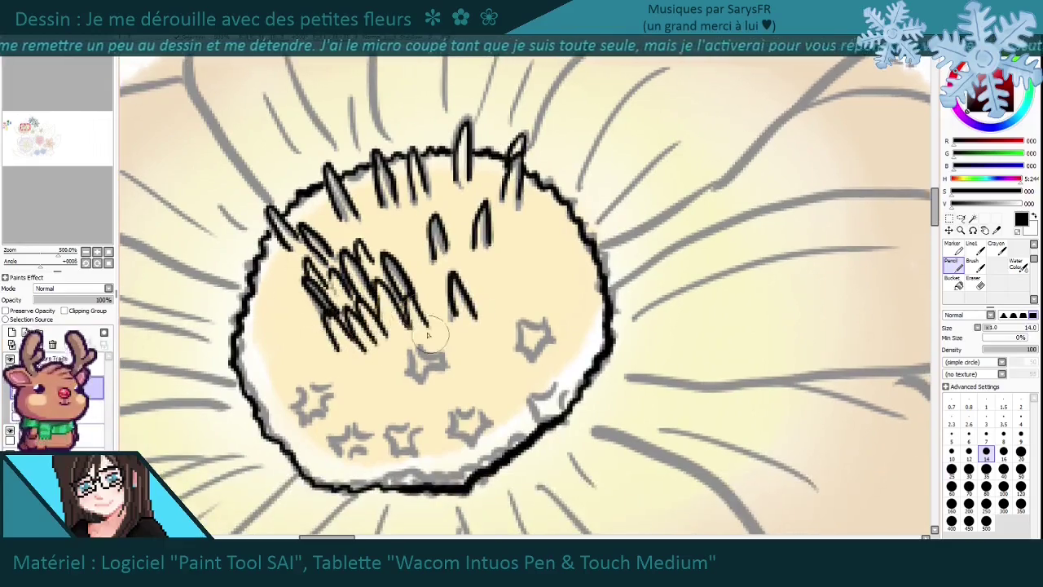
Fill the gaps in the upper disc with dense rows of thin pointed florets.
{"action": "left_click_drag", "start_coordinate": [499, 248], "coordinate": [465, 330]}
{"action": "left_click_drag", "start_coordinate": [481, 307], "coordinate": [440, 362]}
{"action": "left_click_drag", "start_coordinate": [460, 233], "coordinate": [425, 278]}
{"action": "left_click_drag", "start_coordinate": [362, 243], "coordinate": [414, 269]}
{"action": "left_click_drag", "start_coordinate": [376, 295], "coordinate": [413, 269]}
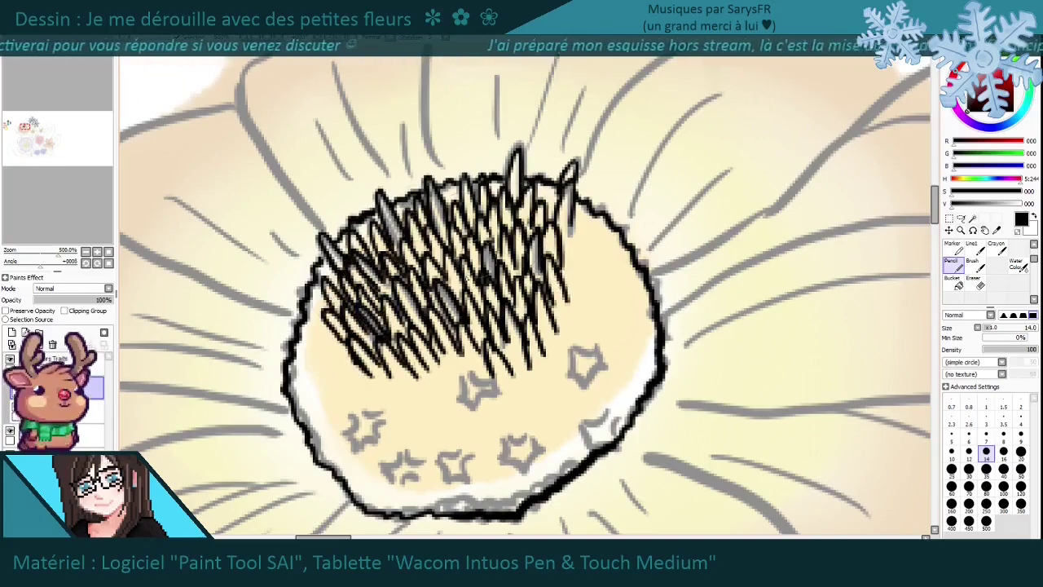
{"action": "left_click_drag", "start_coordinate": [376, 317], "coordinate": [450, 378]}
{"action": "left_click_drag", "start_coordinate": [609, 224], "coordinate": [583, 326]}
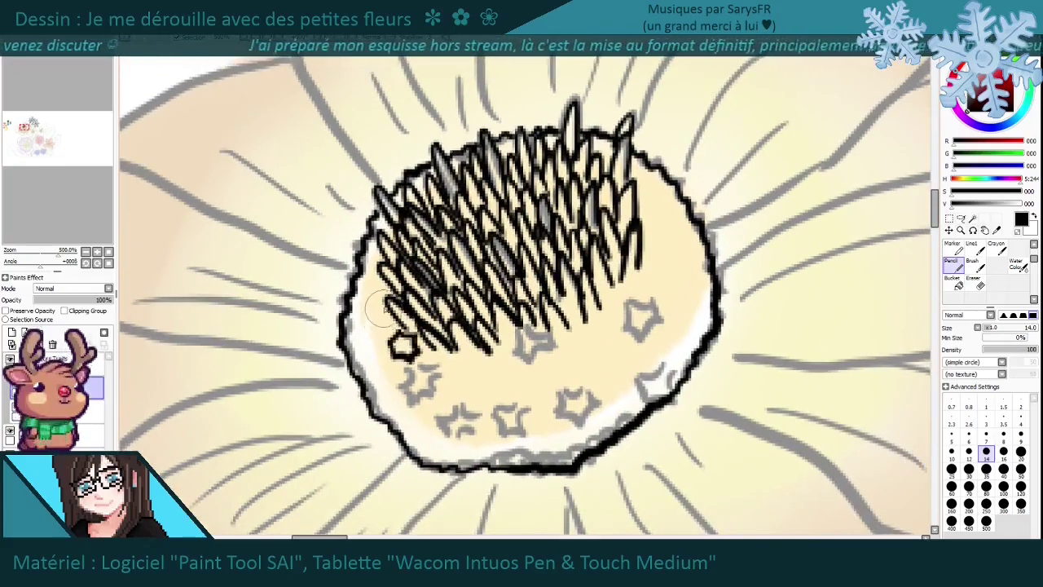
Draw small star-shaped florets side by side along the left and lower parts of the orange flower's disc.
{"action": "left_click_drag", "start_coordinate": [376, 244], "coordinate": [352, 303]}
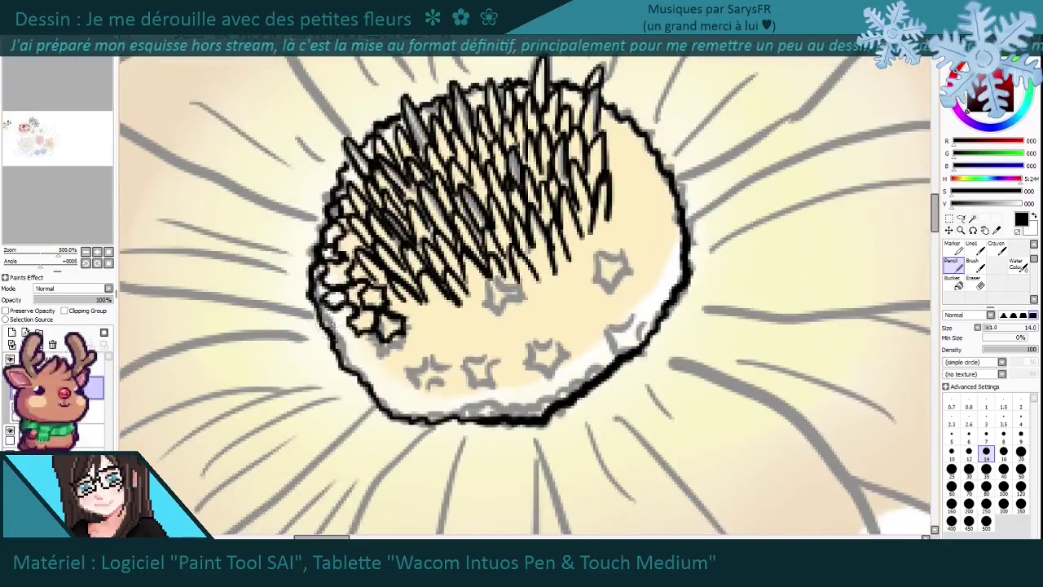
{"action": "left_click_drag", "start_coordinate": [481, 299], "coordinate": [501, 321]}
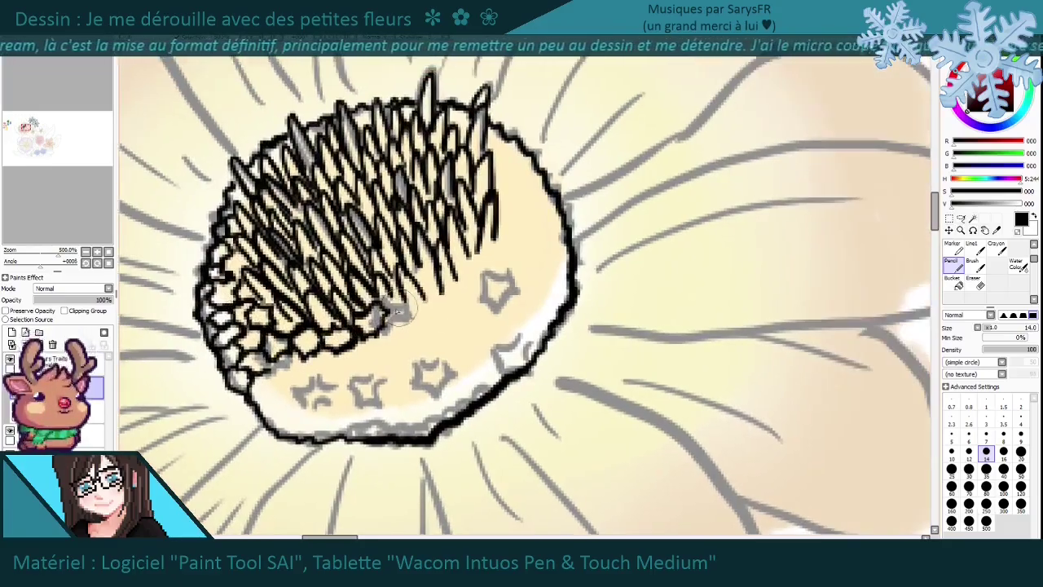
{"action": "scroll", "coordinate": [468, 281], "scroll_direction": "down", "scroll_amount": 3}
{"action": "scroll", "coordinate": [468, 282], "scroll_direction": "up", "scroll_amount": 4}
{"action": "mouse_move", "coordinate": [383, 325]}
{"action": "left_mouse_down"}
{"action": "mouse_move", "coordinate": [415, 339]}
{"action": "mouse_move", "coordinate": [485, 290]}
{"action": "mouse_move", "coordinate": [507, 320]}
{"action": "mouse_move", "coordinate": [468, 321]}
{"action": "mouse_move", "coordinate": [405, 401]}
{"action": "left_mouse_up"}
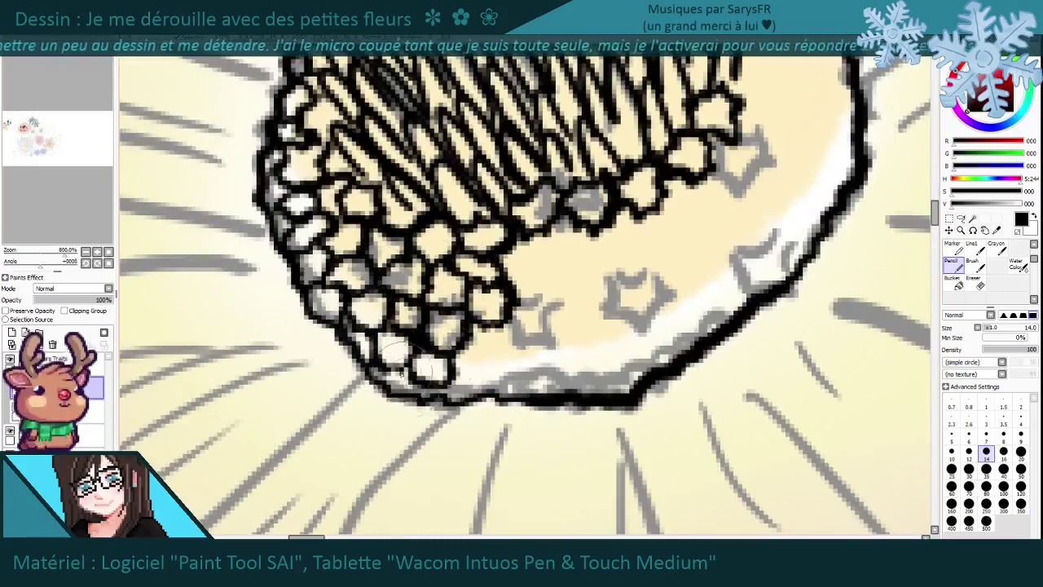
{"action": "mouse_move", "coordinate": [518, 385]}
{"action": "left_mouse_down"}
{"action": "mouse_move", "coordinate": [510, 358]}
{"action": "mouse_move", "coordinate": [562, 293]}
{"action": "left_mouse_up"}
{"action": "mouse_move", "coordinate": [571, 310]}
{"action": "left_mouse_down"}
{"action": "mouse_move", "coordinate": [424, 383]}
{"action": "mouse_move", "coordinate": [457, 313]}
{"action": "mouse_move", "coordinate": [531, 324]}
{"action": "mouse_move", "coordinate": [566, 259]}
{"action": "left_mouse_up"}
{"action": "left_click_drag", "start_coordinate": [463, 379], "coordinate": [428, 420]}
{"action": "left_click_drag", "start_coordinate": [481, 400], "coordinate": [424, 473]}
{"action": "left_click_drag", "start_coordinate": [537, 383], "coordinate": [449, 432]}
Continue the small star-shaped florets across the rest of the disc and up its right edge.
{"action": "scroll", "coordinate": [489, 391], "scroll_direction": "down", "scroll_amount": 3}
{"action": "scroll", "coordinate": [306, 350], "scroll_direction": "up", "scroll_amount": 3}
{"action": "left_click_drag", "start_coordinate": [305, 351], "coordinate": [358, 391]}
{"action": "scroll", "coordinate": [367, 367], "scroll_direction": "up", "scroll_amount": 3}
{"action": "mouse_move", "coordinate": [375, 326]}
{"action": "left_mouse_down"}
{"action": "mouse_move", "coordinate": [415, 383]}
{"action": "mouse_move", "coordinate": [397, 363]}
{"action": "mouse_move", "coordinate": [444, 342]}
{"action": "left_mouse_up"}
{"action": "scroll", "coordinate": [397, 363], "scroll_direction": "up", "scroll_amount": 1}
{"action": "mouse_move", "coordinate": [445, 350]}
{"action": "left_mouse_down"}
{"action": "mouse_move", "coordinate": [464, 438]}
{"action": "mouse_move", "coordinate": [465, 389]}
{"action": "mouse_move", "coordinate": [482, 373]}
{"action": "mouse_move", "coordinate": [469, 371]}
{"action": "mouse_move", "coordinate": [526, 388]}
{"action": "mouse_move", "coordinate": [478, 320]}
{"action": "mouse_move", "coordinate": [525, 360]}
{"action": "mouse_move", "coordinate": [490, 336]}
{"action": "mouse_move", "coordinate": [538, 322]}
{"action": "left_mouse_up"}
{"action": "scroll", "coordinate": [472, 391], "scroll_direction": "up", "scroll_amount": 2}
{"action": "scroll", "coordinate": [479, 324], "scroll_direction": "up", "scroll_amount": 2}
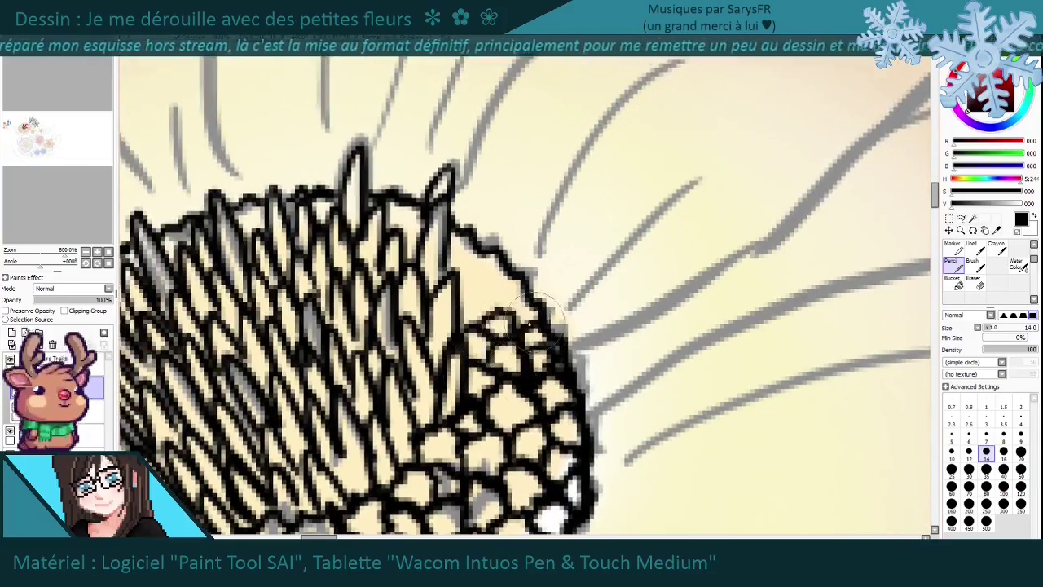
Ink the outlines of the orange flower's left petals, including the curled tip.
{"action": "scroll", "coordinate": [402, 185], "scroll_direction": "down", "scroll_amount": 4}
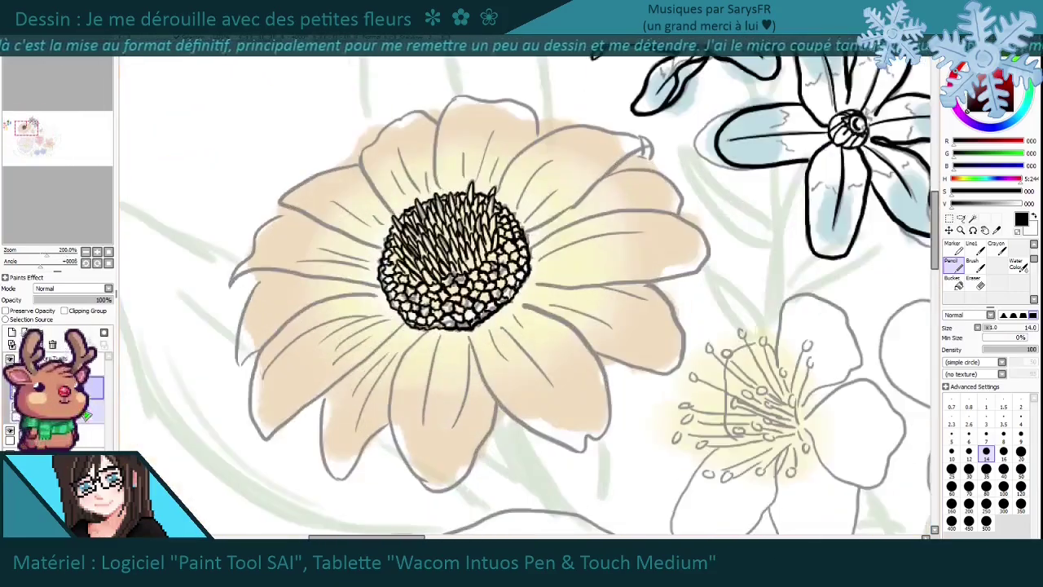
{"action": "scroll", "coordinate": [734, 215], "scroll_direction": "up", "scroll_amount": 2}
{"action": "left_click_drag", "start_coordinate": [738, 227], "coordinate": [542, 338]}
{"action": "mouse_move", "coordinate": [529, 175]}
{"action": "left_mouse_down"}
{"action": "mouse_move", "coordinate": [472, 358]}
{"action": "mouse_move", "coordinate": [399, 244]}
{"action": "mouse_move", "coordinate": [383, 294]}
{"action": "left_mouse_up"}
{"action": "mouse_move", "coordinate": [456, 131]}
{"action": "left_mouse_down"}
{"action": "mouse_move", "coordinate": [371, 267]}
{"action": "mouse_move", "coordinate": [640, 277]}
{"action": "left_mouse_up"}
{"action": "left_click_drag", "start_coordinate": [342, 268], "coordinate": [399, 245]}
{"action": "mouse_move", "coordinate": [355, 285]}
{"action": "left_mouse_down"}
{"action": "mouse_move", "coordinate": [420, 261]}
{"action": "mouse_move", "coordinate": [375, 419]}
{"action": "left_mouse_up"}
{"action": "left_click_drag", "start_coordinate": [432, 363], "coordinate": [652, 294]}
{"action": "left_click_drag", "start_coordinate": [501, 318], "coordinate": [652, 281]}
{"action": "left_click_drag", "start_coordinate": [407, 412], "coordinate": [364, 432]}
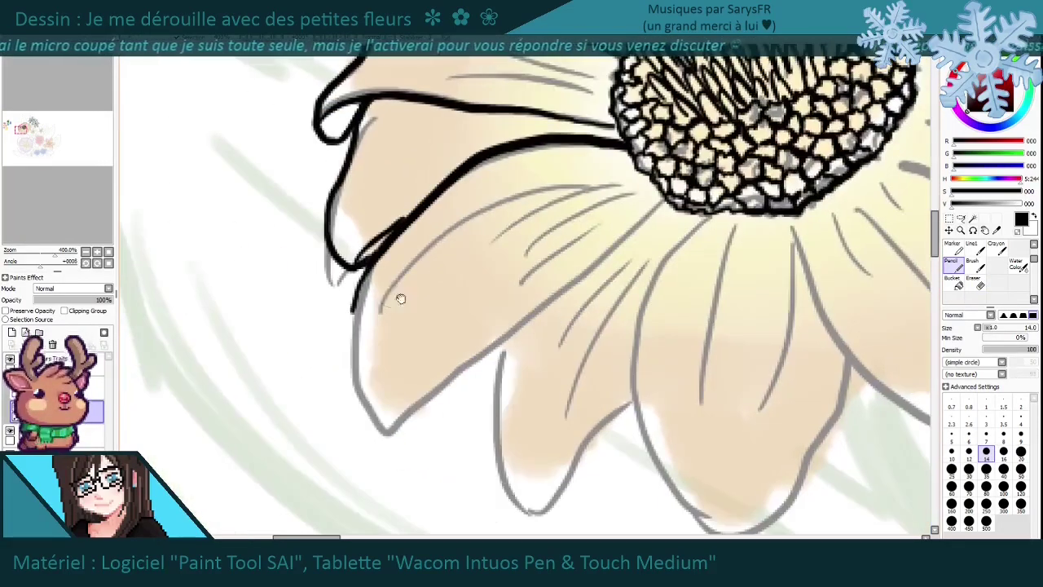
Ink the outlines of the orange flower's lower petals, down to the notched tip at the lower right.
{"action": "left_click_drag", "start_coordinate": [664, 192], "coordinate": [548, 313]}
{"action": "left_click_drag", "start_coordinate": [280, 424], "coordinate": [367, 428]}
{"action": "mouse_move", "coordinate": [298, 282]}
{"action": "left_mouse_down"}
{"action": "mouse_move", "coordinate": [442, 493]}
{"action": "mouse_move", "coordinate": [410, 363]}
{"action": "mouse_move", "coordinate": [619, 411]}
{"action": "left_mouse_up"}
{"action": "left_click_drag", "start_coordinate": [521, 200], "coordinate": [619, 395]}
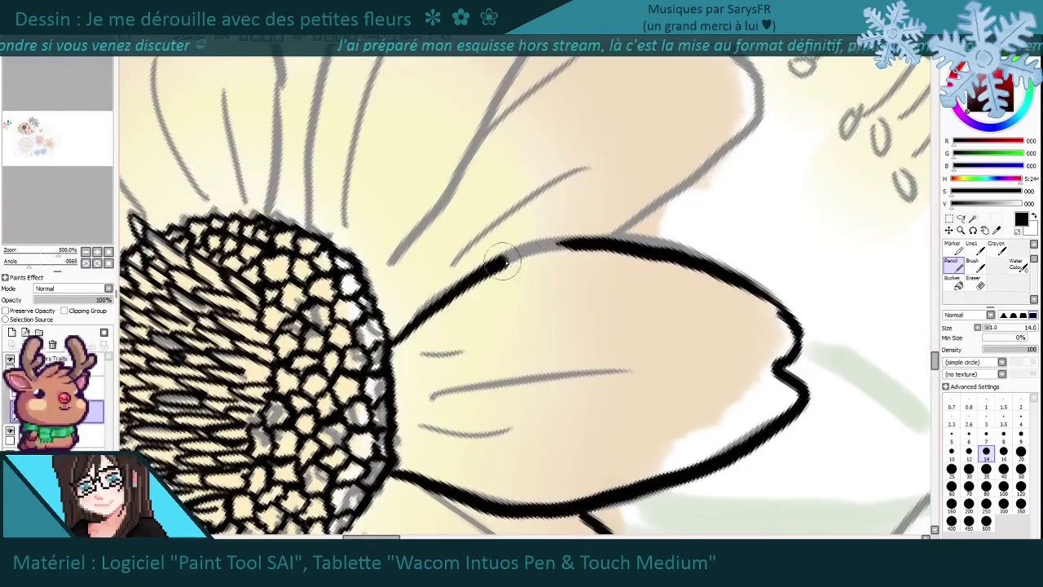
Rotate the canvas and ink the outlines of the orange flower's right and upper-right petals.
{"action": "mouse_move", "coordinate": [397, 203]}
{"action": "left_mouse_down"}
{"action": "mouse_move", "coordinate": [487, 191]}
{"action": "mouse_move", "coordinate": [613, 301]}
{"action": "left_mouse_up"}
{"action": "left_click_drag", "start_coordinate": [474, 137], "coordinate": [412, 208]}
{"action": "left_click_drag", "start_coordinate": [502, 366], "coordinate": [434, 449]}
{"action": "left_click_drag", "start_coordinate": [502, 181], "coordinate": [598, 110]}
{"action": "left_click_drag", "start_coordinate": [604, 163], "coordinate": [546, 261]}
{"action": "left_click_drag", "start_coordinate": [502, 365], "coordinate": [425, 458]}
{"action": "left_click_drag", "start_coordinate": [546, 191], "coordinate": [401, 254]}
{"action": "left_click_drag", "start_coordinate": [369, 471], "coordinate": [411, 192]}
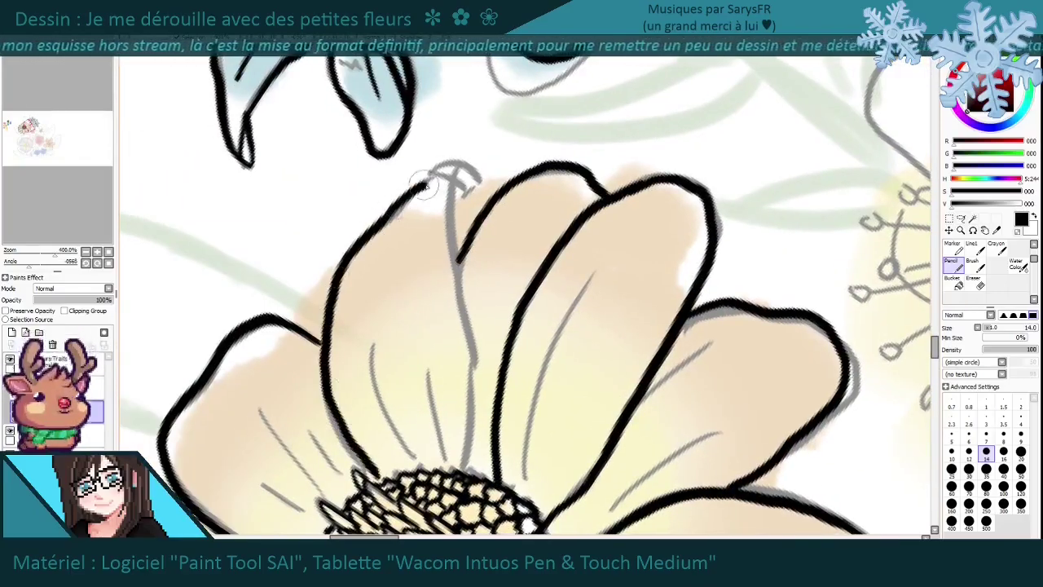
{"action": "left_click_drag", "start_coordinate": [464, 314], "coordinate": [471, 472]}
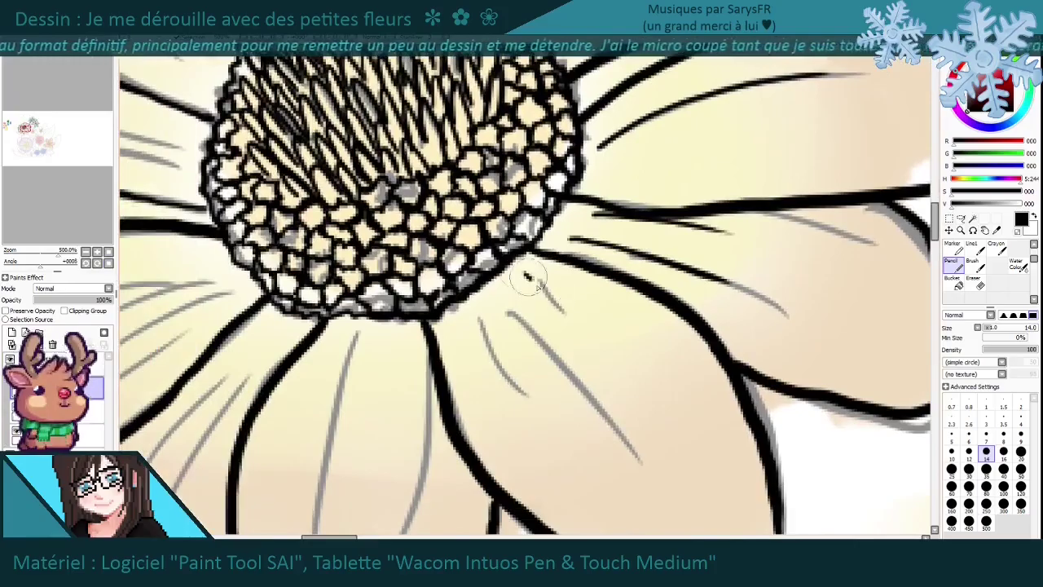
Ink the fine crease lines radiating from the disc inside the orange flower's petals.
{"action": "left_click_drag", "start_coordinate": [507, 313], "coordinate": [613, 424]}
{"action": "left_click_drag", "start_coordinate": [501, 235], "coordinate": [476, 381]}
{"action": "left_click_drag", "start_coordinate": [444, 225], "coordinate": [411, 347]}
{"action": "left_click_drag", "start_coordinate": [468, 201], "coordinate": [399, 279]}
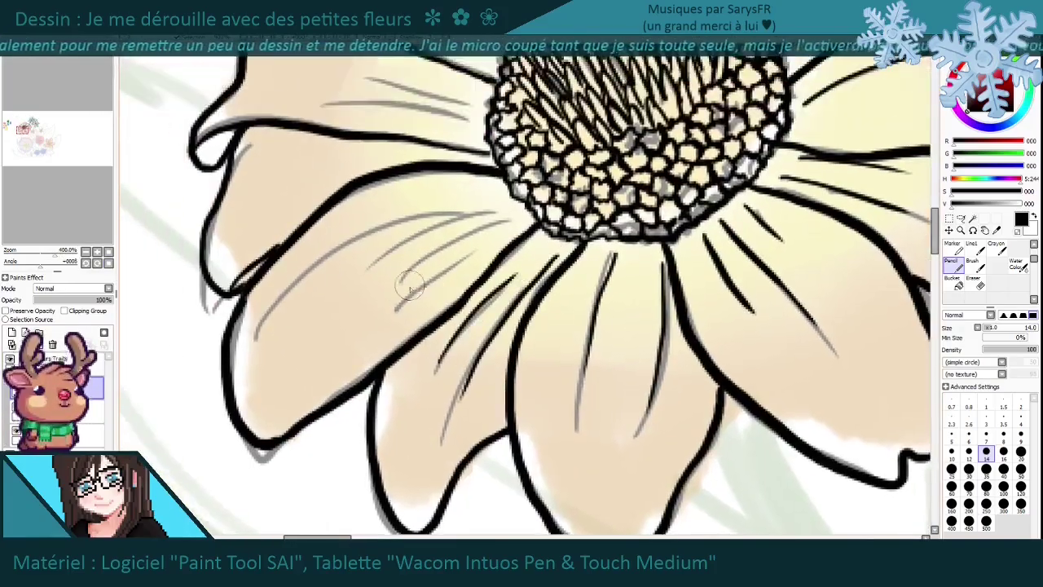
{"action": "left_click_drag", "start_coordinate": [498, 218], "coordinate": [277, 318]}
{"action": "left_click_drag", "start_coordinate": [546, 167], "coordinate": [420, 208]}
{"action": "left_click_drag", "start_coordinate": [489, 269], "coordinate": [424, 337]}
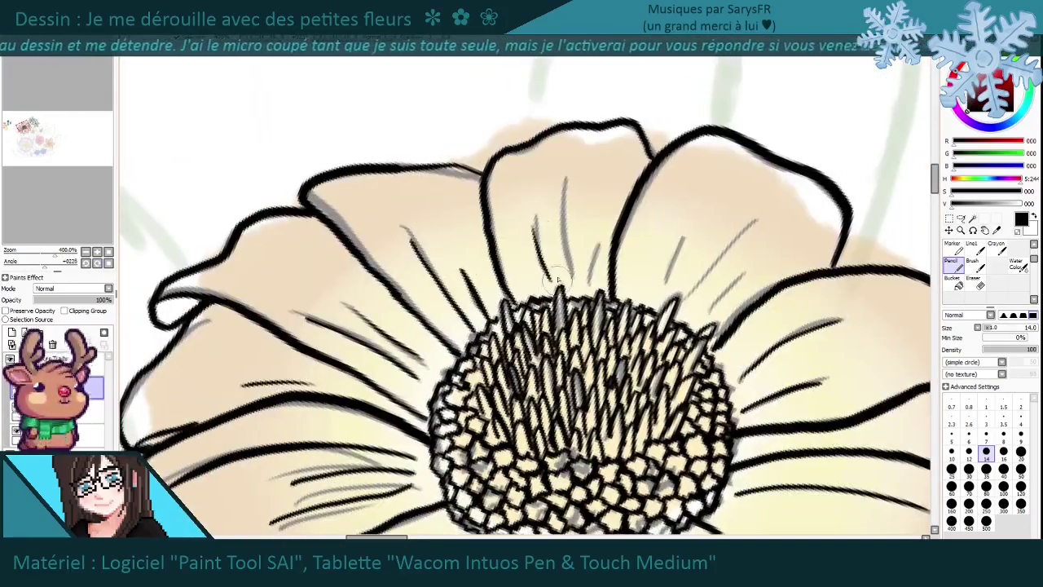
{"action": "left_click_drag", "start_coordinate": [570, 176], "coordinate": [562, 234]}
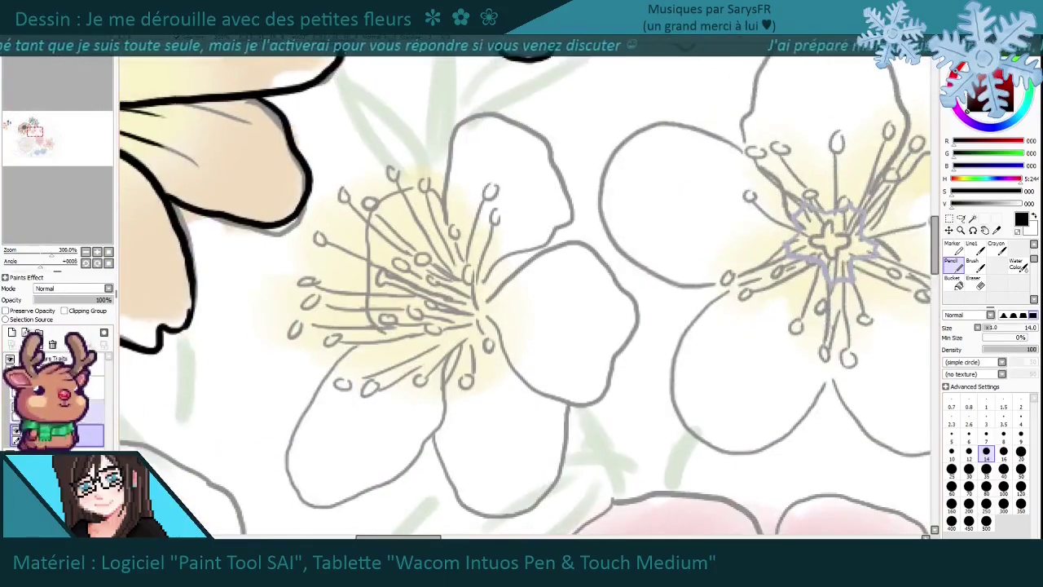
Reduce the pencil size to 10 and ink the first stamens of the left white flower.
{"action": "left_click_drag", "start_coordinate": [398, 232], "coordinate": [395, 262]}
{"action": "key", "text": "bracketleft"}
{"action": "key", "text": "bracketleft"}
{"action": "left_click_drag", "start_coordinate": [462, 217], "coordinate": [466, 238]}
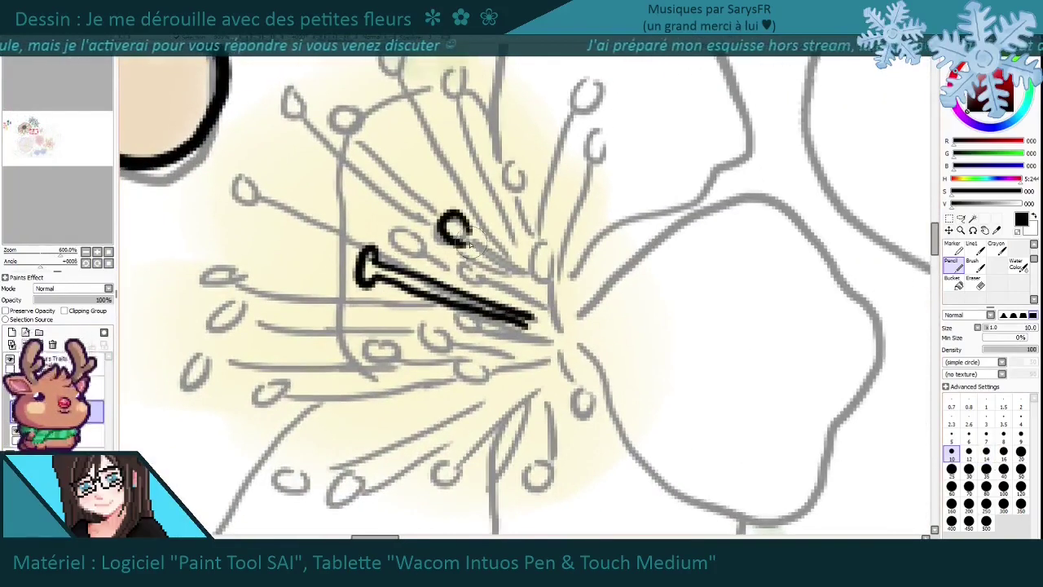
{"action": "mouse_move", "coordinate": [555, 424]}
{"action": "left_mouse_down"}
{"action": "mouse_move", "coordinate": [584, 263]}
{"action": "mouse_move", "coordinate": [627, 175]}
{"action": "left_mouse_up"}
{"action": "left_click_drag", "start_coordinate": [587, 235], "coordinate": [643, 139]}
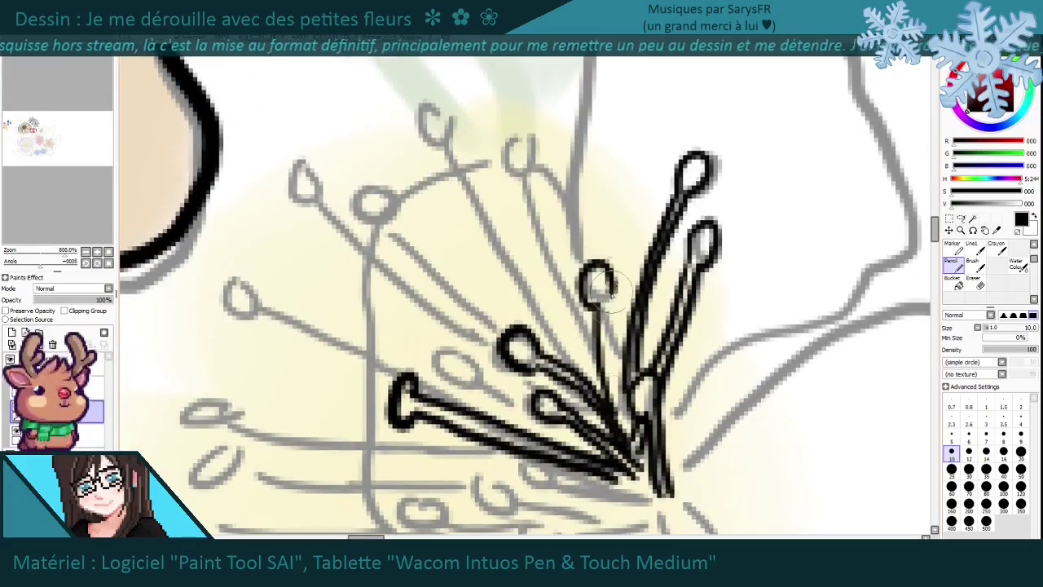
Ink the long upper stamens of the left white flower with their oval tips.
{"action": "left_click_drag", "start_coordinate": [602, 297], "coordinate": [629, 432]}
{"action": "left_click_drag", "start_coordinate": [562, 199], "coordinate": [550, 208]}
{"action": "left_click_drag", "start_coordinate": [521, 163], "coordinate": [644, 407]}
{"action": "left_click_drag", "start_coordinate": [547, 208], "coordinate": [656, 399]}
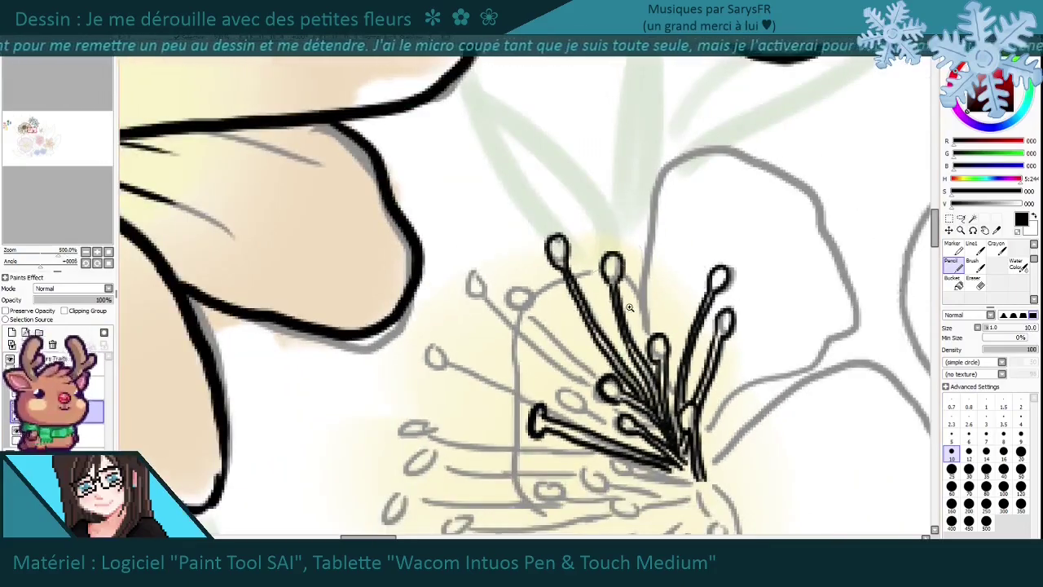
Ink the upper-left stamens of the left white flower as double lines ending in round tips.
{"action": "scroll", "coordinate": [601, 288], "scroll_direction": "up", "scroll_amount": 2}
{"action": "scroll", "coordinate": [583, 305], "scroll_direction": "down", "scroll_amount": 3}
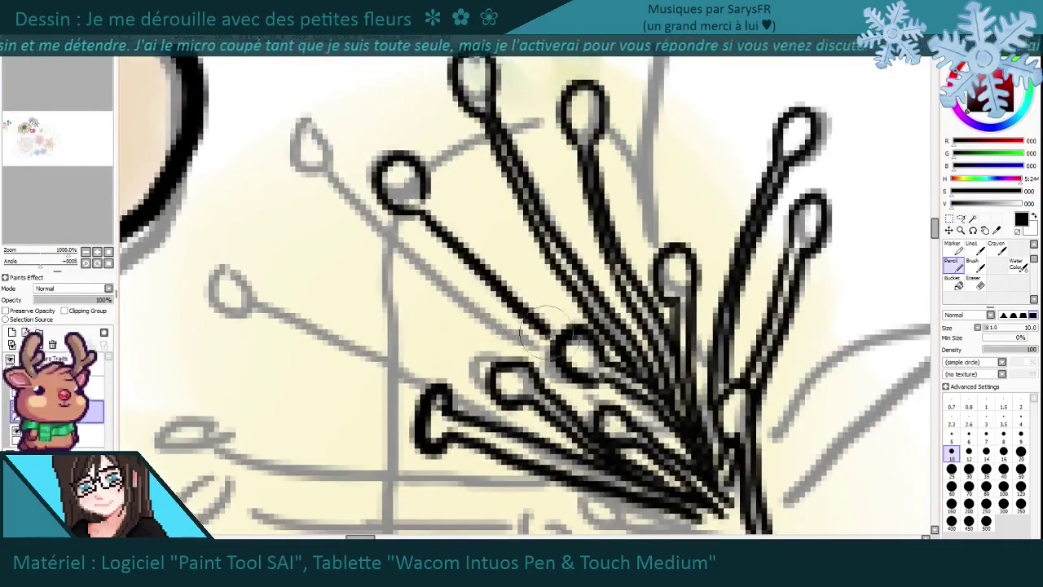
{"action": "scroll", "coordinate": [503, 351], "scroll_direction": "down", "scroll_amount": 2}
{"action": "scroll", "coordinate": [504, 350], "scroll_direction": "up", "scroll_amount": 2}
{"action": "mouse_move", "coordinate": [493, 292]}
{"action": "left_mouse_down"}
{"action": "mouse_move", "coordinate": [504, 301]}
{"action": "mouse_move", "coordinate": [570, 221]}
{"action": "left_mouse_up"}
Ink the lower-left stamens of the left white flower with their oval tips.
{"action": "scroll", "coordinate": [365, 299], "scroll_direction": "up", "scroll_amount": 1}
{"action": "mouse_move", "coordinate": [300, 362]}
{"action": "left_mouse_down"}
{"action": "mouse_move", "coordinate": [270, 383]}
{"action": "mouse_move", "coordinate": [533, 222]}
{"action": "mouse_move", "coordinate": [408, 241]}
{"action": "left_mouse_up"}
{"action": "left_click_drag", "start_coordinate": [208, 376], "coordinate": [497, 200]}
{"action": "left_click_drag", "start_coordinate": [293, 389], "coordinate": [269, 403]}
{"action": "mouse_move", "coordinate": [281, 392]}
{"action": "left_mouse_down"}
{"action": "mouse_move", "coordinate": [424, 303]}
{"action": "mouse_move", "coordinate": [492, 216]}
{"action": "left_mouse_up"}
{"action": "left_click_drag", "start_coordinate": [381, 374], "coordinate": [358, 393]}
{"action": "left_click_drag", "start_coordinate": [370, 379], "coordinate": [487, 281]}
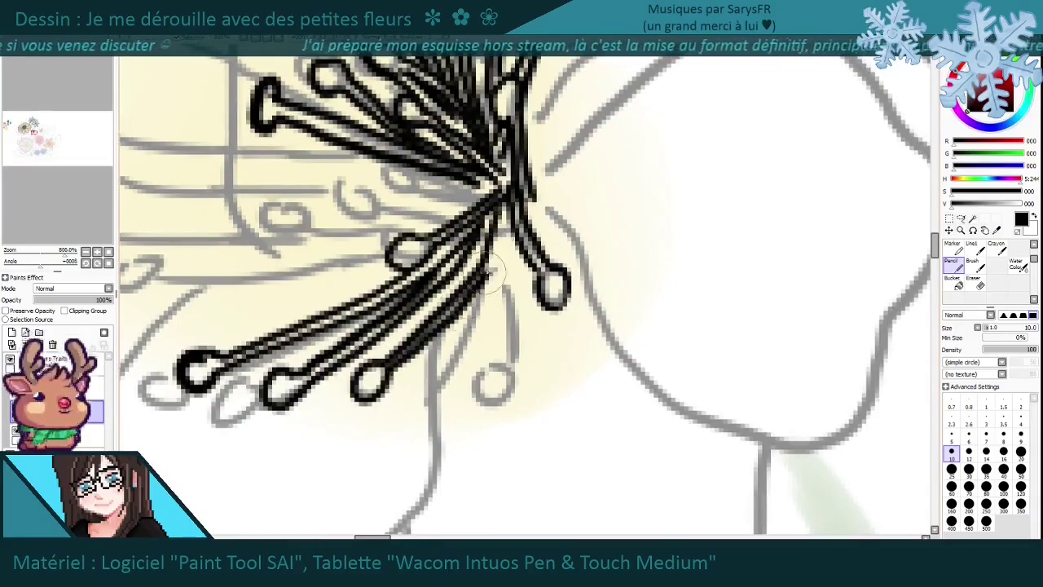
Ink the downward-pointing stamen and the lowest long stamen on the left of the white flower.
{"action": "left_click_drag", "start_coordinate": [501, 365], "coordinate": [499, 368]}
{"action": "mouse_move", "coordinate": [521, 383]}
{"action": "left_mouse_down"}
{"action": "mouse_move", "coordinate": [684, 448]}
{"action": "mouse_move", "coordinate": [713, 481]}
{"action": "left_mouse_up"}
{"action": "mouse_move", "coordinate": [383, 349]}
{"action": "left_mouse_down"}
{"action": "mouse_move", "coordinate": [368, 360]}
{"action": "mouse_move", "coordinate": [548, 349]}
{"action": "left_mouse_up"}
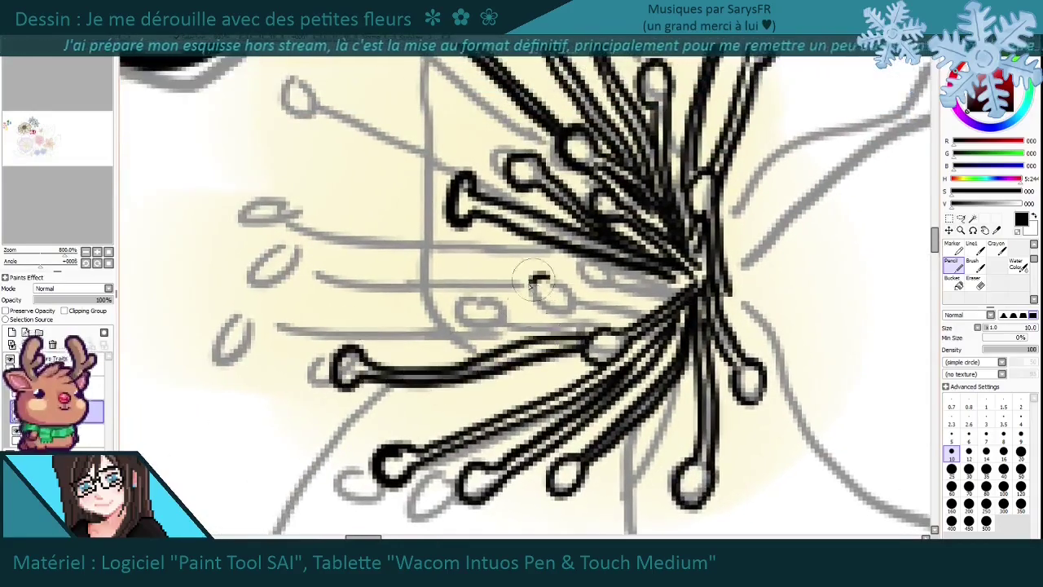
Ink the remaining left-pointing stamens of the white flower, rotating the canvas for the strokes.
{"action": "scroll", "coordinate": [548, 267], "scroll_direction": "down", "scroll_amount": 3}
{"action": "scroll", "coordinate": [547, 267], "scroll_direction": "up", "scroll_amount": 3}
{"action": "left_click_drag", "start_coordinate": [310, 261], "coordinate": [423, 287]}
{"action": "scroll", "coordinate": [489, 269], "scroll_direction": "up", "scroll_amount": 1}
{"action": "scroll", "coordinate": [531, 290], "scroll_direction": "down", "scroll_amount": 3}
{"action": "scroll", "coordinate": [491, 291], "scroll_direction": "up", "scroll_amount": 3}
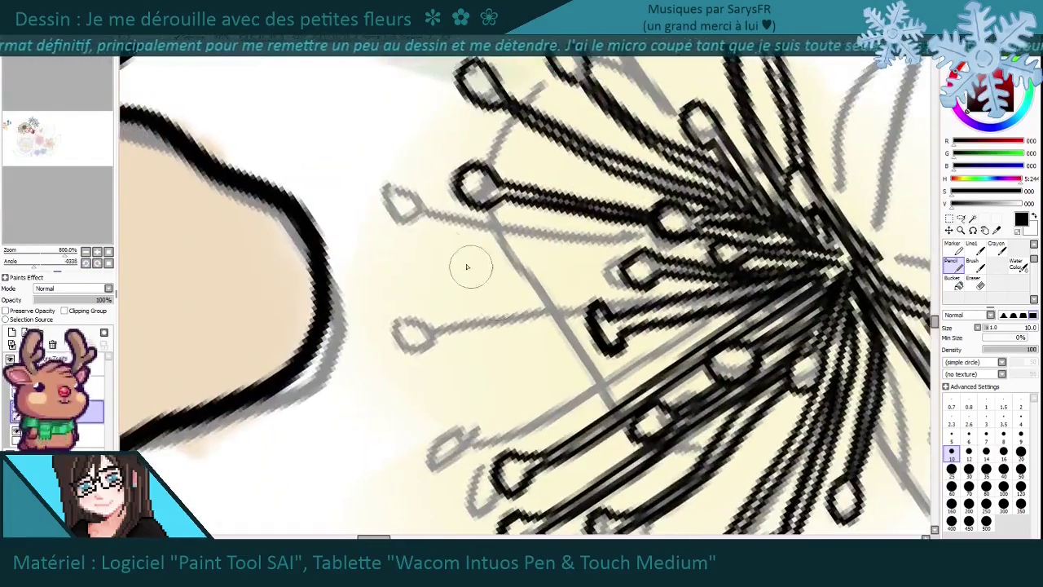
{"action": "scroll", "coordinate": [438, 318], "scroll_direction": "down", "scroll_amount": 2}
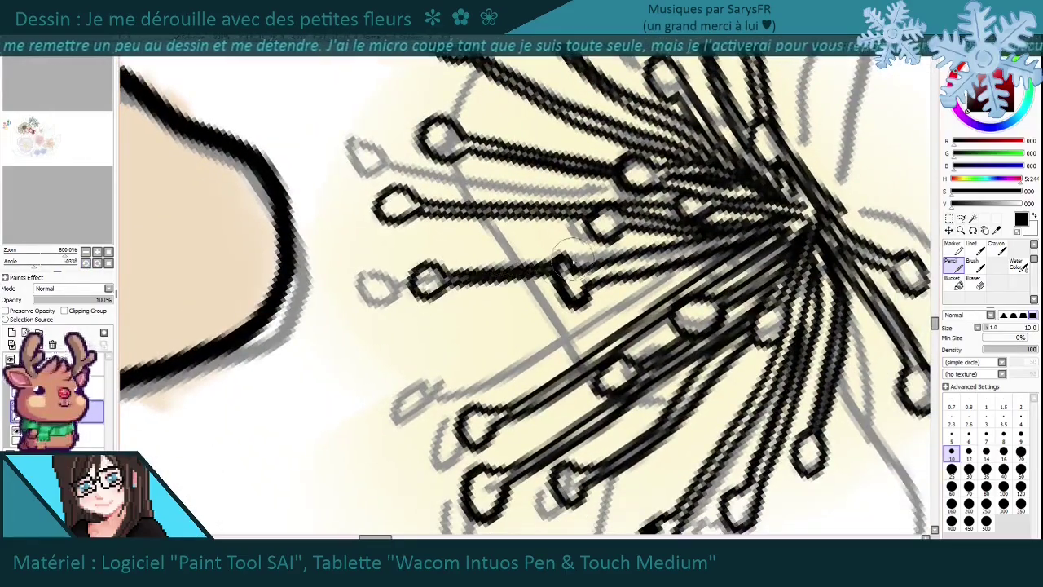
Ink the outlines of the left white flower's lower petals and start its right petal.
{"action": "scroll", "coordinate": [609, 325], "scroll_direction": "down", "scroll_amount": 8}
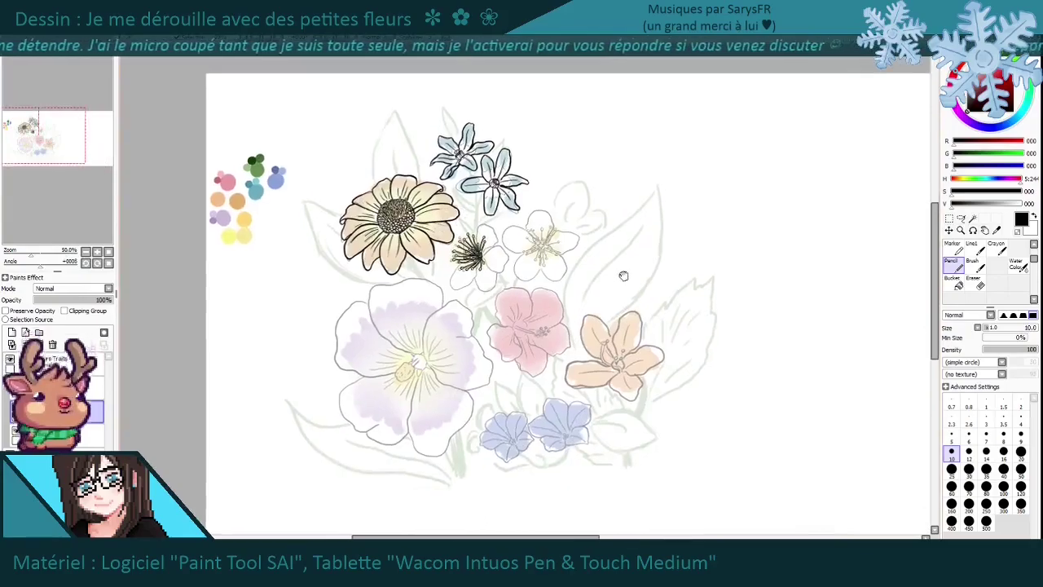
{"action": "scroll", "coordinate": [469, 254], "scroll_direction": "up", "scroll_amount": 6}
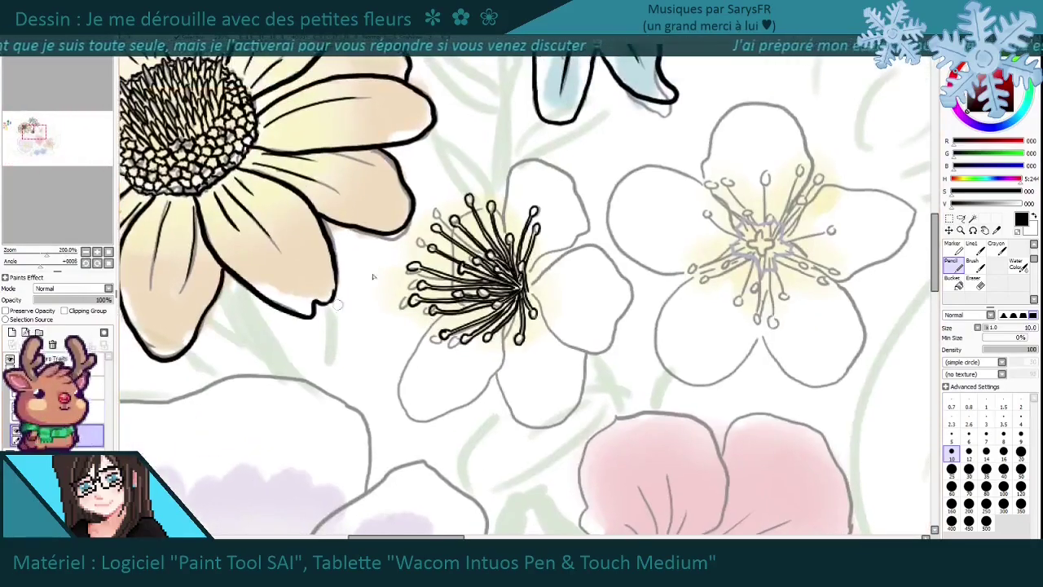
{"action": "left_click_drag", "start_coordinate": [571, 407], "coordinate": [520, 276]}
{"action": "left_click_drag", "start_coordinate": [520, 456], "coordinate": [496, 277]}
{"action": "left_click_drag", "start_coordinate": [383, 190], "coordinate": [305, 477]}
{"action": "left_click_drag", "start_coordinate": [413, 274], "coordinate": [381, 299]}
{"action": "left_click_drag", "start_coordinate": [326, 326], "coordinate": [547, 269]}
{"action": "left_click_drag", "start_coordinate": [543, 226], "coordinate": [472, 377]}
{"action": "left_click_drag", "start_coordinate": [414, 427], "coordinate": [552, 365]}
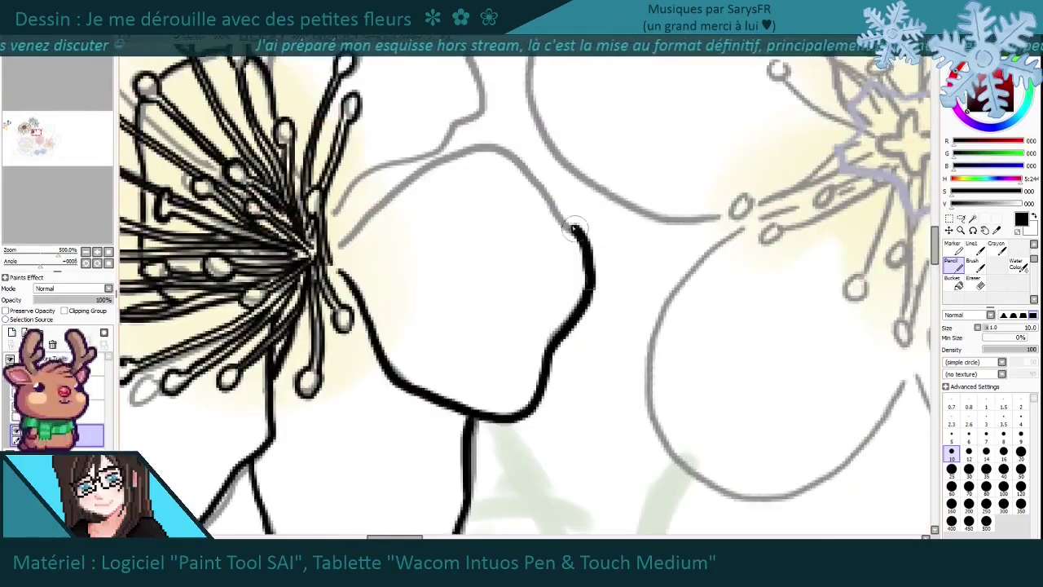
Complete the right petal's outline and ink the upper petal of the left white flower.
{"action": "left_click_drag", "start_coordinate": [324, 247], "coordinate": [563, 144]}
{"action": "left_click_drag", "start_coordinate": [488, 204], "coordinate": [489, 342]}
{"action": "left_click_drag", "start_coordinate": [485, 245], "coordinate": [273, 210]}
{"action": "scroll", "coordinate": [273, 210], "scroll_direction": "down", "scroll_amount": 5}
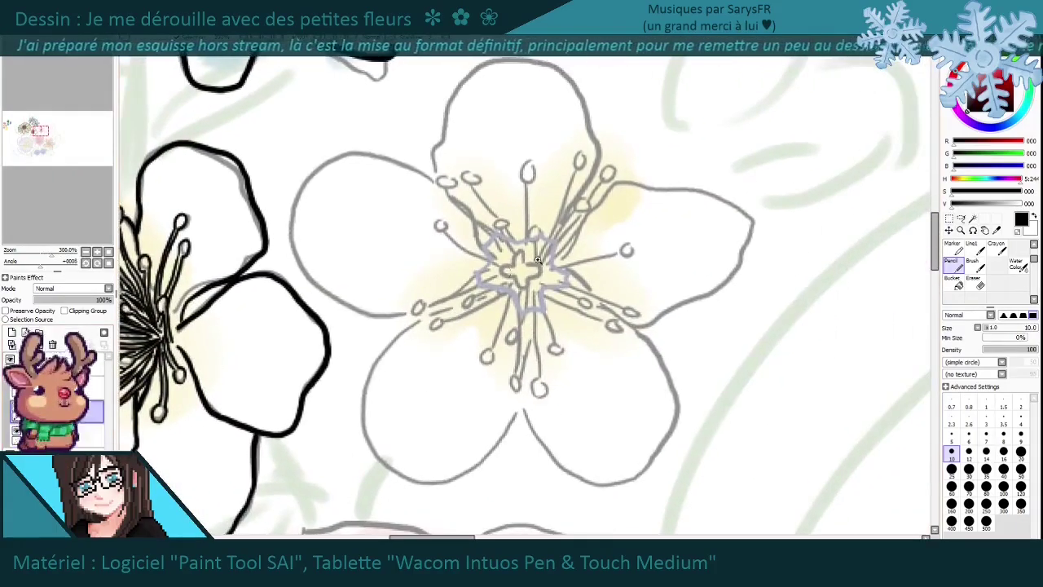
Ink the four-lobed centre of the right white flower and its upright and upper-left stamens.
{"action": "scroll", "coordinate": [516, 312], "scroll_direction": "up", "scroll_amount": 6}
{"action": "left_click_drag", "start_coordinate": [521, 281], "coordinate": [538, 341]}
{"action": "scroll", "coordinate": [522, 326], "scroll_direction": "down", "scroll_amount": 2}
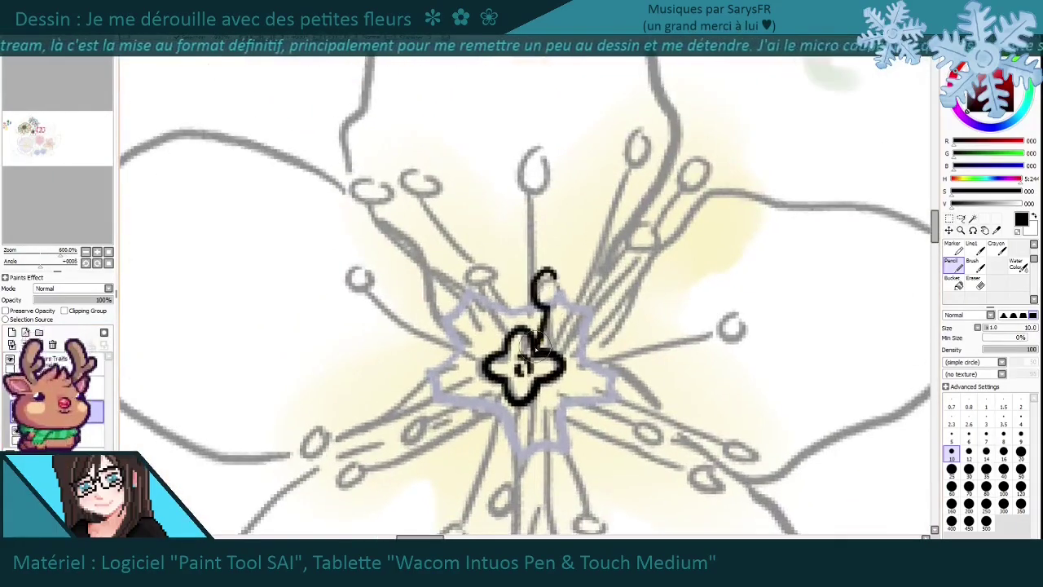
{"action": "left_click_drag", "start_coordinate": [539, 222], "coordinate": [531, 373]}
{"action": "left_click_drag", "start_coordinate": [541, 281], "coordinate": [570, 371]}
{"action": "left_click_drag", "start_coordinate": [639, 322], "coordinate": [629, 371]}
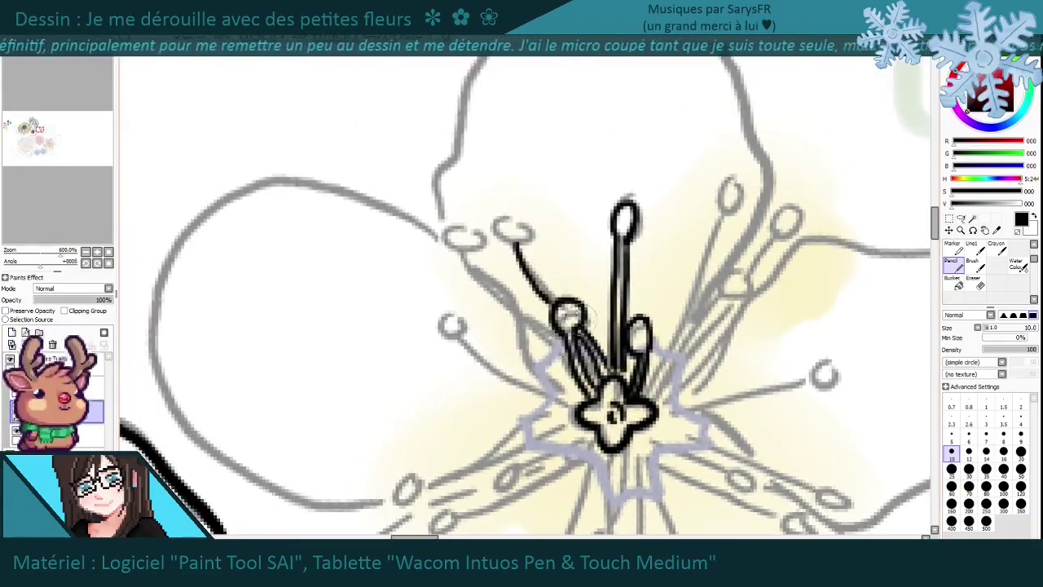
{"action": "scroll", "coordinate": [526, 327], "scroll_direction": "down", "scroll_amount": 3}
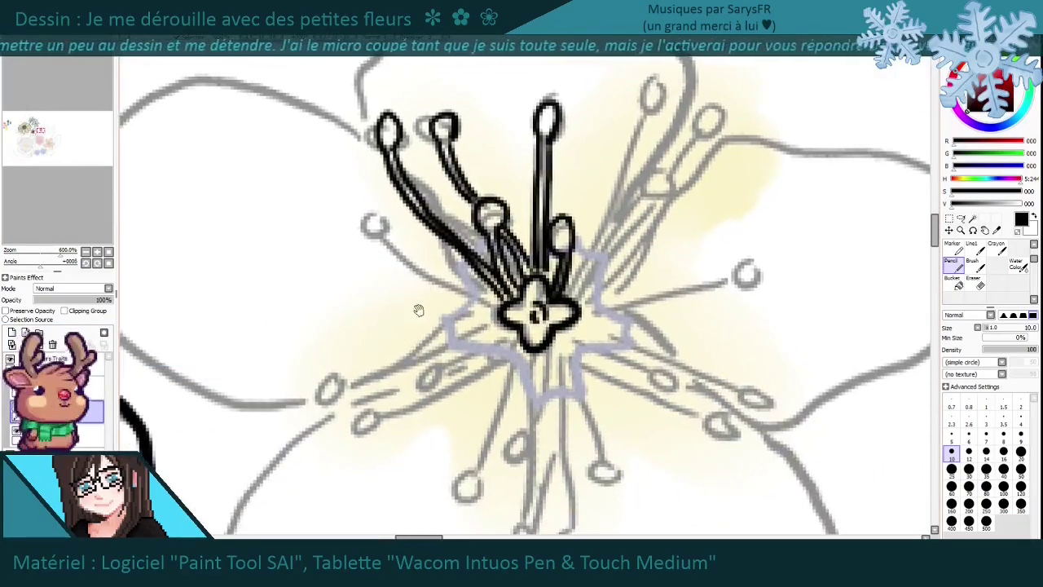
Ink the left-pointing and lower-left stamens of the right white flower, with their rounded tips.
{"action": "scroll", "coordinate": [396, 326], "scroll_direction": "up", "scroll_amount": 3}
{"action": "left_click_drag", "start_coordinate": [363, 211], "coordinate": [481, 290]}
{"action": "scroll", "coordinate": [380, 256], "scroll_direction": "down", "scroll_amount": 2}
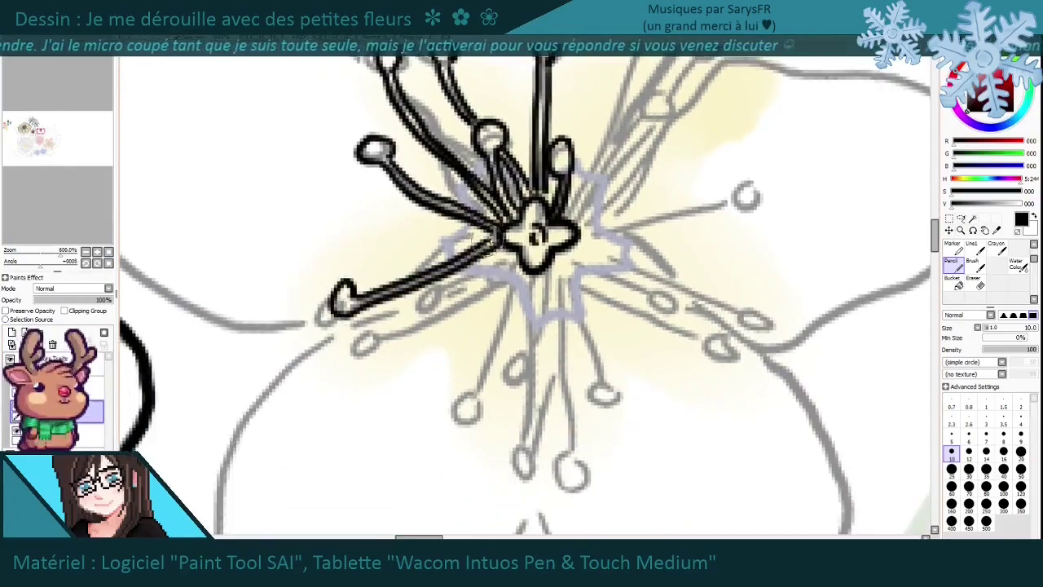
{"action": "scroll", "coordinate": [471, 249], "scroll_direction": "right", "scroll_amount": 2}
{"action": "left_click_drag", "start_coordinate": [359, 273], "coordinate": [370, 275]}
{"action": "left_click_drag", "start_coordinate": [298, 326], "coordinate": [420, 237]}
{"action": "scroll", "coordinate": [375, 325], "scroll_direction": "right", "scroll_amount": 2}
{"action": "left_click_drag", "start_coordinate": [424, 244], "coordinate": [375, 387]}
{"action": "scroll", "coordinate": [375, 326], "scroll_direction": "right", "scroll_amount": 2}
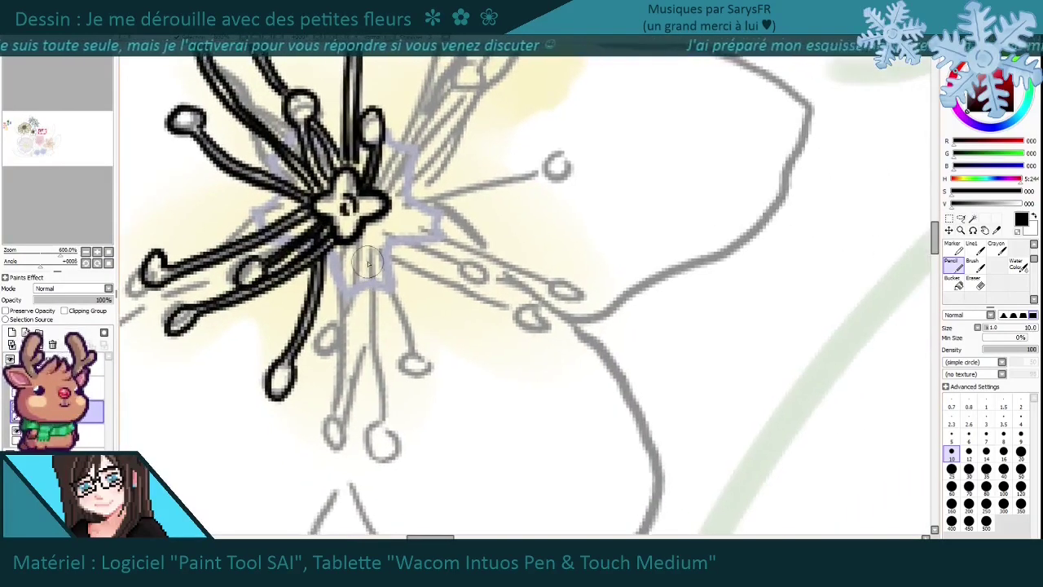
Ink the downward-pointing stamens of the right white flower and start its lower-right ones.
{"action": "scroll", "coordinate": [375, 326], "scroll_direction": "left", "scroll_amount": 2}
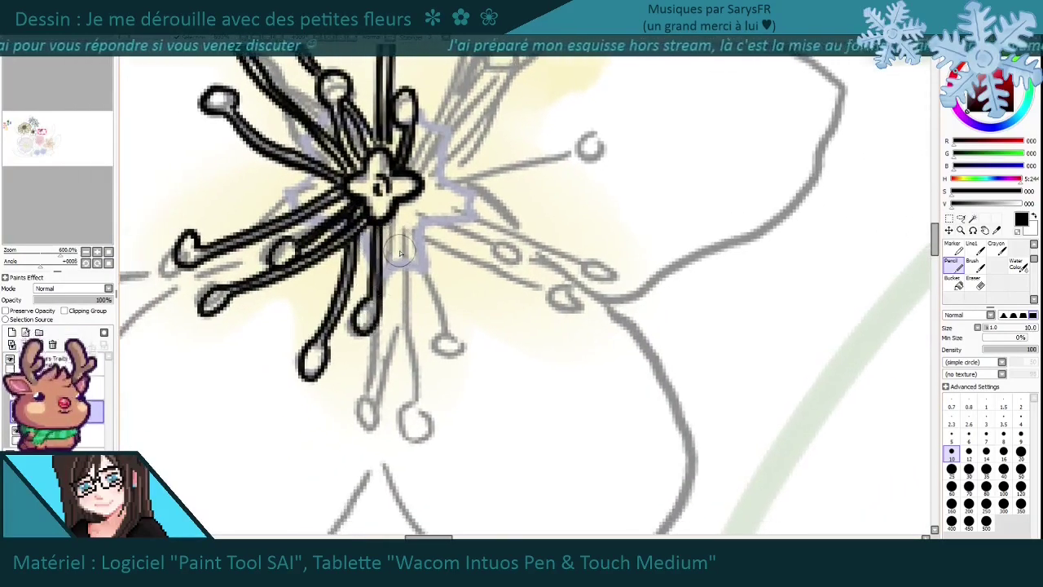
{"action": "scroll", "coordinate": [410, 255], "scroll_direction": "down", "scroll_amount": 1}
{"action": "left_click_drag", "start_coordinate": [398, 365], "coordinate": [346, 383]}
{"action": "scroll", "coordinate": [347, 383], "scroll_direction": "up", "scroll_amount": 3}
{"action": "left_click_drag", "start_coordinate": [411, 320], "coordinate": [456, 399]}
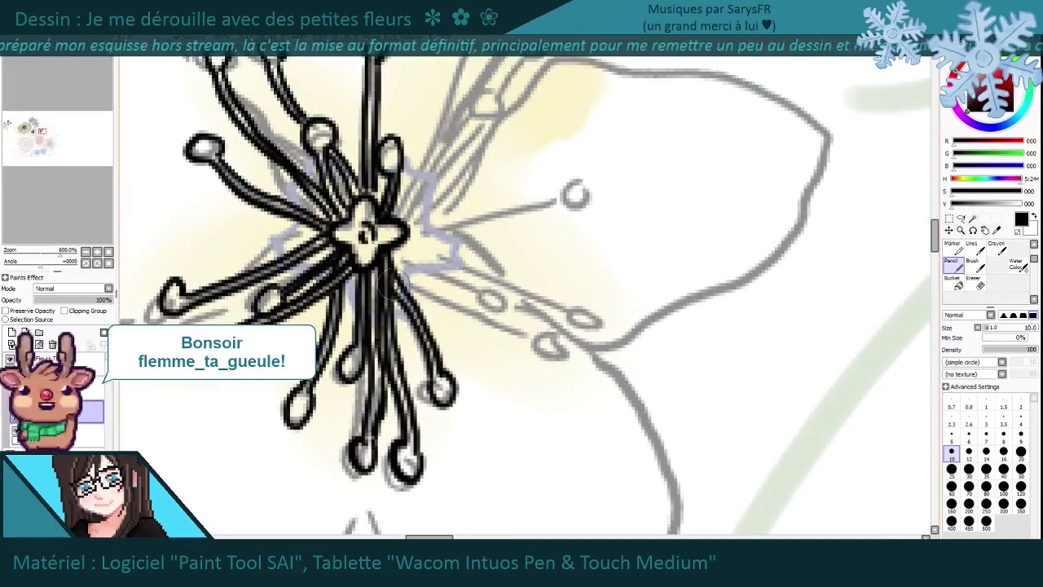
{"action": "scroll", "coordinate": [457, 399], "scroll_direction": "left", "scroll_amount": 2}
{"action": "left_click_drag", "start_coordinate": [359, 318], "coordinate": [311, 370]}
{"action": "scroll", "coordinate": [311, 371], "scroll_direction": "right", "scroll_amount": 2}
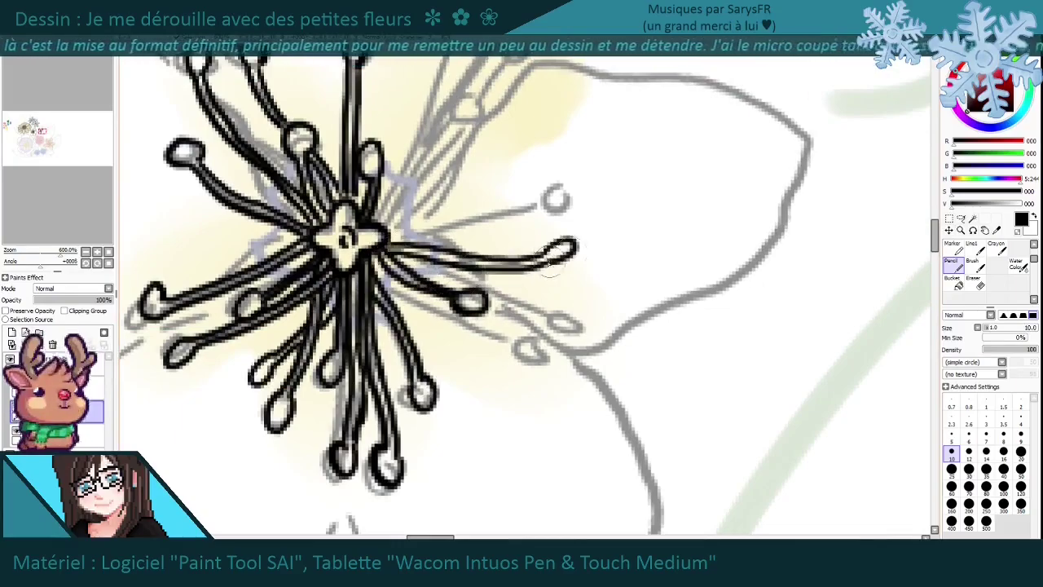
Ink the remaining stamens pointing right and lower right on the right white flower.
{"action": "left_click_drag", "start_coordinate": [568, 255], "coordinate": [548, 262]}
{"action": "left_click_drag", "start_coordinate": [473, 292], "coordinate": [540, 371]}
{"action": "left_click_drag", "start_coordinate": [527, 209], "coordinate": [561, 204]}
{"action": "scroll", "coordinate": [402, 266], "scroll_direction": "down", "scroll_amount": 1}
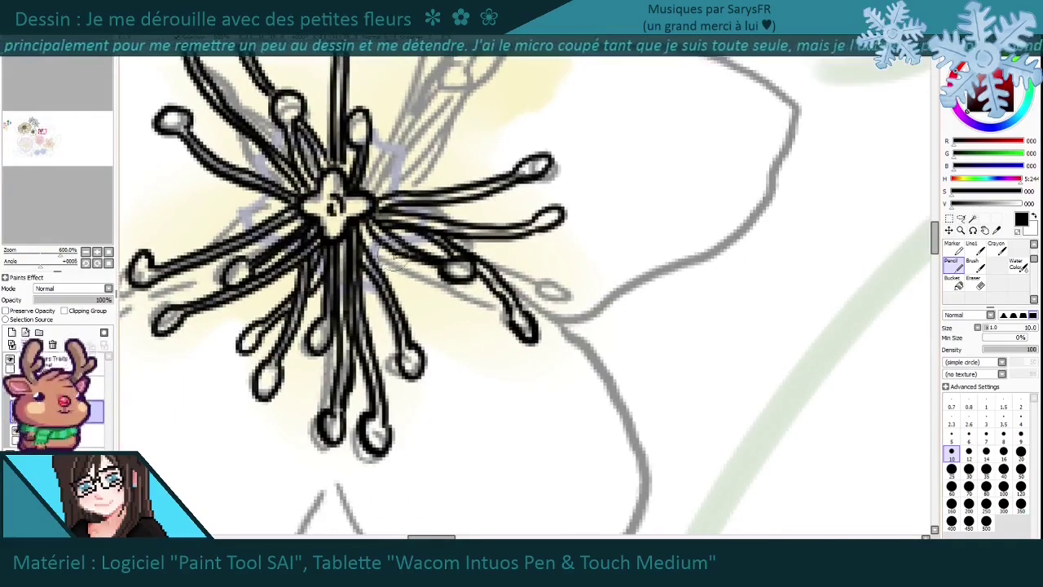
{"action": "scroll", "coordinate": [454, 320], "scroll_direction": "left", "scroll_amount": 3}
{"action": "scroll", "coordinate": [454, 320], "scroll_direction": "up", "scroll_amount": 2}
{"action": "scroll", "coordinate": [454, 321], "scroll_direction": "left", "scroll_amount": 1}
Ink the upper-right stamens of the right white flower and fill the remaining gap among its left ones.
{"action": "left_click_drag", "start_coordinate": [536, 299], "coordinate": [430, 321]}
{"action": "scroll", "coordinate": [454, 320], "scroll_direction": "right", "scroll_amount": 3}
{"action": "scroll", "coordinate": [454, 320], "scroll_direction": "up", "scroll_amount": 2}
{"action": "left_click_drag", "start_coordinate": [530, 259], "coordinate": [453, 359]}
{"action": "scroll", "coordinate": [453, 359], "scroll_direction": "down", "scroll_amount": 2}
{"action": "left_click_drag", "start_coordinate": [403, 315], "coordinate": [338, 424]}
{"action": "scroll", "coordinate": [471, 237], "scroll_direction": "up", "scroll_amount": 2}
{"action": "left_click_drag", "start_coordinate": [482, 274], "coordinate": [341, 381]}
{"action": "scroll", "coordinate": [342, 379], "scroll_direction": "down", "scroll_amount": 3}
Set the brush size to 16 and ink the outlines of the right white flower's two lower petals.
{"action": "left_click", "coordinate": [1003, 451]}
{"action": "scroll", "coordinate": [373, 310], "scroll_direction": "up", "scroll_amount": 2}
{"action": "scroll", "coordinate": [372, 310], "scroll_direction": "down", "scroll_amount": 1}
{"action": "left_click_drag", "start_coordinate": [336, 293], "coordinate": [642, 358]}
{"action": "scroll", "coordinate": [489, 326], "scroll_direction": "up", "scroll_amount": 1}
{"action": "scroll", "coordinate": [489, 326], "scroll_direction": "right", "scroll_amount": 2}
{"action": "scroll", "coordinate": [489, 326], "scroll_direction": "up", "scroll_amount": 1}
{"action": "left_click_drag", "start_coordinate": [326, 358], "coordinate": [523, 384]}
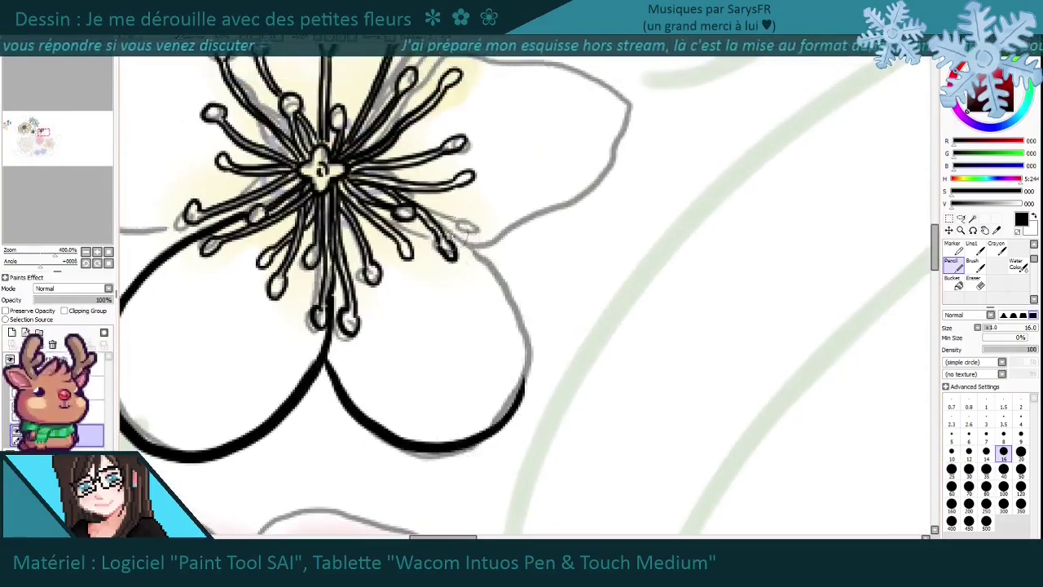
Ink the outline of the right petal of the right white flower down to where it meets the lower petal.
{"action": "scroll", "coordinate": [489, 326], "scroll_direction": "up", "scroll_amount": 2}
{"action": "scroll", "coordinate": [489, 326], "scroll_direction": "up", "scroll_amount": 1}
{"action": "scroll", "coordinate": [489, 326], "scroll_direction": "up", "scroll_amount": 1}
{"action": "left_click_drag", "start_coordinate": [398, 173], "coordinate": [453, 403]}
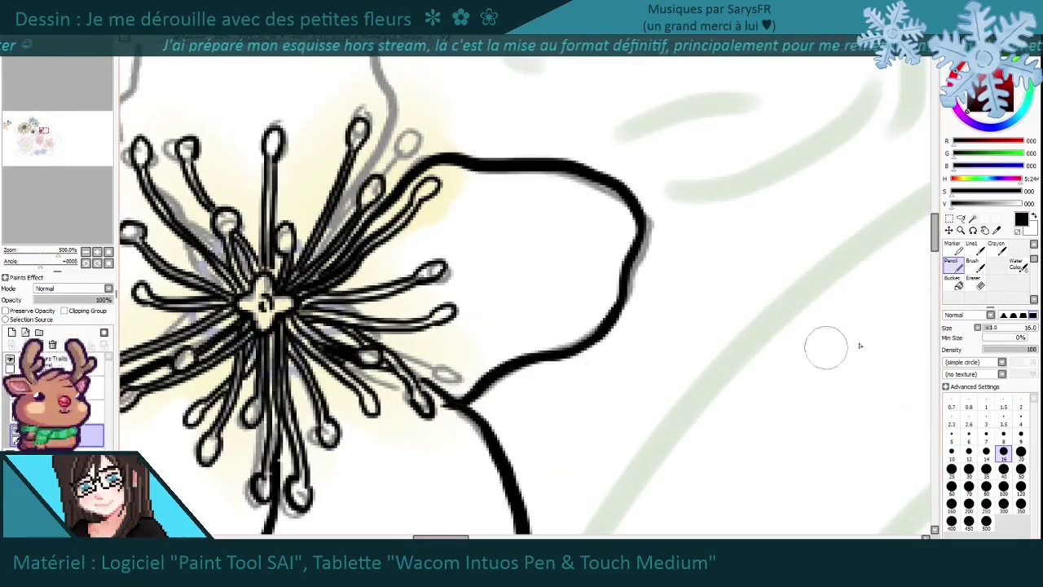
{"action": "scroll", "coordinate": [604, 371], "scroll_direction": "down", "scroll_amount": 1}
{"action": "scroll", "coordinate": [604, 372], "scroll_direction": "down", "scroll_amount": 1}
Ink the outlines of the upper and left petals of the right white flower.
{"action": "scroll", "coordinate": [489, 326], "scroll_direction": "up", "scroll_amount": 2}
{"action": "mouse_move", "coordinate": [260, 314]}
{"action": "left_mouse_down"}
{"action": "mouse_move", "coordinate": [248, 269]}
{"action": "mouse_move", "coordinate": [450, 134]}
{"action": "left_mouse_up"}
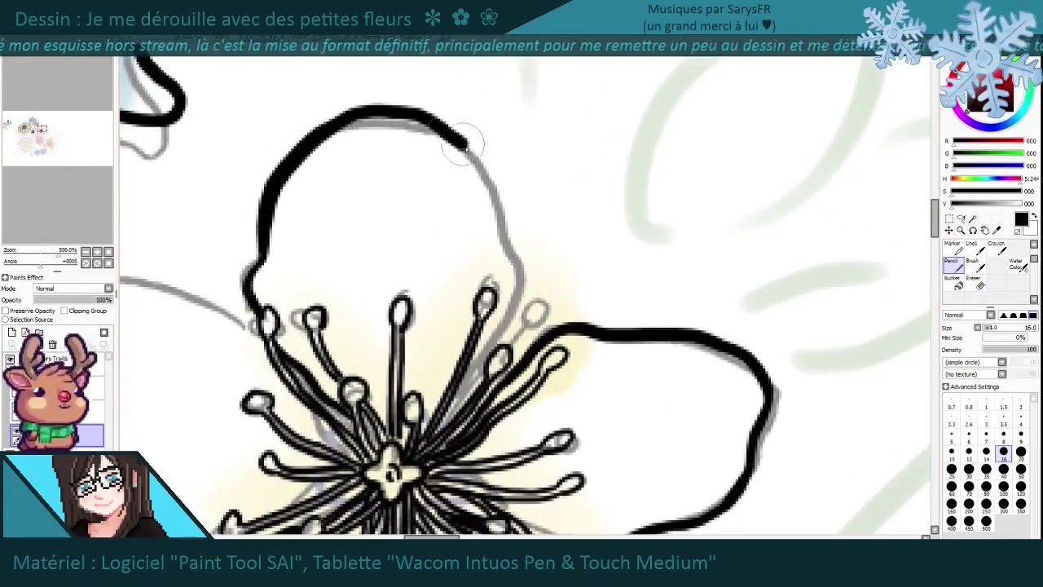
{"action": "scroll", "coordinate": [333, 348], "scroll_direction": "down", "scroll_amount": 1}
{"action": "scroll", "coordinate": [489, 342], "scroll_direction": "down", "scroll_amount": 1}
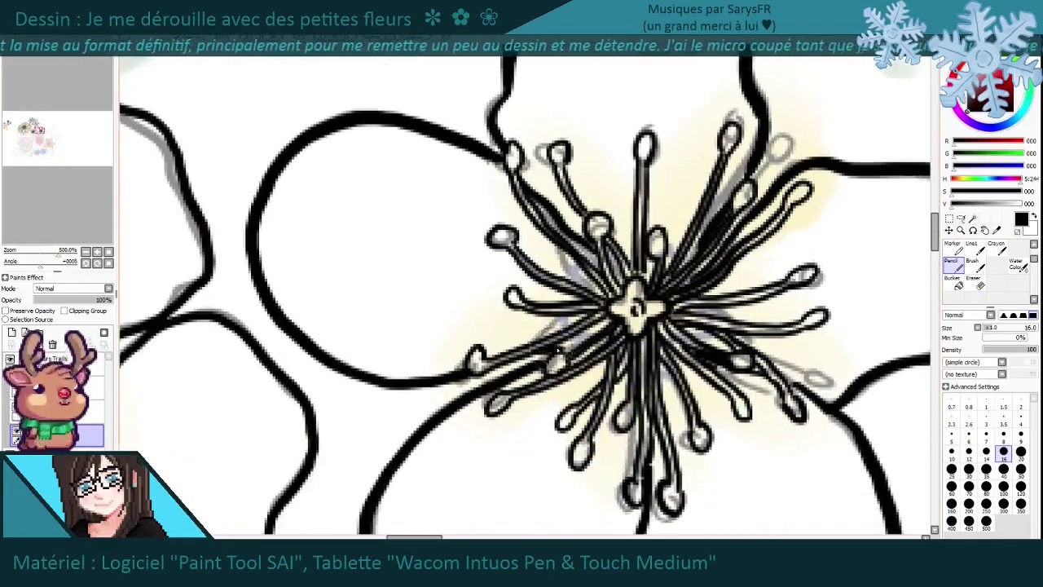
Ink the pistil of the large purple flower: two stalk lines, the bumpy head outline and its texture marks.
{"action": "scroll", "coordinate": [583, 334], "scroll_direction": "down", "scroll_amount": 3}
{"action": "left_click_drag", "start_coordinate": [583, 334], "coordinate": [562, 286]}
{"action": "scroll", "coordinate": [468, 251], "scroll_direction": "up", "scroll_amount": 1}
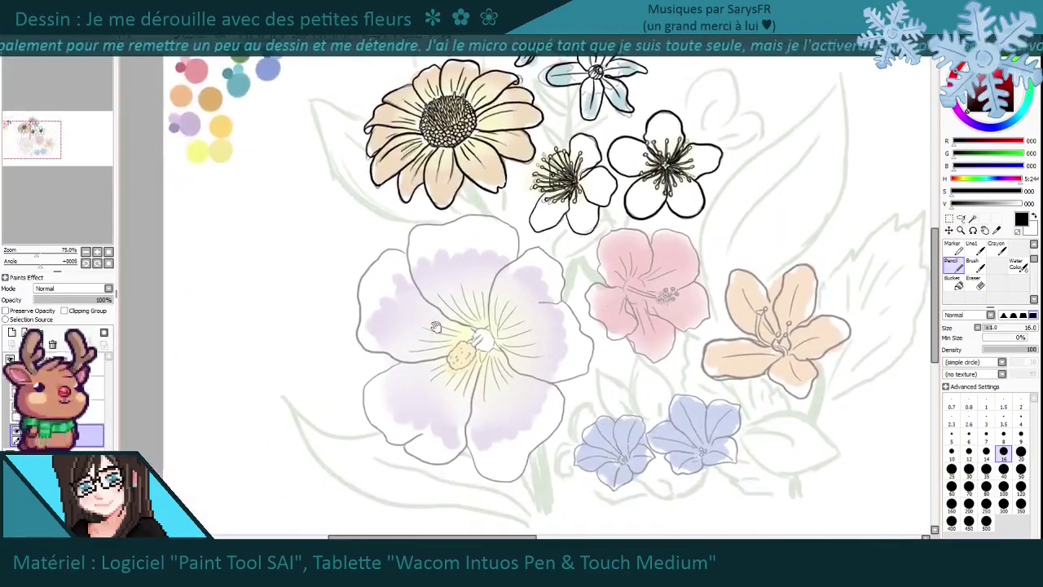
{"action": "scroll", "coordinate": [469, 251], "scroll_direction": "up", "scroll_amount": 4}
{"action": "left_click_drag", "start_coordinate": [537, 229], "coordinate": [579, 197]}
{"action": "left_click_drag", "start_coordinate": [421, 237], "coordinate": [506, 182]}
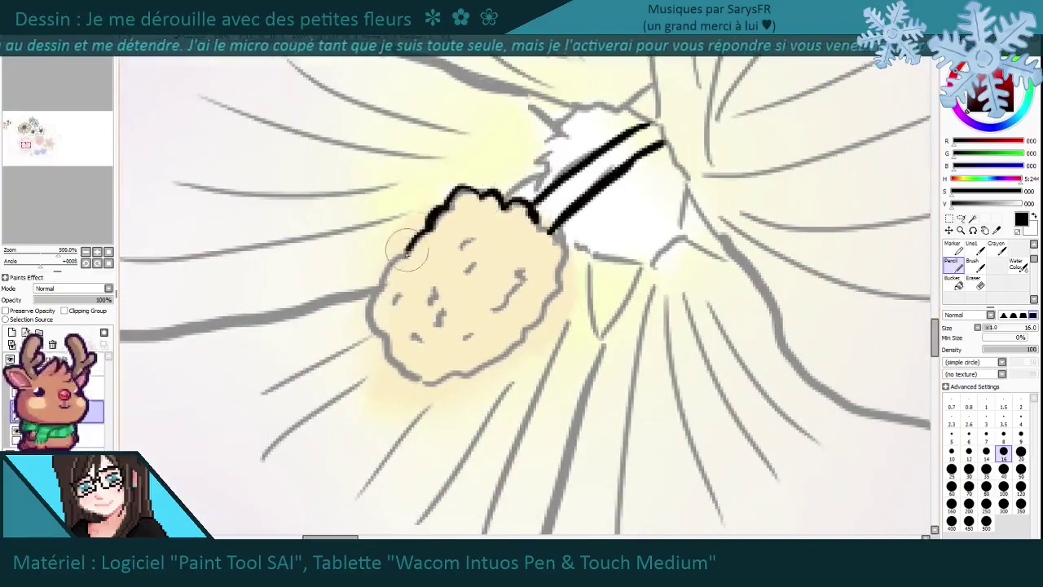
{"action": "scroll", "coordinate": [492, 254], "scroll_direction": "down", "scroll_amount": 3}
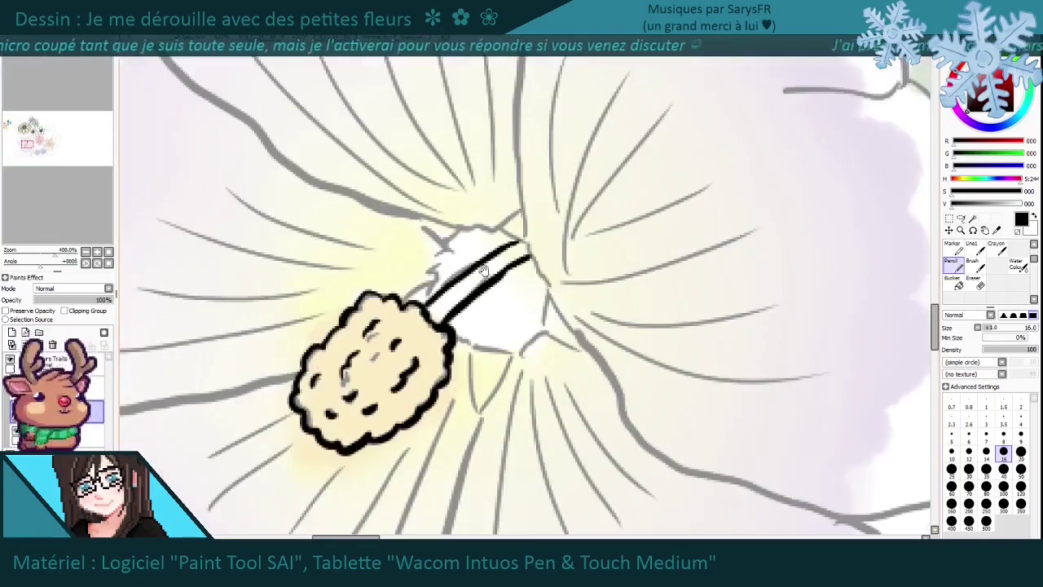
Ink all petal outlines of the large purple flower and the edge of its white centre, rotating the canvas for the strokes.
{"action": "scroll", "coordinate": [530, 290], "scroll_direction": "up", "scroll_amount": 3}
{"action": "left_click_drag", "start_coordinate": [452, 259], "coordinate": [555, 303]}
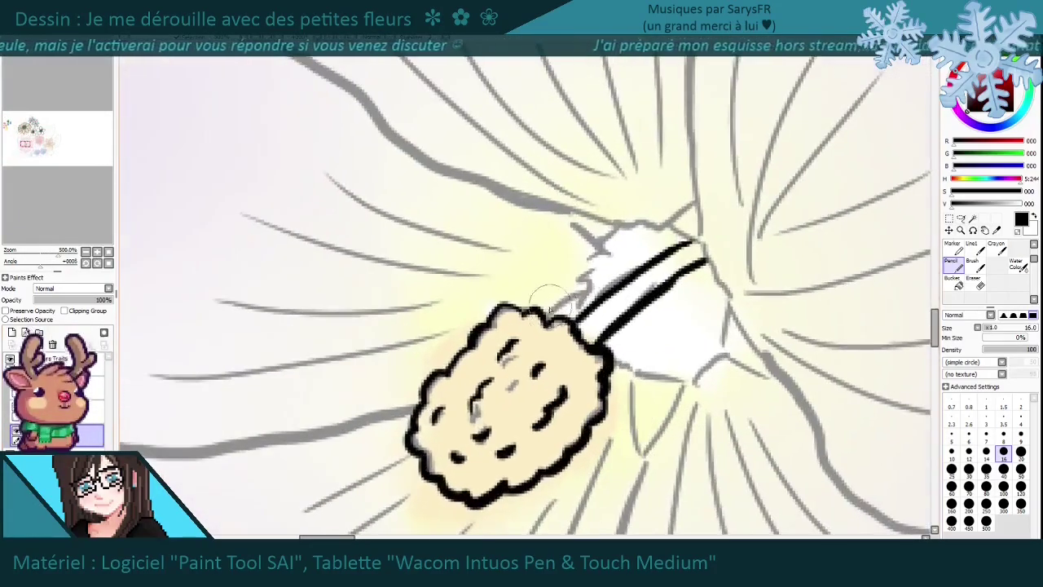
{"action": "scroll", "coordinate": [593, 211], "scroll_direction": "down", "scroll_amount": 2}
{"action": "left_click_drag", "start_coordinate": [620, 184], "coordinate": [652, 322]}
{"action": "left_click_drag", "start_coordinate": [570, 351], "coordinate": [556, 314]}
{"action": "left_click_drag", "start_coordinate": [595, 318], "coordinate": [529, 412]}
{"action": "left_click_drag", "start_coordinate": [570, 347], "coordinate": [668, 307]}
{"action": "mouse_move", "coordinate": [366, 367]}
{"action": "left_mouse_down"}
{"action": "mouse_move", "coordinate": [459, 495]}
{"action": "mouse_move", "coordinate": [727, 389]}
{"action": "left_mouse_up"}
{"action": "mouse_move", "coordinate": [300, 221]}
{"action": "left_mouse_down"}
{"action": "mouse_move", "coordinate": [287, 319]}
{"action": "mouse_move", "coordinate": [538, 416]}
{"action": "left_mouse_up"}
{"action": "left_click_drag", "start_coordinate": [457, 141], "coordinate": [396, 263]}
{"action": "left_click_drag", "start_coordinate": [448, 118], "coordinate": [269, 383]}
{"action": "left_click_drag", "start_coordinate": [456, 229], "coordinate": [343, 180]}
{"action": "left_click_drag", "start_coordinate": [375, 98], "coordinate": [446, 496]}
{"action": "left_click_drag", "start_coordinate": [457, 163], "coordinate": [391, 261]}
{"action": "mouse_move", "coordinate": [308, 218]}
{"action": "left_mouse_down"}
{"action": "mouse_move", "coordinate": [422, 153]}
{"action": "mouse_move", "coordinate": [695, 323]}
{"action": "mouse_move", "coordinate": [619, 343]}
{"action": "mouse_move", "coordinate": [652, 251]}
{"action": "mouse_move", "coordinate": [685, 226]}
{"action": "left_mouse_up"}
{"action": "mouse_move", "coordinate": [685, 225]}
{"action": "left_mouse_down"}
{"action": "mouse_move", "coordinate": [693, 361]}
{"action": "mouse_move", "coordinate": [721, 315]}
{"action": "left_mouse_up"}
{"action": "left_click_drag", "start_coordinate": [412, 183], "coordinate": [541, 457]}
{"action": "left_click_drag", "start_coordinate": [541, 457], "coordinate": [513, 405]}
{"action": "left_click_drag", "start_coordinate": [624, 417], "coordinate": [693, 236]}
{"action": "left_click_drag", "start_coordinate": [683, 344], "coordinate": [457, 383]}
{"action": "left_click_drag", "start_coordinate": [391, 460], "coordinate": [664, 338]}
{"action": "left_click_drag", "start_coordinate": [270, 342], "coordinate": [302, 244]}
{"action": "left_click_drag", "start_coordinate": [277, 445], "coordinate": [338, 500]}
{"action": "mouse_move", "coordinate": [299, 268]}
{"action": "left_mouse_down"}
{"action": "mouse_move", "coordinate": [234, 398]}
{"action": "mouse_move", "coordinate": [443, 356]}
{"action": "mouse_move", "coordinate": [387, 337]}
{"action": "mouse_move", "coordinate": [408, 345]}
{"action": "left_mouse_up"}
{"action": "left_click_drag", "start_coordinate": [431, 97], "coordinate": [462, 405]}
{"action": "left_click", "coordinate": [551, 354]}
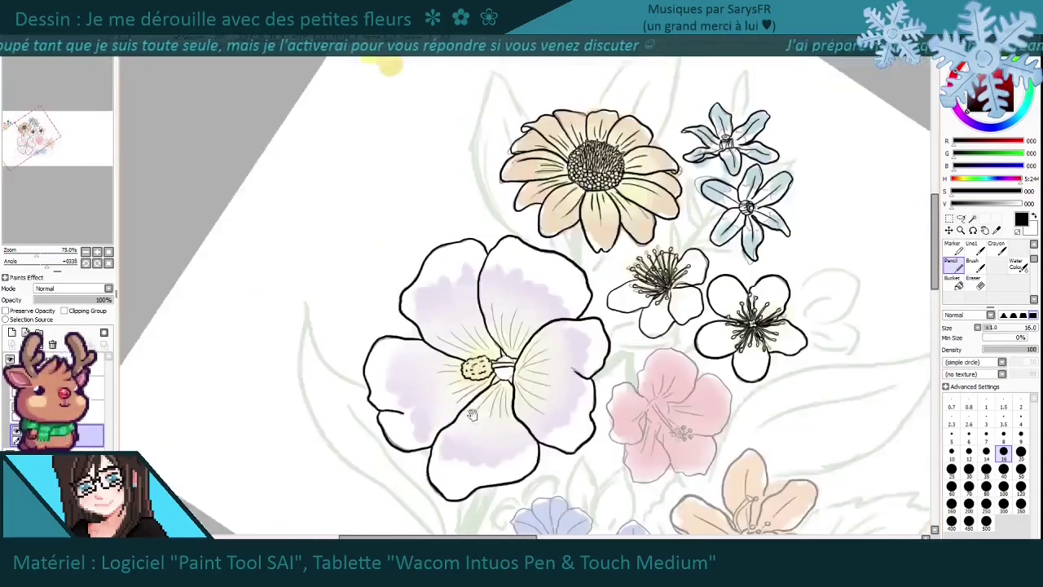
Ink the fine vein lines radiating from the centre across the large purple flower's petals, rotating the canvas as needed.
{"action": "left_click", "coordinate": [478, 366]}
{"action": "left_click_drag", "start_coordinate": [538, 228], "coordinate": [440, 350]}
{"action": "left_click_drag", "start_coordinate": [408, 244], "coordinate": [480, 306]}
{"action": "left_click_drag", "start_coordinate": [538, 285], "coordinate": [424, 379]}
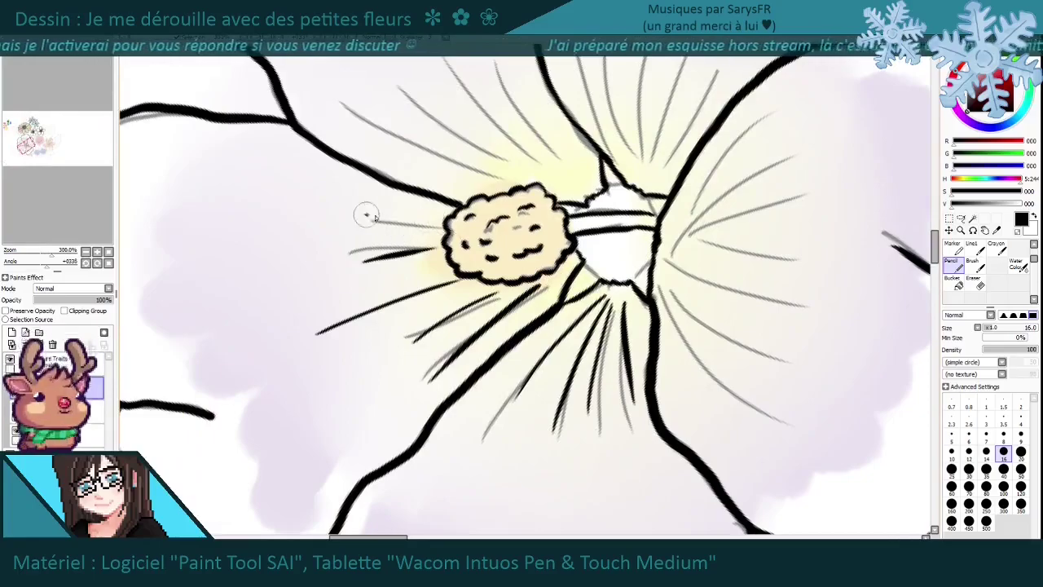
{"action": "left_click_drag", "start_coordinate": [367, 214], "coordinate": [425, 273]}
{"action": "left_click_drag", "start_coordinate": [528, 167], "coordinate": [473, 365]}
{"action": "left_click_drag", "start_coordinate": [520, 460], "coordinate": [492, 387]}
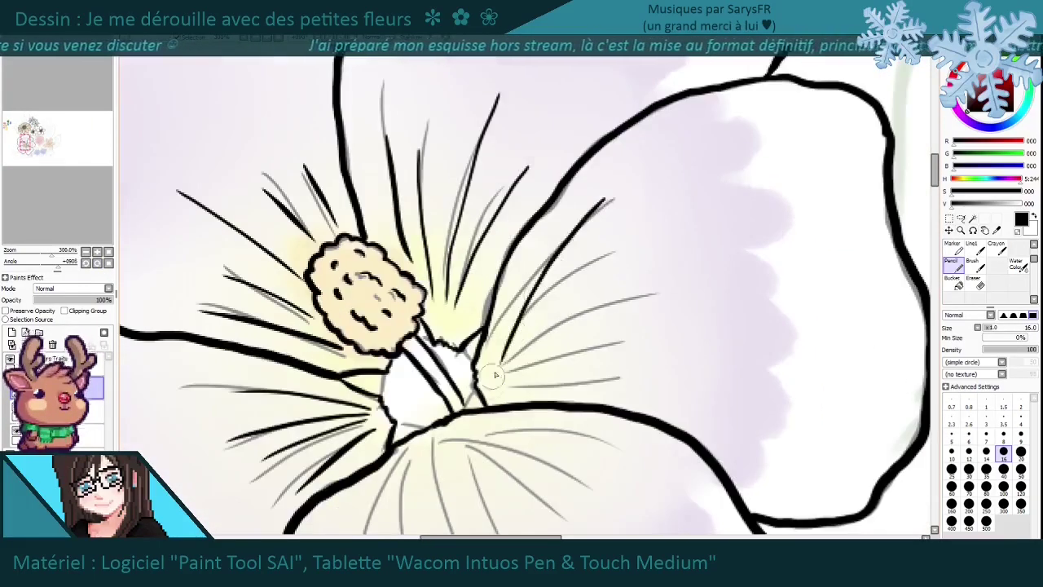
{"action": "scroll", "coordinate": [567, 373], "scroll_direction": "down", "scroll_amount": 4}
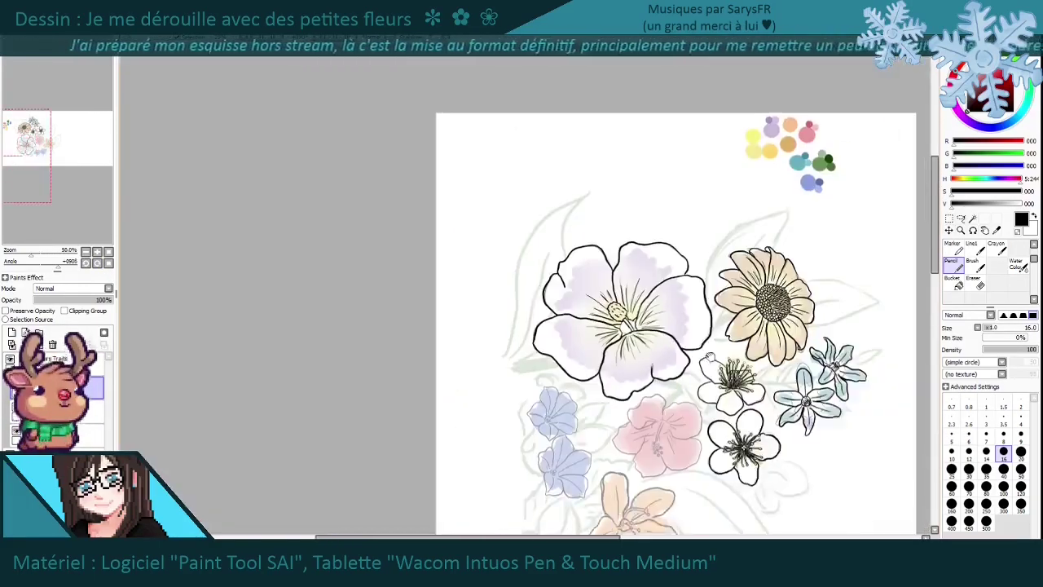
Ink the two long lines of the pistil stalk on the pink flower.
{"action": "scroll", "coordinate": [583, 257], "scroll_direction": "up", "scroll_amount": 1}
{"action": "scroll", "coordinate": [583, 258], "scroll_direction": "up", "scroll_amount": 3}
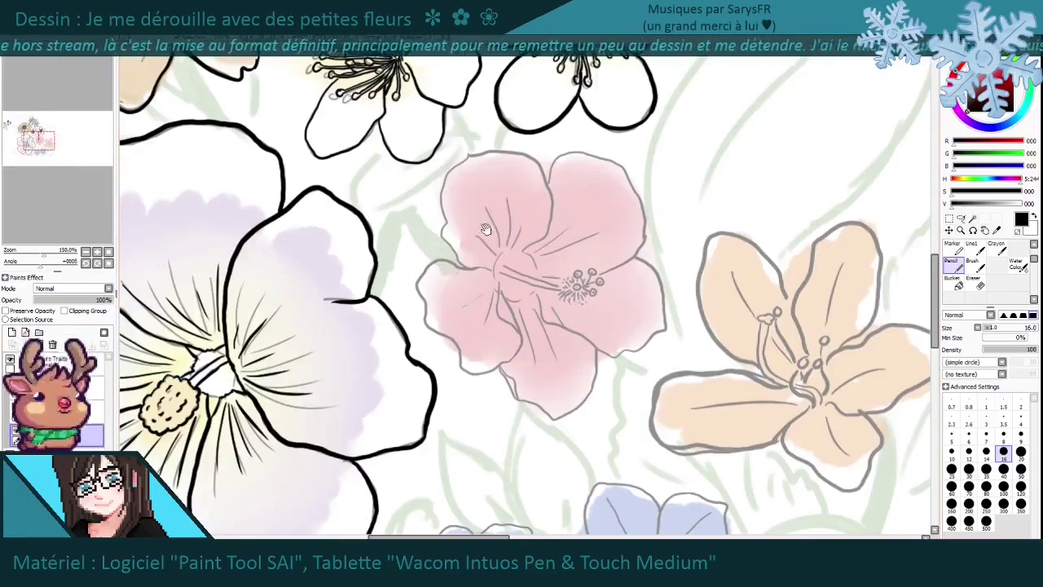
{"action": "scroll", "coordinate": [484, 207], "scroll_direction": "up", "scroll_amount": 3}
{"action": "left_click_drag", "start_coordinate": [392, 194], "coordinate": [610, 256]}
{"action": "left_click_drag", "start_coordinate": [383, 216], "coordinate": [601, 263]}
Reduce the brush size to 5 and ink the small filaments, central circle and lower-right round tip on the pink flower's pistil.
{"action": "key", "text": "bracketleft"}
{"action": "key", "text": "bracketleft"}
{"action": "key", "text": "bracketleft"}
{"action": "scroll", "coordinate": [873, 367], "scroll_direction": "up", "scroll_amount": 3}
{"action": "key", "text": "bracketleft"}
{"action": "key", "text": "bracketleft"}
{"action": "key", "text": "bracketleft"}
{"action": "key", "text": "bracketleft"}
{"action": "key", "text": "bracketleft"}
{"action": "mouse_move", "coordinate": [431, 225]}
{"action": "left_mouse_down"}
{"action": "mouse_move", "coordinate": [498, 275]}
{"action": "mouse_move", "coordinate": [453, 358]}
{"action": "left_mouse_up"}
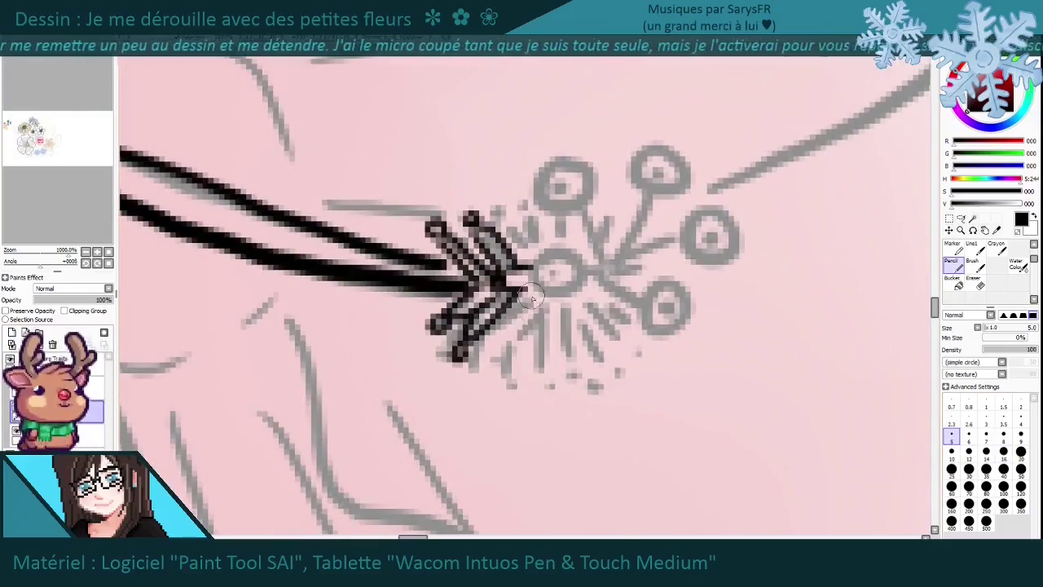
{"action": "left_click_drag", "start_coordinate": [530, 298], "coordinate": [538, 331]}
{"action": "mouse_move", "coordinate": [519, 377]}
{"action": "left_mouse_down"}
{"action": "mouse_move", "coordinate": [585, 335]}
{"action": "mouse_move", "coordinate": [522, 244]}
{"action": "left_mouse_up"}
{"action": "left_click_drag", "start_coordinate": [513, 203], "coordinate": [571, 285]}
{"action": "left_click_drag", "start_coordinate": [530, 245], "coordinate": [685, 326]}
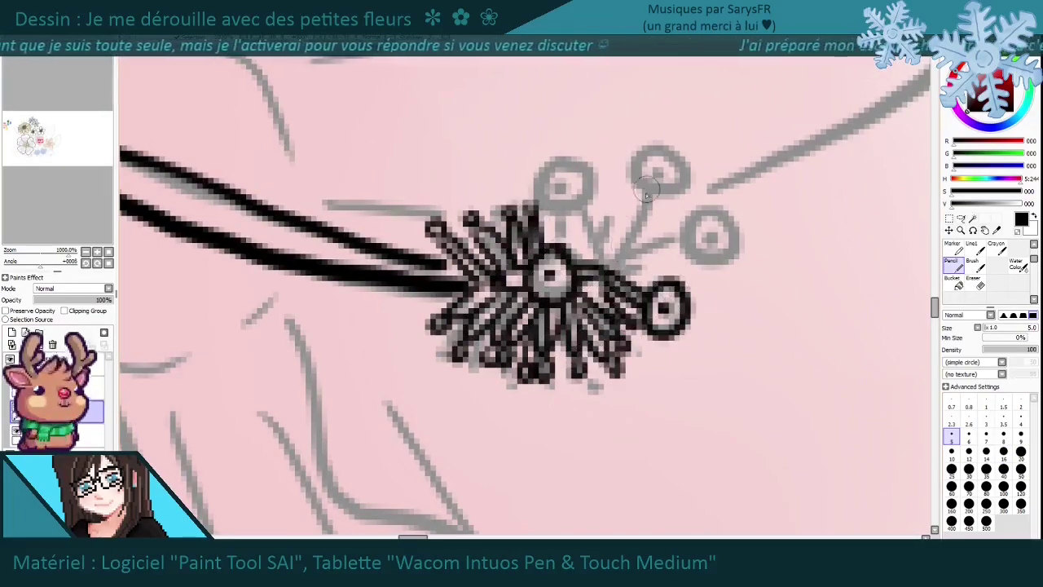
Ink the three remaining round tips with their stalks and the last filaments at the end of the pink flower's pistil.
{"action": "left_click_drag", "start_coordinate": [607, 273], "coordinate": [652, 187]}
{"action": "left_click_drag", "start_coordinate": [656, 145], "coordinate": [653, 147]}
{"action": "left_click_drag", "start_coordinate": [619, 268], "coordinate": [688, 235]}
{"action": "left_click_drag", "start_coordinate": [708, 208], "coordinate": [709, 234]}
{"action": "left_click_drag", "start_coordinate": [562, 159], "coordinate": [561, 160]}
{"action": "mouse_move", "coordinate": [566, 194]}
{"action": "left_mouse_down"}
{"action": "mouse_move", "coordinate": [558, 248]}
{"action": "mouse_move", "coordinate": [623, 196]}
{"action": "left_mouse_up"}
{"action": "left_click_drag", "start_coordinate": [583, 305], "coordinate": [611, 285]}
{"action": "scroll", "coordinate": [492, 335], "scroll_direction": "down", "scroll_amount": 4}
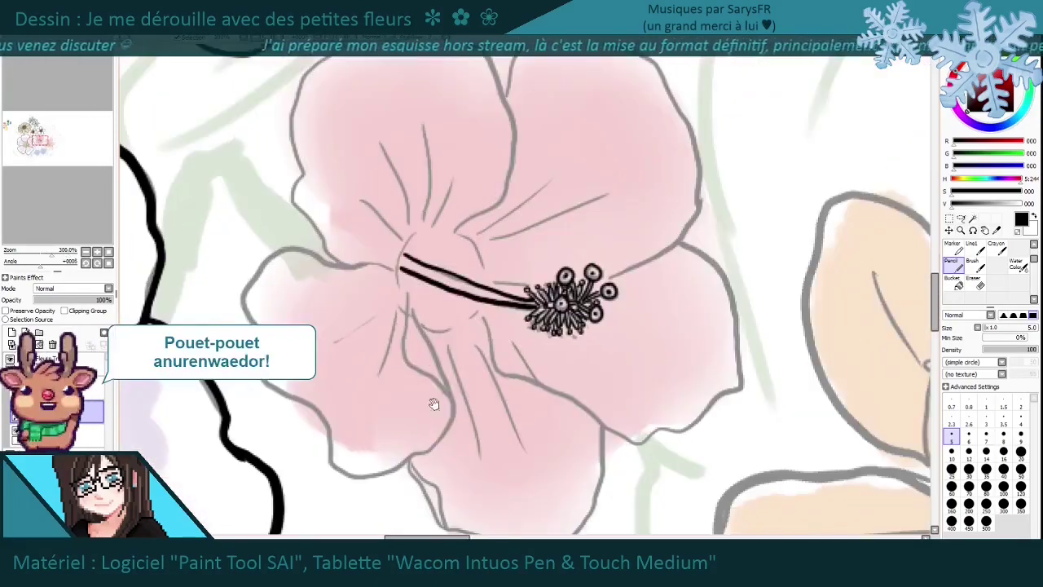
Ink the pink flower's left petal outline and its folded inner edge at brush size 16.
{"action": "left_click_drag", "start_coordinate": [447, 407], "coordinate": [469, 400]}
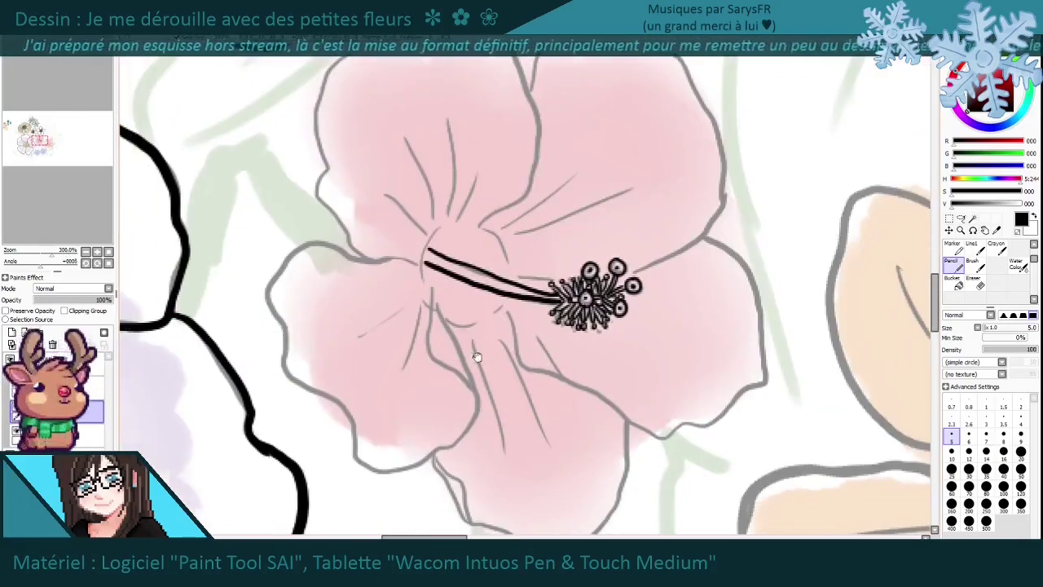
{"action": "scroll", "coordinate": [408, 314], "scroll_direction": "up", "scroll_amount": 3}
{"action": "left_click_drag", "start_coordinate": [579, 242], "coordinate": [331, 299]}
{"action": "left_click_drag", "start_coordinate": [456, 326], "coordinate": [317, 209]}
{"action": "mouse_move", "coordinate": [228, 305]}
{"action": "left_mouse_down"}
{"action": "mouse_move", "coordinate": [334, 435]}
{"action": "mouse_move", "coordinate": [485, 427]}
{"action": "left_mouse_up"}
{"action": "left_click_drag", "start_coordinate": [487, 292], "coordinate": [447, 313]}
{"action": "scroll", "coordinate": [483, 355], "scroll_direction": "down", "scroll_amount": 4}
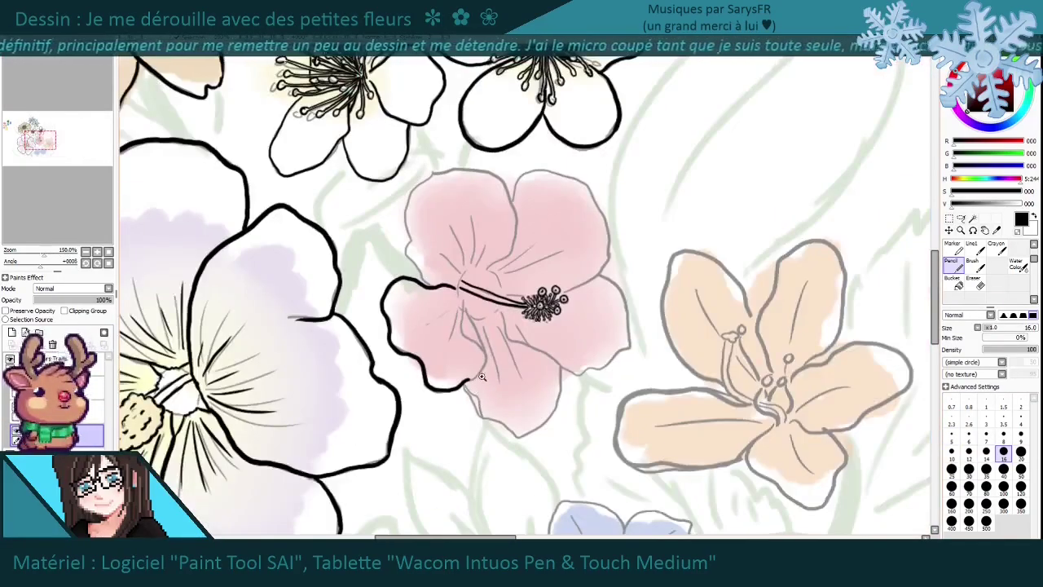
{"action": "scroll", "coordinate": [481, 375], "scroll_direction": "up", "scroll_amount": 5}
{"action": "left_click_drag", "start_coordinate": [434, 127], "coordinate": [385, 400]}
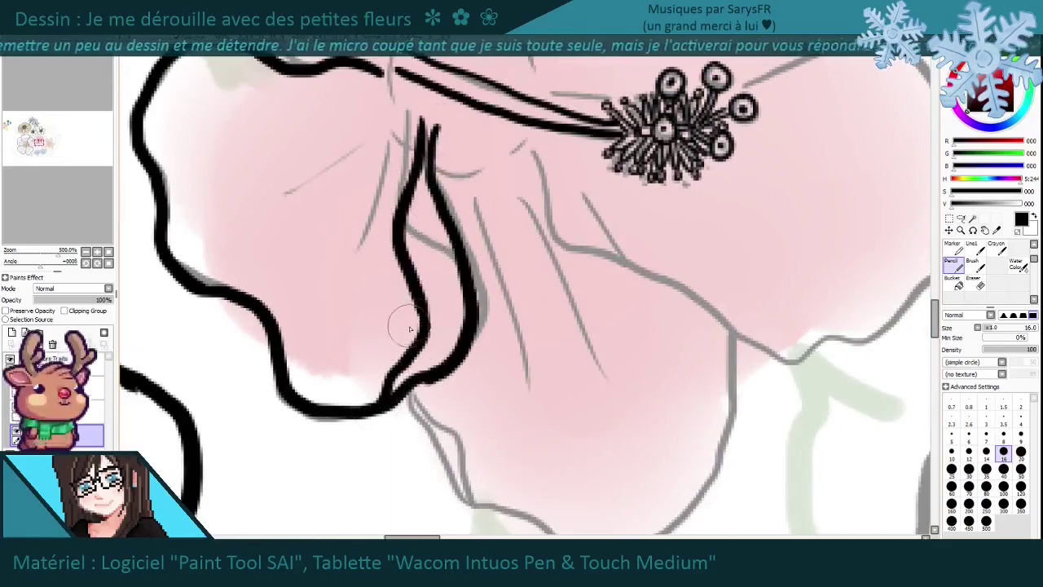
Ink the outline of the pink flower's upper-left petal and the curved edge around the base of the pistil.
{"action": "scroll", "coordinate": [412, 326], "scroll_direction": "down", "scroll_amount": 4}
{"action": "scroll", "coordinate": [474, 250], "scroll_direction": "up", "scroll_amount": 4}
{"action": "left_click_drag", "start_coordinate": [417, 98], "coordinate": [338, 225]}
{"action": "mouse_move", "coordinate": [377, 130]}
{"action": "left_mouse_down"}
{"action": "mouse_move", "coordinate": [557, 187]}
{"action": "mouse_move", "coordinate": [565, 262]}
{"action": "mouse_move", "coordinate": [538, 314]}
{"action": "left_mouse_up"}
{"action": "scroll", "coordinate": [470, 361], "scroll_direction": "down", "scroll_amount": 5}
{"action": "scroll", "coordinate": [471, 362], "scroll_direction": "right", "scroll_amount": 3}
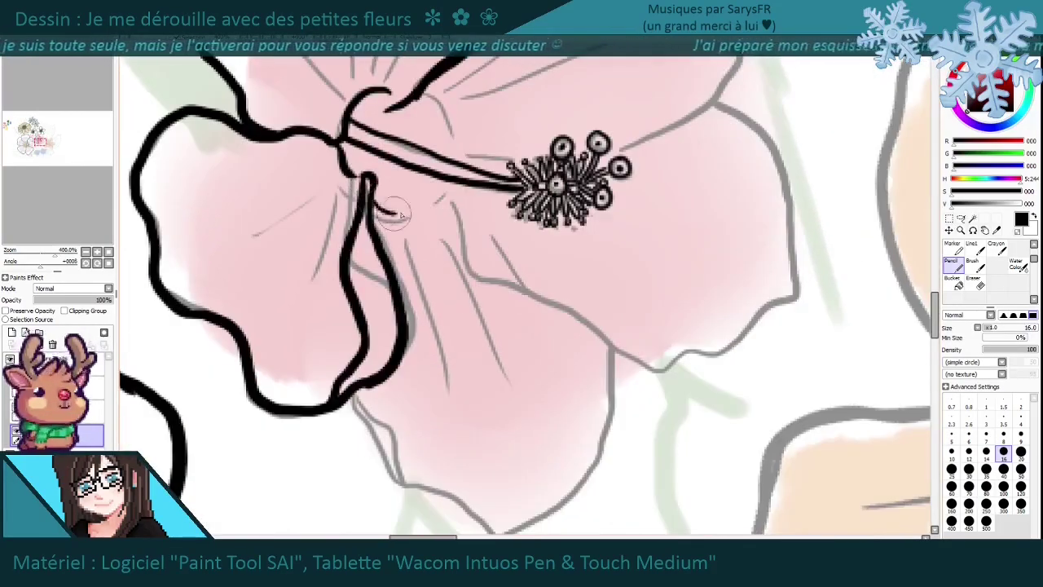
Ink the outlines of the pink flower's lower-right, upper-right and bottom petals.
{"action": "mouse_move", "coordinate": [444, 195]}
{"action": "left_mouse_down"}
{"action": "mouse_move", "coordinate": [503, 283]}
{"action": "mouse_move", "coordinate": [691, 359]}
{"action": "left_mouse_up"}
{"action": "scroll", "coordinate": [468, 358], "scroll_direction": "right", "scroll_amount": 3}
{"action": "scroll", "coordinate": [469, 358], "scroll_direction": "up", "scroll_amount": 4}
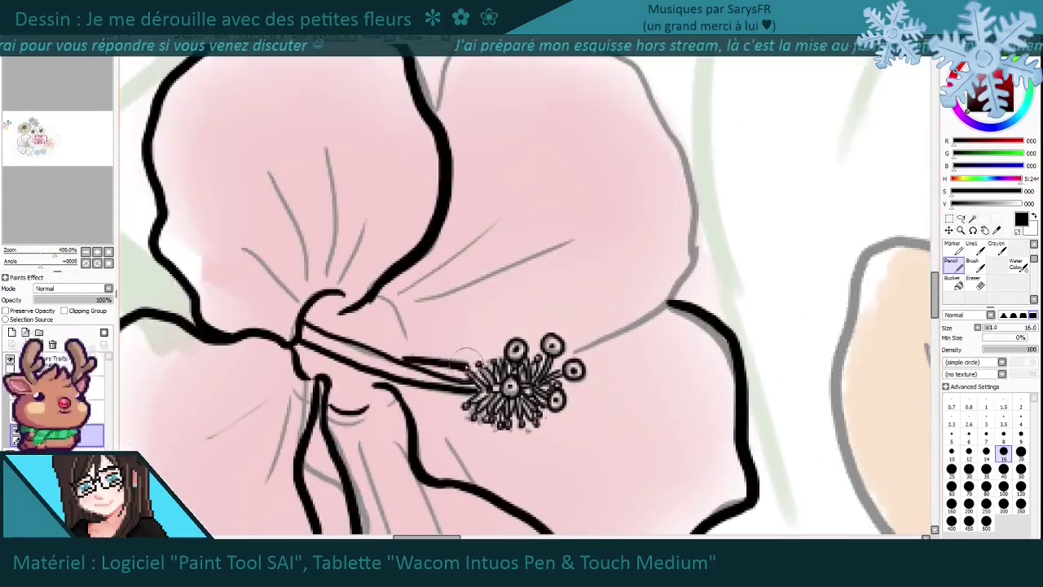
{"action": "scroll", "coordinate": [533, 305], "scroll_direction": "up", "scroll_amount": 2}
{"action": "mouse_move", "coordinate": [396, 112]}
{"action": "left_mouse_down"}
{"action": "mouse_move", "coordinate": [647, 263]}
{"action": "mouse_move", "coordinate": [655, 375]}
{"action": "left_mouse_up"}
{"action": "scroll", "coordinate": [626, 233], "scroll_direction": "down", "scroll_amount": 2}
{"action": "scroll", "coordinate": [626, 233], "scroll_direction": "down", "scroll_amount": 5}
{"action": "mouse_move", "coordinate": [346, 268]}
{"action": "left_mouse_down"}
{"action": "mouse_move", "coordinate": [410, 357]}
{"action": "mouse_move", "coordinate": [613, 232]}
{"action": "left_mouse_up"}
{"action": "scroll", "coordinate": [427, 306], "scroll_direction": "down", "scroll_amount": 1}
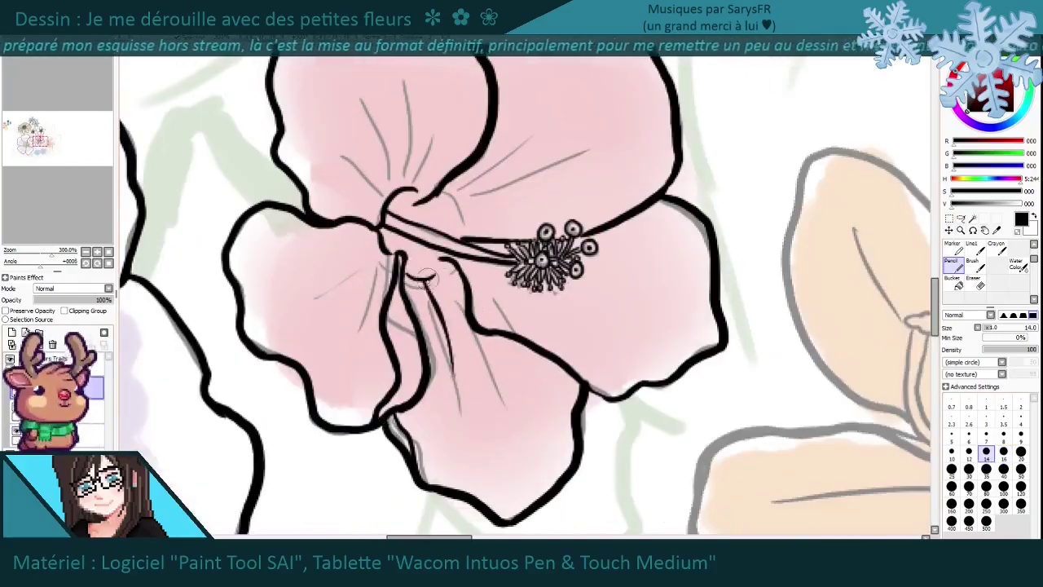
Ink the veins on the pink flower's petals, radiating outward from the base of the pistil.
{"action": "scroll", "coordinate": [379, 246], "scroll_direction": "up", "scroll_amount": 4}
{"action": "left_click_drag", "start_coordinate": [351, 313], "coordinate": [404, 349]}
{"action": "left_click_drag", "start_coordinate": [370, 254], "coordinate": [401, 349]}
{"action": "left_click_drag", "start_coordinate": [415, 239], "coordinate": [420, 345]}
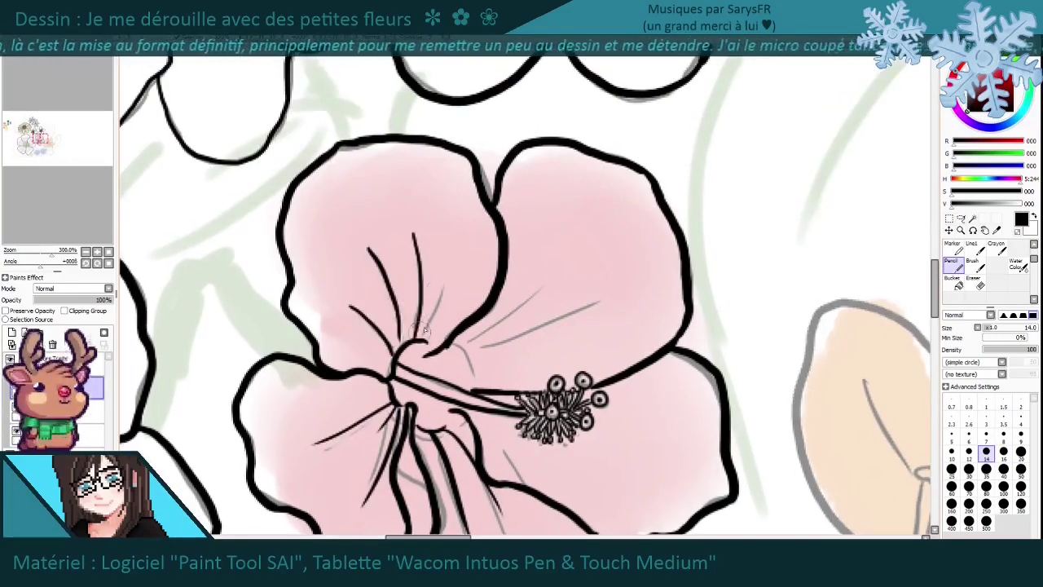
{"action": "scroll", "coordinate": [419, 281], "scroll_direction": "down", "scroll_amount": 2}
{"action": "scroll", "coordinate": [420, 282], "scroll_direction": "right", "scroll_amount": 2}
{"action": "scroll", "coordinate": [405, 303], "scroll_direction": "down", "scroll_amount": 2}
{"action": "left_click_drag", "start_coordinate": [476, 294], "coordinate": [530, 294]}
{"action": "scroll", "coordinate": [395, 292], "scroll_direction": "up", "scroll_amount": 3}
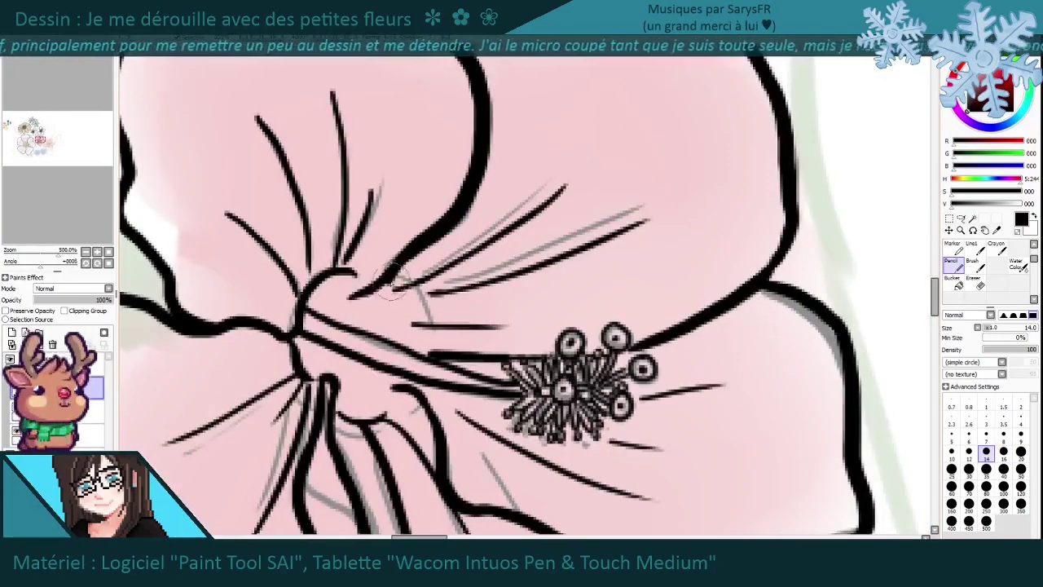
Ink the orange flower's long pistil with its three-lobed tip and the central stamens around it at brush size 10.
{"action": "scroll", "coordinate": [406, 324], "scroll_direction": "down", "scroll_amount": 5}
{"action": "scroll", "coordinate": [424, 294], "scroll_direction": "up", "scroll_amount": 2}
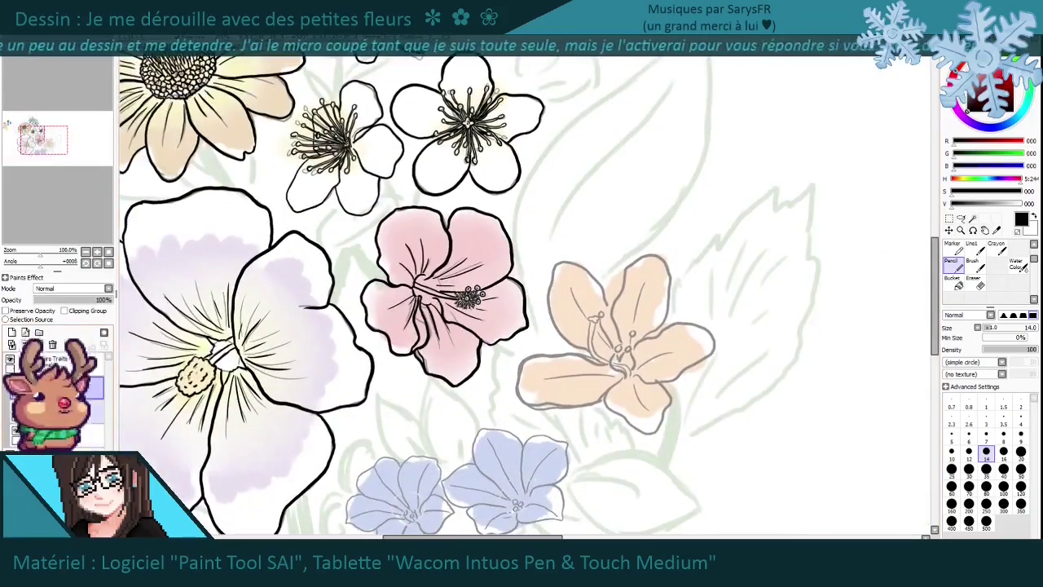
{"action": "scroll", "coordinate": [581, 425], "scroll_direction": "down", "scroll_amount": 3}
{"action": "scroll", "coordinate": [581, 424], "scroll_direction": "up", "scroll_amount": 1}
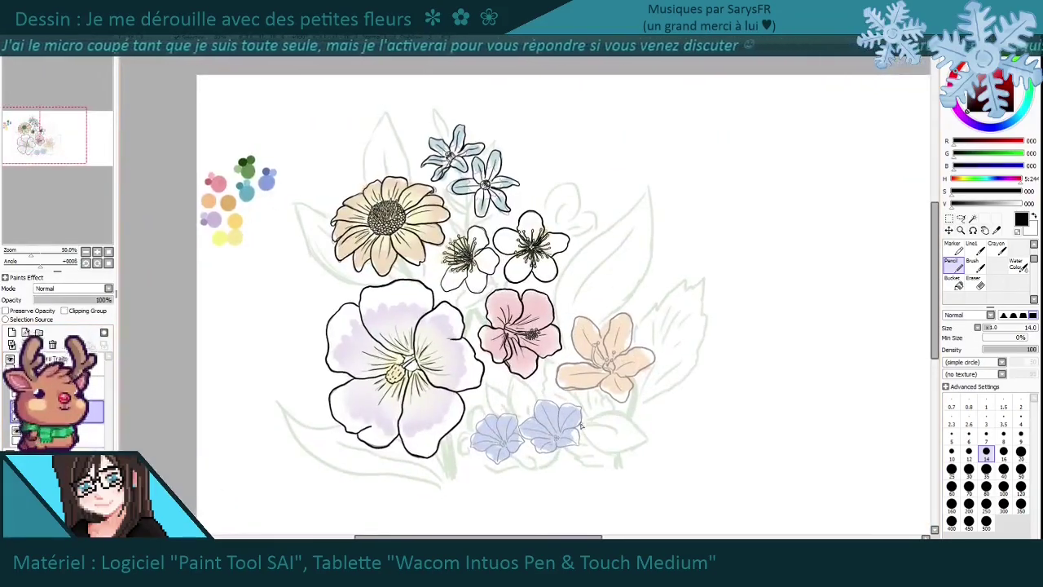
{"action": "scroll", "coordinate": [609, 385], "scroll_direction": "up", "scroll_amount": 5}
{"action": "mouse_move", "coordinate": [477, 240]}
{"action": "left_mouse_down"}
{"action": "mouse_move", "coordinate": [547, 419]}
{"action": "mouse_move", "coordinate": [624, 459]}
{"action": "left_mouse_up"}
{"action": "key", "text": "Delete"}
{"action": "key", "text": "Delete"}
{"action": "left_click_drag", "start_coordinate": [489, 314], "coordinate": [544, 285]}
{"action": "key", "text": "Delete"}
{"action": "left_click_drag", "start_coordinate": [475, 244], "coordinate": [559, 424]}
{"action": "mouse_move", "coordinate": [480, 293]}
{"action": "left_mouse_down"}
{"action": "mouse_move", "coordinate": [554, 444]}
{"action": "mouse_move", "coordinate": [481, 349]}
{"action": "left_mouse_up"}
{"action": "scroll", "coordinate": [489, 326], "scroll_direction": "up", "scroll_amount": 1}
{"action": "scroll", "coordinate": [481, 346], "scroll_direction": "down", "scroll_amount": 2}
{"action": "left_click_drag", "start_coordinate": [541, 411], "coordinate": [428, 347]}
{"action": "mouse_move", "coordinate": [512, 323]}
{"action": "left_mouse_down"}
{"action": "mouse_move", "coordinate": [467, 388]}
{"action": "mouse_move", "coordinate": [507, 308]}
{"action": "left_mouse_up"}
{"action": "left_click_drag", "start_coordinate": [498, 242], "coordinate": [471, 279]}
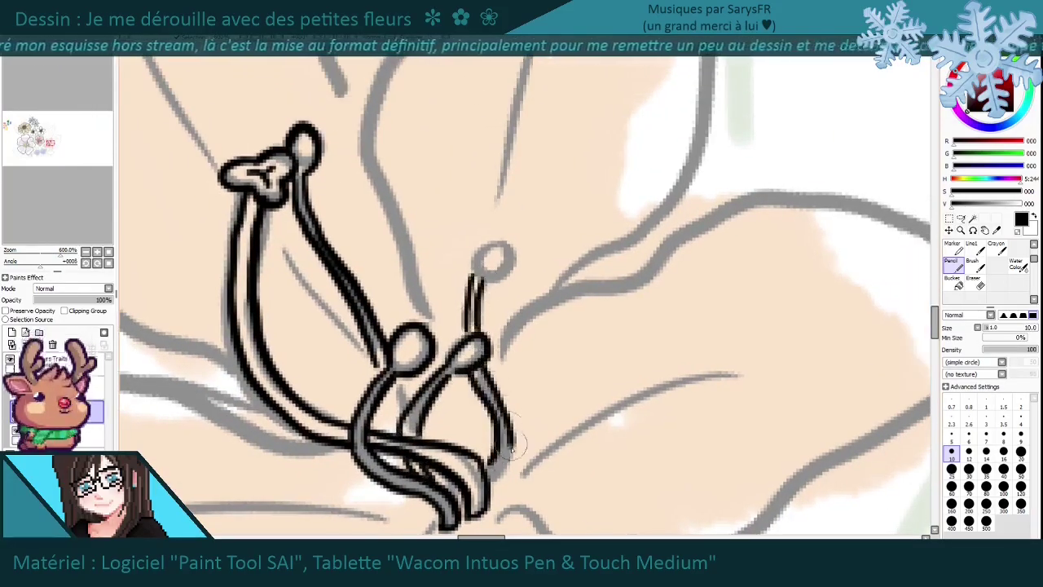
Ink the round tip of the orange flower's upper-right stamen and the long stamen lying across its left petal.
{"action": "scroll", "coordinate": [524, 357], "scroll_direction": "down", "scroll_amount": 8}
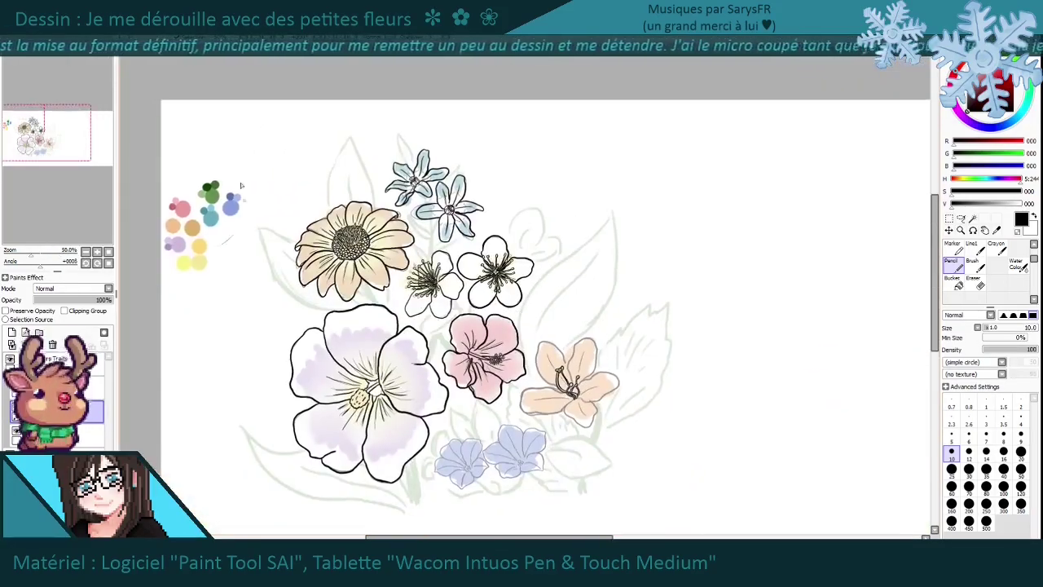
{"action": "scroll", "coordinate": [585, 401], "scroll_direction": "up", "scroll_amount": 8}
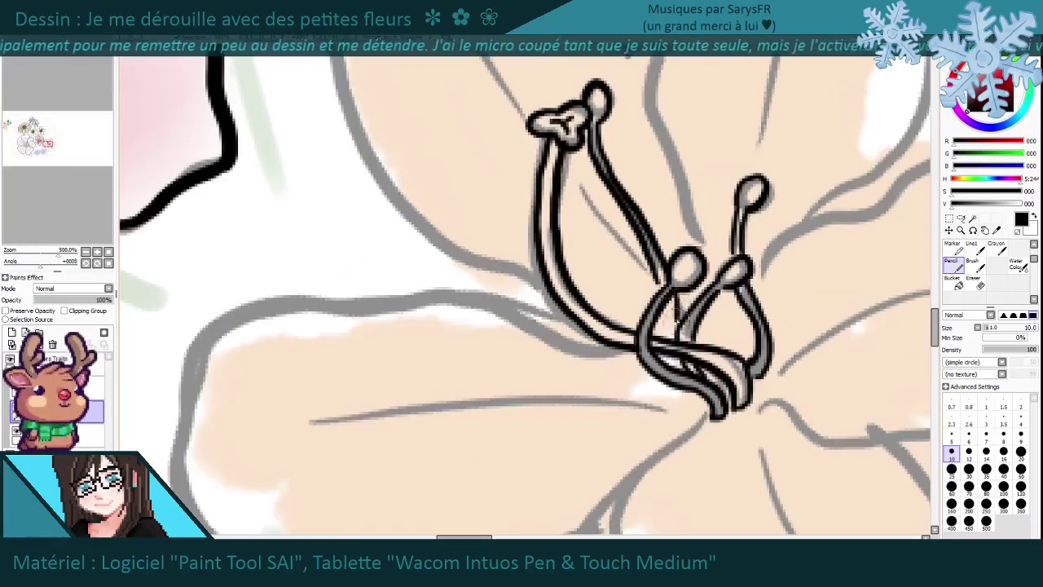
{"action": "scroll", "coordinate": [541, 225], "scroll_direction": "down", "scroll_amount": 4}
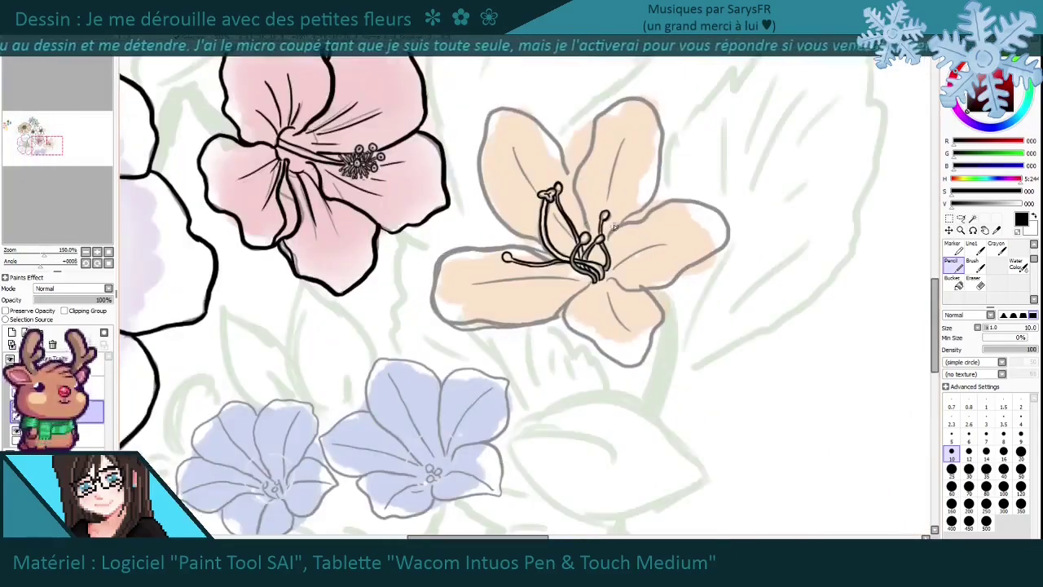
Ink the outlines of the orange flower's upper-right and right petals at brush size 16.
{"action": "scroll", "coordinate": [565, 298], "scroll_direction": "down", "scroll_amount": 2}
{"action": "left_click_drag", "start_coordinate": [565, 297], "coordinate": [647, 291]}
{"action": "scroll", "coordinate": [636, 351], "scroll_direction": "up", "scroll_amount": 4}
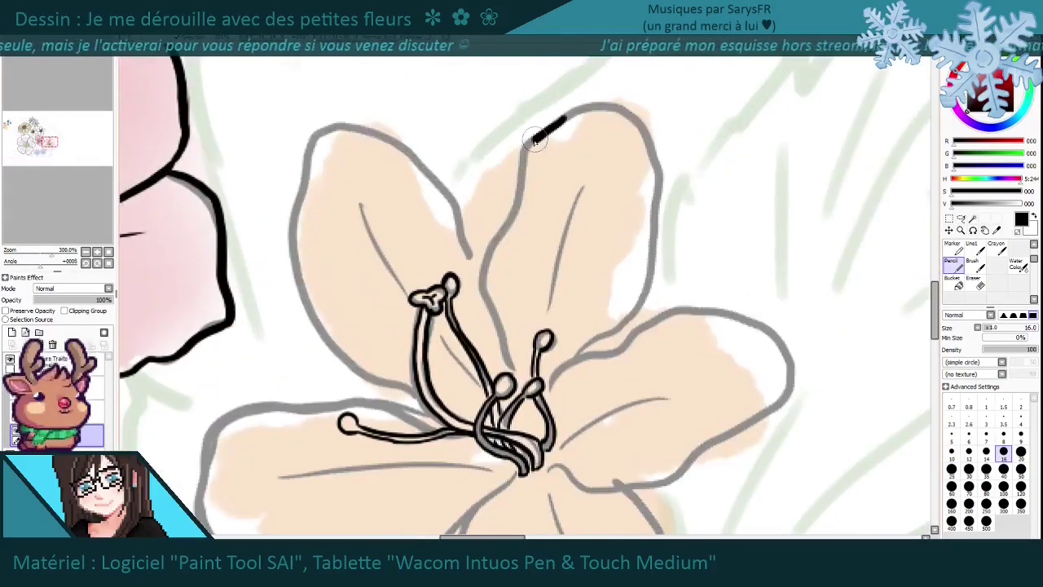
{"action": "left_click_drag", "start_coordinate": [559, 119], "coordinate": [495, 235]}
{"action": "left_click_drag", "start_coordinate": [480, 122], "coordinate": [469, 274]}
{"action": "left_click_drag", "start_coordinate": [552, 272], "coordinate": [580, 346]}
{"action": "scroll", "coordinate": [489, 326], "scroll_direction": "down", "scroll_amount": 2}
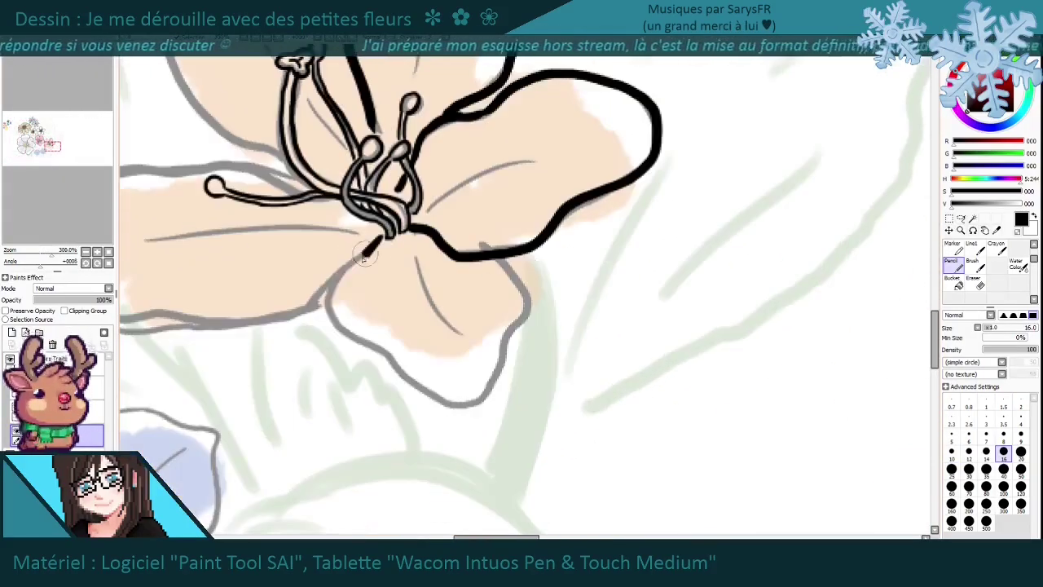
Ink the outlines of the orange flower's bottom and left petals.
{"action": "scroll", "coordinate": [424, 343], "scroll_direction": "down", "scroll_amount": 1}
{"action": "left_click_drag", "start_coordinate": [350, 245], "coordinate": [489, 301]}
{"action": "left_click_drag", "start_coordinate": [310, 294], "coordinate": [408, 383]}
{"action": "scroll", "coordinate": [630, 323], "scroll_direction": "down", "scroll_amount": 2}
{"action": "scroll", "coordinate": [629, 322], "scroll_direction": "up", "scroll_amount": 2}
Lasso the outer end of the orange flower's left petal outline and shift it inward from the sketch.
{"action": "key", "text": "a"}
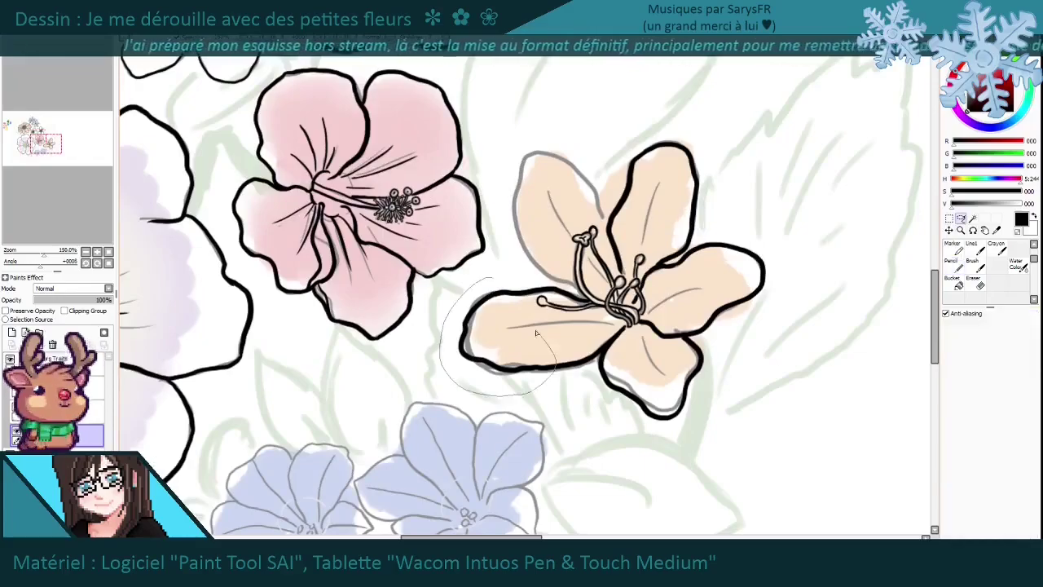
{"action": "key", "text": "n"}
{"action": "scroll", "coordinate": [565, 272], "scroll_direction": "up", "scroll_amount": 4}
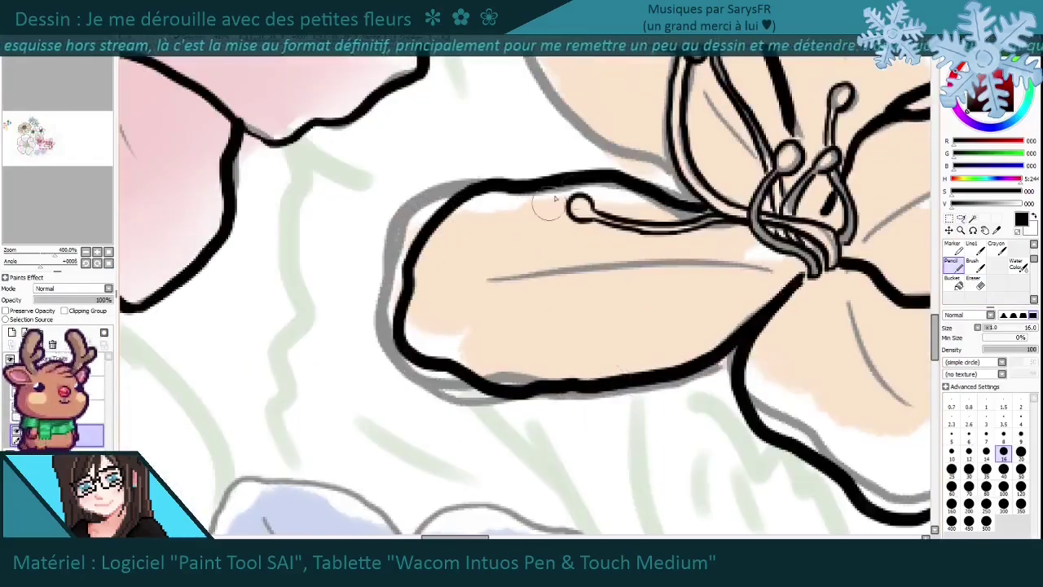
Ink the orange flower's upper-left petal outline and the central vein of each petal.
{"action": "scroll", "coordinate": [480, 111], "scroll_direction": "down", "scroll_amount": 1}
{"action": "left_click_drag", "start_coordinate": [479, 94], "coordinate": [665, 267]}
{"action": "scroll", "coordinate": [621, 310], "scroll_direction": "down", "scroll_amount": 2}
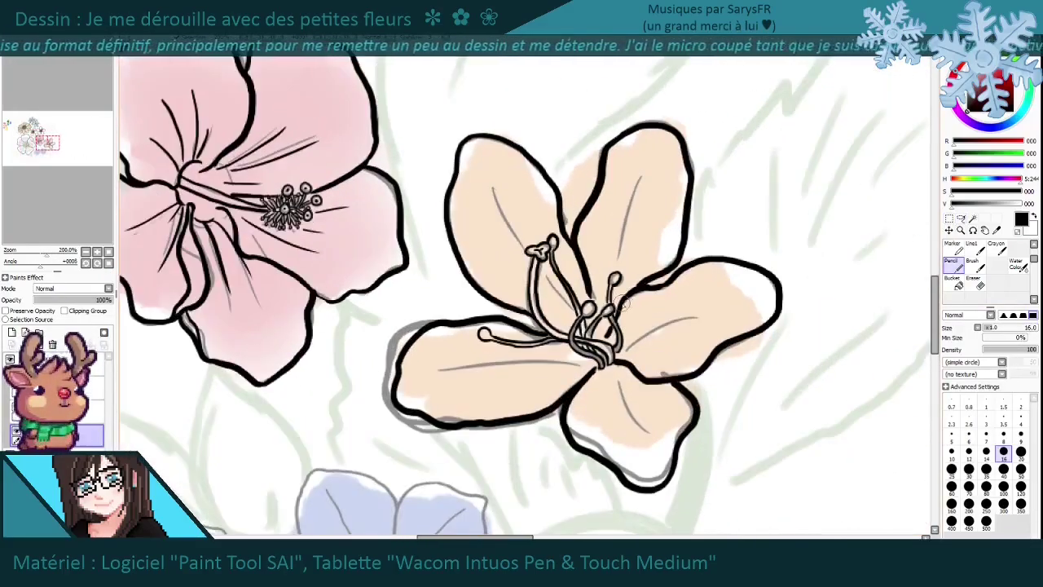
{"action": "scroll", "coordinate": [426, 345], "scroll_direction": "up", "scroll_amount": 1}
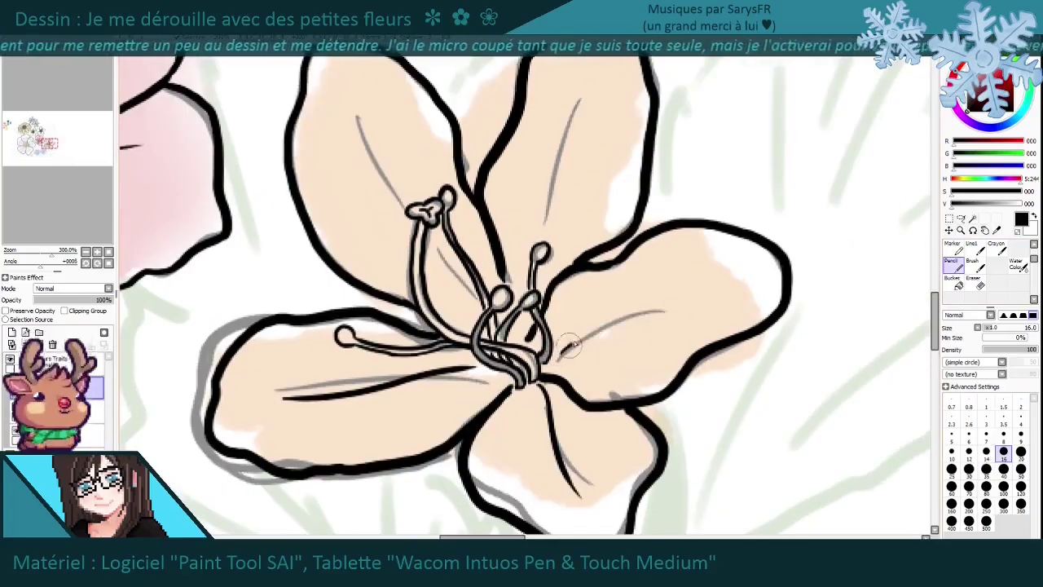
{"action": "scroll", "coordinate": [590, 408], "scroll_direction": "down", "scroll_amount": 3}
{"action": "scroll", "coordinate": [391, 398], "scroll_direction": "up", "scroll_amount": 1}
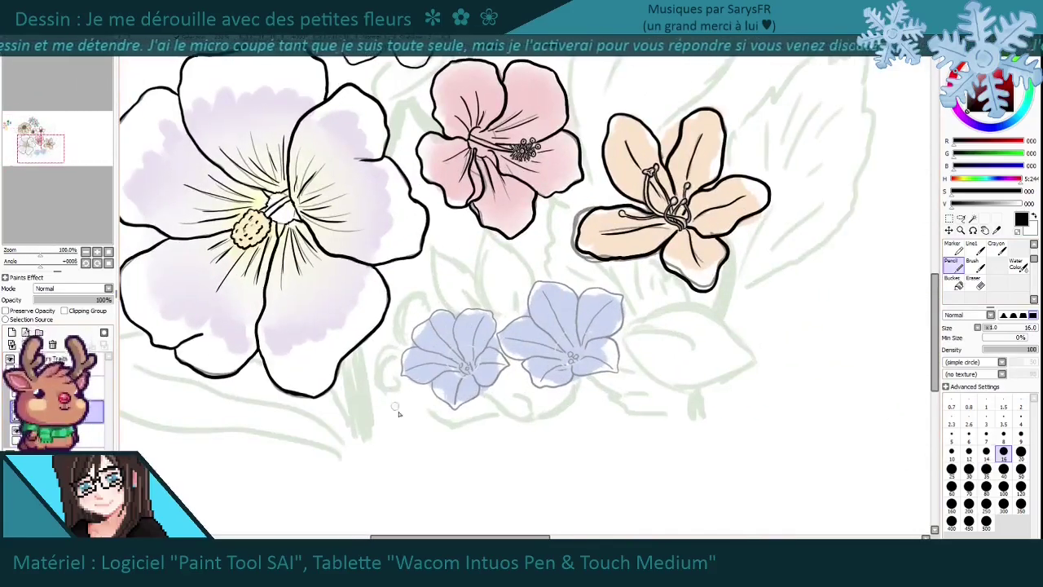
Ink the three small round-tipped stamens in the centre of each blue flower at brush size 10.
{"action": "scroll", "coordinate": [391, 398], "scroll_direction": "up", "scroll_amount": 5}
{"action": "key", "text": "bracketleft"}
{"action": "key", "text": "bracketleft"}
{"action": "key", "text": "bracketleft"}
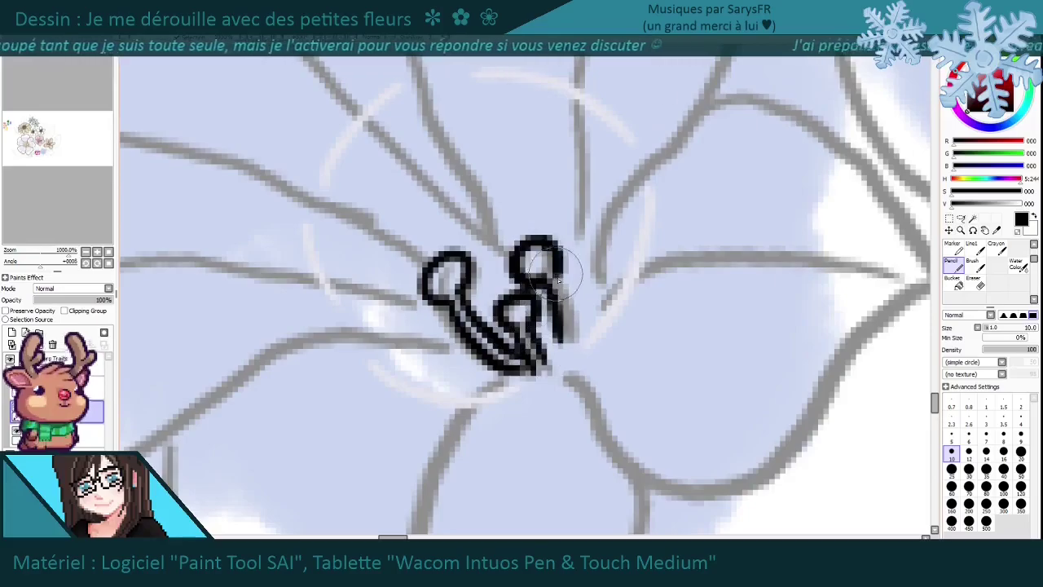
{"action": "scroll", "coordinate": [556, 277], "scroll_direction": "down", "scroll_amount": 3}
{"action": "scroll", "coordinate": [603, 308], "scroll_direction": "up", "scroll_amount": 3}
{"action": "left_click_drag", "start_coordinate": [570, 269], "coordinate": [603, 308]}
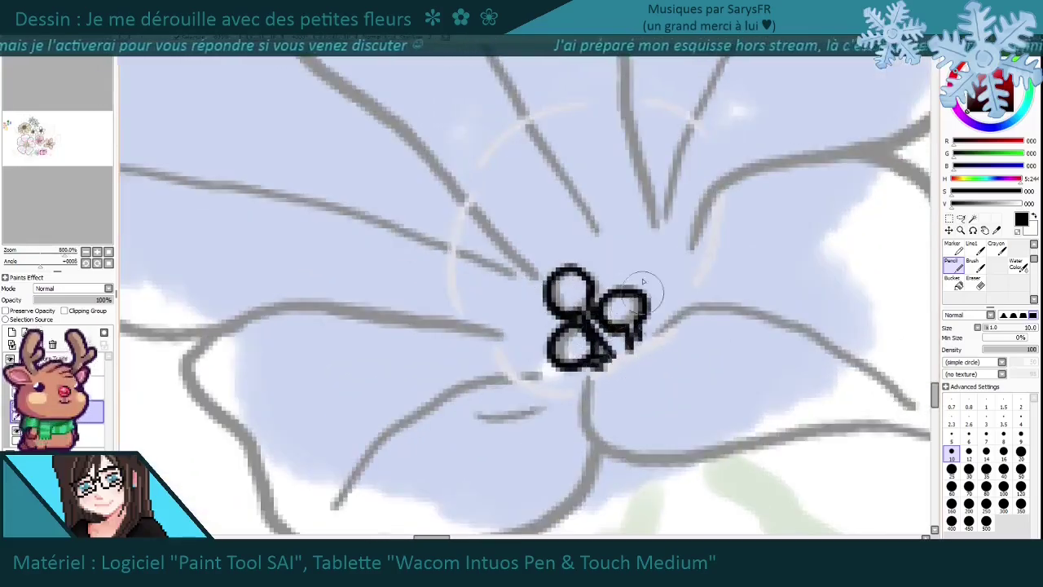
Ink the outlines of the left blue flower's petals at brush size 14.
{"action": "scroll", "coordinate": [629, 342], "scroll_direction": "down", "scroll_amount": 3}
{"action": "scroll", "coordinate": [384, 384], "scroll_direction": "up", "scroll_amount": 2}
{"action": "key", "text": "bracketright"}
{"action": "key", "text": "bracketright"}
{"action": "mouse_move", "coordinate": [574, 174]}
{"action": "left_mouse_down"}
{"action": "mouse_move", "coordinate": [535, 367]}
{"action": "mouse_move", "coordinate": [624, 374]}
{"action": "mouse_move", "coordinate": [409, 366]}
{"action": "mouse_move", "coordinate": [596, 369]}
{"action": "mouse_move", "coordinate": [350, 290]}
{"action": "mouse_move", "coordinate": [458, 414]}
{"action": "left_mouse_up"}
{"action": "left_click_drag", "start_coordinate": [391, 281], "coordinate": [530, 180]}
{"action": "left_click_drag", "start_coordinate": [530, 179], "coordinate": [552, 235]}
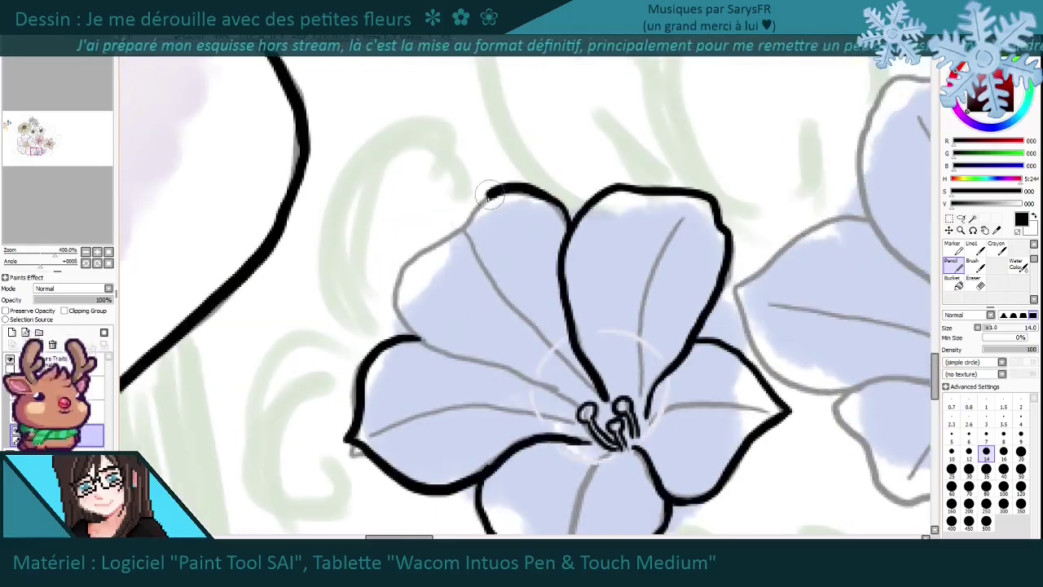
Finish the outline of the left blue flower's upper-left petal and ink the central veins of its petals.
{"action": "left_click_drag", "start_coordinate": [570, 408], "coordinate": [519, 338]}
{"action": "mouse_move", "coordinate": [540, 391]}
{"action": "left_mouse_down"}
{"action": "mouse_move", "coordinate": [519, 342]}
{"action": "mouse_move", "coordinate": [448, 376]}
{"action": "mouse_move", "coordinate": [443, 412]}
{"action": "mouse_move", "coordinate": [491, 454]}
{"action": "left_mouse_up"}
{"action": "scroll", "coordinate": [477, 407], "scroll_direction": "down", "scroll_amount": 3}
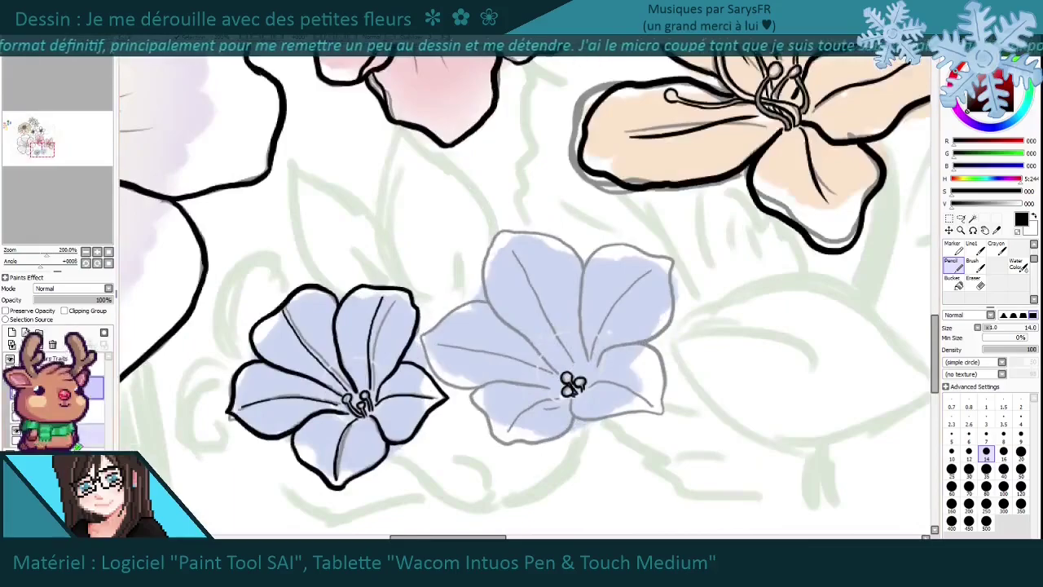
Ink the outlines of the right blue flower's left and two lower petals.
{"action": "scroll", "coordinate": [570, 338], "scroll_direction": "up", "scroll_amount": 3}
{"action": "mouse_move", "coordinate": [487, 181]}
{"action": "left_mouse_down"}
{"action": "mouse_move", "coordinate": [427, 196]}
{"action": "mouse_move", "coordinate": [468, 356]}
{"action": "left_mouse_up"}
{"action": "left_click_drag", "start_coordinate": [613, 363], "coordinate": [532, 282]}
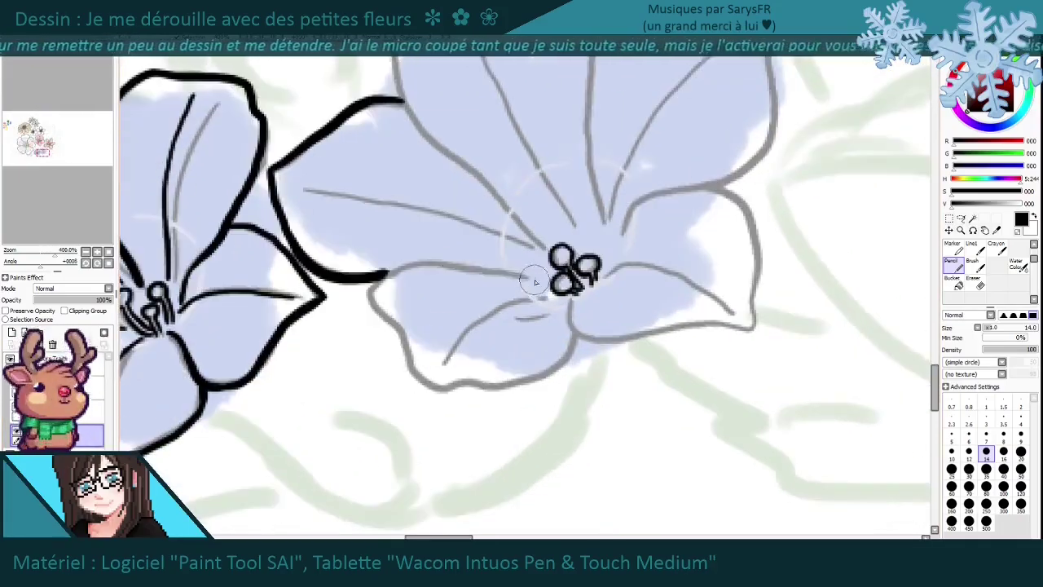
{"action": "scroll", "coordinate": [571, 356], "scroll_direction": "down", "scroll_amount": 2}
{"action": "mouse_move", "coordinate": [534, 367]}
{"action": "left_mouse_down"}
{"action": "mouse_move", "coordinate": [685, 342]}
{"action": "mouse_move", "coordinate": [603, 203]}
{"action": "left_mouse_up"}
{"action": "scroll", "coordinate": [570, 326], "scroll_direction": "down", "scroll_amount": 4}
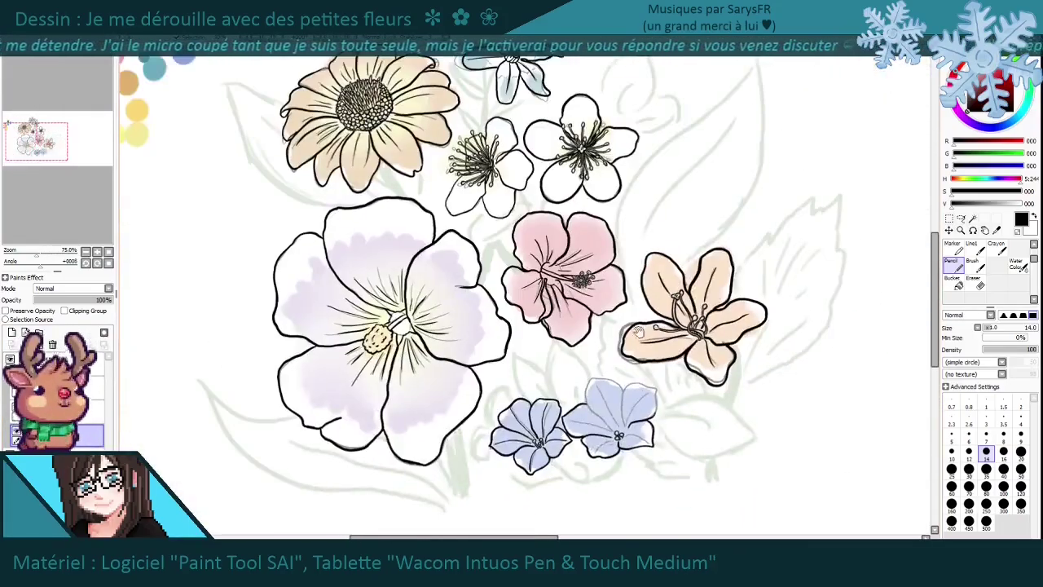
Ink the outlines of the right blue flower's two upper petals.
{"action": "scroll", "coordinate": [615, 440], "scroll_direction": "up", "scroll_amount": 7}
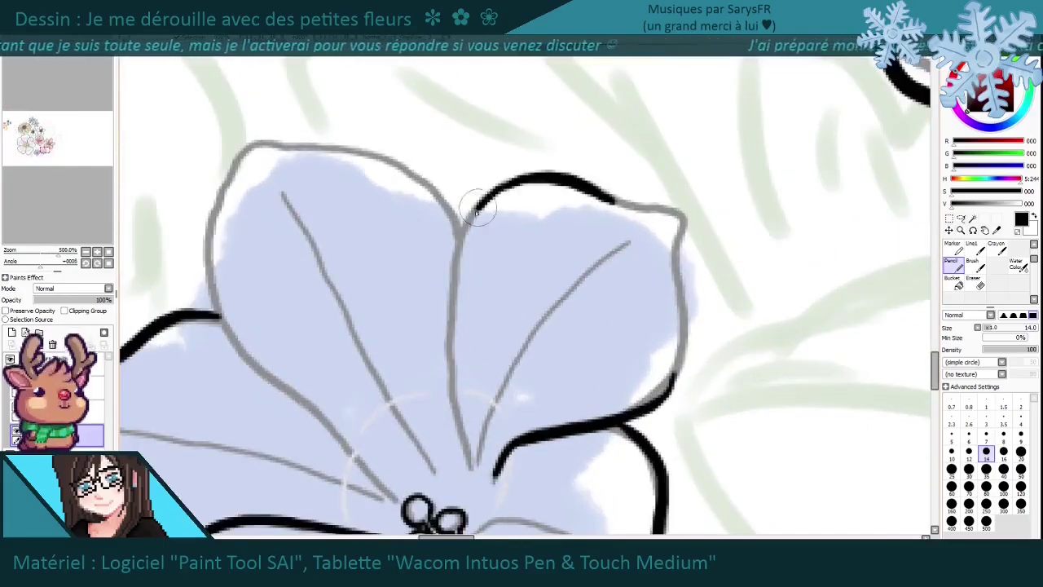
{"action": "left_click_drag", "start_coordinate": [619, 196], "coordinate": [682, 341]}
{"action": "scroll", "coordinate": [683, 340], "scroll_direction": "down", "scroll_amount": 4}
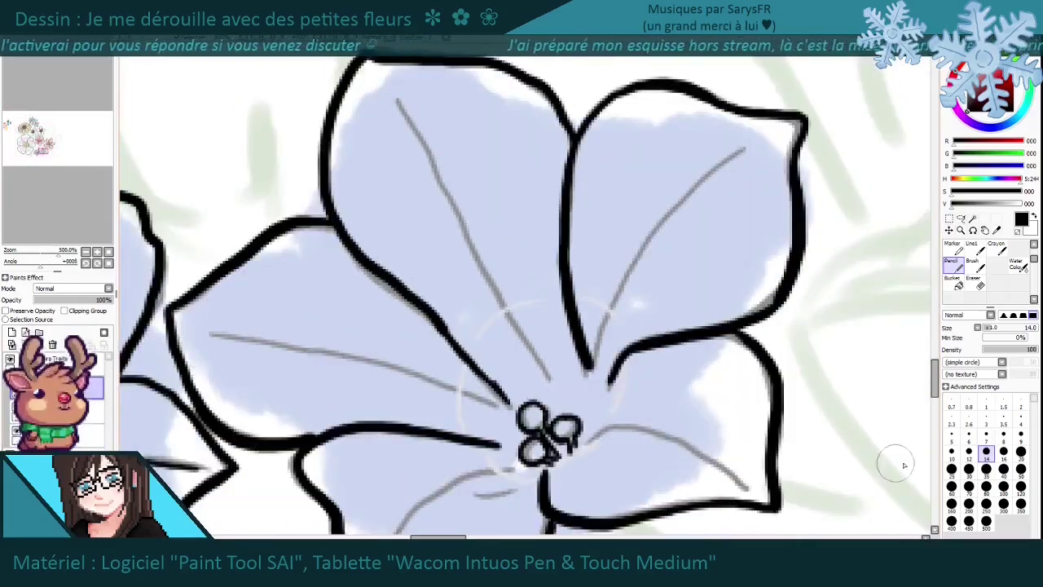
Ink the central vein of each petal on the right blue flower at brush size 10.
{"action": "left_click", "coordinate": [951, 451]}
{"action": "scroll", "coordinate": [317, 315], "scroll_direction": "up", "scroll_amount": 4}
{"action": "scroll", "coordinate": [318, 315], "scroll_direction": "down", "scroll_amount": 2}
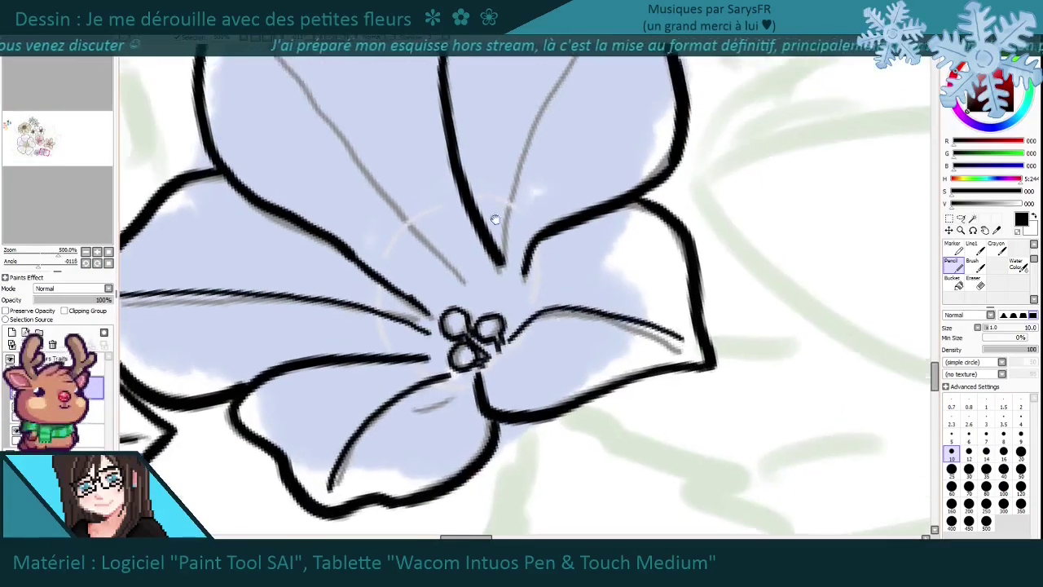
{"action": "scroll", "coordinate": [472, 203], "scroll_direction": "up", "scroll_amount": 2}
{"action": "left_click_drag", "start_coordinate": [406, 358], "coordinate": [432, 129]}
{"action": "left_click_drag", "start_coordinate": [407, 365], "coordinate": [406, 436]}
{"action": "key", "text": "Home"}
{"action": "scroll", "coordinate": [429, 225], "scroll_direction": "down", "scroll_amount": 6}
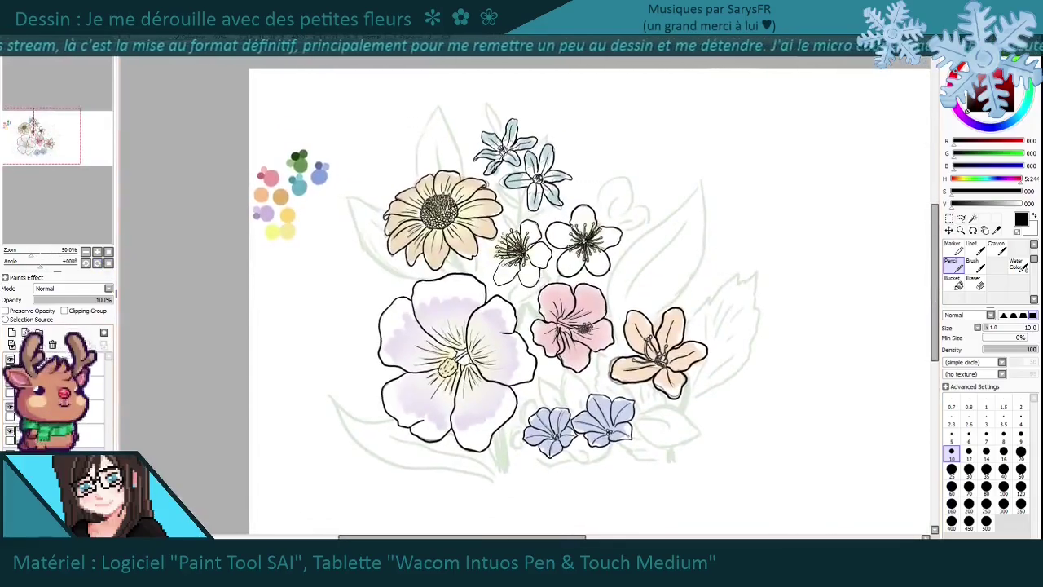
Select the daisy's petals and the upper star-shaped flower with the Magic Wand.
{"action": "left_click", "coordinate": [972, 219]}
{"action": "scroll", "coordinate": [440, 245], "scroll_direction": "up", "scroll_amount": 1}
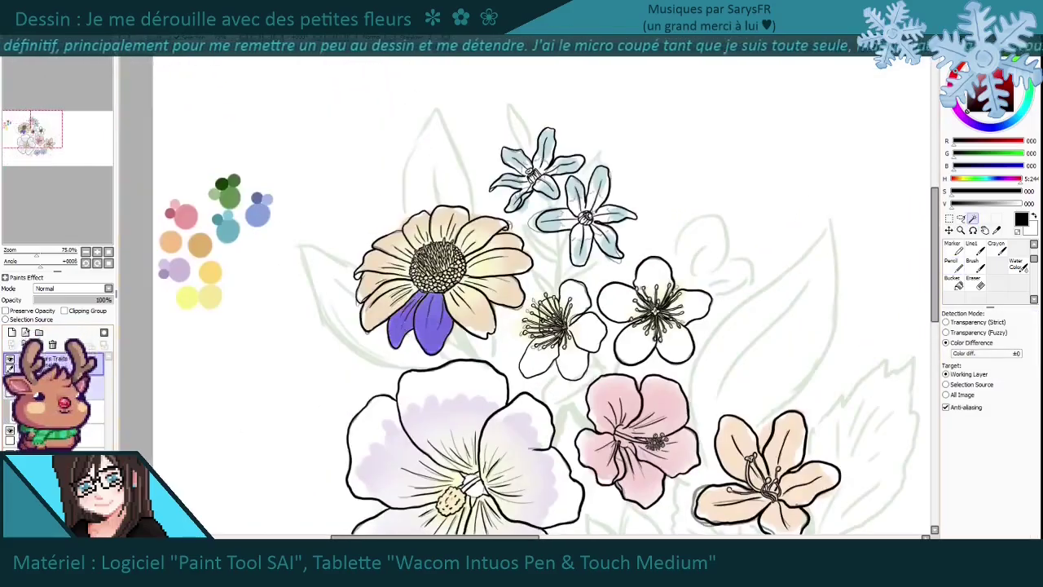
{"action": "left_click_drag", "start_coordinate": [381, 254], "coordinate": [328, 264]}
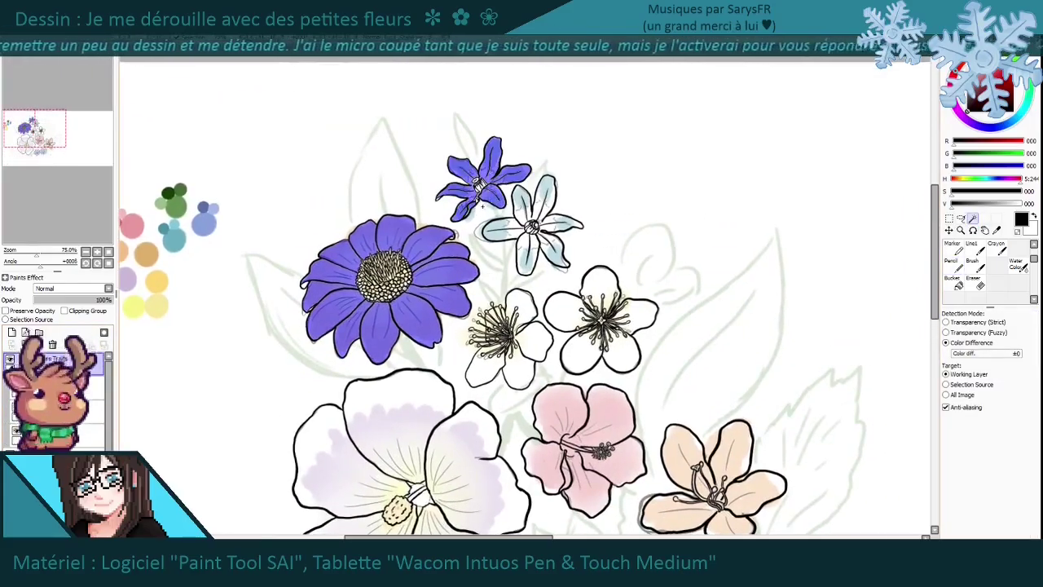
Add the second star-shaped flower, both white blossoms and most of the pink flower's petals to the selection.
{"action": "left_click_drag", "start_coordinate": [489, 326], "coordinate": [448, 232]}
{"action": "scroll", "coordinate": [521, 293], "scroll_direction": "up", "scroll_amount": 1}
{"action": "left_click", "coordinate": [503, 334]}
{"action": "left_click", "coordinate": [601, 318]}
{"action": "left_click_drag", "start_coordinate": [521, 326], "coordinate": [505, 250]}
{"action": "left_click", "coordinate": [581, 416]}
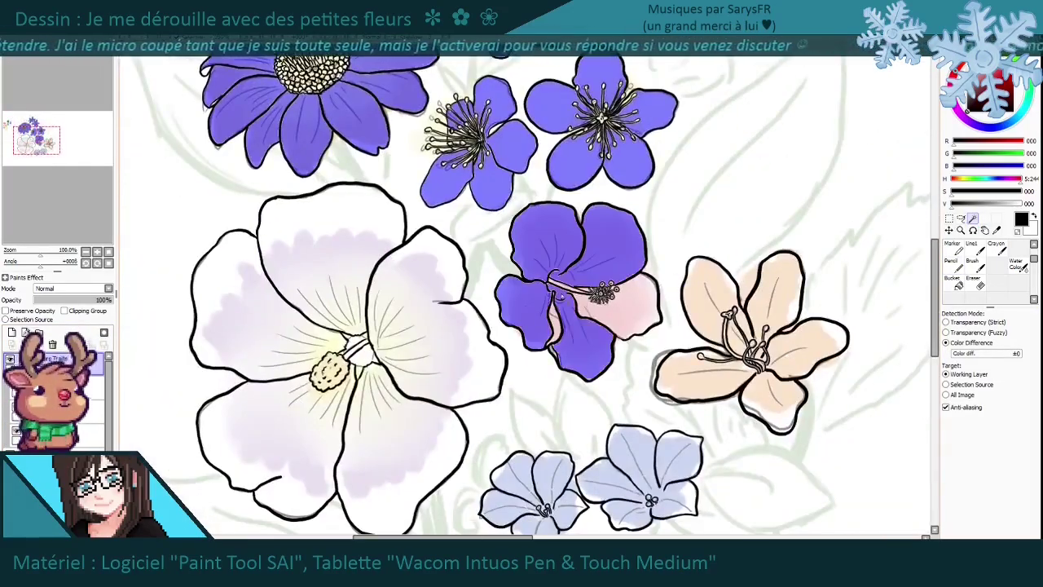
Add the rest of the pink flower, the orange flower's petals and both small blue flowers to the selection.
{"action": "scroll", "coordinate": [583, 326], "scroll_direction": "up", "scroll_amount": 1}
{"action": "left_click", "coordinate": [583, 338]}
{"action": "scroll", "coordinate": [583, 326], "scroll_direction": "down", "scroll_amount": 1}
{"action": "left_click", "coordinate": [734, 310]}
{"action": "left_click", "coordinate": [782, 375]}
{"action": "left_click", "coordinate": [529, 489]}
{"action": "left_click", "coordinate": [652, 469]}
Add the petals of the large pale purple flower to the selection.
{"action": "scroll", "coordinate": [391, 267], "scroll_direction": "up", "scroll_amount": 1}
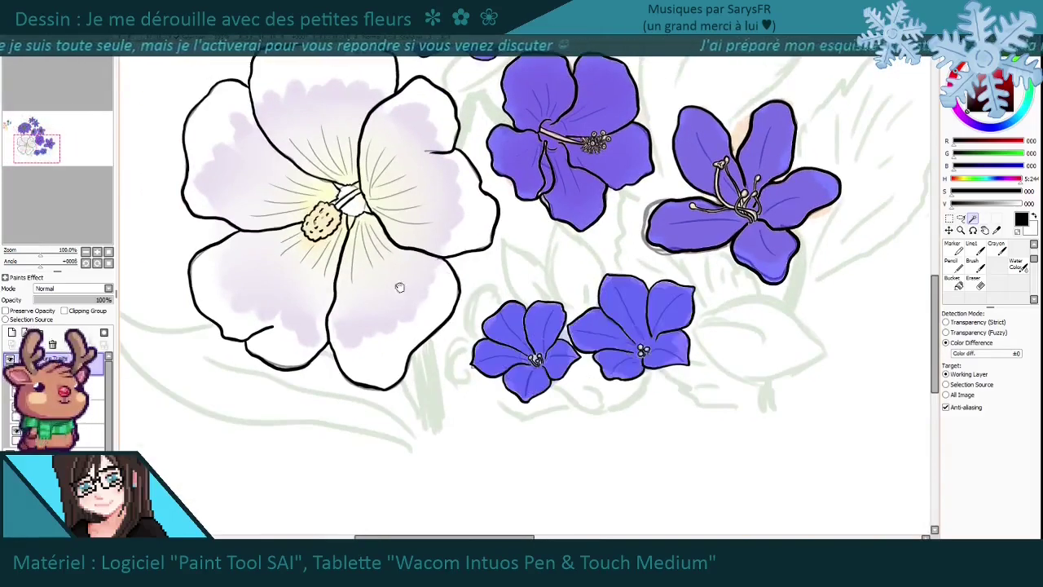
{"action": "left_click_drag", "start_coordinate": [391, 266], "coordinate": [488, 389]}
{"action": "left_click", "coordinate": [488, 388]}
{"action": "scroll", "coordinate": [522, 293], "scroll_direction": "down", "scroll_amount": 2}
{"action": "key", "text": "ctrl+z"}
{"action": "key", "text": "ctrl+z"}
{"action": "key", "text": "ctrl+z"}
{"action": "key", "text": "ctrl+z"}
{"action": "key", "text": "ctrl+z"}
{"action": "key", "text": "ctrl+z"}
{"action": "key", "text": "ctrl+z"}
{"action": "key", "text": "ctrl+z"}
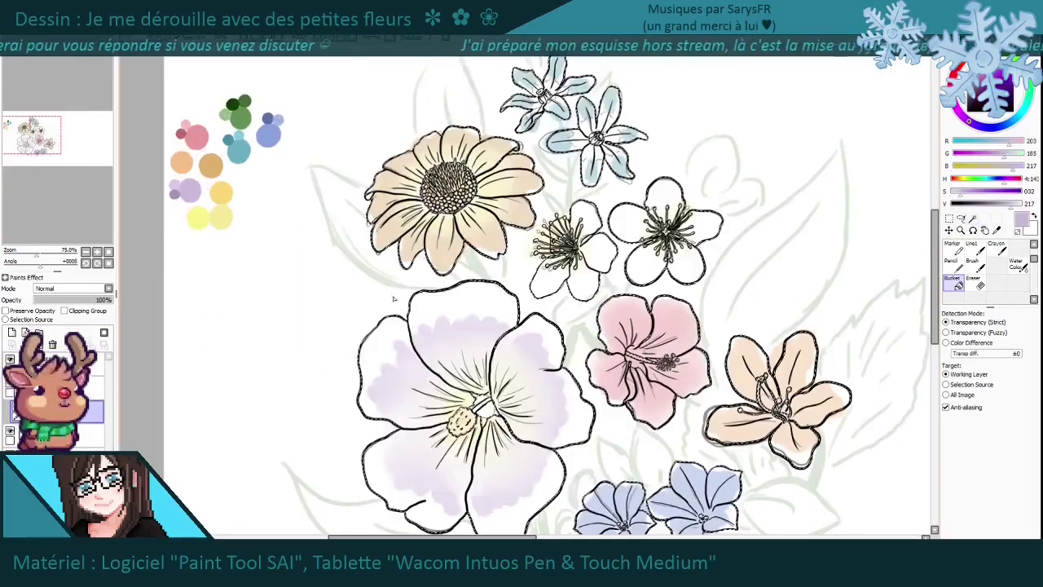
Bucket-fill the flowers with palette colours: large one lilac, star flowers teal, bottom pair blue, daisy orange, orange-sketched flower yellow, hibiscus pink.
{"action": "left_click", "coordinate": [432, 383]}
{"action": "left_click", "coordinate": [216, 103], "text": "alt"}
{"action": "left_click", "coordinate": [163, 130], "text": "alt"}
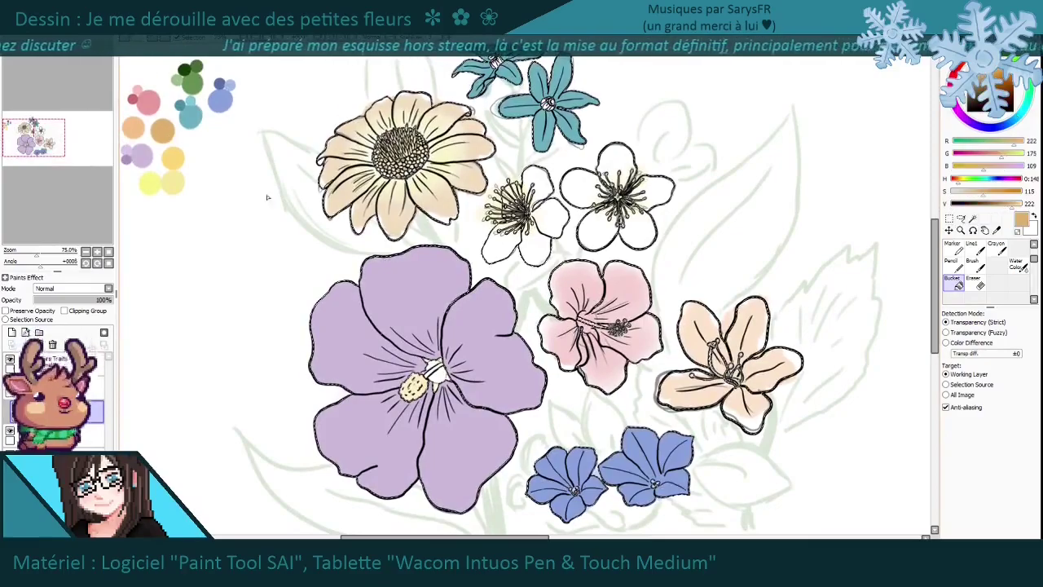
{"action": "left_click", "coordinate": [440, 195]}
{"action": "left_click", "coordinate": [176, 158], "text": "alt"}
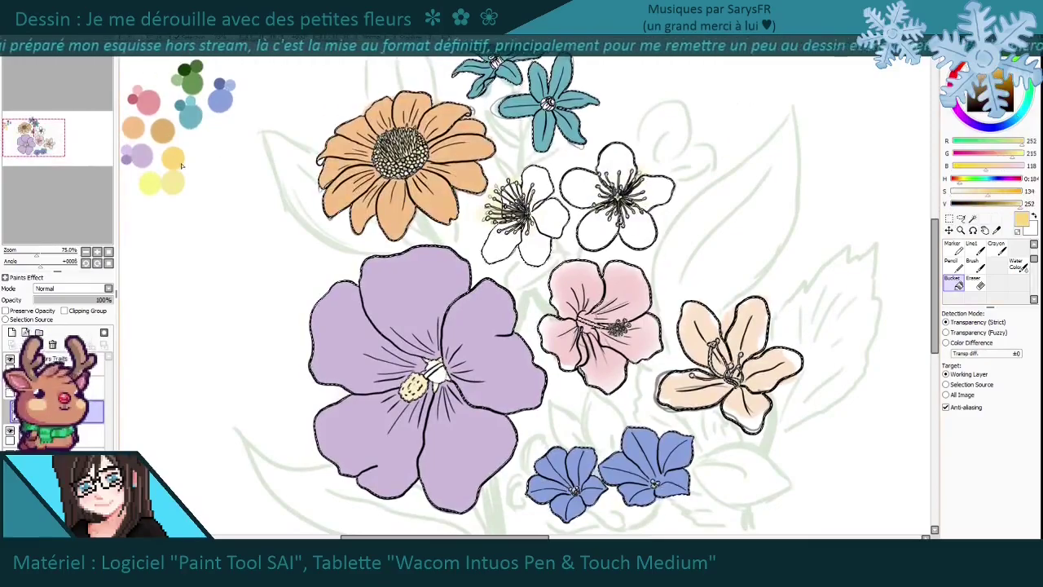
{"action": "left_click", "coordinate": [147, 101], "text": "alt"}
{"action": "left_click", "coordinate": [599, 326]}
Paint the unfilled gaps around the base of the large flower's pistil lilac with the Pencil at size 25.
{"action": "key", "text": "n"}
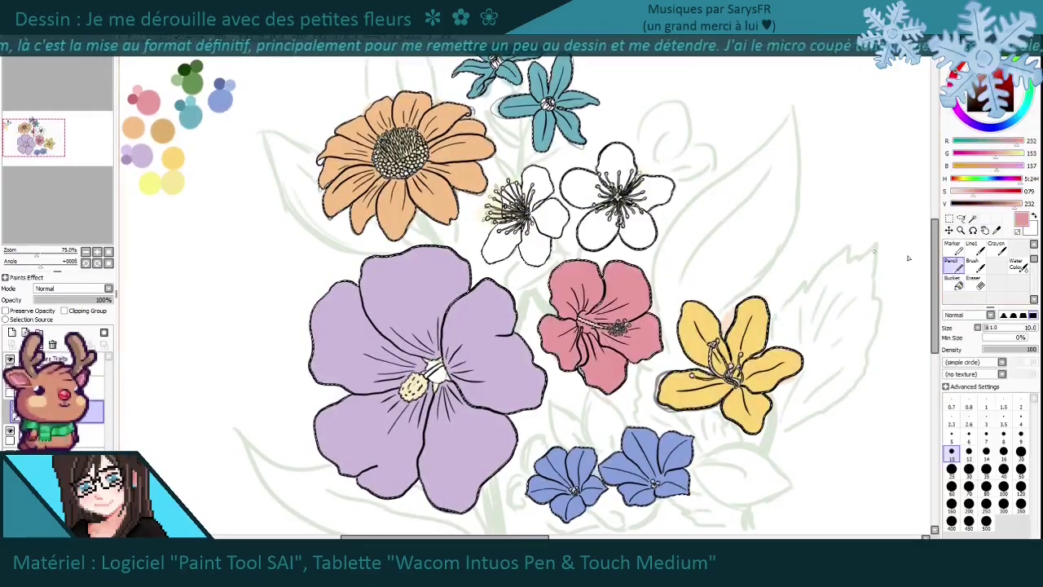
{"action": "scroll", "coordinate": [666, 213], "scroll_direction": "up", "scroll_amount": 3}
{"action": "left_click", "coordinate": [667, 213], "text": "alt"}
{"action": "scroll", "coordinate": [537, 232], "scroll_direction": "up", "scroll_amount": 3}
{"action": "scroll", "coordinate": [604, 219], "scroll_direction": "down", "scroll_amount": 5}
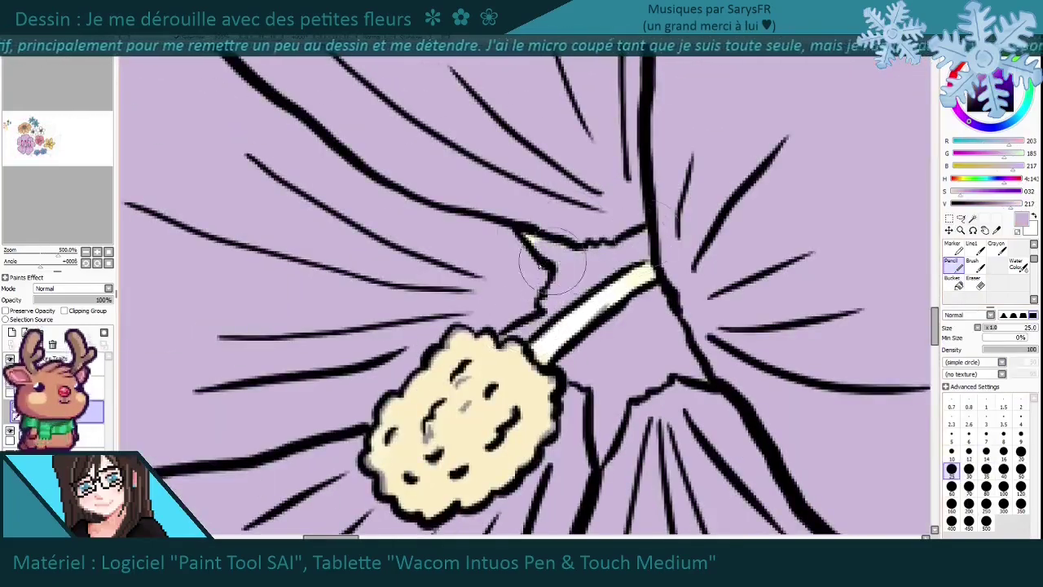
Fill the unpainted stamens of the yellow flower with its petal yellow using the Pencil at size 25.
{"action": "scroll", "coordinate": [519, 242], "scroll_direction": "up", "scroll_amount": 2}
{"action": "left_click", "coordinate": [728, 282], "text": "alt"}
{"action": "scroll", "coordinate": [729, 282], "scroll_direction": "down", "scroll_amount": 3}
{"action": "left_click", "coordinate": [619, 220], "text": "alt"}
{"action": "scroll", "coordinate": [619, 220], "scroll_direction": "up", "scroll_amount": 3}
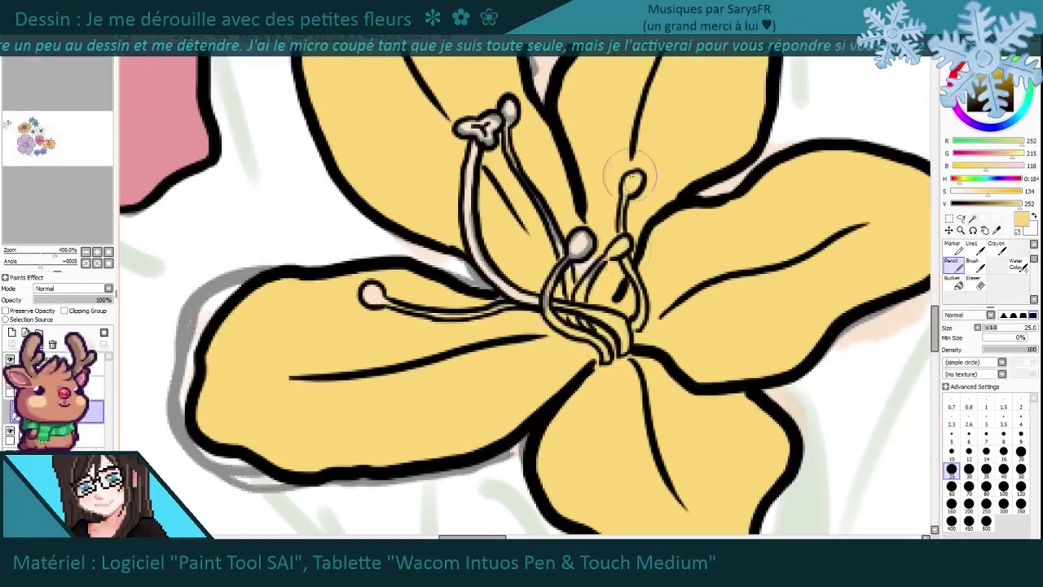
{"action": "scroll", "coordinate": [603, 365], "scroll_direction": "down", "scroll_amount": 2}
{"action": "scroll", "coordinate": [489, 367], "scroll_direction": "down", "scroll_amount": 2}
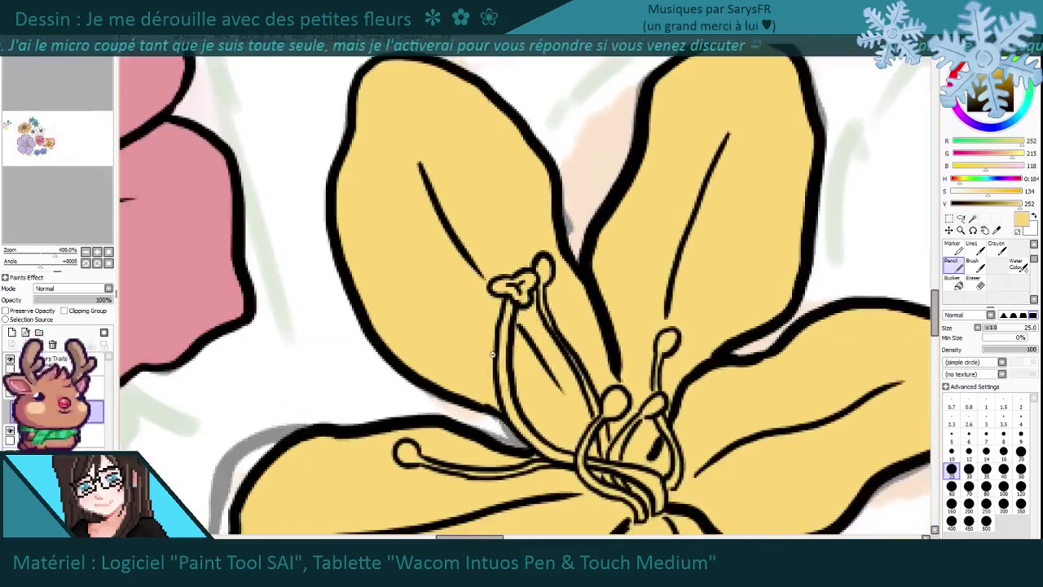
Fill the unpainted gaps in the hibiscus's pistil and stamens with its petal pink using the Pencil at size 16.
{"action": "left_click", "coordinate": [1003, 451]}
{"action": "scroll", "coordinate": [554, 407], "scroll_direction": "up", "scroll_amount": 2}
{"action": "left_click", "coordinate": [554, 293], "text": "alt"}
{"action": "scroll", "coordinate": [554, 294], "scroll_direction": "up", "scroll_amount": 2}
{"action": "scroll", "coordinate": [321, 317], "scroll_direction": "down", "scroll_amount": 4}
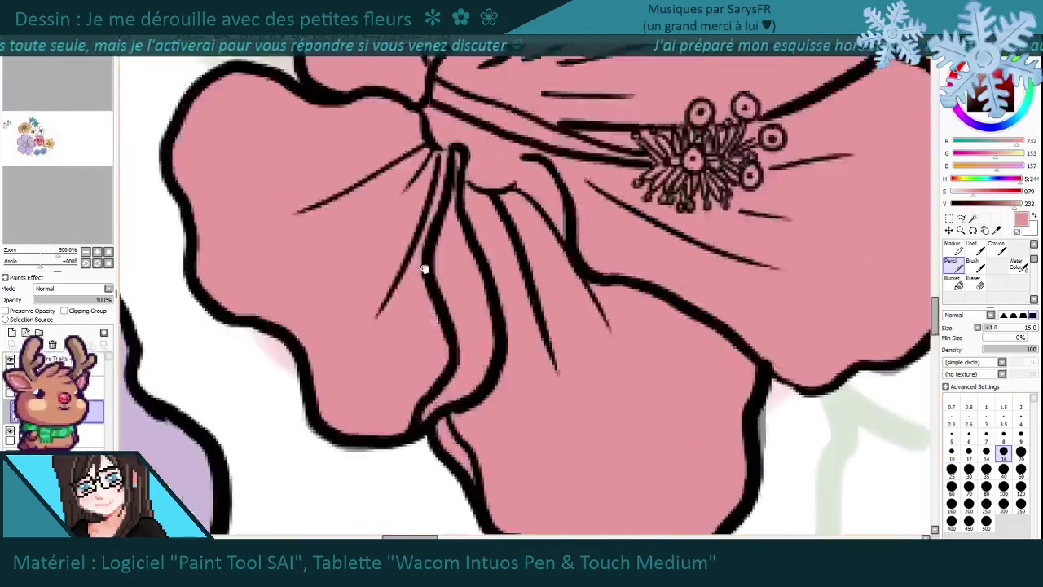
Paint the stamens and centres of the two white flowers white with the Pencil at size 16.
{"action": "scroll", "coordinate": [380, 341], "scroll_direction": "up", "scroll_amount": 4}
{"action": "left_click", "coordinate": [380, 341], "text": "alt"}
{"action": "left_click_drag", "start_coordinate": [554, 228], "coordinate": [587, 302]}
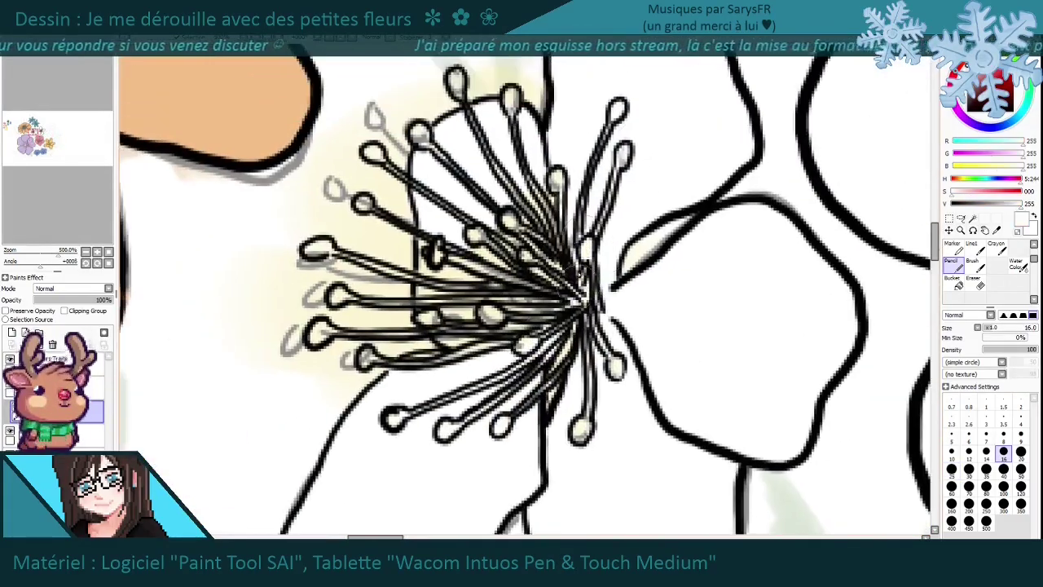
{"action": "scroll", "coordinate": [552, 315], "scroll_direction": "down", "scroll_amount": 3}
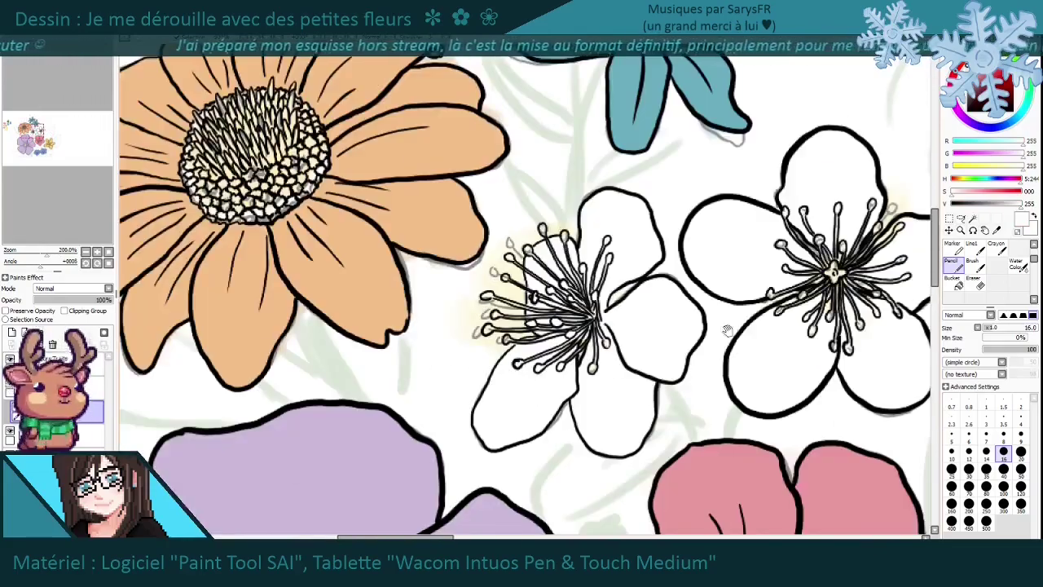
{"action": "scroll", "coordinate": [497, 293], "scroll_direction": "up", "scroll_amount": 3}
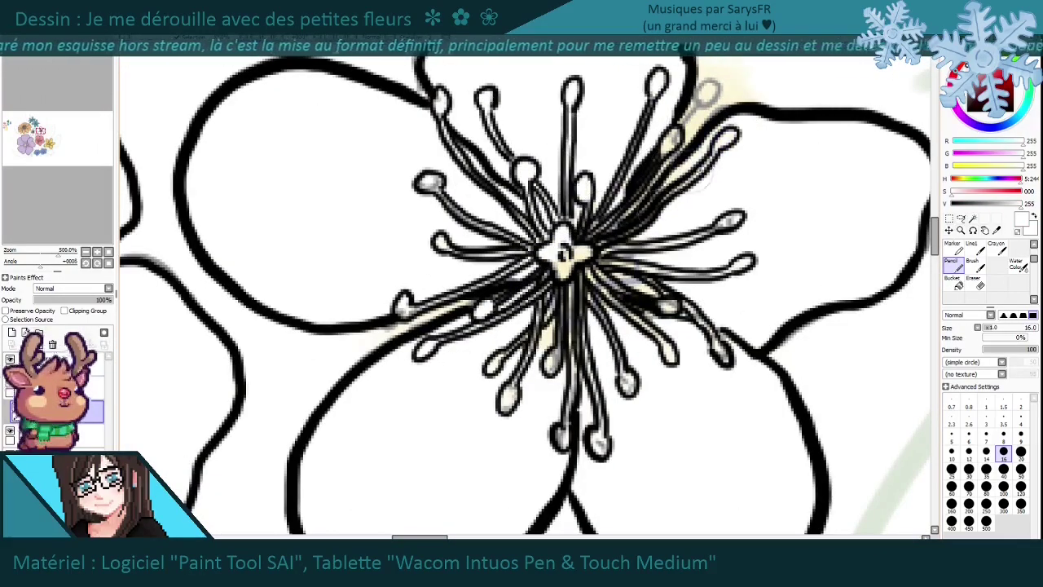
{"action": "scroll", "coordinate": [562, 253], "scroll_direction": "down", "scroll_amount": 3}
Paint the centres of both teal star flowers white, using the Pencil at size 14 for the upper one.
{"action": "scroll", "coordinate": [695, 300], "scroll_direction": "up", "scroll_amount": 4}
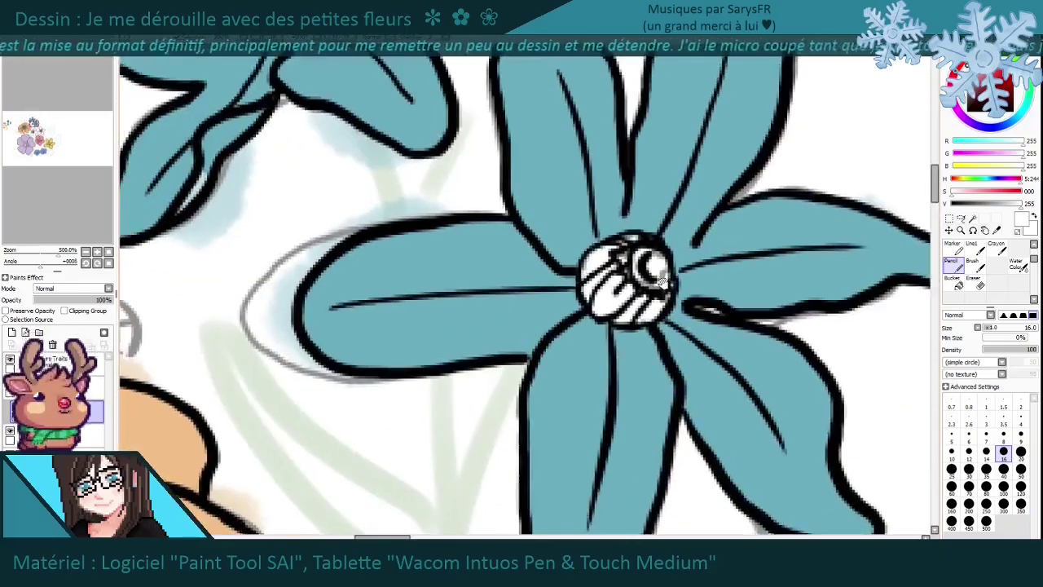
{"action": "scroll", "coordinate": [694, 298], "scroll_direction": "down", "scroll_amount": 3}
{"action": "scroll", "coordinate": [540, 270], "scroll_direction": "up", "scroll_amount": 3}
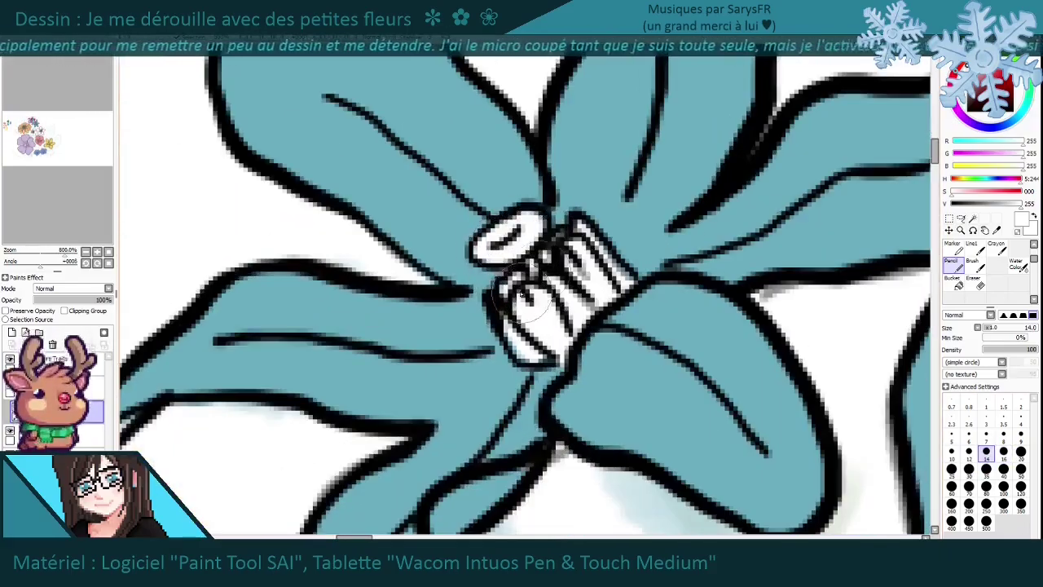
{"action": "scroll", "coordinate": [589, 256], "scroll_direction": "down", "scroll_amount": 3}
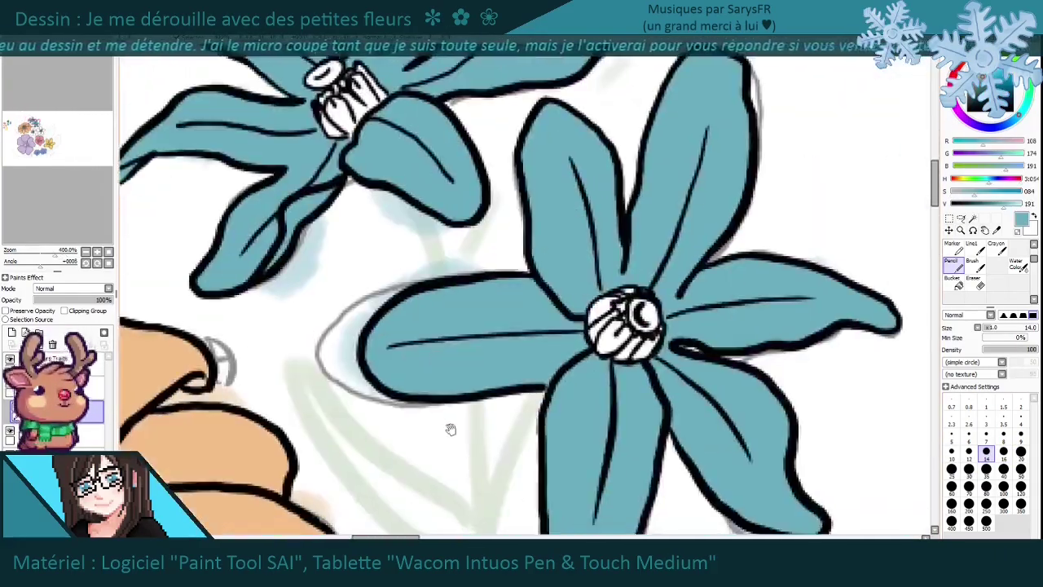
Touch up the unfilled gaps along the orange daisy's petals in its own orange with the Pencil at size 14.
{"action": "scroll", "coordinate": [632, 218], "scroll_direction": "up", "scroll_amount": 3}
{"action": "right_click", "coordinate": [627, 220]}
{"action": "scroll", "coordinate": [631, 219], "scroll_direction": "down", "scroll_amount": 3}
{"action": "scroll", "coordinate": [466, 361], "scroll_direction": "up", "scroll_amount": 1}
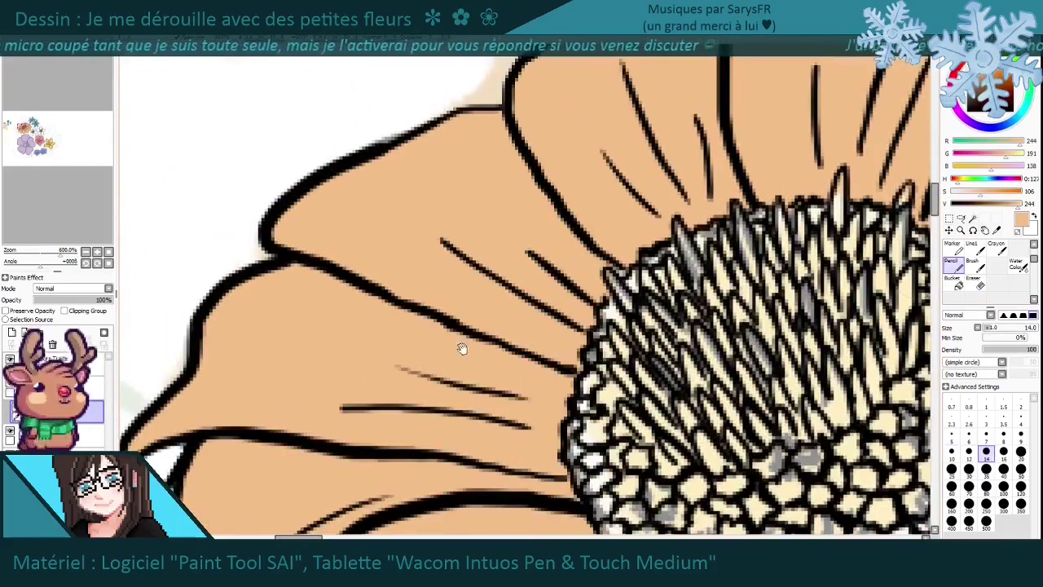
{"action": "scroll", "coordinate": [289, 324], "scroll_direction": "up", "scroll_amount": 2}
{"action": "scroll", "coordinate": [289, 324], "scroll_direction": "down", "scroll_amount": 2}
{"action": "scroll", "coordinate": [484, 193], "scroll_direction": "up", "scroll_amount": 1}
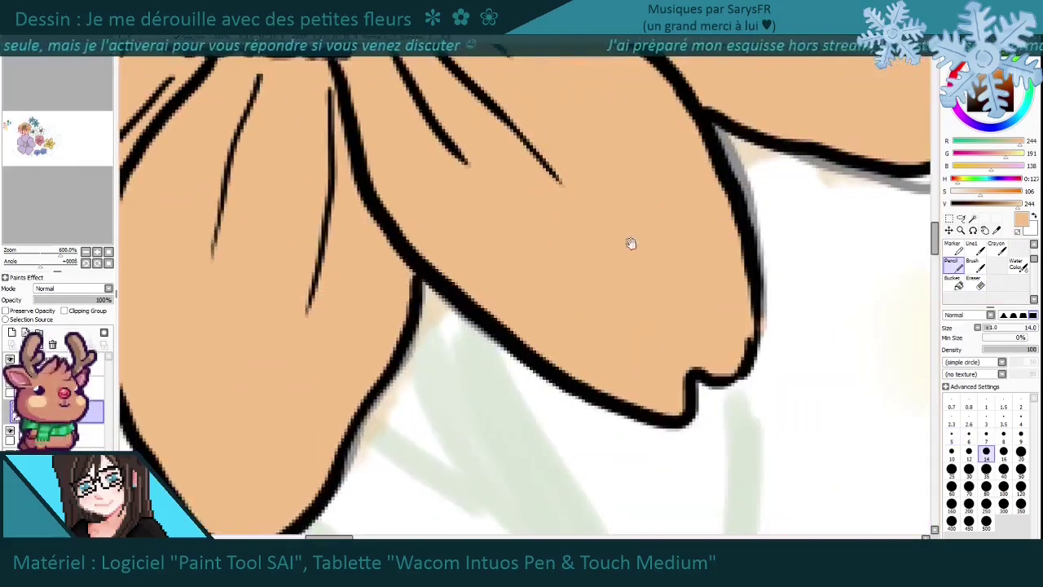
{"action": "key", "text": "e"}
{"action": "scroll", "coordinate": [802, 158], "scroll_direction": "up", "scroll_amount": 2}
{"action": "scroll", "coordinate": [803, 159], "scroll_direction": "down", "scroll_amount": 5}
{"action": "key", "text": "n"}
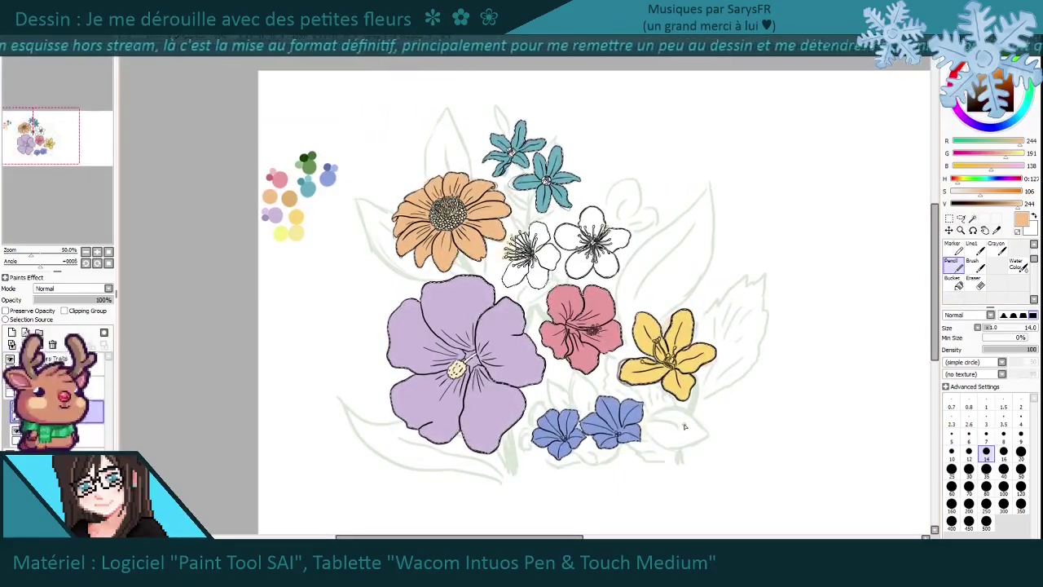
Brush bright yellow over the inner parts of the daisy's petals around its centre at size 60.
{"action": "scroll", "coordinate": [644, 261], "scroll_direction": "up", "scroll_amount": 1}
{"action": "scroll", "coordinate": [627, 253], "scroll_direction": "down", "scroll_amount": 1}
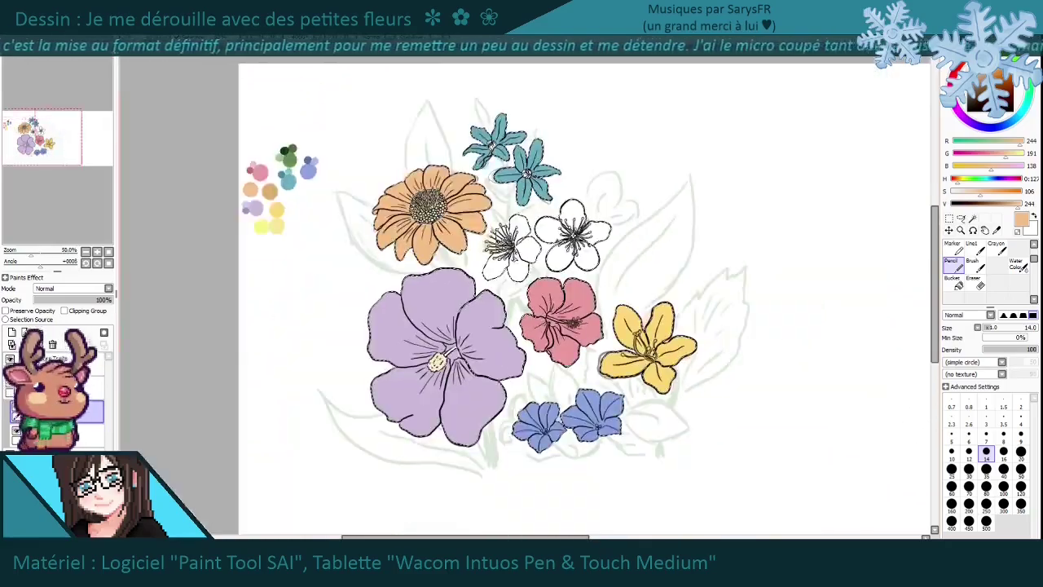
{"action": "left_click", "coordinate": [971, 262]}
{"action": "left_click", "coordinate": [275, 210], "text": "alt"}
{"action": "left_click", "coordinate": [951, 508]}
{"action": "scroll", "coordinate": [425, 207], "scroll_direction": "up", "scroll_amount": 3}
{"action": "left_click_drag", "start_coordinate": [562, 245], "coordinate": [603, 269]}
{"action": "left_click_drag", "start_coordinate": [663, 279], "coordinate": [698, 233]}
{"action": "scroll", "coordinate": [652, 244], "scroll_direction": "down", "scroll_amount": 2}
Brush a darker red-pink over the inner parts of the hibiscus petals at size 60.
{"action": "scroll", "coordinate": [636, 351], "scroll_direction": "up", "scroll_amount": 1}
{"action": "left_click", "coordinate": [668, 277], "text": "alt"}
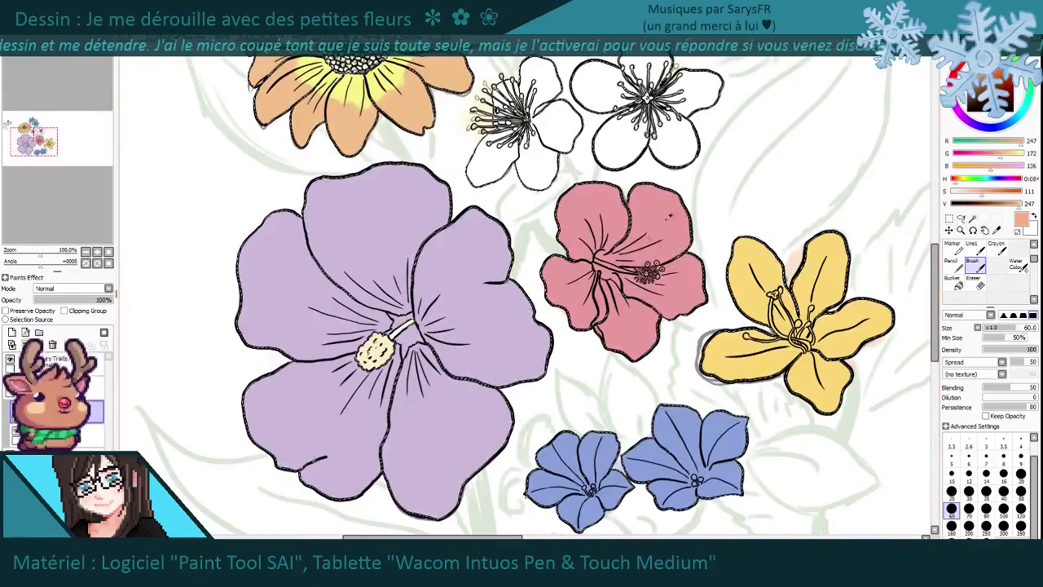
{"action": "scroll", "coordinate": [619, 269], "scroll_direction": "up", "scroll_amount": 1}
{"action": "mouse_move", "coordinate": [570, 229]}
{"action": "left_mouse_down"}
{"action": "mouse_move", "coordinate": [605, 242]}
{"action": "mouse_move", "coordinate": [721, 241]}
{"action": "left_mouse_up"}
{"action": "left_click_drag", "start_coordinate": [554, 306], "coordinate": [620, 357]}
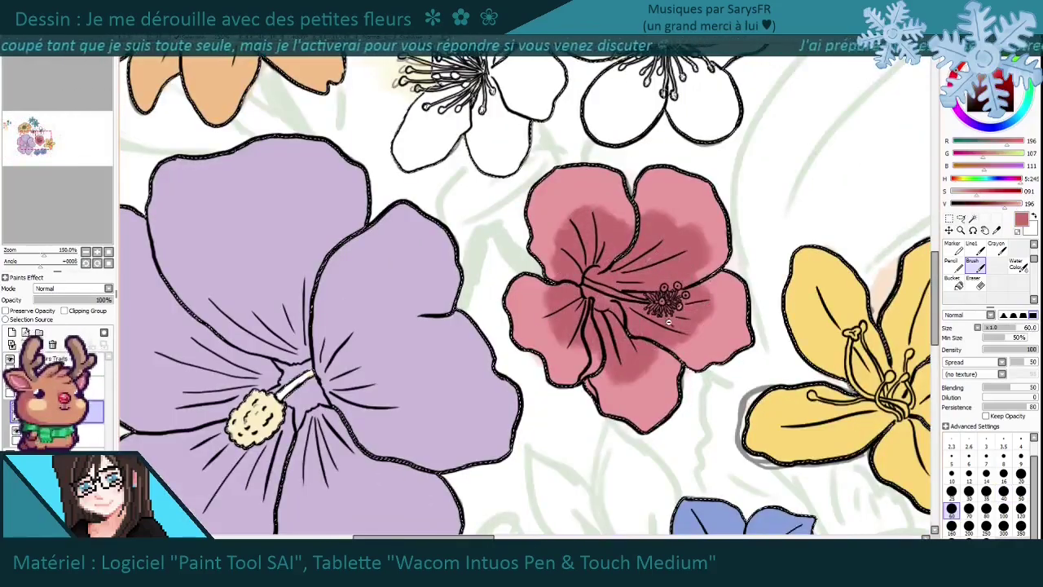
Brush ochre around the yellow flower's centre and white along its petal edges at size 60.
{"action": "scroll", "coordinate": [668, 320], "scroll_direction": "down", "scroll_amount": 3}
{"action": "scroll", "coordinate": [782, 351], "scroll_direction": "up", "scroll_amount": 3}
{"action": "left_click", "coordinate": [586, 291], "text": "alt"}
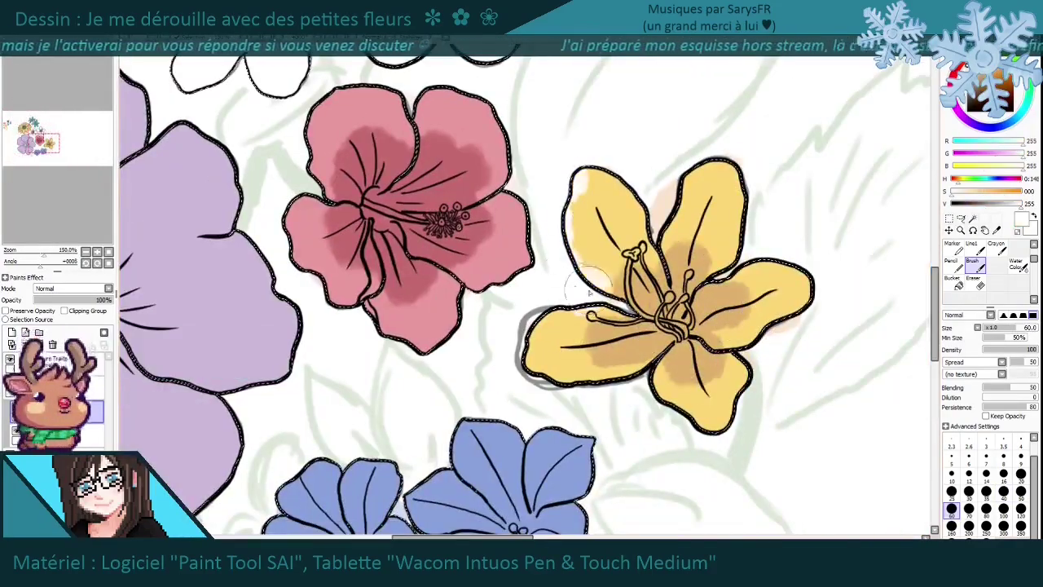
{"action": "left_click_drag", "start_coordinate": [692, 175], "coordinate": [803, 289]}
{"action": "left_click_drag", "start_coordinate": [762, 399], "coordinate": [538, 342]}
Blend the ochre, yellow and white areas of the yellow flower's petals with the Water Color tool at size 40.
{"action": "left_click", "coordinate": [1017, 265]}
{"action": "left_click", "coordinate": [1021, 485]}
{"action": "key", "text": "ctrl+plus"}
{"action": "left_click", "coordinate": [1003, 485]}
{"action": "left_click_drag", "start_coordinate": [782, 240], "coordinate": [619, 282]}
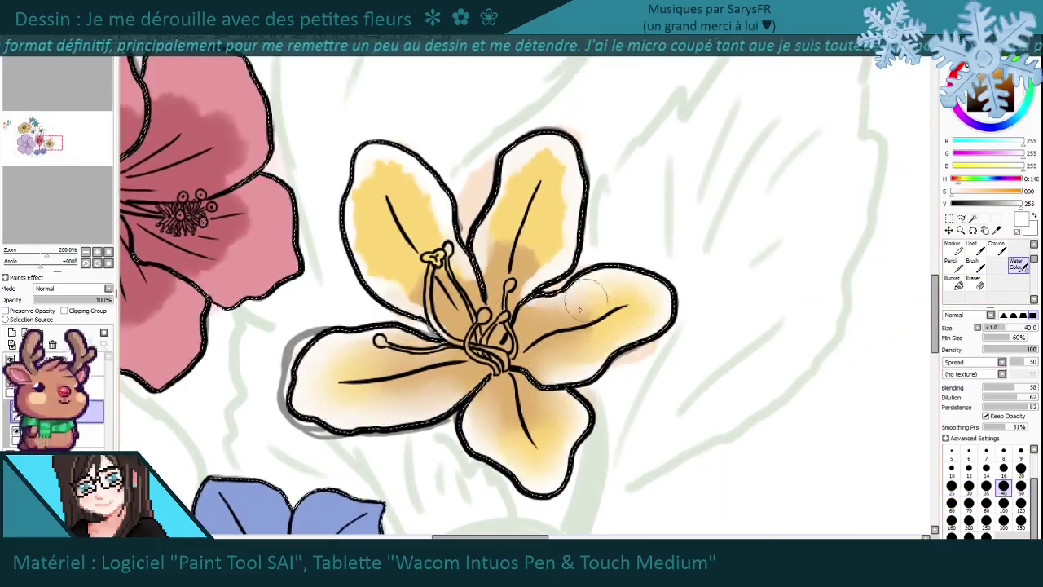
Blend the dark centre of the hibiscus into its lighter petals with the Water Color tool at size 60.
{"action": "key", "text": "ctrl+minus"}
{"action": "key", "text": "ctrl+minus"}
{"action": "key", "text": "ctrl+minus"}
{"action": "key", "text": "bracketright"}
{"action": "key", "text": "bracketright"}
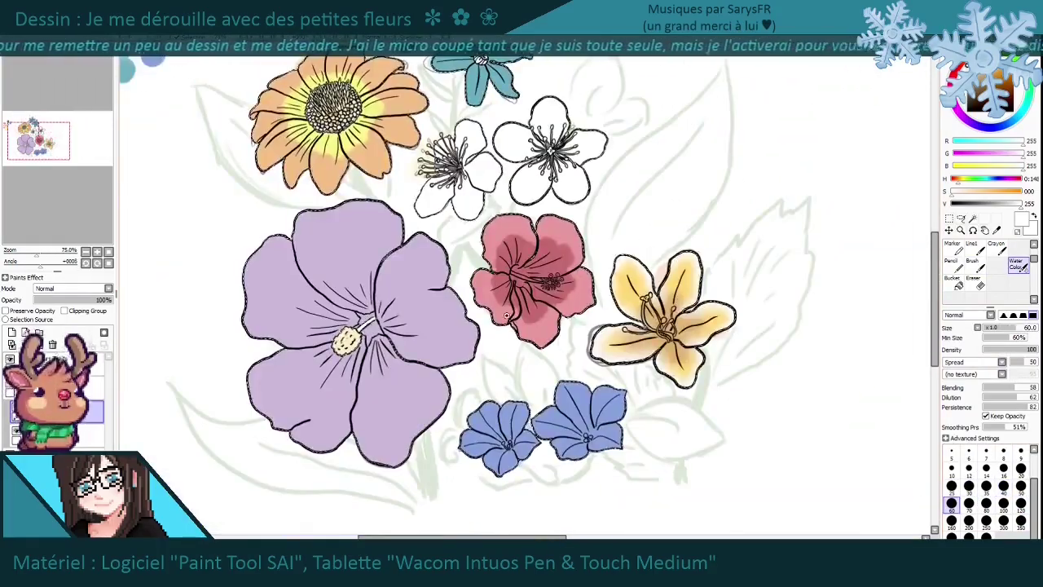
{"action": "key", "text": "ctrl+plus"}
{"action": "key", "text": "ctrl+plus"}
{"action": "left_click_drag", "start_coordinate": [204, 122], "coordinate": [448, 424]}
{"action": "left_click_drag", "start_coordinate": [445, 180], "coordinate": [495, 179]}
{"action": "left_click_drag", "start_coordinate": [446, 355], "coordinate": [299, 469]}
Brush white over the inner parts of both teal star flowers' petals at size 25.
{"action": "key", "text": "ctrl+plus"}
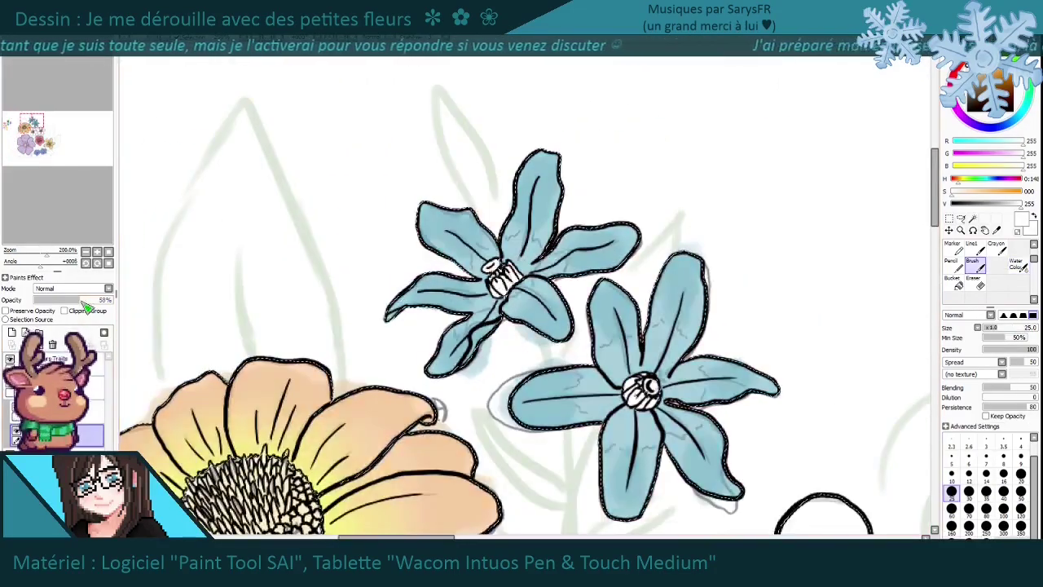
{"action": "key", "text": "ctrl+plus"}
{"action": "key", "text": "b"}
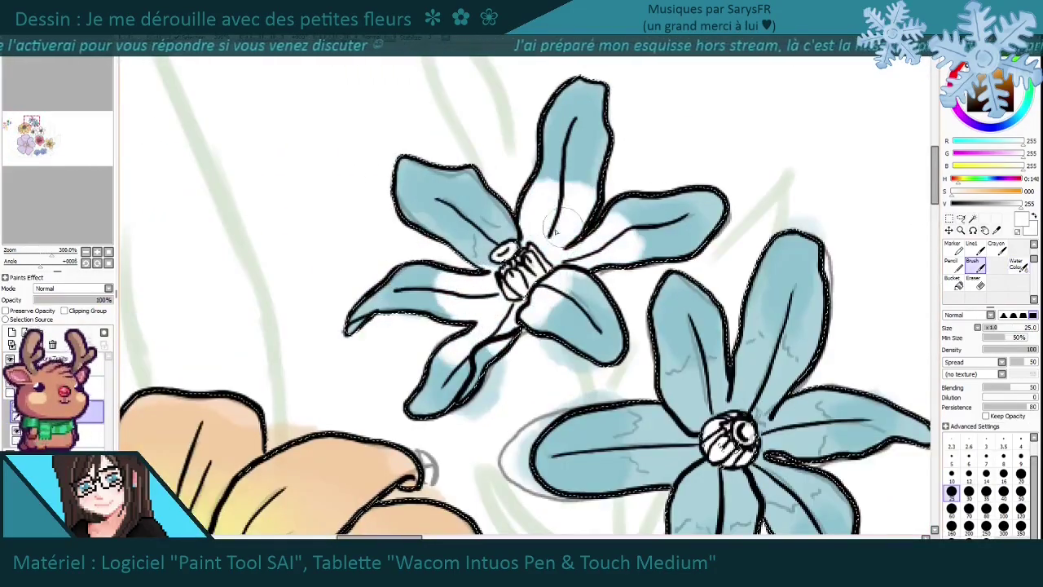
{"action": "left_click_drag", "start_coordinate": [688, 407], "coordinate": [544, 302]}
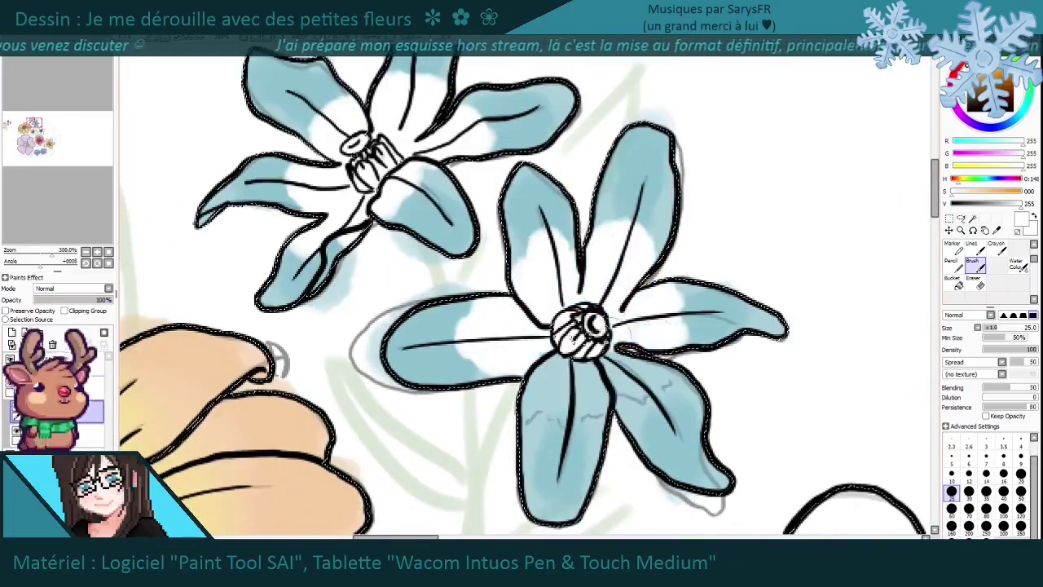
{"action": "left_click_drag", "start_coordinate": [562, 420], "coordinate": [600, 377]}
Blend the white into the teal on both star flowers' petals with the Water Color tool at size 60.
{"action": "key", "text": "ctrl+minus"}
{"action": "key", "text": "ctrl+minus"}
{"action": "key", "text": "ctrl+minus"}
{"action": "key", "text": "ctrl+plus"}
{"action": "key", "text": "ctrl+plus"}
{"action": "key", "text": "w"}
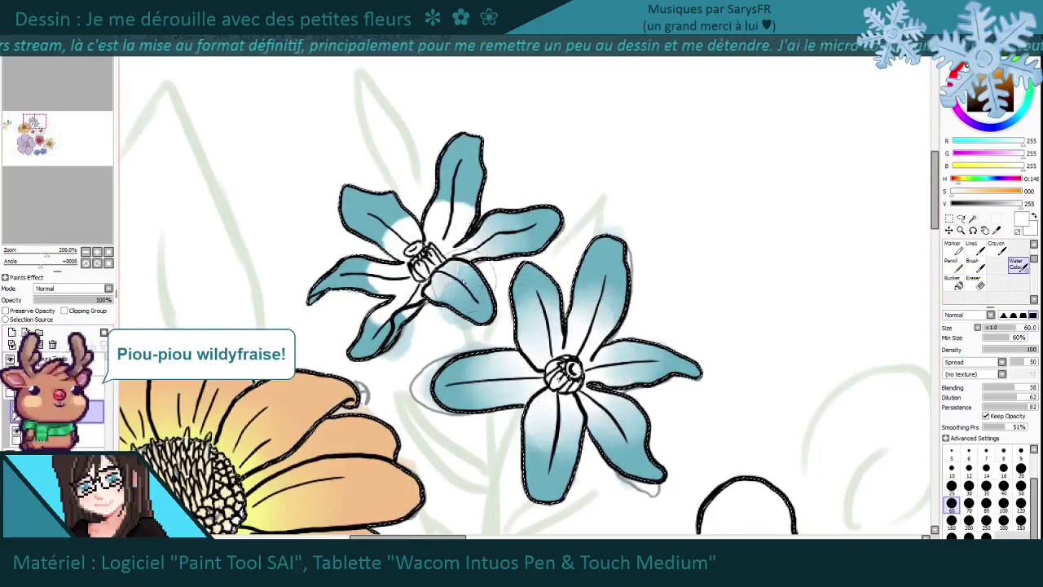
Brush darker purple around the large lilac flower's centre and white along its petal edges at size 80.
{"action": "key", "text": "ctrl+minus"}
{"action": "key", "text": "ctrl+minus"}
{"action": "key", "text": "ctrl+minus"}
{"action": "key", "text": "b"}
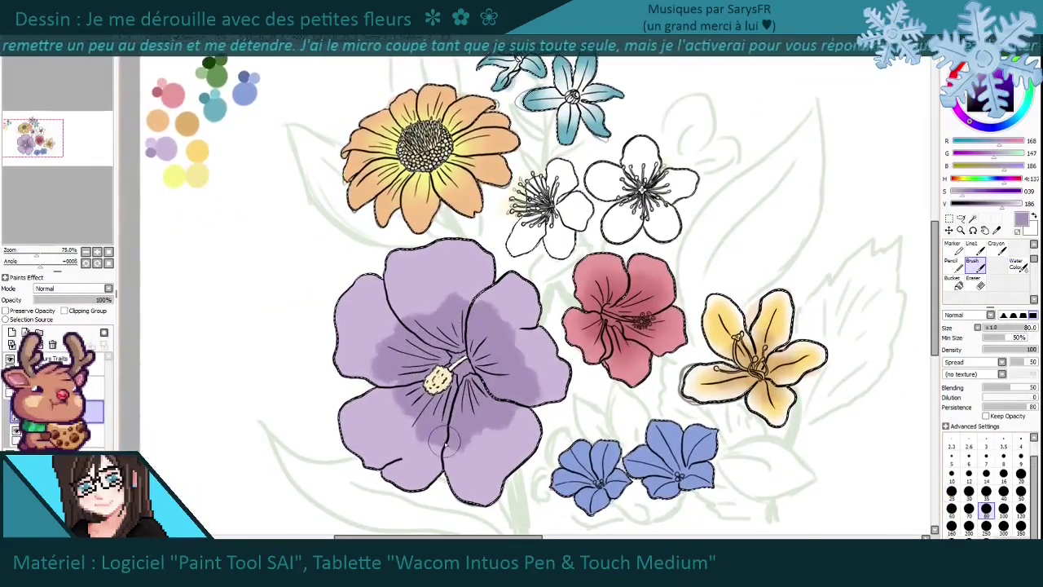
{"action": "key", "text": "x"}
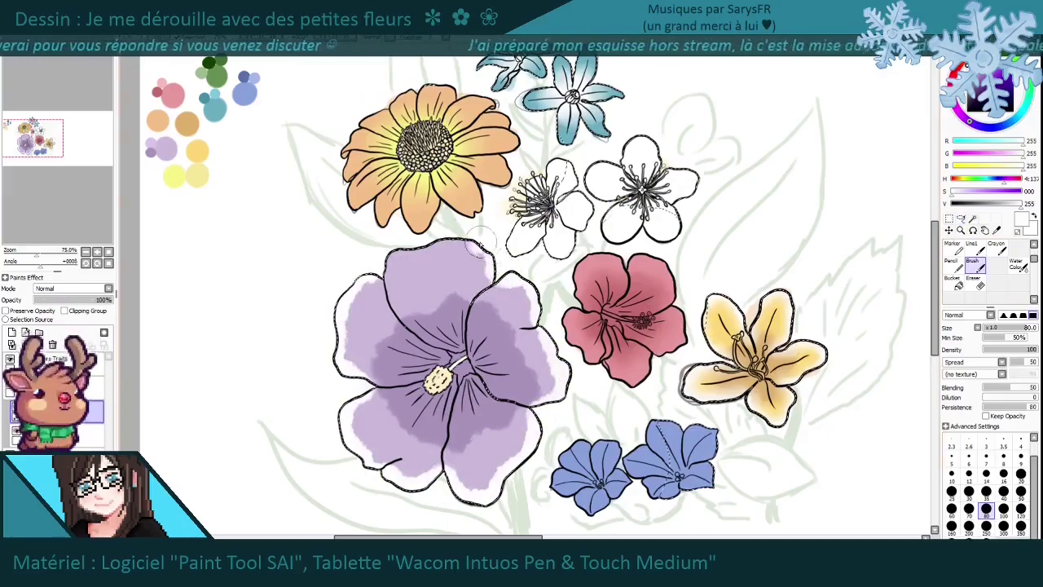
Blend the large flower's purple, lilac and white areas into smooth gradients with the Water Color tool at size 70.
{"action": "key", "text": "w"}
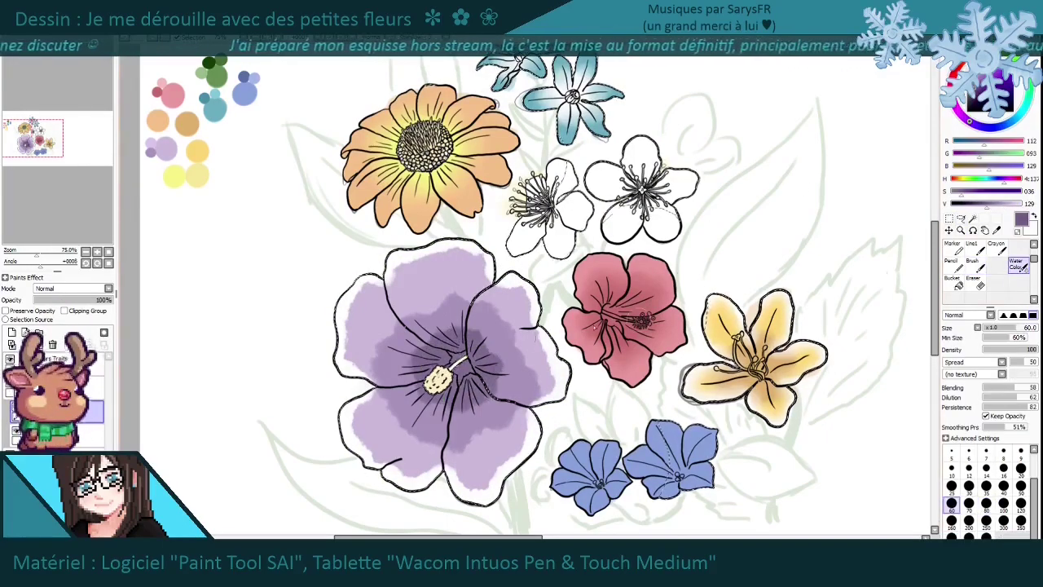
{"action": "left_click_drag", "start_coordinate": [520, 386], "coordinate": [517, 339]}
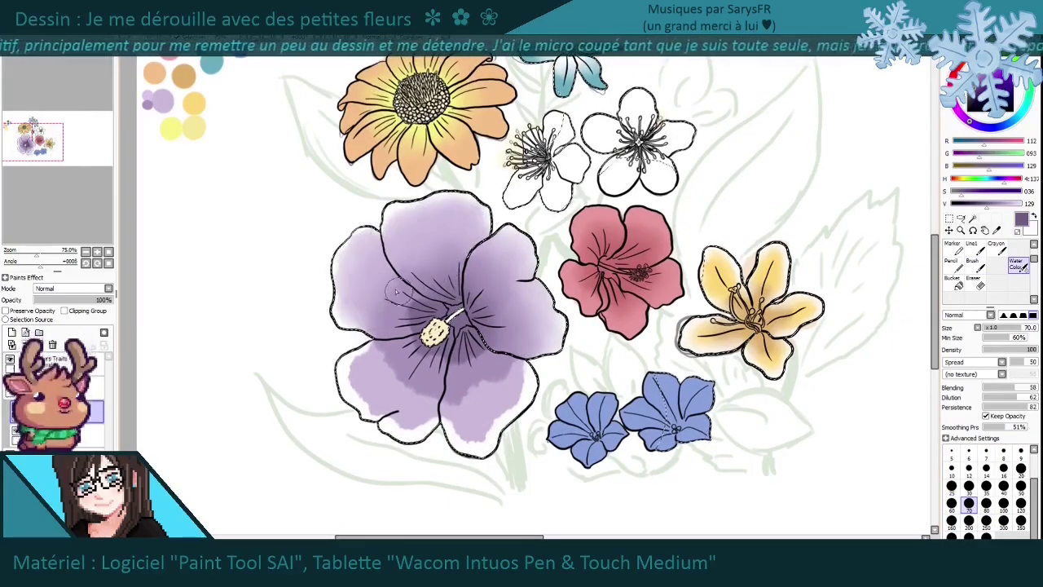
{"action": "left_click_drag", "start_coordinate": [387, 304], "coordinate": [358, 242]}
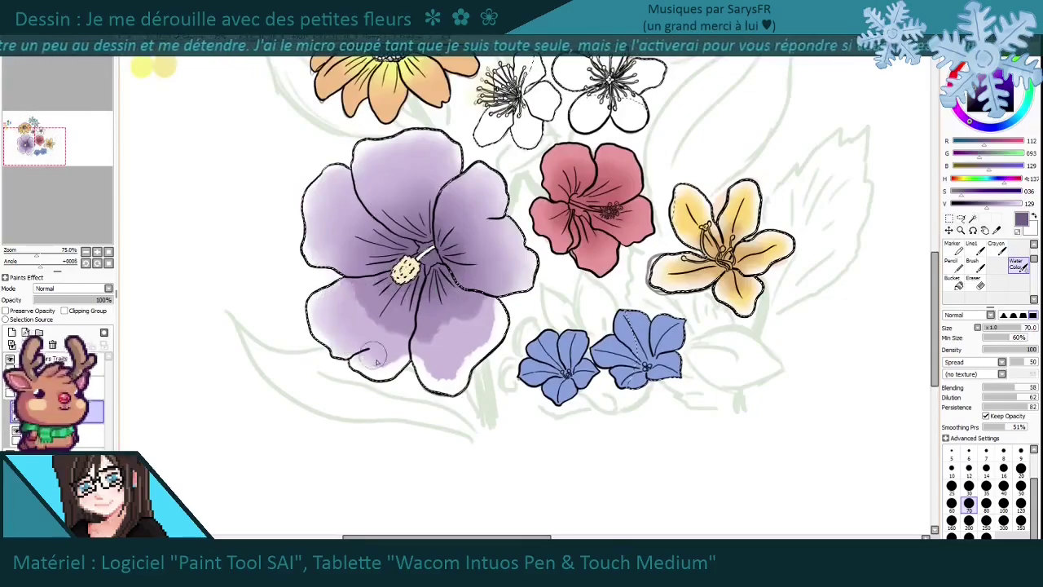
Brush darker blue around the centres of the two blue flowers at size 80 and blend it with Water Color at size 70.
{"action": "key", "text": "minus"}
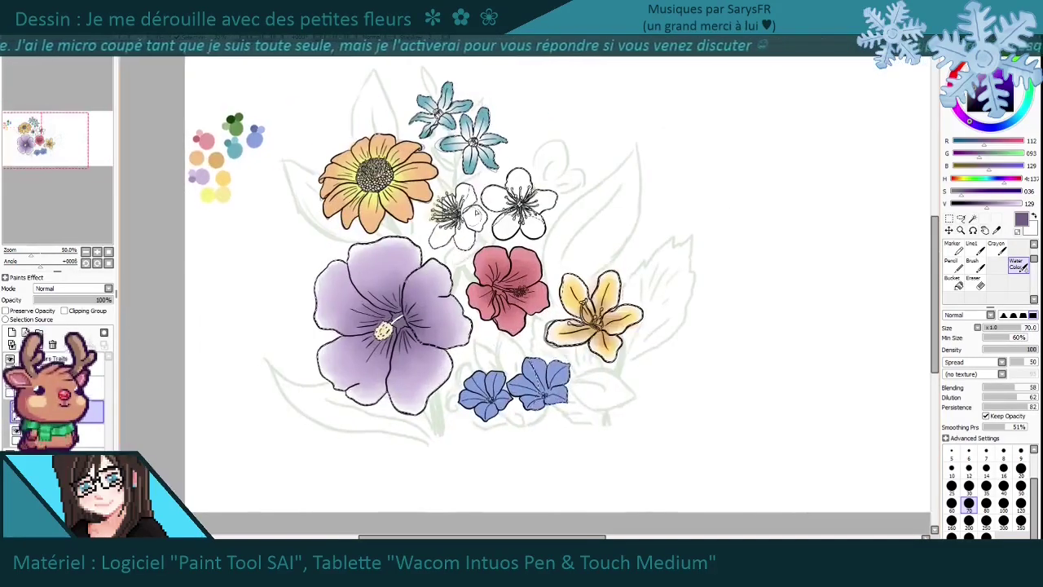
{"action": "left_click", "coordinate": [493, 391], "text": "alt"}
{"action": "scroll", "coordinate": [493, 405], "scroll_direction": "up", "scroll_amount": 3}
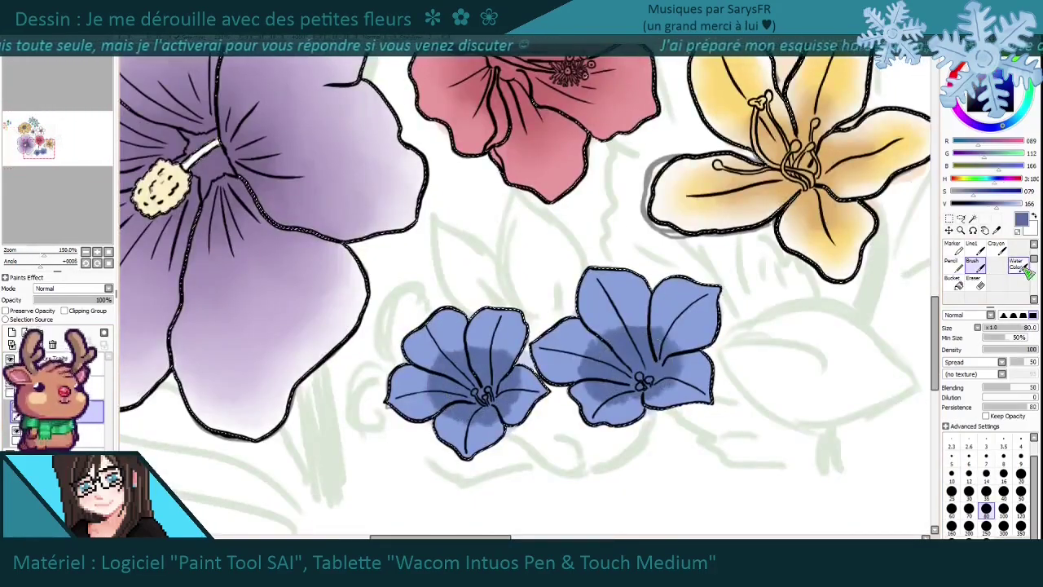
{"action": "scroll", "coordinate": [434, 359], "scroll_direction": "down", "scroll_amount": 5}
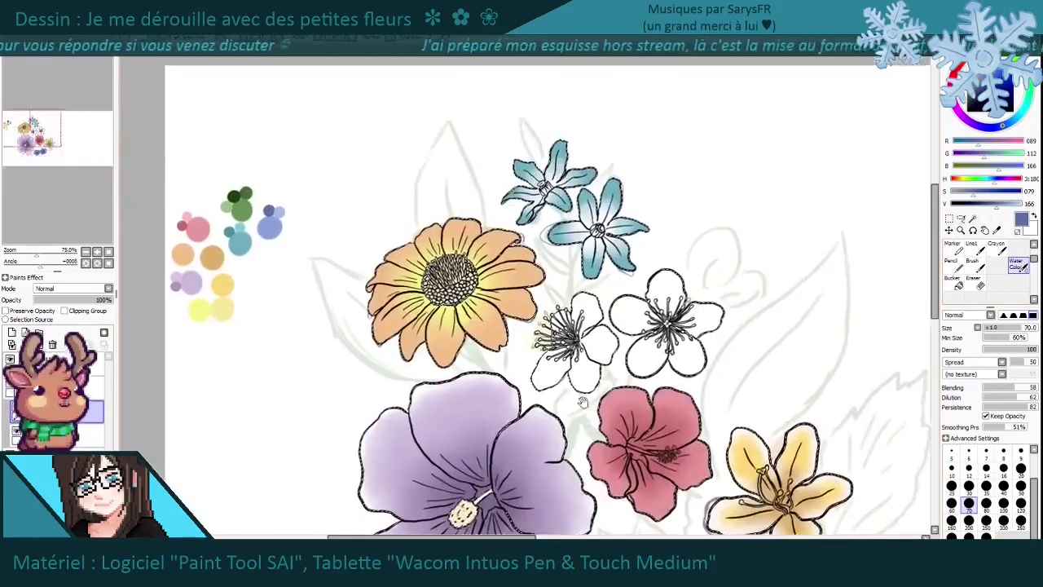
Streak the blue flowers' petals with the Bristle brush, in dark blue at size 80 and in white at size 60.
{"action": "key", "text": "b"}
{"action": "scroll", "coordinate": [538, 419], "scroll_direction": "up", "scroll_amount": 4}
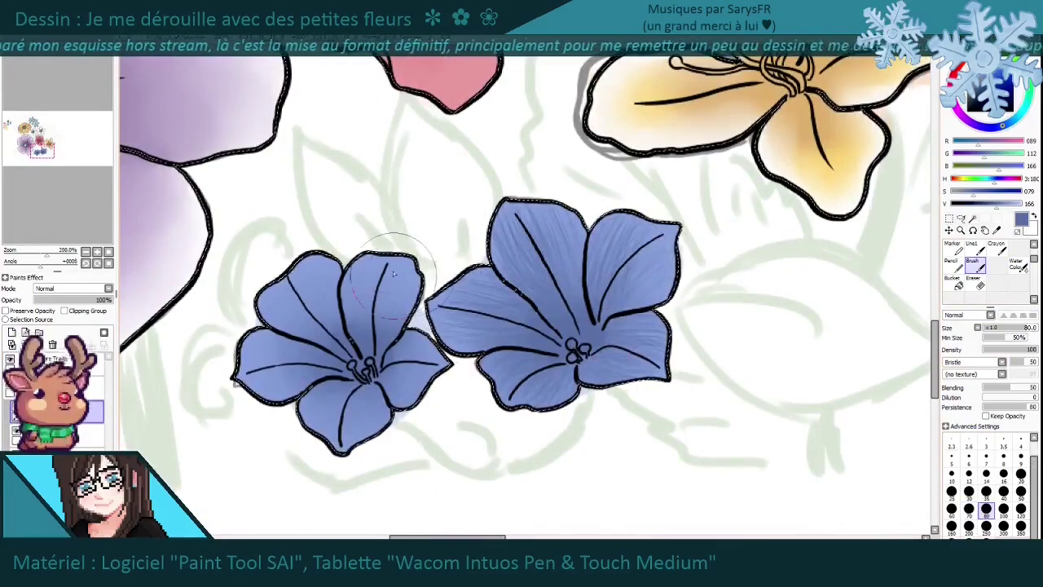
{"action": "key", "text": "bracketleft"}
{"action": "key", "text": "bracketleft"}
{"action": "left_click", "coordinate": [455, 443], "text": "alt"}
{"action": "mouse_move", "coordinate": [521, 237]}
{"action": "left_mouse_down"}
{"action": "mouse_move", "coordinate": [562, 334]}
{"action": "mouse_move", "coordinate": [529, 322]}
{"action": "mouse_move", "coordinate": [570, 269]}
{"action": "mouse_move", "coordinate": [342, 310]}
{"action": "mouse_move", "coordinate": [309, 383]}
{"action": "mouse_move", "coordinate": [375, 408]}
{"action": "left_mouse_up"}
{"action": "scroll", "coordinate": [442, 321], "scroll_direction": "down", "scroll_amount": 3}
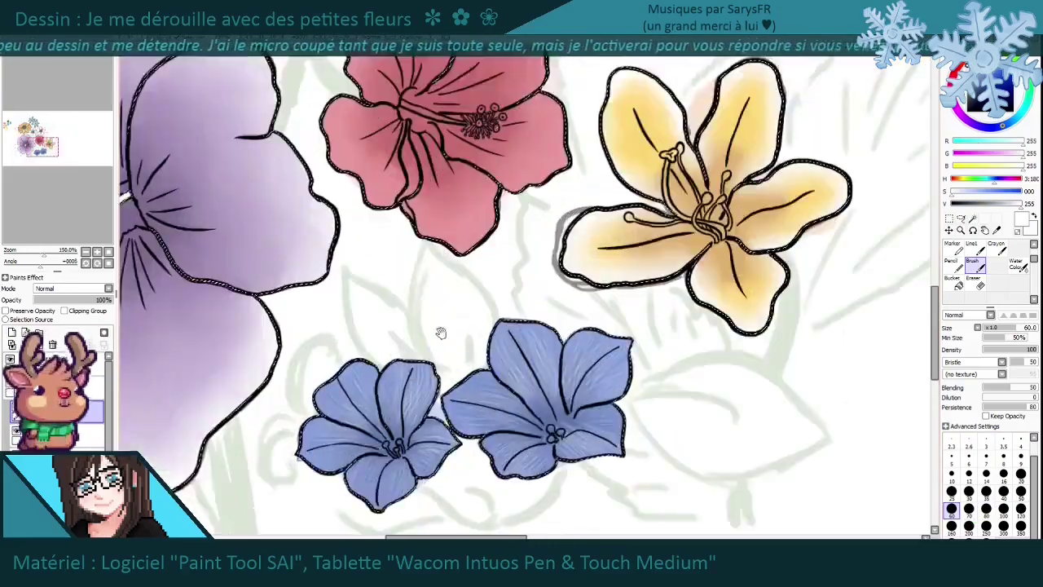
Soften the bristle streaks on both blue flowers with the Water Color tool at size 70.
{"action": "scroll", "coordinate": [442, 321], "scroll_direction": "up", "scroll_amount": 2}
{"action": "left_click", "coordinate": [1017, 264]}
{"action": "left_click", "coordinate": [986, 504]}
{"action": "scroll", "coordinate": [442, 321], "scroll_direction": "up", "scroll_amount": 1}
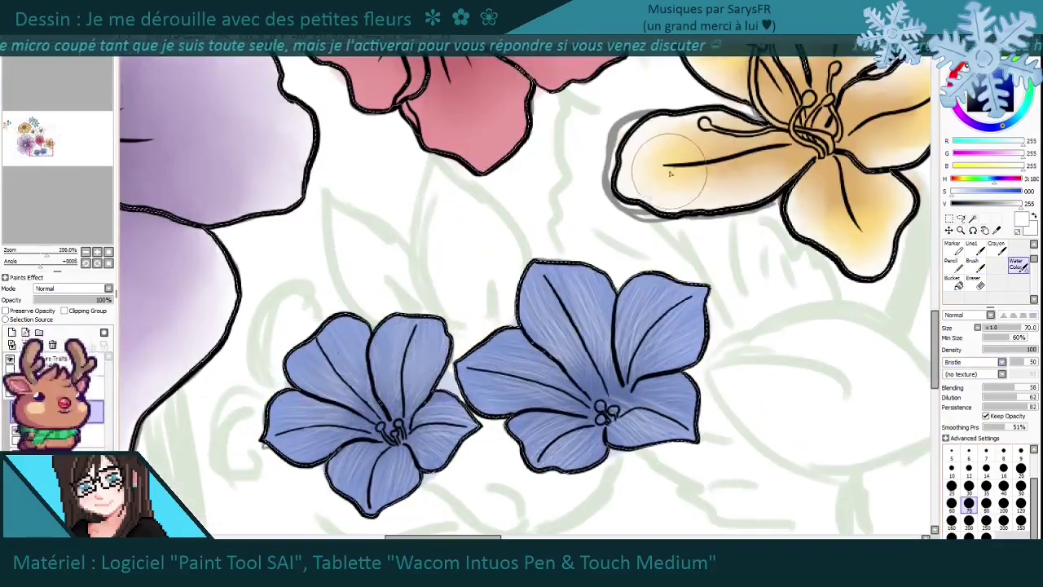
{"action": "scroll", "coordinate": [480, 271], "scroll_direction": "up", "scroll_amount": 1}
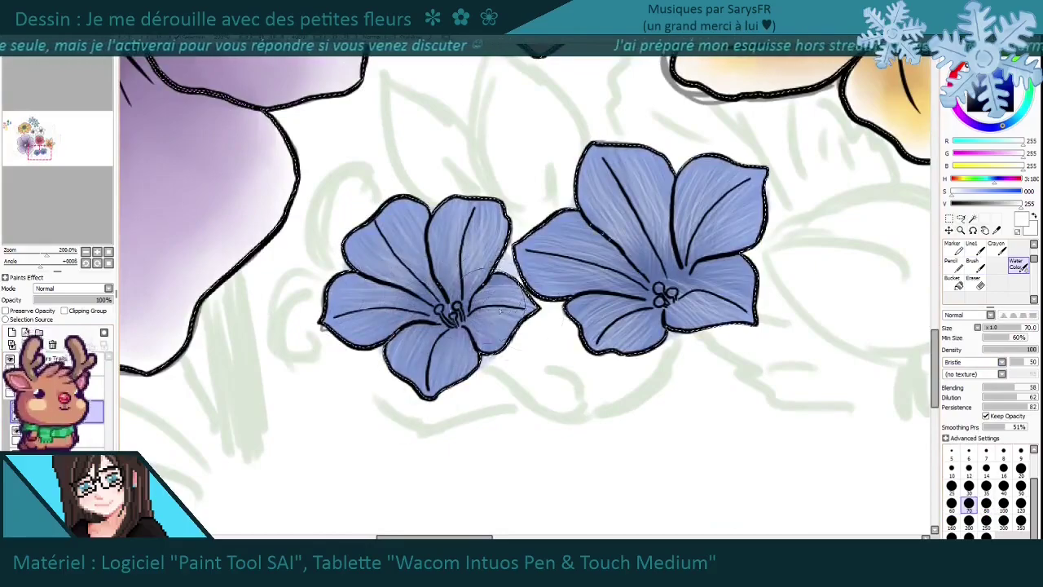
{"action": "scroll", "coordinate": [643, 302], "scroll_direction": "down", "scroll_amount": 3}
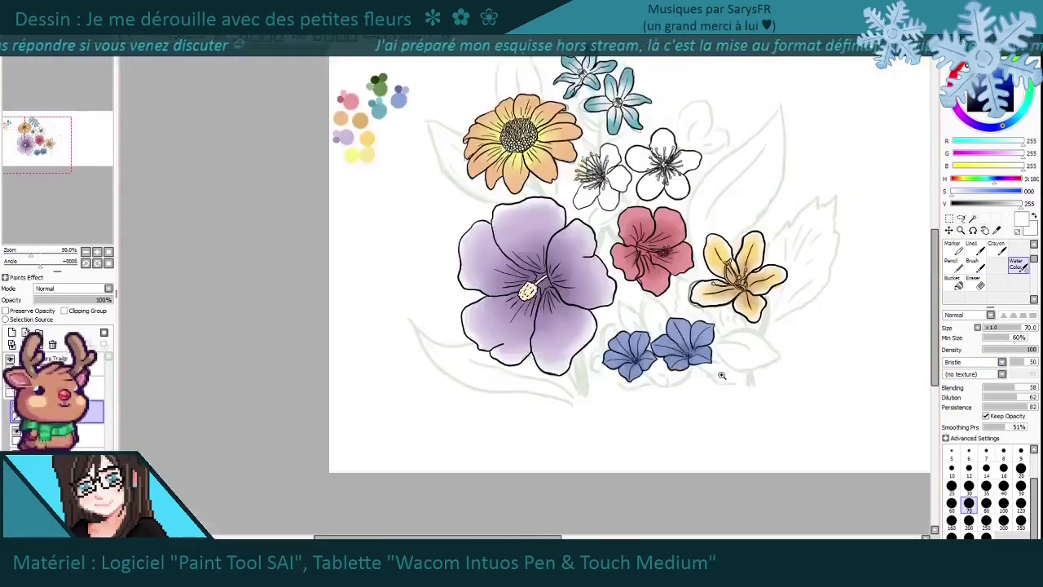
Fill the lily's petals with the tan palette colour using the Bucket tool.
{"action": "scroll", "coordinate": [714, 387], "scroll_direction": "up", "scroll_amount": 1}
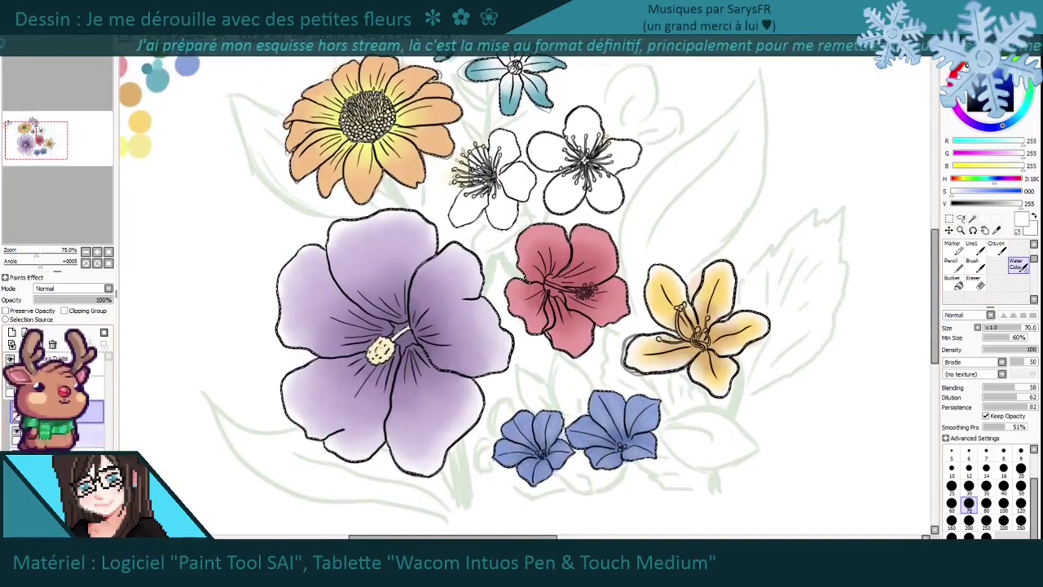
{"action": "key", "text": "g"}
{"action": "left_click_drag", "start_coordinate": [135, 98], "coordinate": [172, 142]}
{"action": "left_click", "coordinate": [172, 142], "text": "alt"}
{"action": "left_click", "coordinate": [733, 383]}
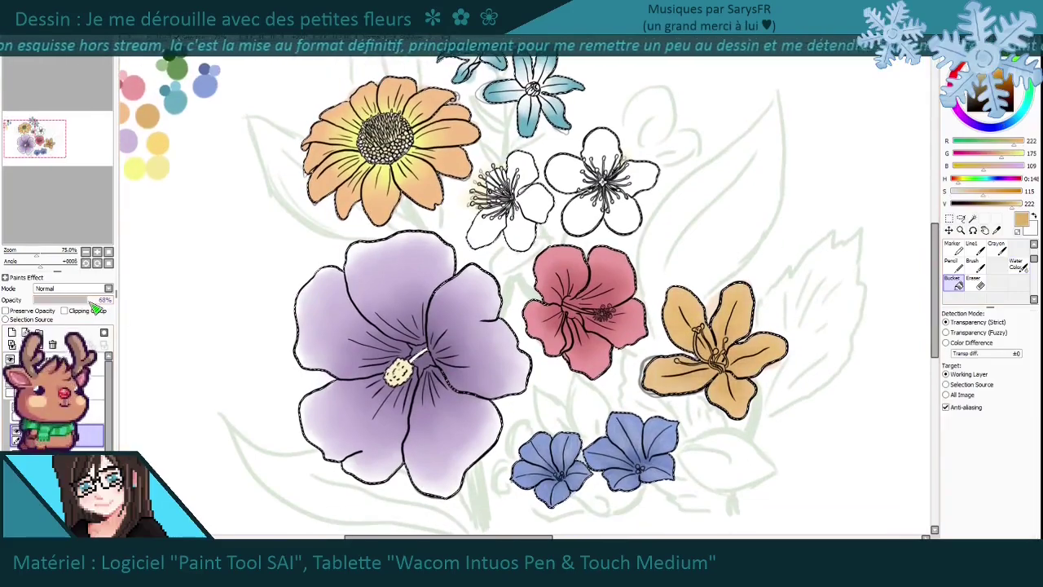
Brush brown Noise 02 texture over the lily's petals at size 60, with the layer in Multiply mode at 31% opacity.
{"action": "left_click", "coordinate": [972, 263]}
{"action": "key", "text": "ctrl+plus"}
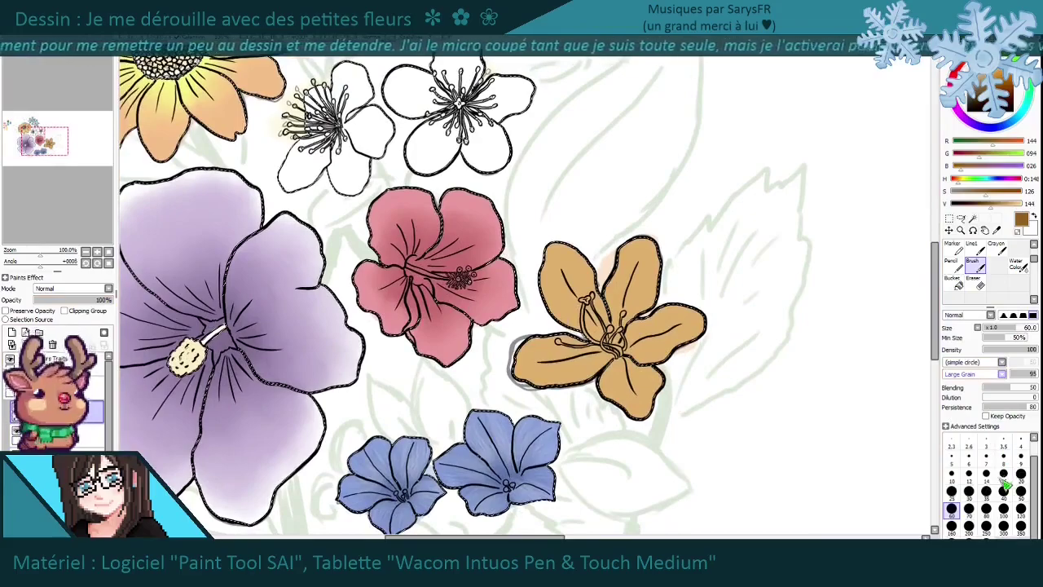
{"action": "key", "text": "ctrl+plus"}
{"action": "left_click_drag", "start_coordinate": [561, 269], "coordinate": [584, 302]}
{"action": "left_click_drag", "start_coordinate": [632, 252], "coordinate": [637, 296]}
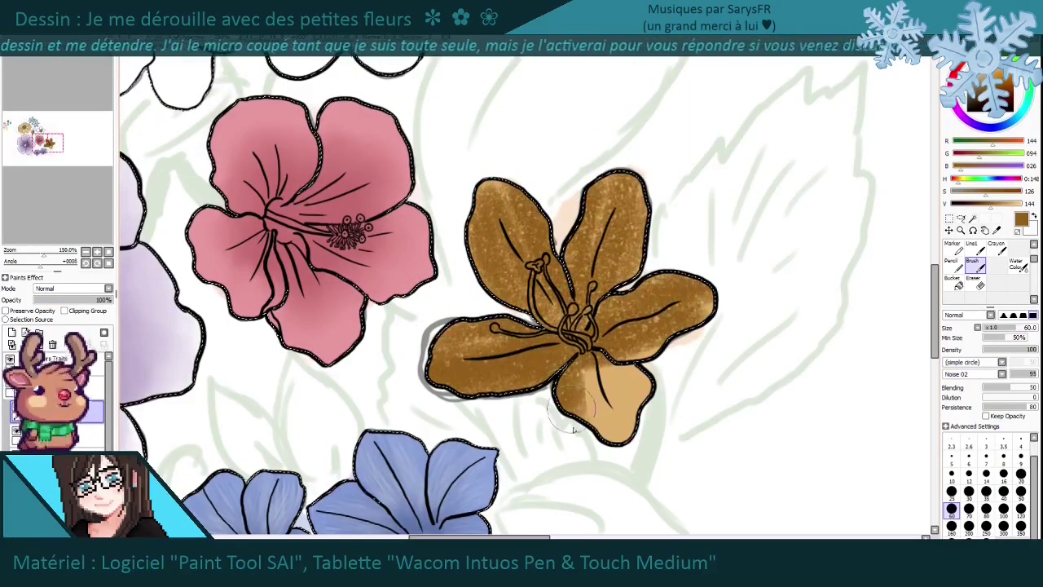
{"action": "key", "text": "ctrl+minus"}
{"action": "key", "text": "ctrl+minus"}
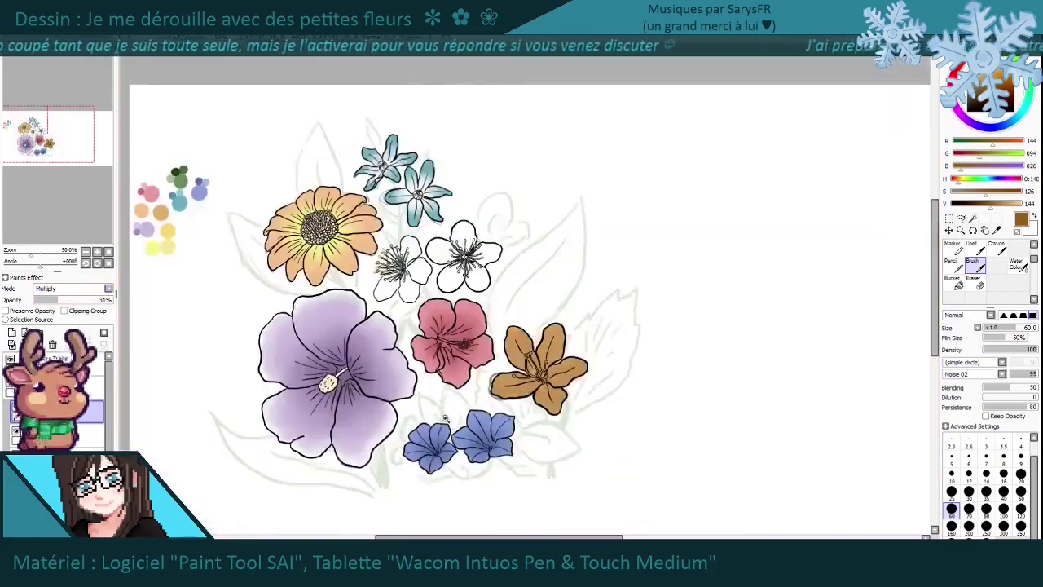
Refill the lily's base with golden yellow using the Bucket tool and lower that layer's opacity to about 61%.
{"action": "key", "text": "ctrl+plus"}
{"action": "key", "text": "ctrl+minus"}
{"action": "key", "text": "ctrl+plus"}
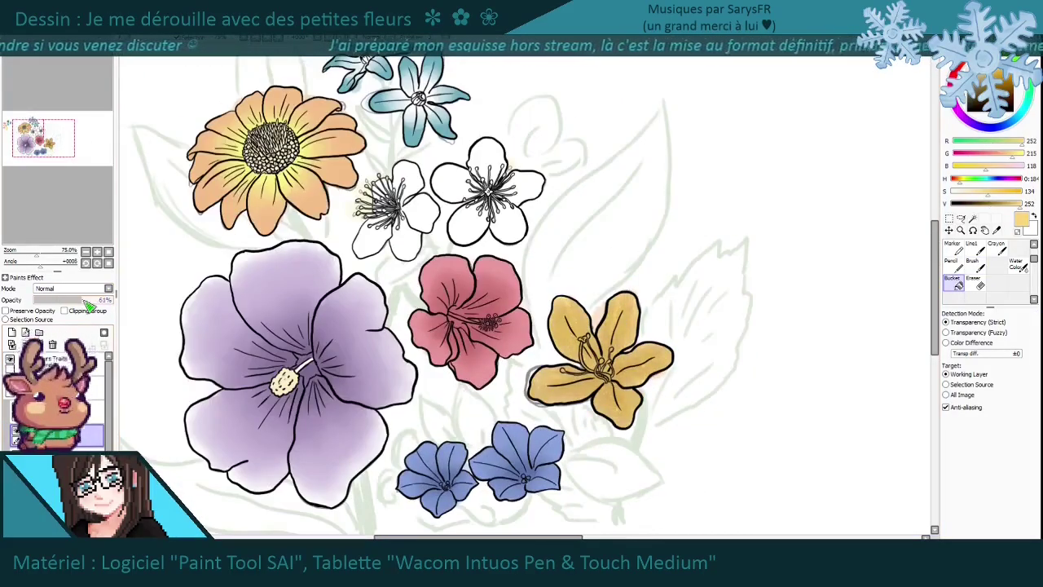
Streak the red flower's petals in rose with the untextured Bristle brush at size 80 and lasso the flower.
{"action": "left_click", "coordinate": [972, 262]}
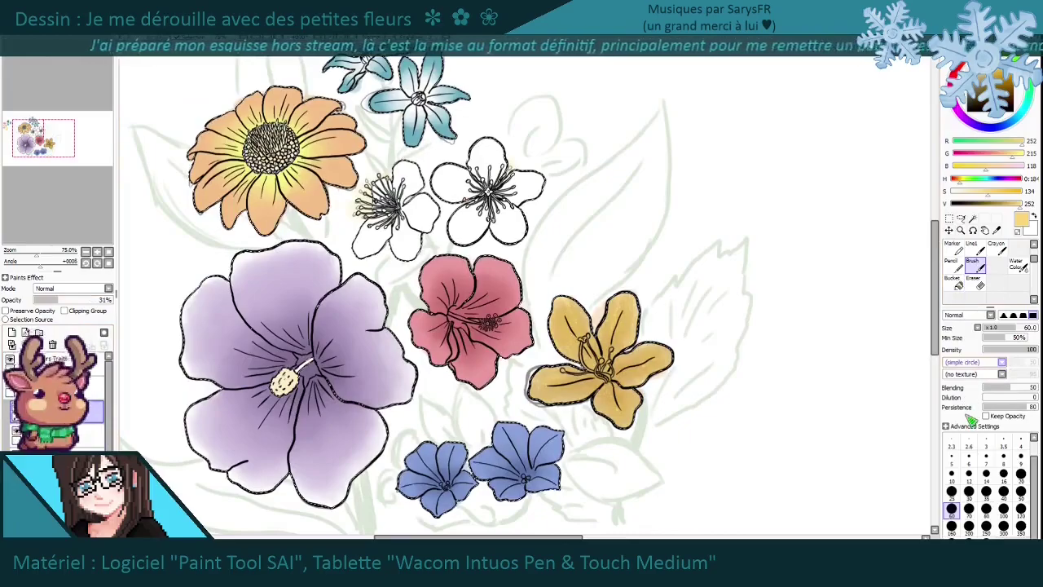
{"action": "left_click_drag", "start_coordinate": [489, 326], "coordinate": [670, 387]}
{"action": "key", "text": "ctrl+plus"}
{"action": "key", "text": "ctrl+plus"}
{"action": "key", "text": "ctrl+plus"}
{"action": "left_click_drag", "start_coordinate": [545, 427], "coordinate": [479, 337]}
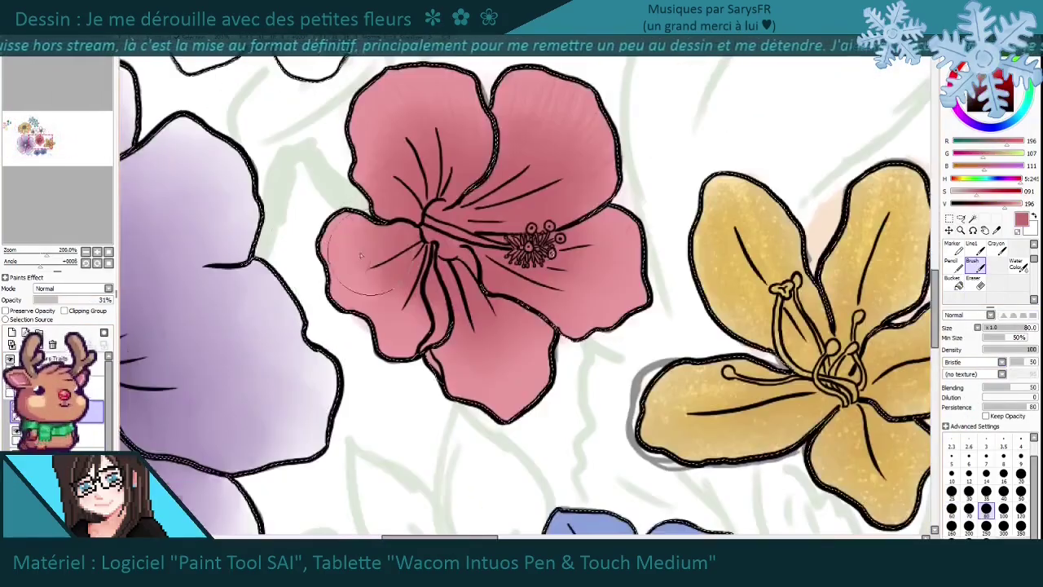
{"action": "key", "text": "ctrl+minus"}
{"action": "key", "text": "ctrl+minus"}
{"action": "key", "text": "l"}
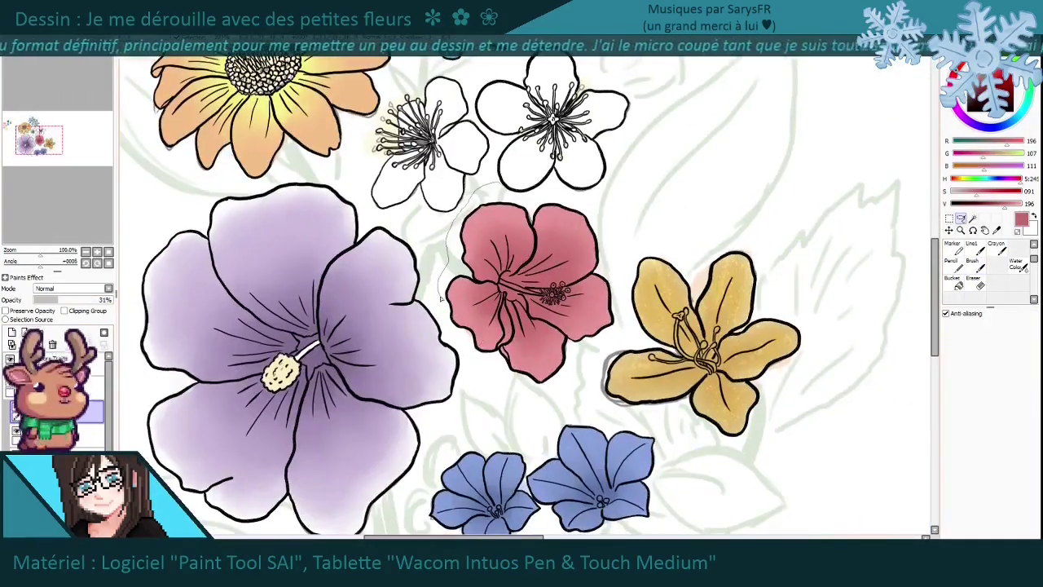
{"action": "key", "text": "b"}
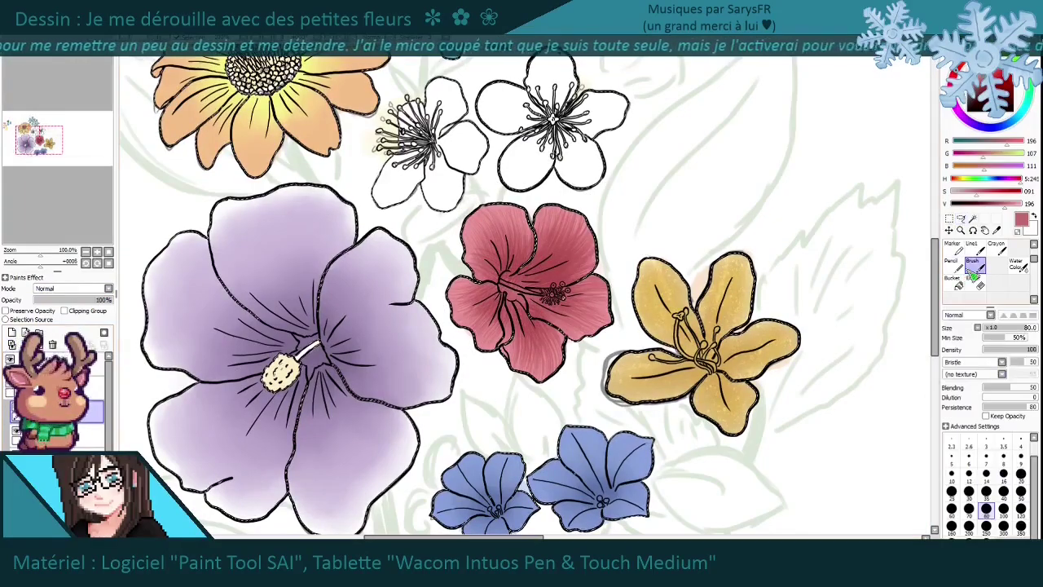
Brush dark red around the red flower's centre with the Spread brush at size 80 and blend it with Water Color at size 70.
{"action": "key", "text": "ctrl+plus"}
{"action": "key", "text": "ctrl+plus"}
{"action": "key", "text": "ctrl+plus"}
{"action": "left_click", "coordinate": [399, 230], "text": "alt"}
{"action": "key", "text": "ctrl+minus"}
{"action": "key", "text": "ctrl+minus"}
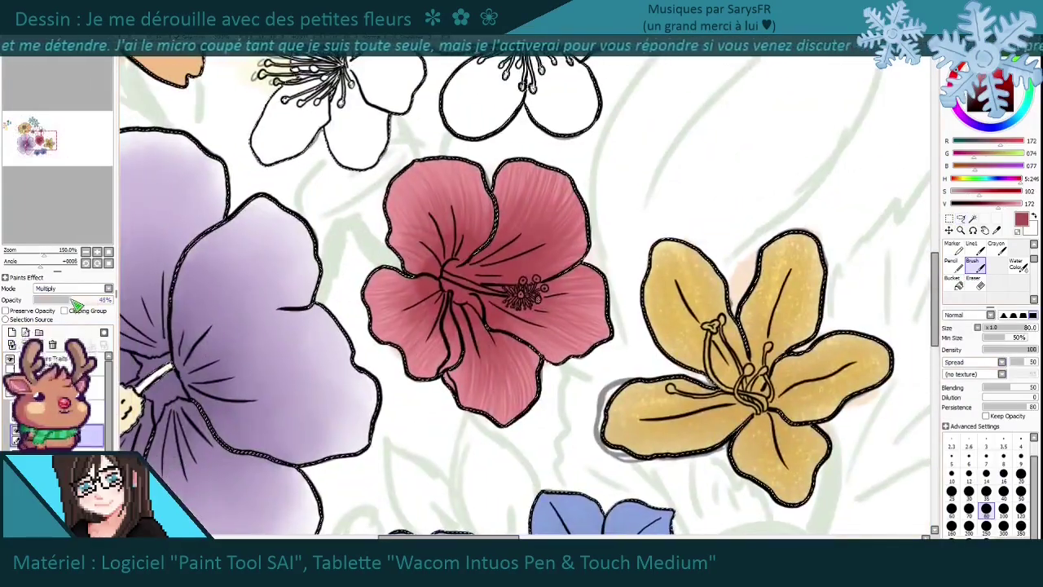
{"action": "key", "text": "c"}
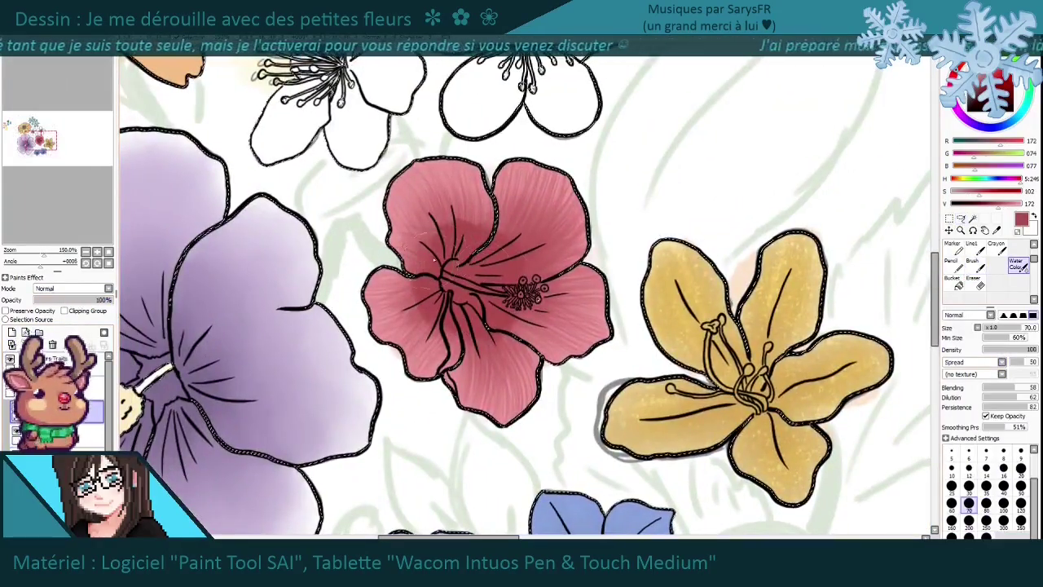
{"action": "key", "text": "ctrl+minus"}
{"action": "key", "text": "ctrl+minus"}
{"action": "key", "text": "ctrl+minus"}
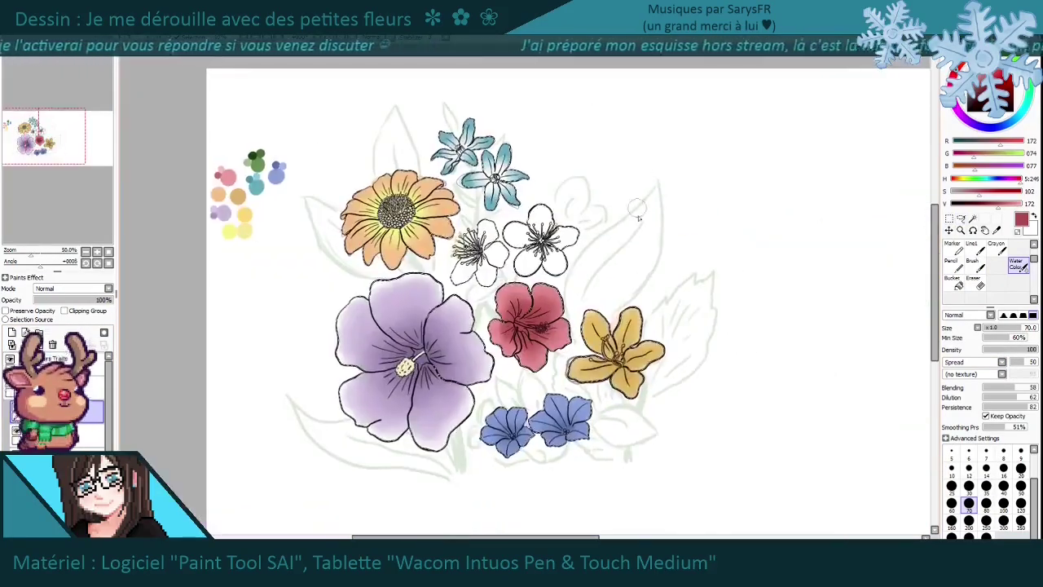
{"action": "key", "text": "ctrl+plus"}
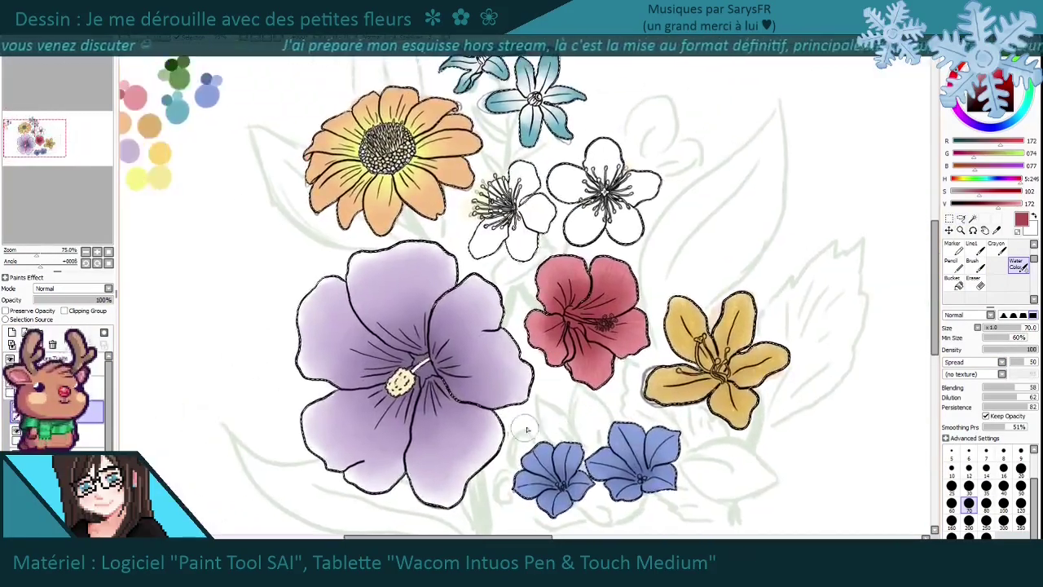
Lasso the two blue flowers and reduce their layer's opacity to 15%.
{"action": "key", "text": "ctrl+plus"}
{"action": "key", "text": "ctrl+plus"}
{"action": "key", "text": "l"}
{"action": "left_click_drag", "start_coordinate": [501, 332], "coordinate": [444, 534]}
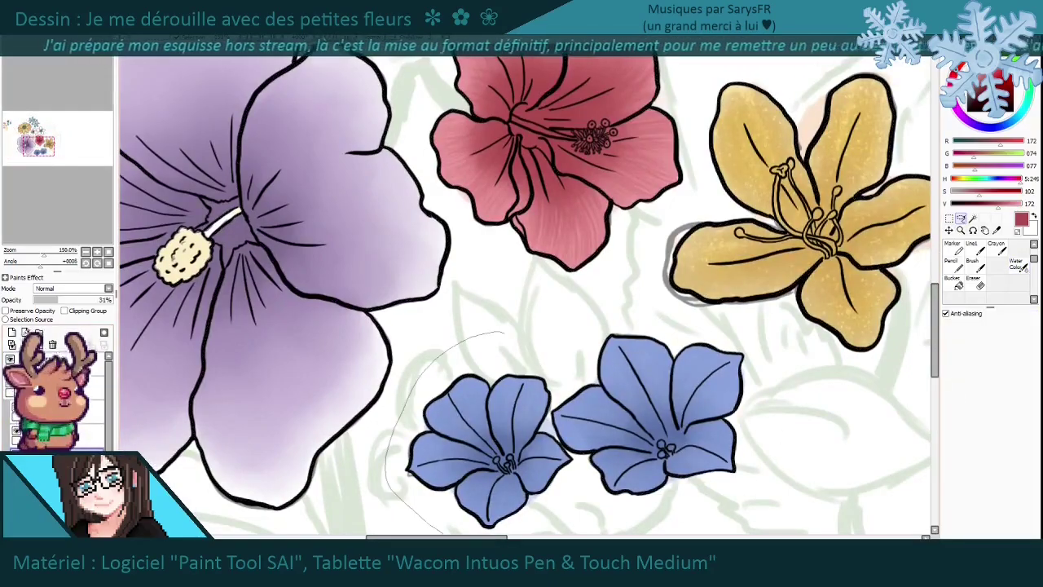
{"action": "left_click_drag", "start_coordinate": [60, 305], "coordinate": [46, 301]}
{"action": "key", "text": "ctrl+minus"}
{"action": "key", "text": "ctrl+minus"}
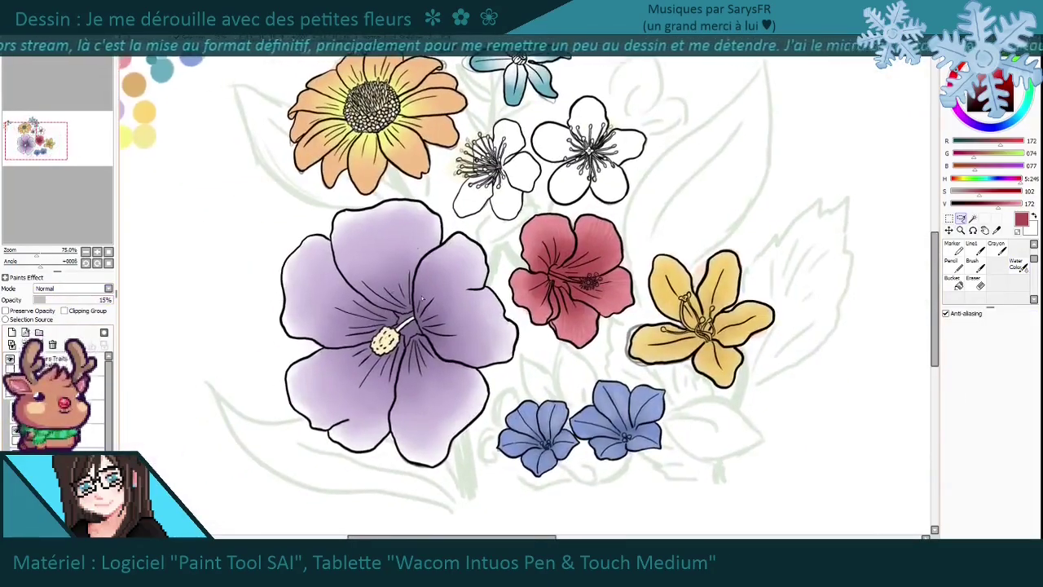
Brush light yellow around the large flower's centre at size 80 and blend it into the purple with Water Color at size 100.
{"action": "scroll", "coordinate": [251, 400], "scroll_direction": "up", "scroll_amount": 2}
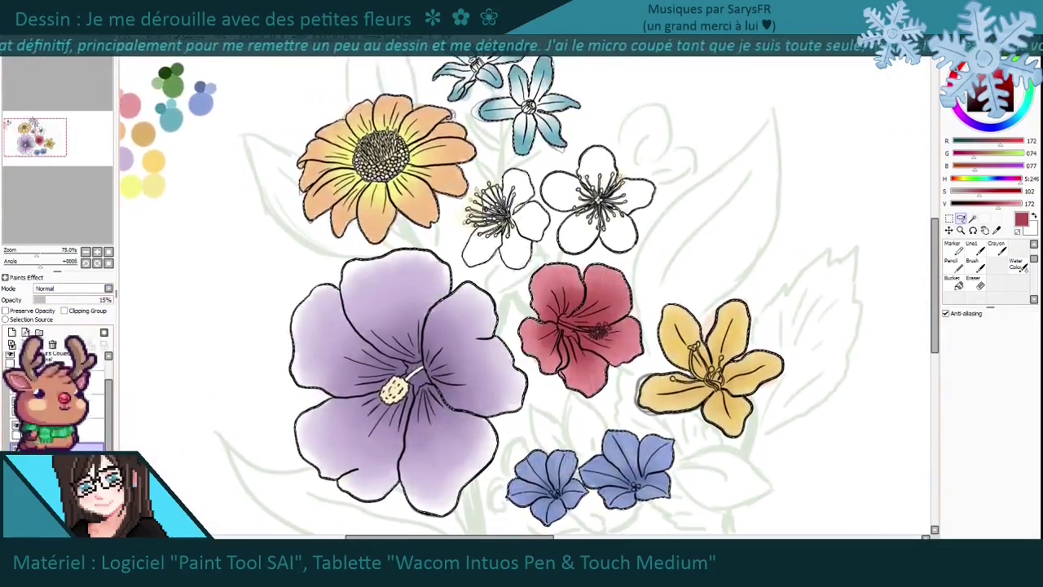
{"action": "key", "text": "b"}
{"action": "key", "text": "ctrl+plus"}
{"action": "left_click_drag", "start_coordinate": [371, 371], "coordinate": [399, 362]}
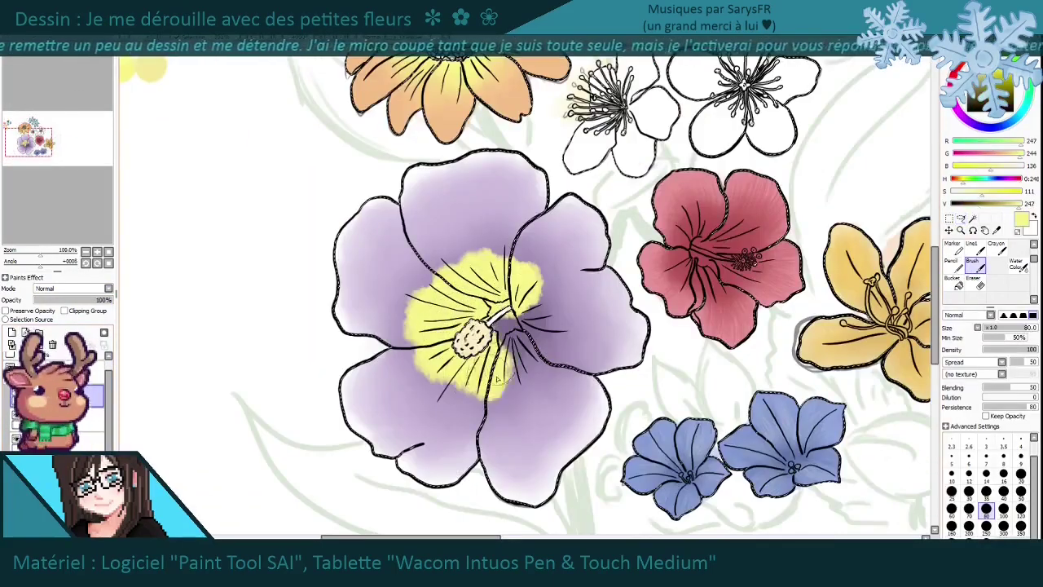
{"action": "key", "text": "c"}
{"action": "left_click_drag", "start_coordinate": [562, 302], "coordinate": [562, 350]}
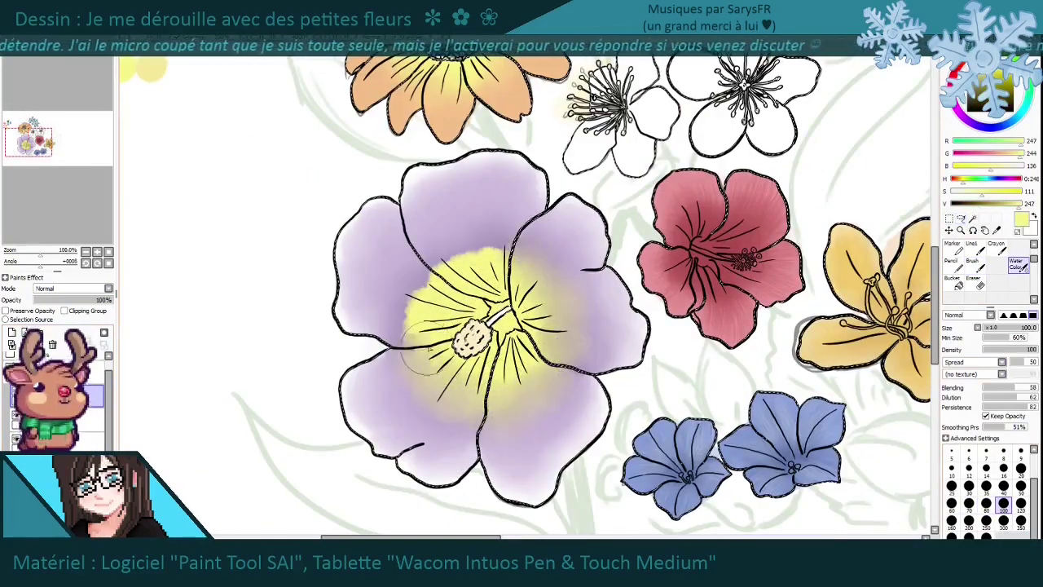
{"action": "scroll", "coordinate": [499, 394], "scroll_direction": "down", "scroll_amount": 3}
{"action": "scroll", "coordinate": [499, 394], "scroll_direction": "up", "scroll_amount": 2}
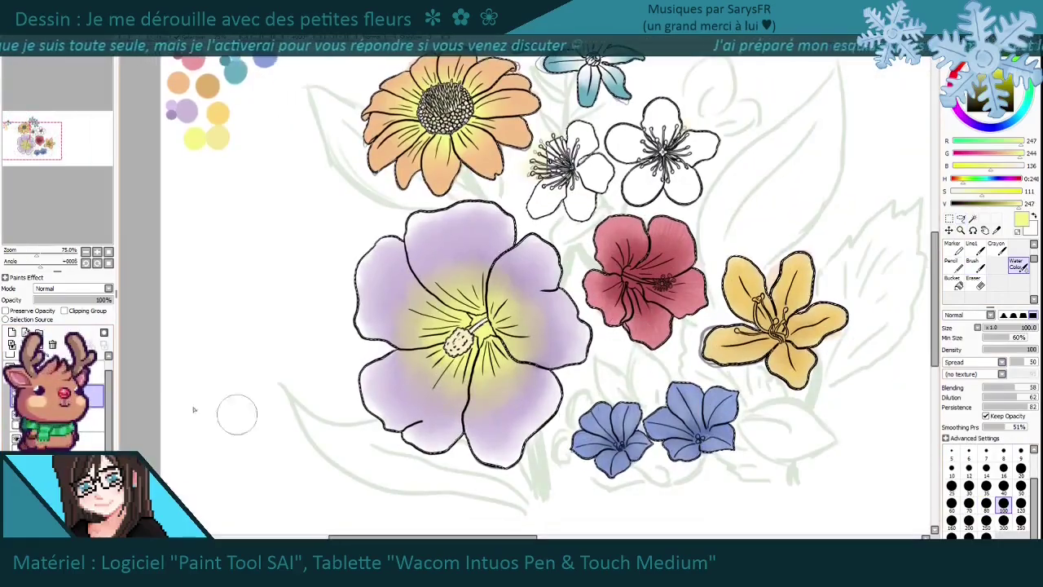
Paint white edges along the large flower's petals with the Spread brush at size 25 and soften them with Water Color at size 25.
{"action": "key", "text": "b"}
{"action": "scroll", "coordinate": [341, 401], "scroll_direction": "up", "scroll_amount": 3}
{"action": "left_click_drag", "start_coordinate": [340, 401], "coordinate": [351, 344]}
{"action": "key", "text": "bracketleft"}
{"action": "key", "text": "bracketleft"}
{"action": "key", "text": "bracketleft"}
{"action": "key", "text": "bracketleft"}
{"action": "key", "text": "bracketleft"}
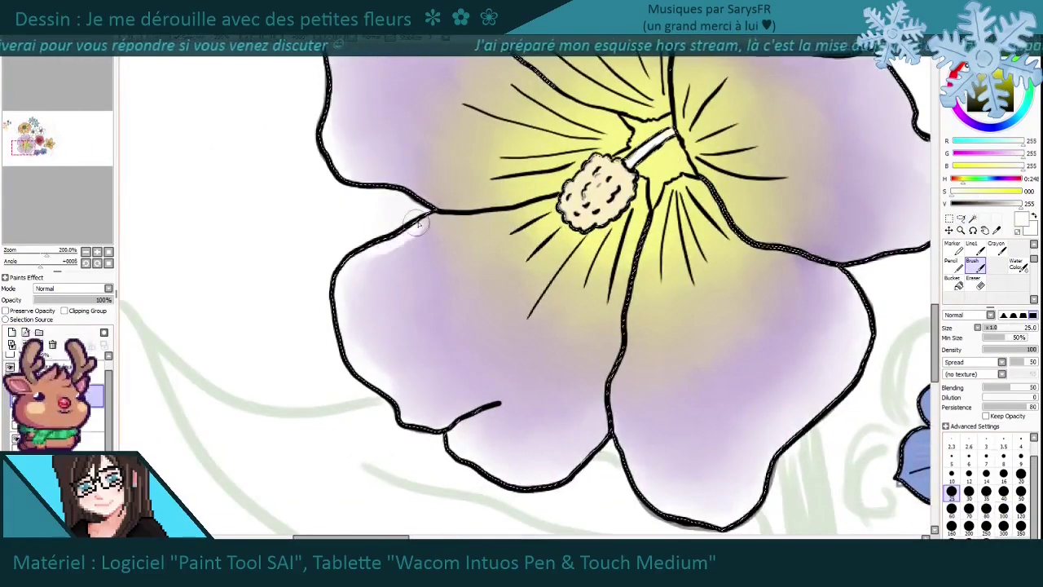
{"action": "mouse_move", "coordinate": [806, 436]}
{"action": "left_mouse_down"}
{"action": "mouse_move", "coordinate": [631, 481]}
{"action": "mouse_move", "coordinate": [514, 529]}
{"action": "left_mouse_up"}
{"action": "left_click_drag", "start_coordinate": [391, 163], "coordinate": [439, 326]}
{"action": "mouse_move", "coordinate": [341, 122]}
{"action": "left_mouse_down"}
{"action": "mouse_move", "coordinate": [448, 211]}
{"action": "mouse_move", "coordinate": [619, 187]}
{"action": "left_mouse_up"}
{"action": "left_click_drag", "start_coordinate": [407, 408], "coordinate": [370, 293]}
{"action": "key", "text": "w"}
{"action": "scroll", "coordinate": [509, 341], "scroll_direction": "down", "scroll_amount": 4}
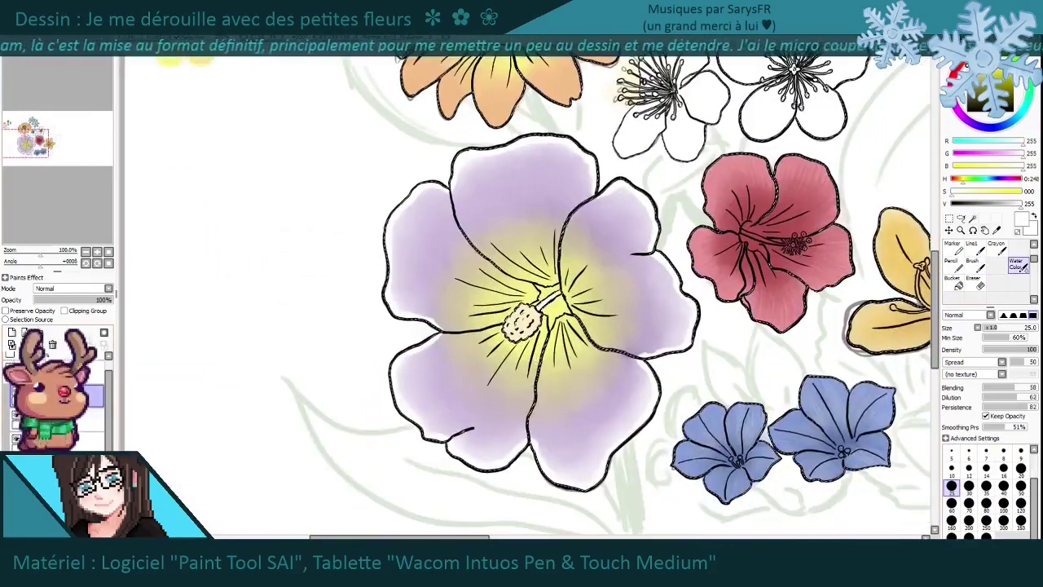
{"action": "scroll", "coordinate": [568, 313], "scroll_direction": "down", "scroll_amount": 1}
Refill the large flower's base with light lilac using the Bucket tool.
{"action": "key", "text": "f"}
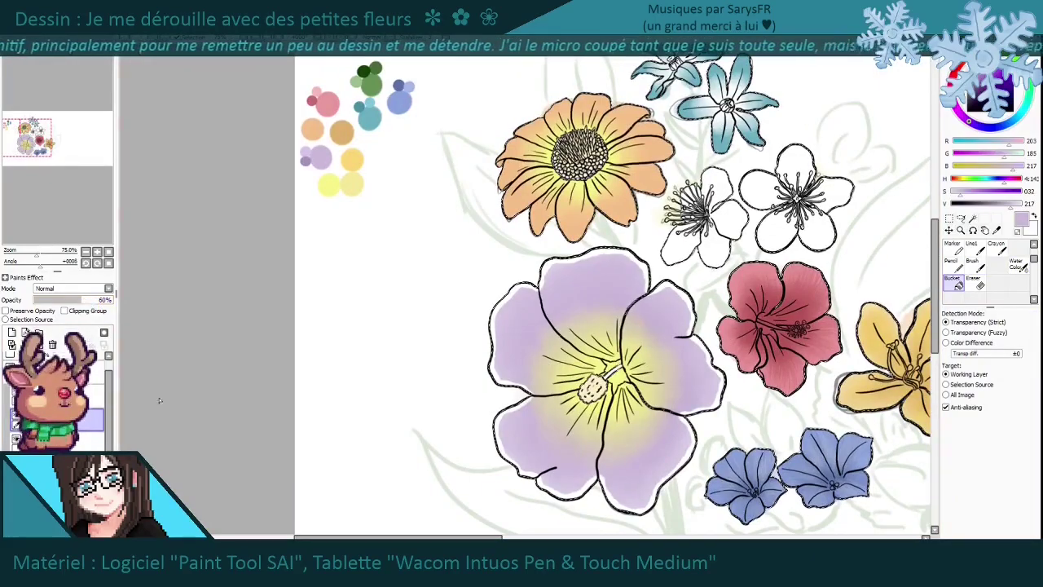
{"action": "left_click_drag", "start_coordinate": [761, 288], "coordinate": [651, 239]}
{"action": "key", "text": "l"}
{"action": "scroll", "coordinate": [704, 244], "scroll_direction": "down", "scroll_amount": 1}
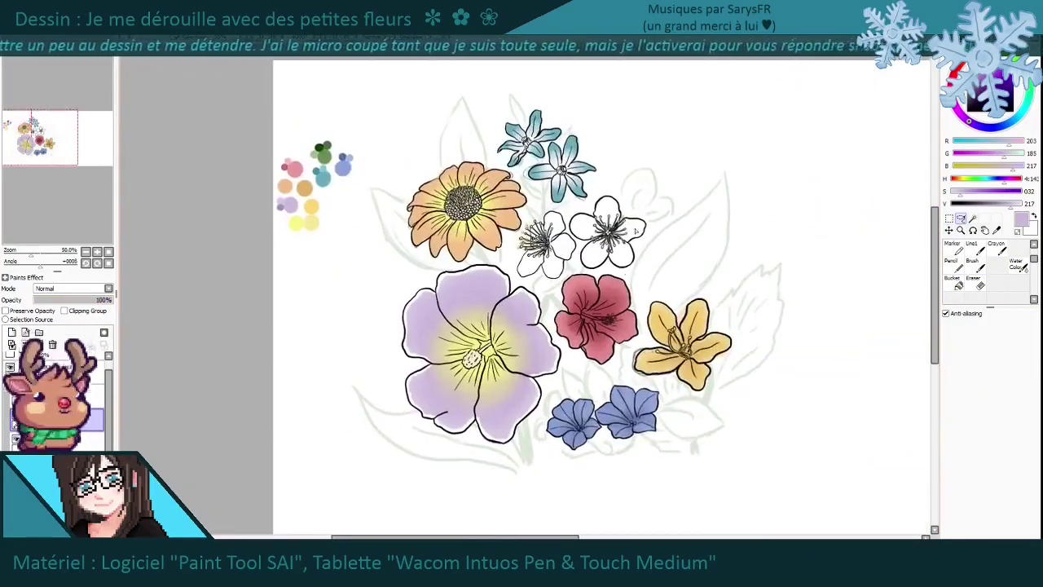
{"action": "scroll", "coordinate": [626, 272], "scroll_direction": "up", "scroll_amount": 1}
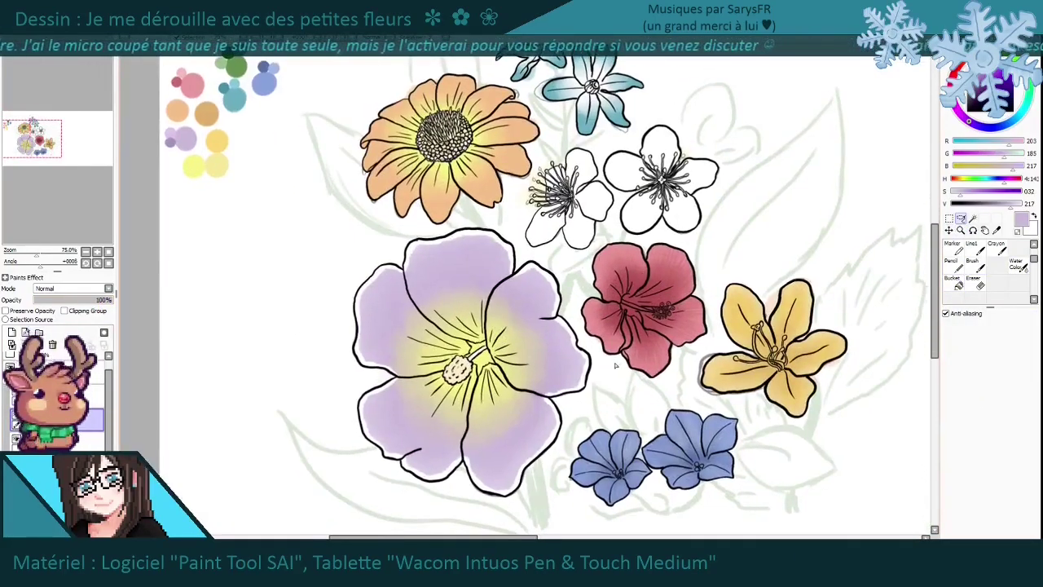
Streak the large flower's petals in muted purple with the Bristle brush at size 100 and set the layer to Overlay mode.
{"action": "key", "text": "b"}
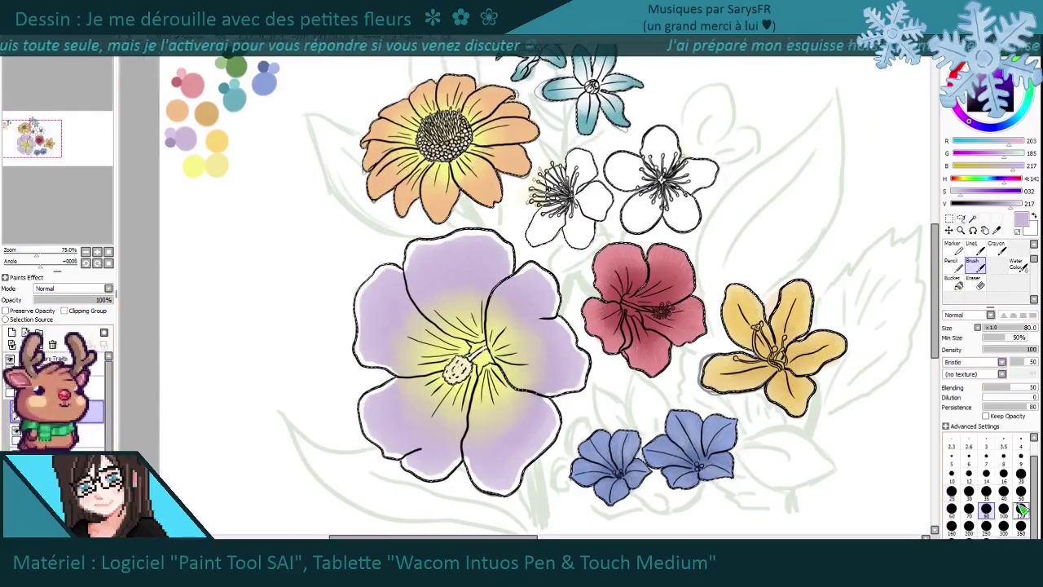
{"action": "scroll", "coordinate": [498, 313], "scroll_direction": "up", "scroll_amount": 1}
{"action": "left_click_drag", "start_coordinate": [449, 323], "coordinate": [417, 405]}
{"action": "scroll", "coordinate": [342, 304], "scroll_direction": "up", "scroll_amount": 1}
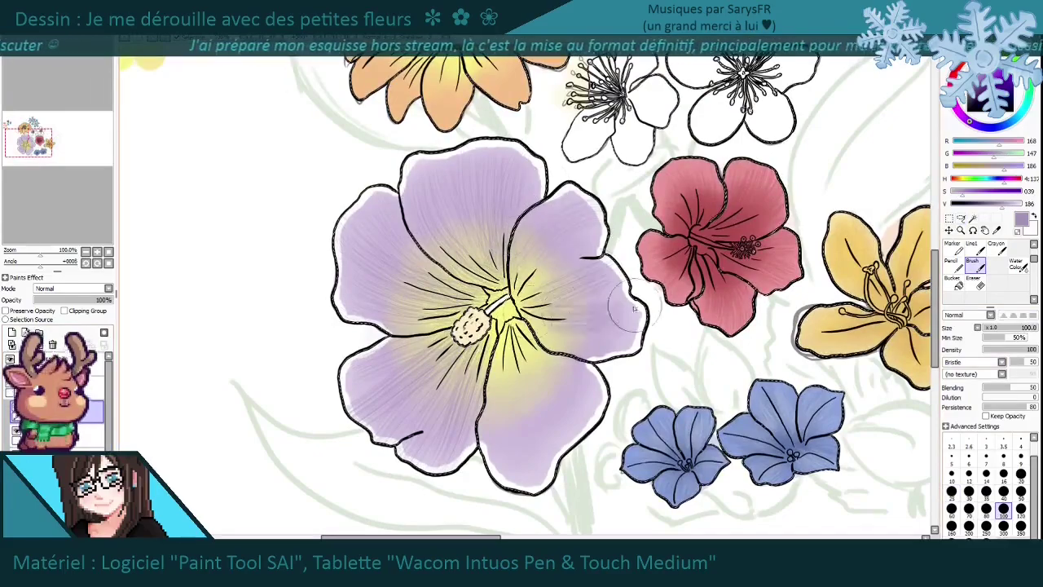
{"action": "scroll", "coordinate": [573, 411], "scroll_direction": "down", "scroll_amount": 1}
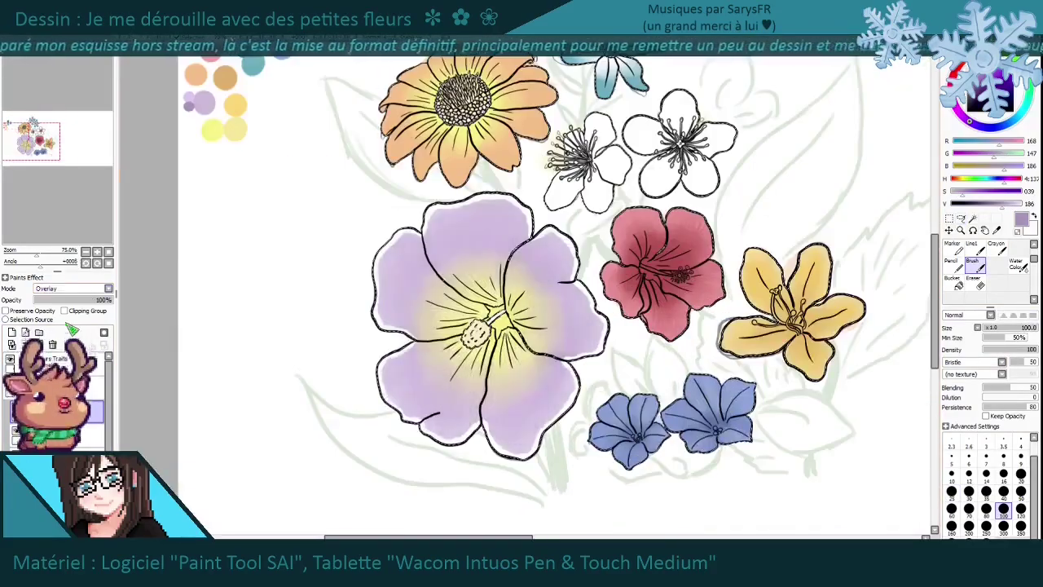
{"action": "scroll", "coordinate": [573, 411], "scroll_direction": "up", "scroll_amount": 2}
{"action": "scroll", "coordinate": [573, 411], "scroll_direction": "down", "scroll_amount": 2}
{"action": "left_click", "coordinate": [73, 288]}
{"action": "left_click", "coordinate": [72, 320]}
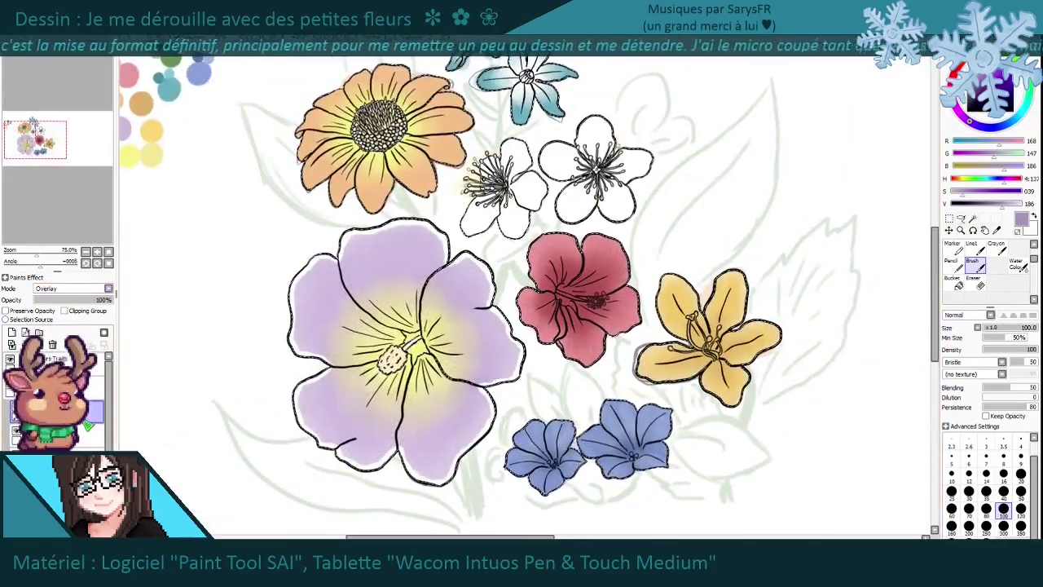
Streak the orange daisy's petals with the Bristle brush at sizes 100 and 70.
{"action": "scroll", "coordinate": [303, 356], "scroll_direction": "up", "scroll_amount": 1}
{"action": "scroll", "coordinate": [356, 358], "scroll_direction": "down", "scroll_amount": 1}
{"action": "scroll", "coordinate": [356, 358], "scroll_direction": "up", "scroll_amount": 1}
{"action": "scroll", "coordinate": [240, 226], "scroll_direction": "up", "scroll_amount": 2}
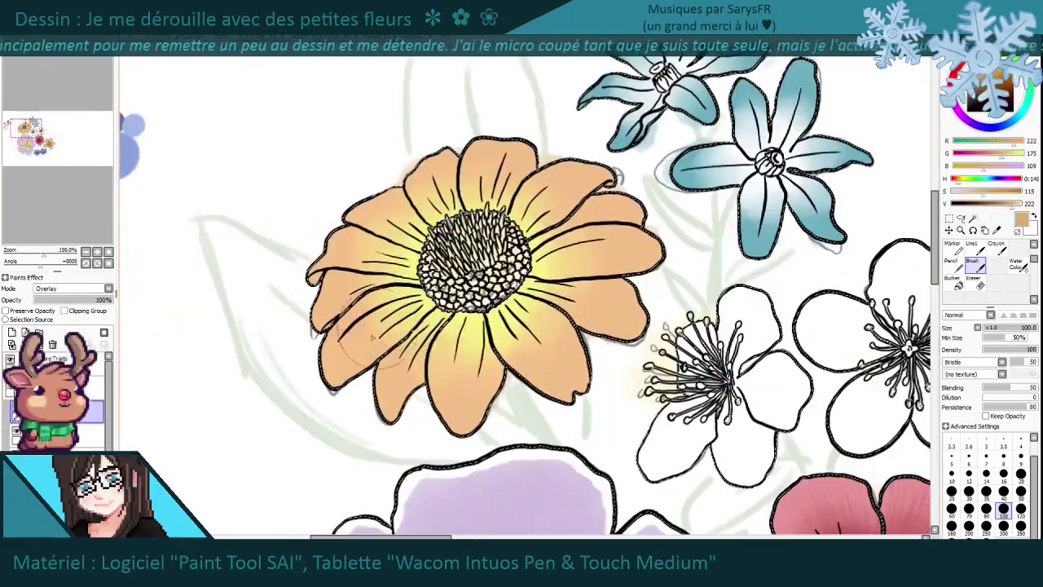
{"action": "left_click", "coordinate": [330, 376], "text": "alt"}
{"action": "left_click_drag", "start_coordinate": [330, 377], "coordinate": [571, 351]}
{"action": "left_click", "coordinate": [969, 508]}
{"action": "mouse_move", "coordinate": [522, 375]}
{"action": "left_mouse_down"}
{"action": "mouse_move", "coordinate": [587, 326]}
{"action": "mouse_move", "coordinate": [513, 340]}
{"action": "mouse_move", "coordinate": [504, 299]}
{"action": "left_mouse_up"}
{"action": "scroll", "coordinate": [526, 341], "scroll_direction": "down", "scroll_amount": 2}
Colour the large flower's pistil golden yellow with the Pencil tool at size 16.
{"action": "key", "text": "n"}
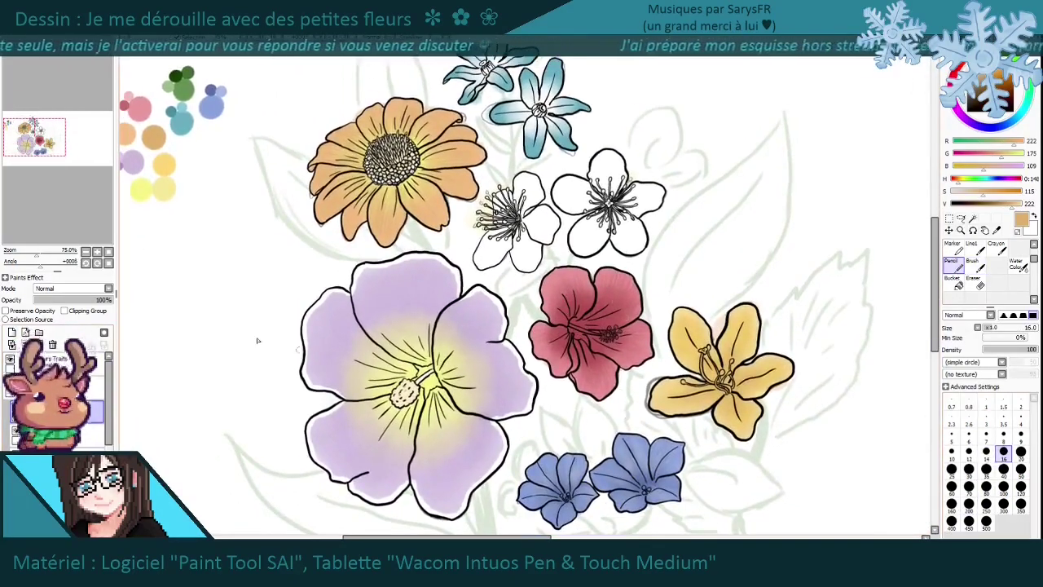
{"action": "scroll", "coordinate": [395, 399], "scroll_direction": "up", "scroll_amount": 6}
{"action": "left_click_drag", "start_coordinate": [491, 306], "coordinate": [462, 295]}
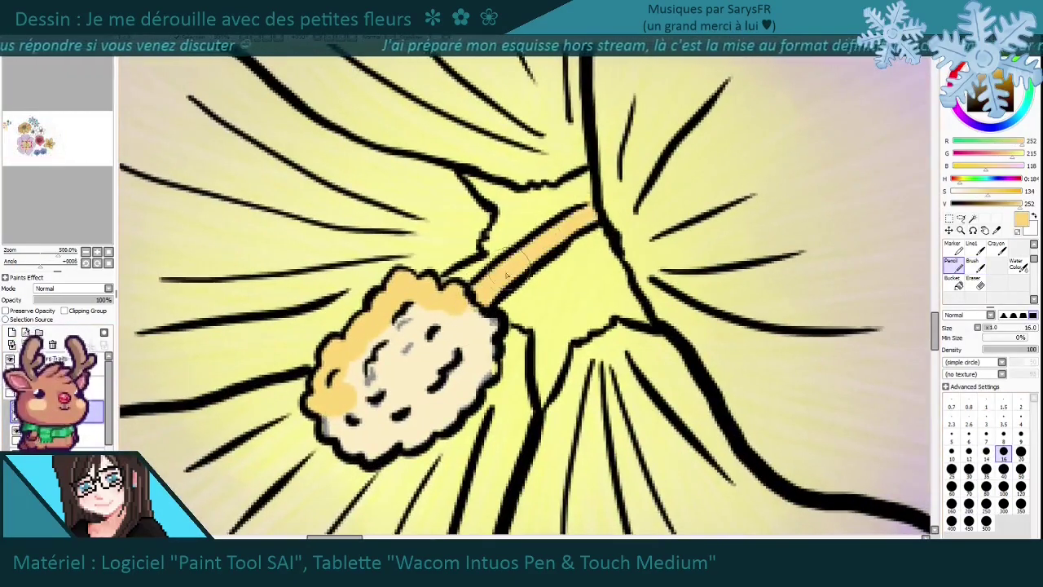
{"action": "scroll", "coordinate": [434, 416], "scroll_direction": "down", "scroll_amount": 6}
Colour the red hibiscus's pistil and stamens golden yellow with the Pencil tool at size 16.
{"action": "scroll", "coordinate": [556, 376], "scroll_direction": "up", "scroll_amount": 7}
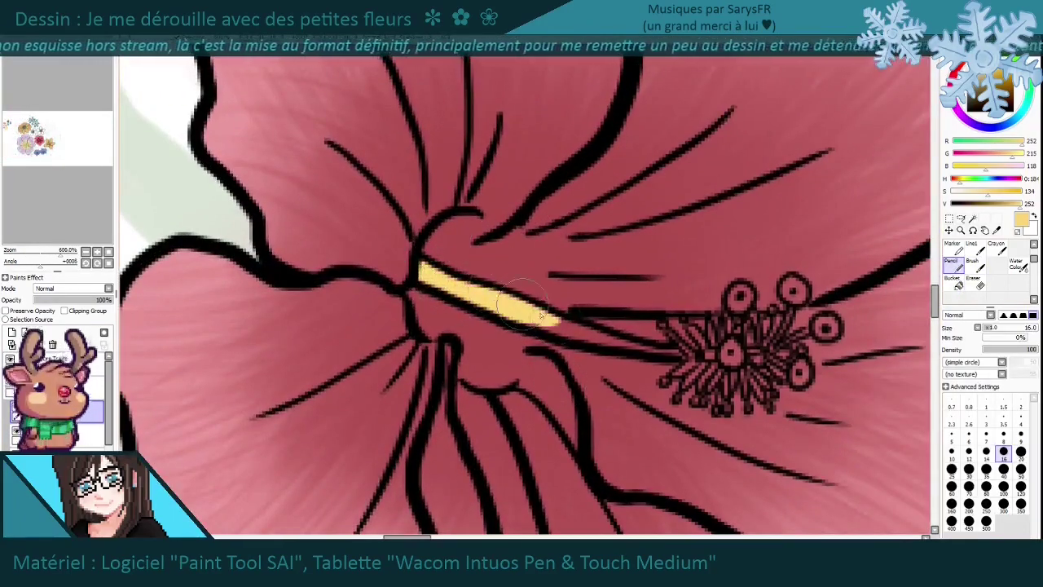
{"action": "scroll", "coordinate": [661, 352], "scroll_direction": "up", "scroll_amount": 1}
{"action": "left_click_drag", "start_coordinate": [568, 334], "coordinate": [503, 356]}
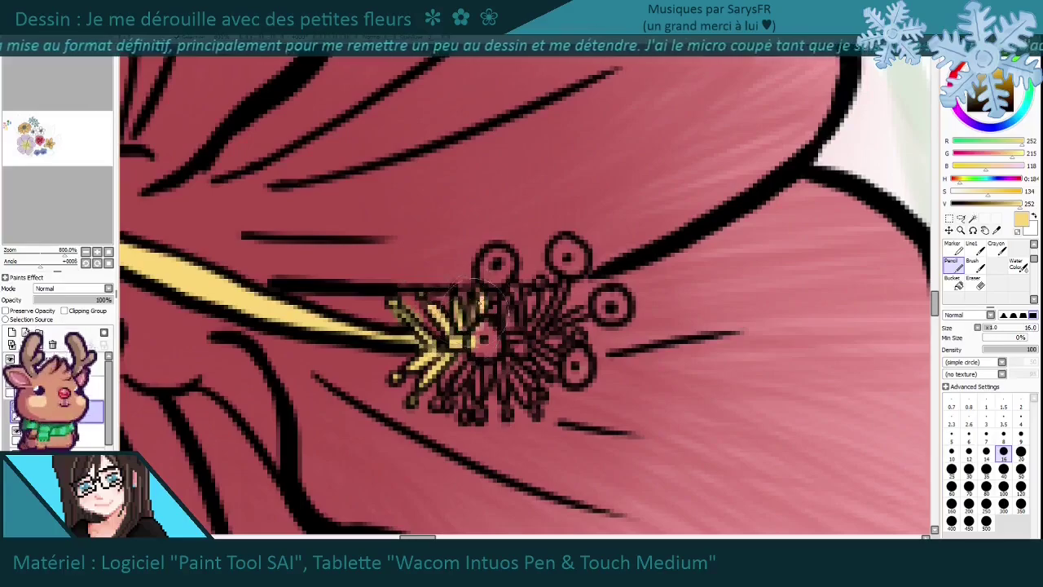
{"action": "mouse_move", "coordinate": [453, 412]}
{"action": "left_mouse_down"}
{"action": "mouse_move", "coordinate": [479, 409]}
{"action": "mouse_move", "coordinate": [484, 375]}
{"action": "mouse_move", "coordinate": [537, 395]}
{"action": "mouse_move", "coordinate": [556, 349]}
{"action": "mouse_move", "coordinate": [499, 289]}
{"action": "left_mouse_up"}
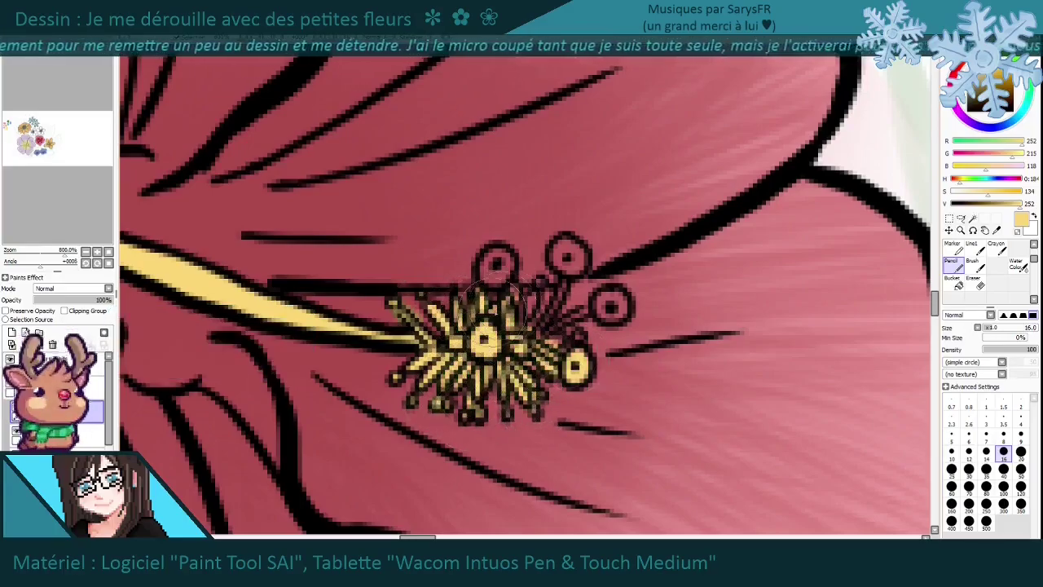
{"action": "left_click_drag", "start_coordinate": [603, 303], "coordinate": [620, 316]}
{"action": "left_click_drag", "start_coordinate": [562, 248], "coordinate": [575, 263]}
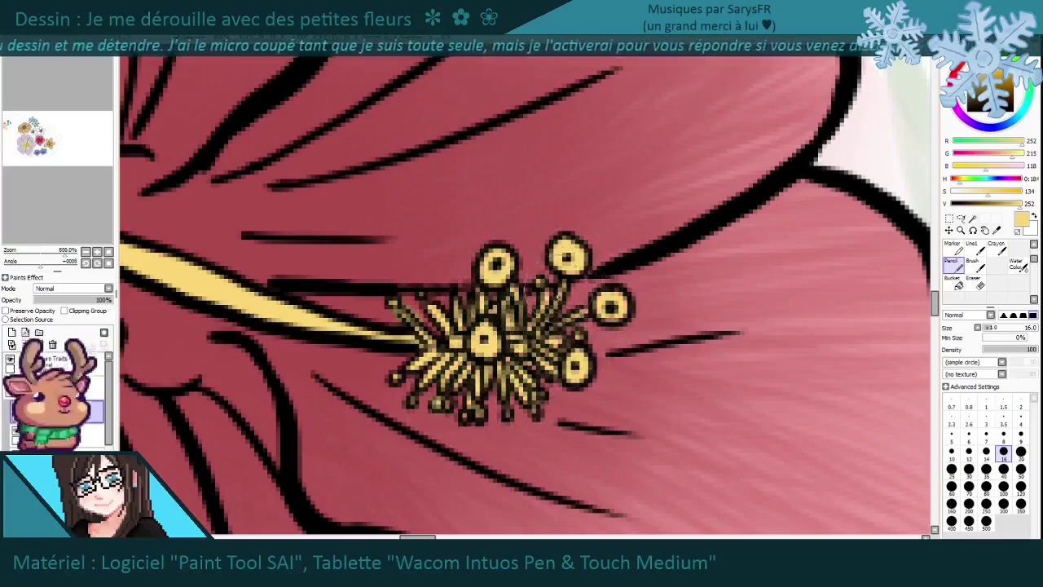
{"action": "scroll", "coordinate": [636, 303], "scroll_direction": "down", "scroll_amount": 8}
Tint the base of the red hibiscus's pistil dark red with the Pencil tool at size 16 and blend it with Water Color.
{"action": "scroll", "coordinate": [542, 286], "scroll_direction": "up", "scroll_amount": 5}
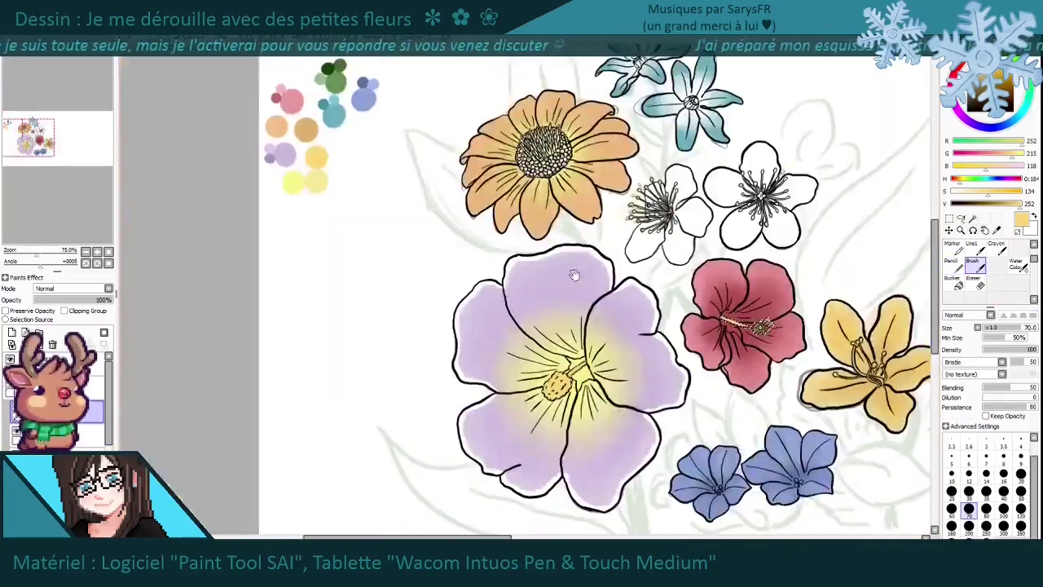
{"action": "left_click", "coordinate": [968, 265]}
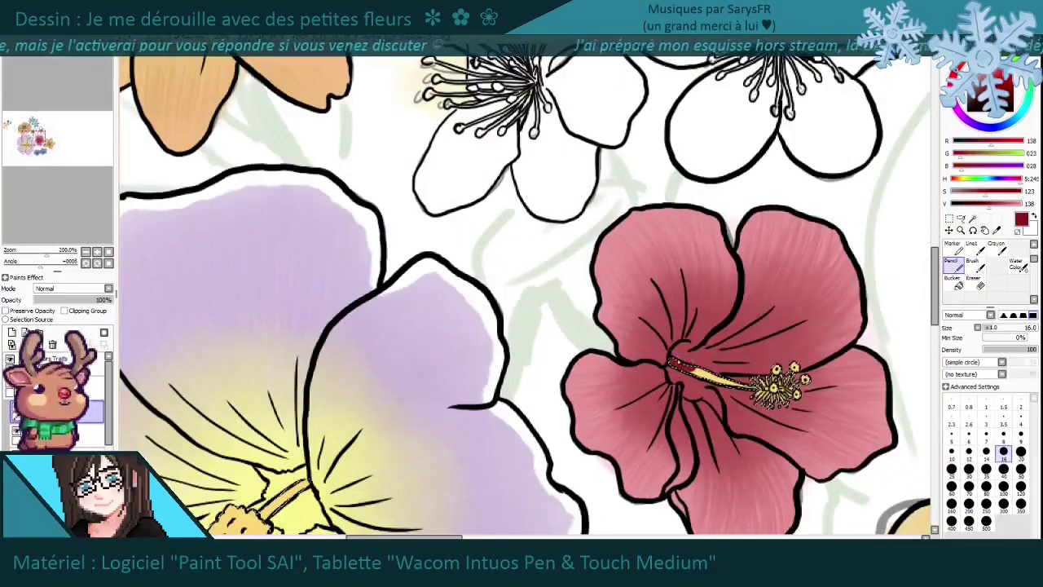
{"action": "scroll", "coordinate": [774, 379], "scroll_direction": "up", "scroll_amount": 2}
{"action": "left_click_drag", "start_coordinate": [691, 357], "coordinate": [799, 395]}
{"action": "scroll", "coordinate": [737, 367], "scroll_direction": "down", "scroll_amount": 6}
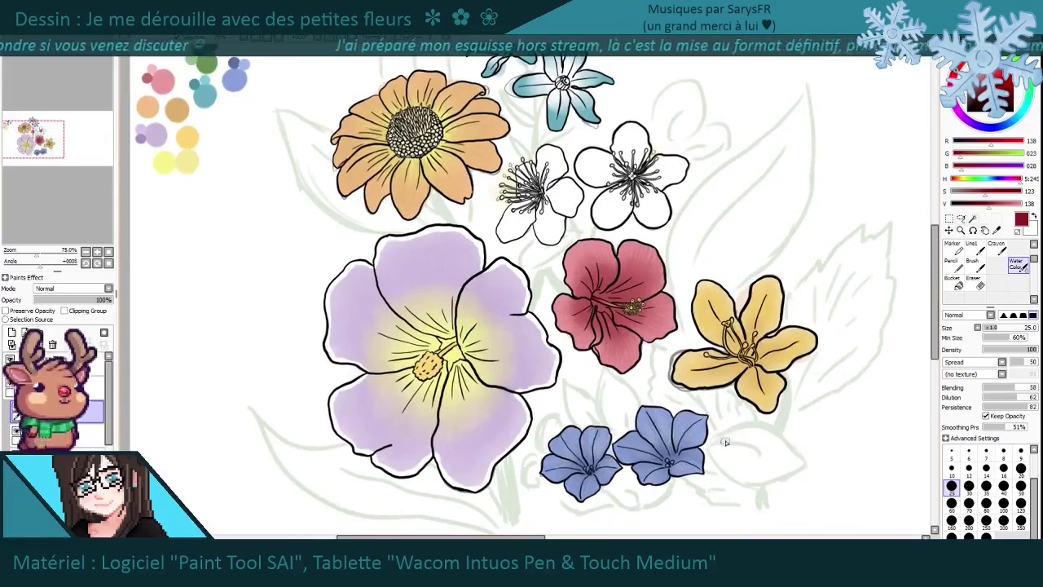
Colour the blue flowers' stamens light yellow with the Pencil tool at size 14.
{"action": "key", "text": "n"}
{"action": "scroll", "coordinate": [725, 443], "scroll_direction": "down", "scroll_amount": 2}
{"action": "scroll", "coordinate": [668, 448], "scroll_direction": "up", "scroll_amount": 10}
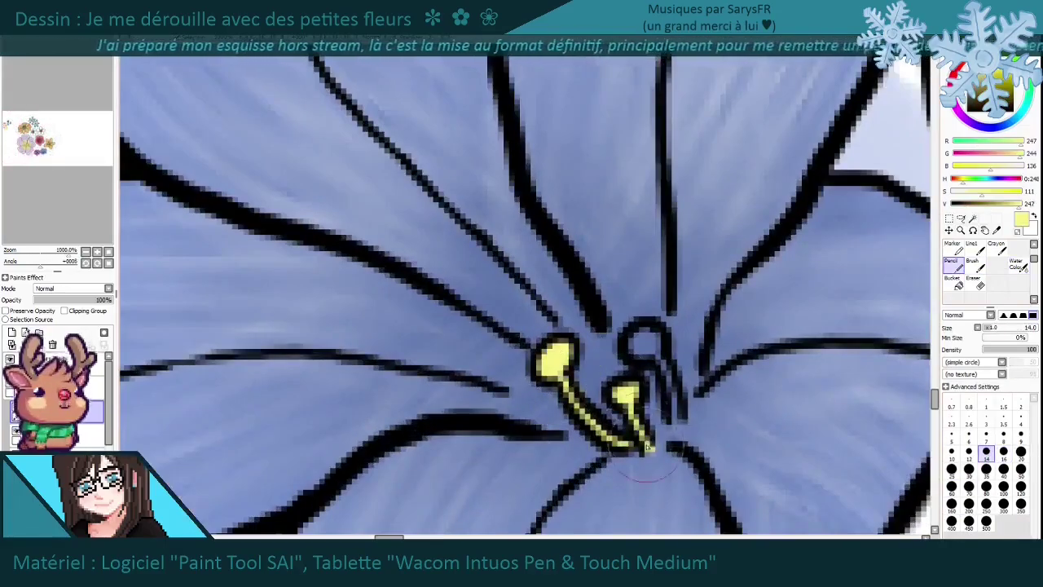
{"action": "scroll", "coordinate": [664, 419], "scroll_direction": "down", "scroll_amount": 8}
{"action": "scroll", "coordinate": [554, 407], "scroll_direction": "up", "scroll_amount": 8}
{"action": "scroll", "coordinate": [506, 438], "scroll_direction": "down", "scroll_amount": 10}
Colour the yellow lily's pistil and stamens pale yellow with the Pencil tool at sizes 14 and 10.
{"action": "scroll", "coordinate": [443, 341], "scroll_direction": "up", "scroll_amount": 9}
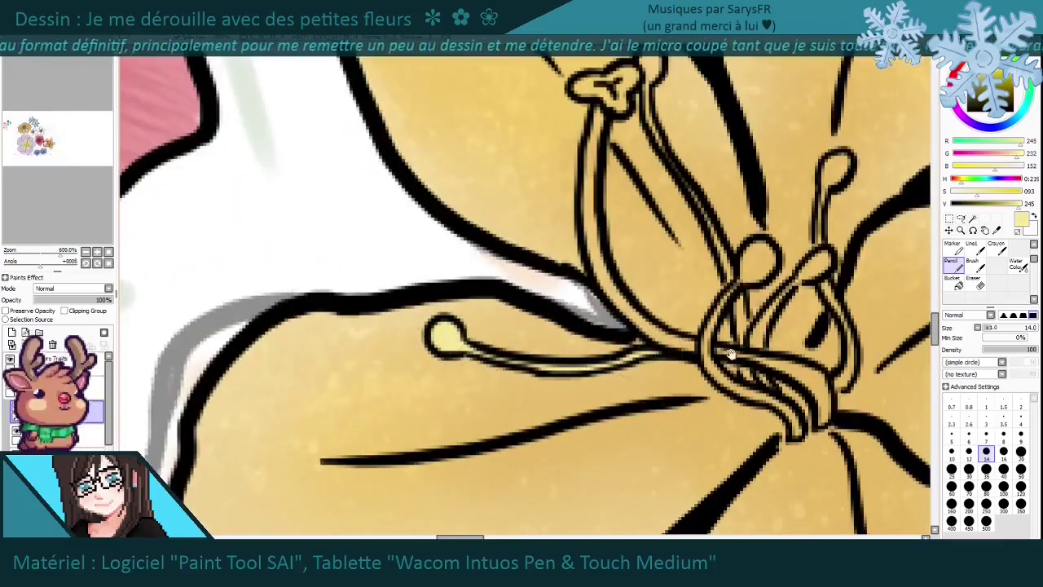
{"action": "left_click_drag", "start_coordinate": [729, 353], "coordinate": [607, 337]}
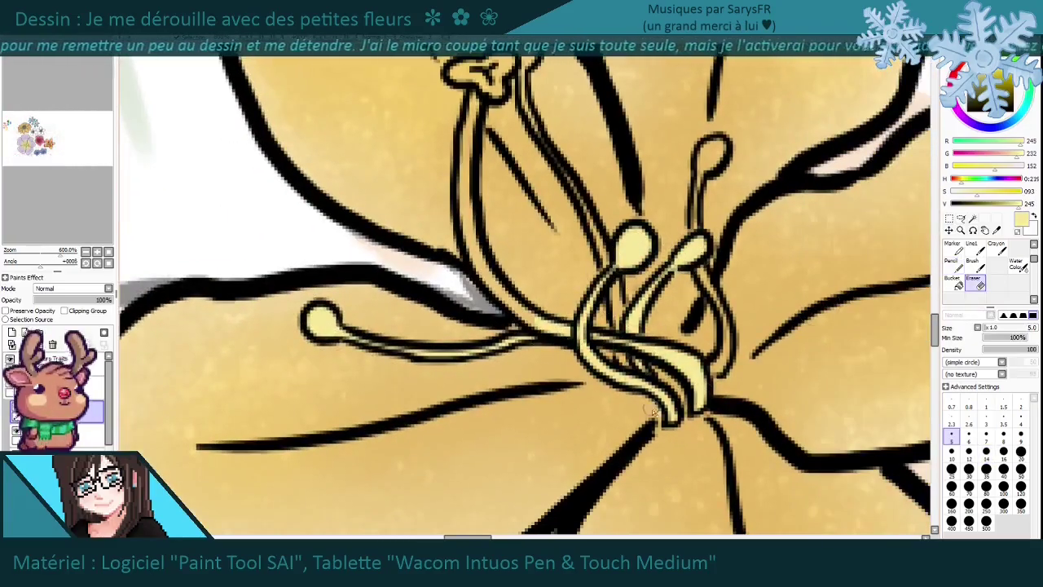
{"action": "left_click", "coordinate": [951, 450]}
{"action": "scroll", "coordinate": [613, 245], "scroll_direction": "up", "scroll_amount": 2}
{"action": "scroll", "coordinate": [613, 245], "scroll_direction": "down", "scroll_amount": 2}
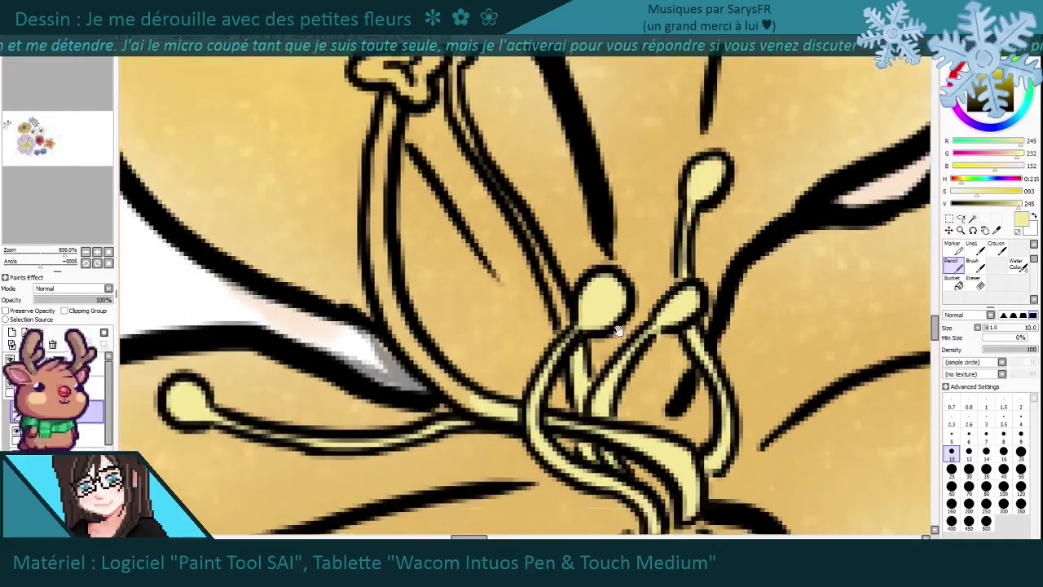
{"action": "left_click_drag", "start_coordinate": [612, 245], "coordinate": [645, 270]}
{"action": "scroll", "coordinate": [468, 276], "scroll_direction": "up", "scroll_amount": 3}
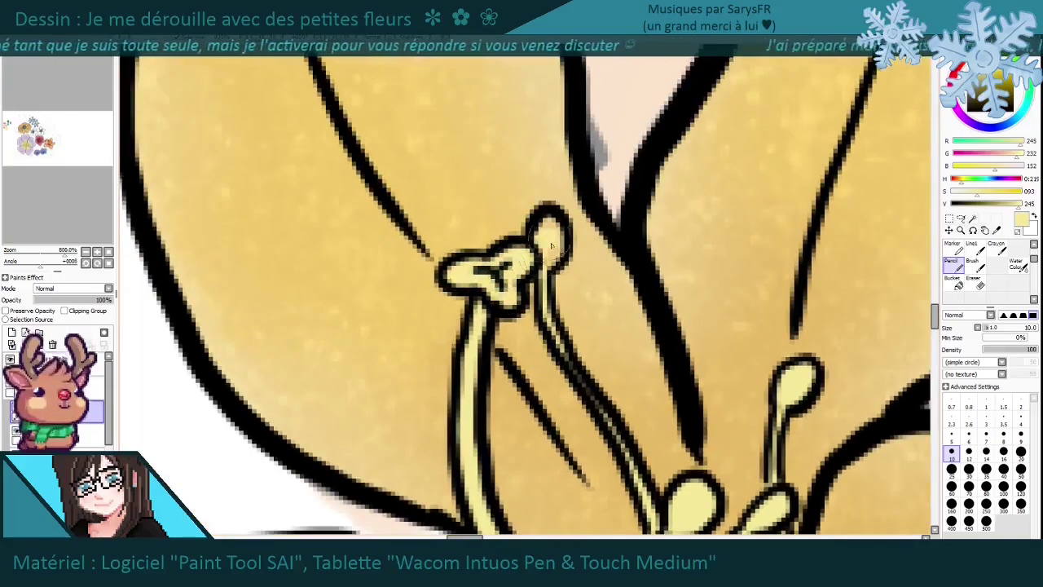
Colour the tips at the centres of the teal flowers golden yellow with the Pencil tool at size 10.
{"action": "scroll", "coordinate": [545, 249], "scroll_direction": "down", "scroll_amount": 5}
{"action": "scroll", "coordinate": [400, 242], "scroll_direction": "up", "scroll_amount": 3}
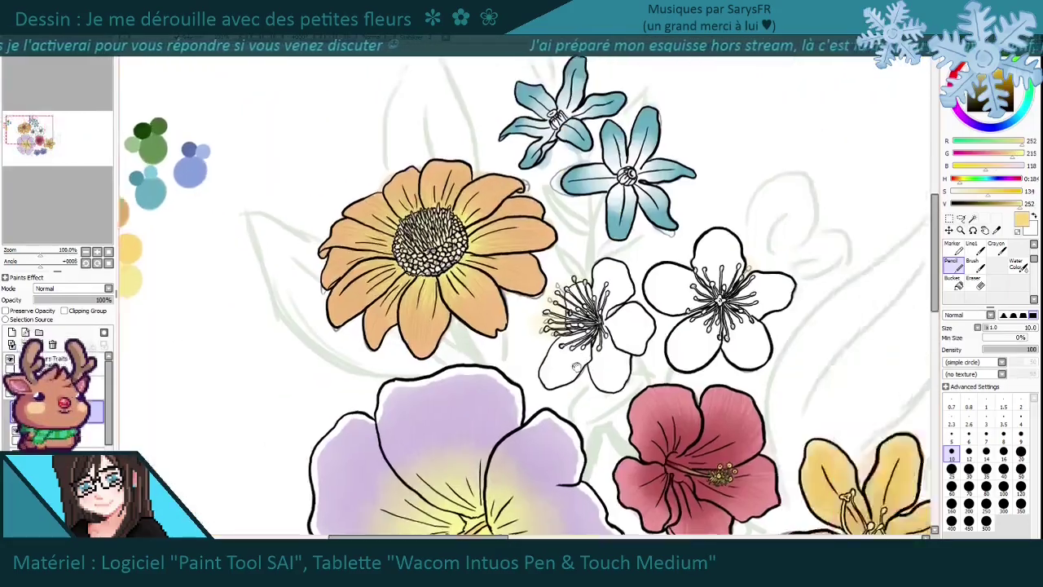
{"action": "scroll", "coordinate": [575, 368], "scroll_direction": "up", "scroll_amount": 6}
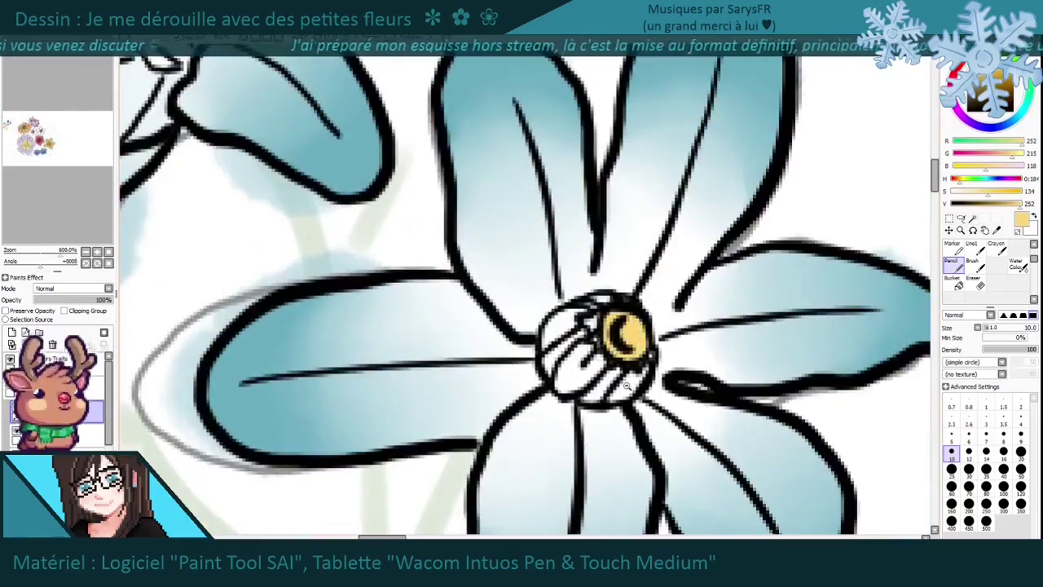
{"action": "scroll", "coordinate": [626, 387], "scroll_direction": "down", "scroll_amount": 3}
{"action": "scroll", "coordinate": [389, 320], "scroll_direction": "up", "scroll_amount": 3}
Colour the lower-left stamens of the side-facing white blossom golden yellow with the Pencil tool at size 10.
{"action": "left_click_drag", "start_coordinate": [314, 319], "coordinate": [389, 320]}
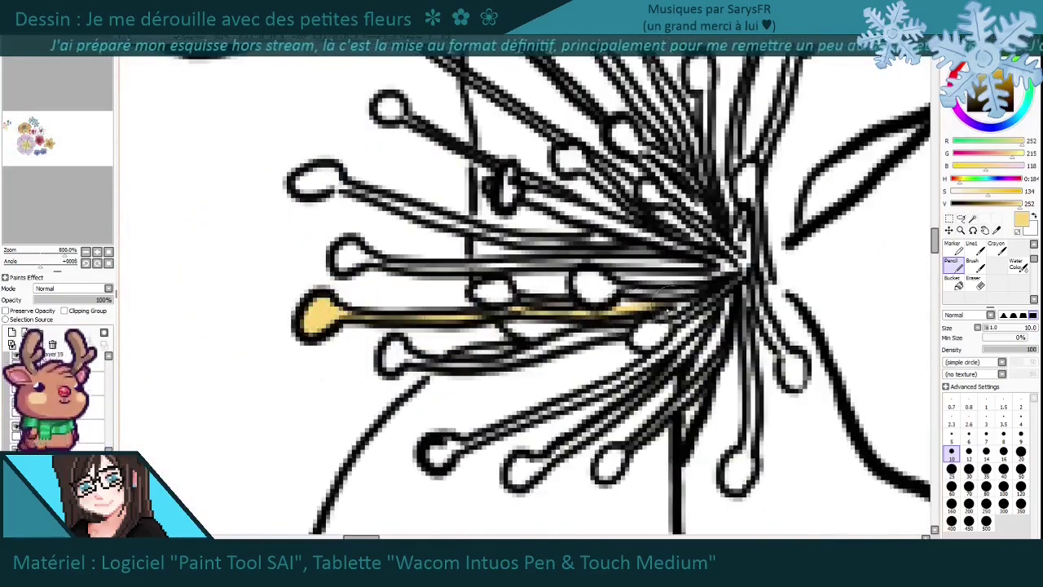
{"action": "left_click_drag", "start_coordinate": [658, 330], "coordinate": [650, 338]}
{"action": "left_click_drag", "start_coordinate": [444, 450], "coordinate": [371, 397]}
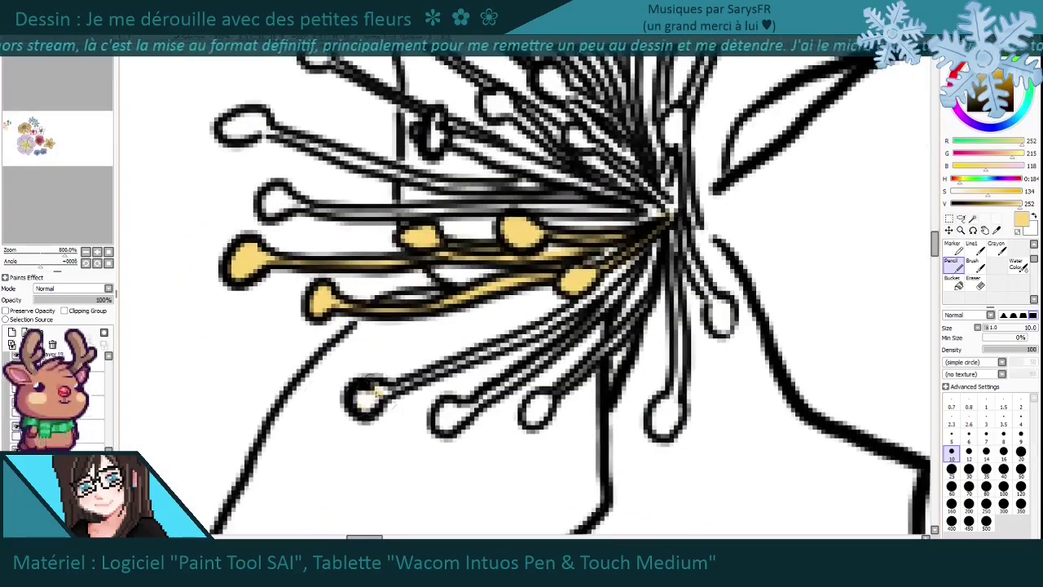
{"action": "left_click_drag", "start_coordinate": [619, 261], "coordinate": [585, 251]}
{"action": "left_click", "coordinate": [441, 406]}
{"action": "left_click_drag", "start_coordinate": [441, 406], "coordinate": [383, 411]}
{"action": "left_click", "coordinate": [452, 395]}
{"action": "left_click_drag", "start_coordinate": [586, 308], "coordinate": [500, 320]}
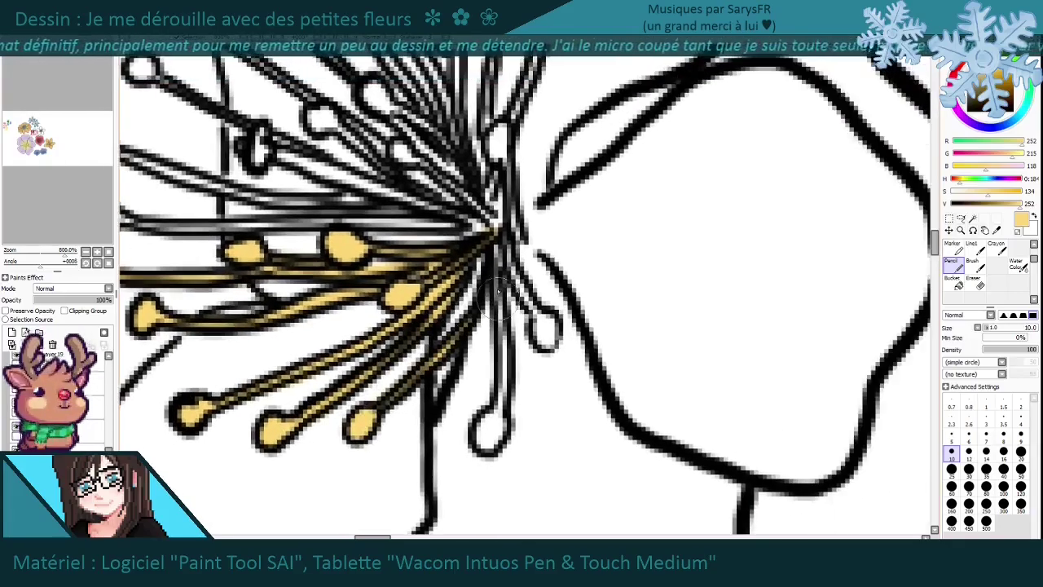
Fill the side-facing white blossom's lower-right and left stamens with the same golden yellow.
{"action": "mouse_move", "coordinate": [515, 266]}
{"action": "left_mouse_down"}
{"action": "mouse_move", "coordinate": [581, 449]}
{"action": "mouse_move", "coordinate": [655, 403]}
{"action": "left_mouse_up"}
{"action": "left_click_drag", "start_coordinate": [245, 358], "coordinate": [603, 367]}
{"action": "left_click_drag", "start_coordinate": [216, 285], "coordinate": [416, 346]}
{"action": "left_click_drag", "start_coordinate": [359, 310], "coordinate": [372, 350]}
{"action": "left_click_drag", "start_coordinate": [412, 322], "coordinate": [546, 371]}
{"action": "left_click", "coordinate": [306, 253]}
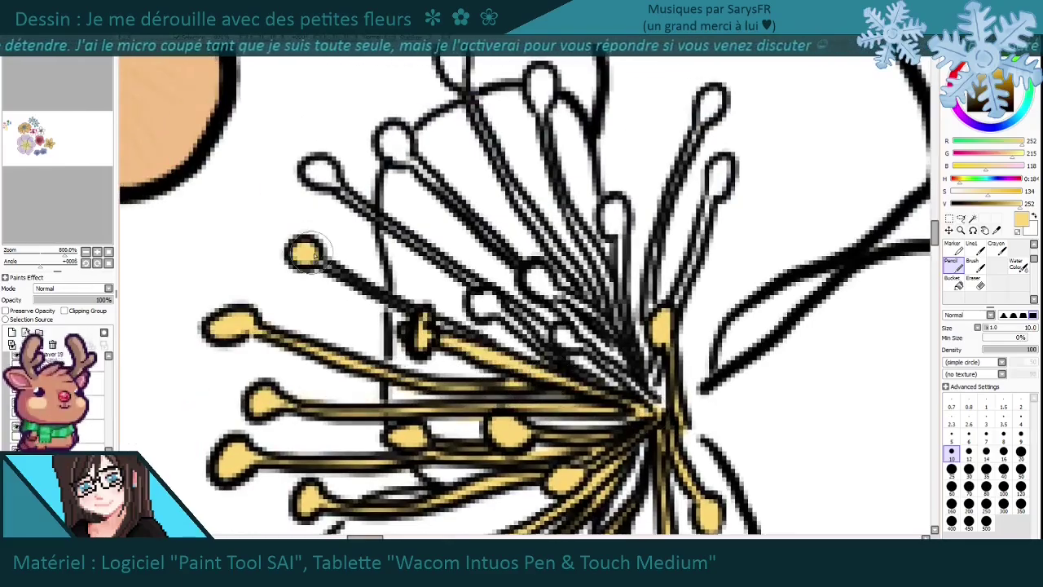
Fill the side-facing white blossom's remaining upper stamens with golden yellow.
{"action": "left_click_drag", "start_coordinate": [629, 311], "coordinate": [601, 372]}
{"action": "left_click_drag", "start_coordinate": [643, 342], "coordinate": [693, 196]}
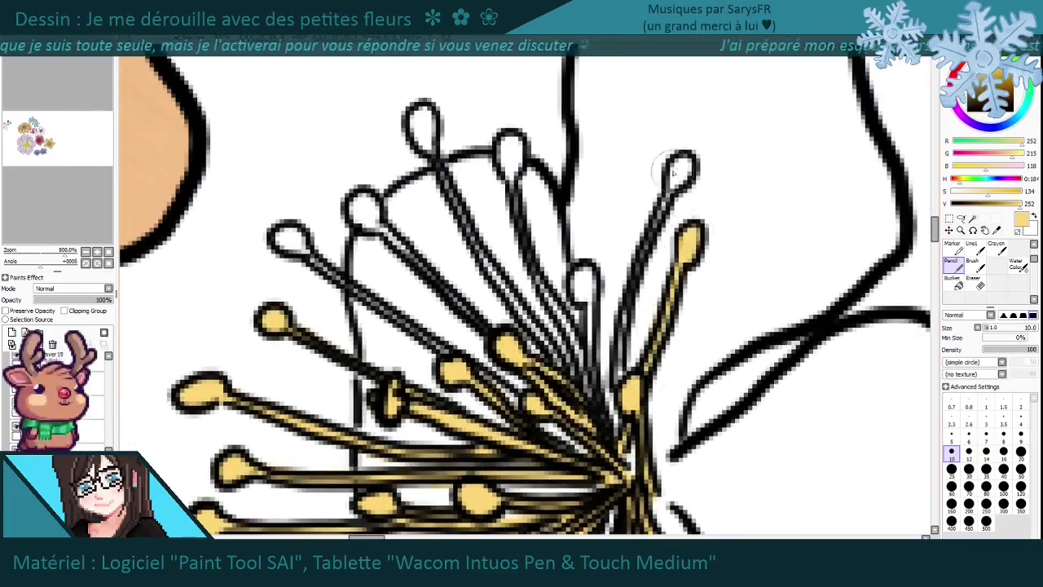
{"action": "left_click_drag", "start_coordinate": [581, 291], "coordinate": [590, 365]}
{"action": "left_click_drag", "start_coordinate": [322, 270], "coordinate": [360, 291]}
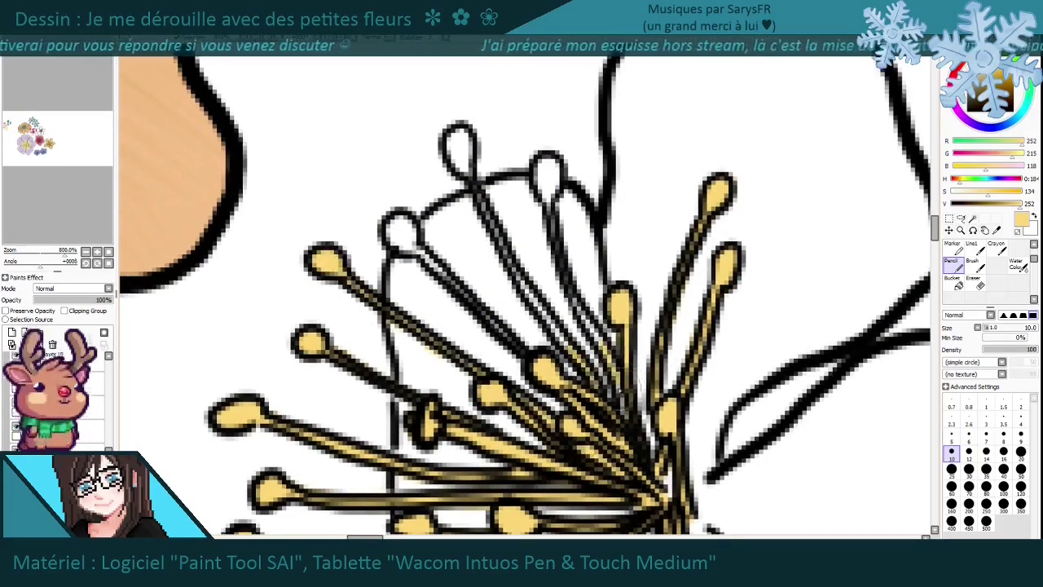
{"action": "left_click_drag", "start_coordinate": [558, 255], "coordinate": [577, 335]}
{"action": "left_click_drag", "start_coordinate": [607, 404], "coordinate": [577, 336]}
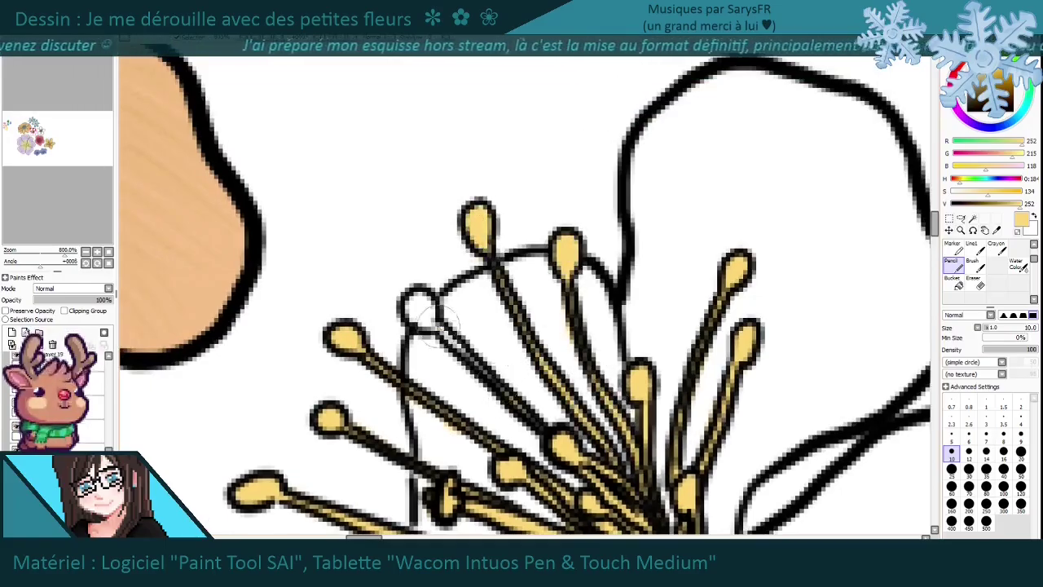
{"action": "scroll", "coordinate": [469, 247], "scroll_direction": "down", "scroll_amount": 8}
Colour the front-facing white blossom's star-shaped centre and lower-left stamens golden yellow with the Pencil tool at size 10.
{"action": "scroll", "coordinate": [526, 228], "scroll_direction": "up", "scroll_amount": 6}
{"action": "mouse_move", "coordinate": [183, 440]}
{"action": "left_mouse_down"}
{"action": "mouse_move", "coordinate": [446, 344]}
{"action": "mouse_move", "coordinate": [547, 285]}
{"action": "mouse_move", "coordinate": [371, 301]}
{"action": "left_mouse_up"}
{"action": "scroll", "coordinate": [548, 285], "scroll_direction": "up", "scroll_amount": 1}
{"action": "left_click_drag", "start_coordinate": [290, 391], "coordinate": [633, 225]}
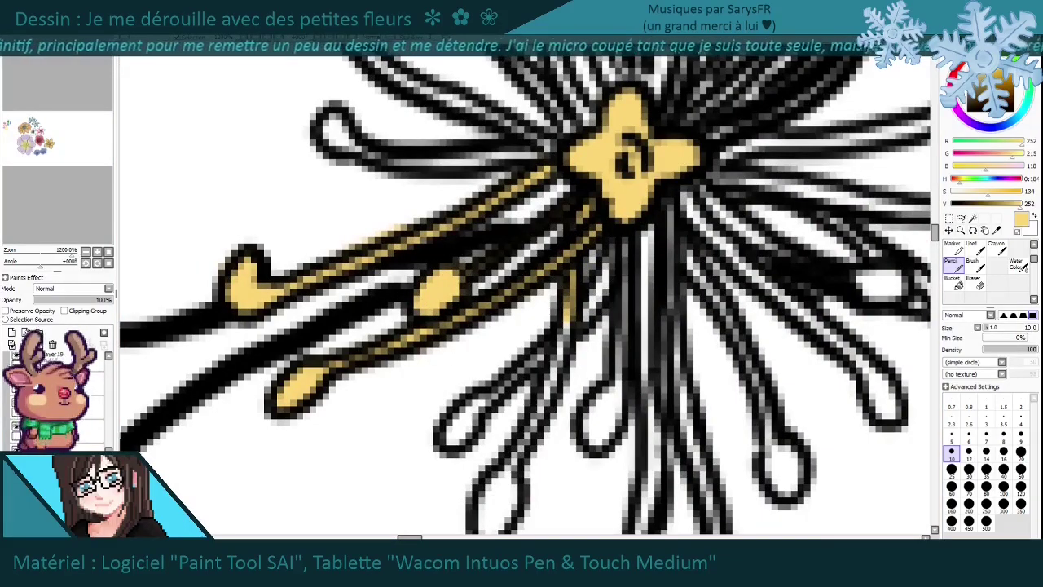
{"action": "scroll", "coordinate": [559, 395], "scroll_direction": "down", "scroll_amount": 2}
{"action": "left_click_drag", "start_coordinate": [546, 189], "coordinate": [482, 257]}
{"action": "scroll", "coordinate": [426, 296], "scroll_direction": "up", "scroll_amount": 2}
{"action": "left_click_drag", "start_coordinate": [411, 334], "coordinate": [383, 395]}
{"action": "left_click_drag", "start_coordinate": [452, 240], "coordinate": [403, 351]}
{"action": "mouse_move", "coordinate": [534, 257]}
{"action": "left_mouse_down"}
{"action": "mouse_move", "coordinate": [506, 285]}
{"action": "mouse_move", "coordinate": [538, 419]}
{"action": "left_mouse_up"}
Colour the front-facing white blossom's lower and right-hand stamens golden yellow.
{"action": "scroll", "coordinate": [505, 287], "scroll_direction": "down", "scroll_amount": 2}
{"action": "scroll", "coordinate": [505, 293], "scroll_direction": "up", "scroll_amount": 1}
{"action": "scroll", "coordinate": [505, 302], "scroll_direction": "down", "scroll_amount": 1}
{"action": "scroll", "coordinate": [509, 320], "scroll_direction": "up", "scroll_amount": 2}
{"action": "scroll", "coordinate": [538, 420], "scroll_direction": "down", "scroll_amount": 2}
{"action": "left_click_drag", "start_coordinate": [432, 163], "coordinate": [383, 244]}
{"action": "left_click_drag", "start_coordinate": [570, 241], "coordinate": [562, 363]}
{"action": "scroll", "coordinate": [578, 358], "scroll_direction": "up", "scroll_amount": 2}
{"action": "left_click_drag", "start_coordinate": [485, 277], "coordinate": [734, 253]}
{"action": "scroll", "coordinate": [530, 281], "scroll_direction": "up", "scroll_amount": 1}
{"action": "left_click_drag", "start_coordinate": [521, 277], "coordinate": [701, 187]}
{"action": "scroll", "coordinate": [587, 293], "scroll_direction": "up", "scroll_amount": 2}
{"action": "left_click_drag", "start_coordinate": [586, 294], "coordinate": [757, 134]}
Colour the front-facing white blossom's upper-right and top stamens golden yellow with the Pencil tool at size 10.
{"action": "key", "text": "e"}
{"action": "key", "text": "n"}
{"action": "scroll", "coordinate": [521, 310], "scroll_direction": "up", "scroll_amount": 2}
{"action": "left_click_drag", "start_coordinate": [603, 192], "coordinate": [562, 244]}
{"action": "left_click_drag", "start_coordinate": [379, 310], "coordinate": [403, 420]}
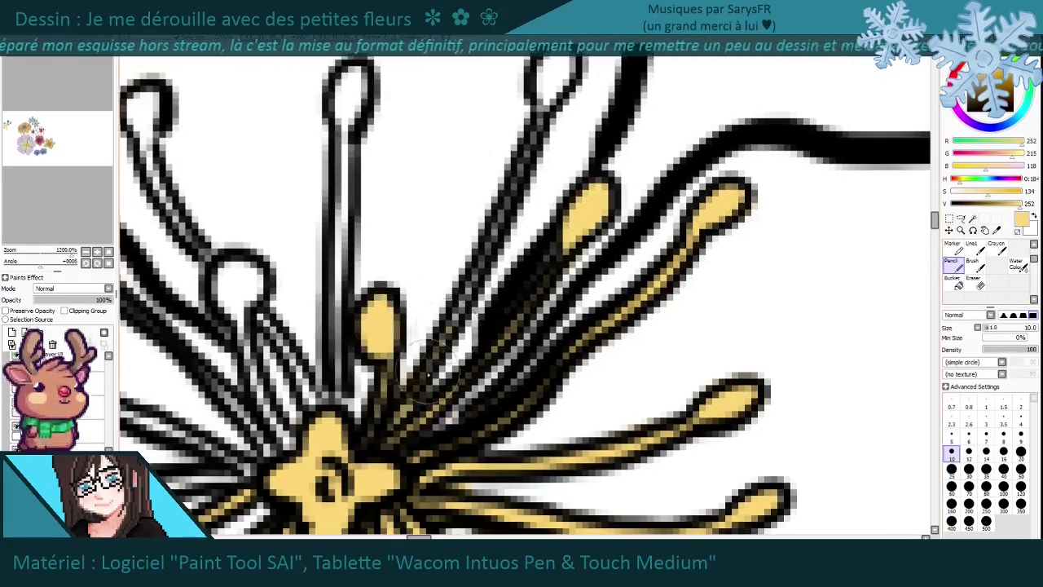
{"action": "scroll", "coordinate": [446, 329], "scroll_direction": "down", "scroll_amount": 2}
{"action": "left_click_drag", "start_coordinate": [570, 90], "coordinate": [586, 163]}
{"action": "scroll", "coordinate": [489, 244], "scroll_direction": "up", "scroll_amount": 1}
{"action": "left_click_drag", "start_coordinate": [469, 139], "coordinate": [489, 269]}
{"action": "left_click_drag", "start_coordinate": [456, 318], "coordinate": [472, 464]}
{"action": "scroll", "coordinate": [506, 311], "scroll_direction": "up", "scroll_amount": 2}
{"action": "left_click_drag", "start_coordinate": [506, 311], "coordinate": [544, 464]}
Colour the front-facing white blossom's remaining upper-left and left stamens golden yellow, cleaning up overflow with the Eraser at size 5.
{"action": "scroll", "coordinate": [544, 465], "scroll_direction": "down", "scroll_amount": 2}
{"action": "scroll", "coordinate": [505, 326], "scroll_direction": "up", "scroll_amount": 1}
{"action": "left_click_drag", "start_coordinate": [469, 191], "coordinate": [505, 334]}
{"action": "scroll", "coordinate": [505, 334], "scroll_direction": "down", "scroll_amount": 1}
{"action": "left_click_drag", "start_coordinate": [400, 273], "coordinate": [480, 391]}
{"action": "scroll", "coordinate": [495, 326], "scroll_direction": "up", "scroll_amount": 2}
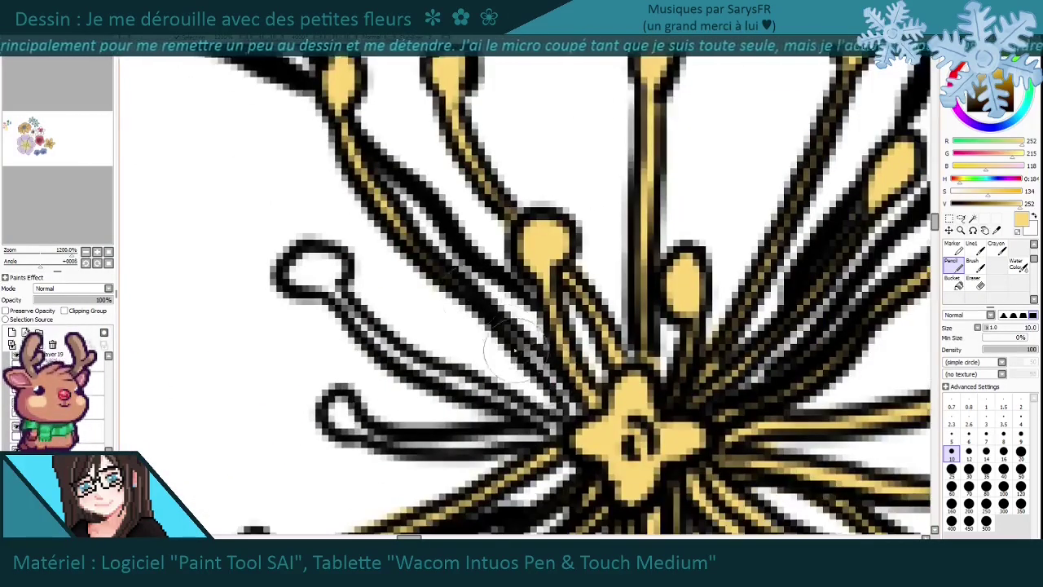
{"action": "left_click_drag", "start_coordinate": [497, 342], "coordinate": [570, 407]}
{"action": "scroll", "coordinate": [571, 407], "scroll_direction": "down", "scroll_amount": 2}
{"action": "left_click_drag", "start_coordinate": [432, 363], "coordinate": [578, 398]}
{"action": "left_click_drag", "start_coordinate": [391, 245], "coordinate": [574, 367]}
{"action": "key", "text": "e"}
{"action": "scroll", "coordinate": [611, 343], "scroll_direction": "up", "scroll_amount": 2}
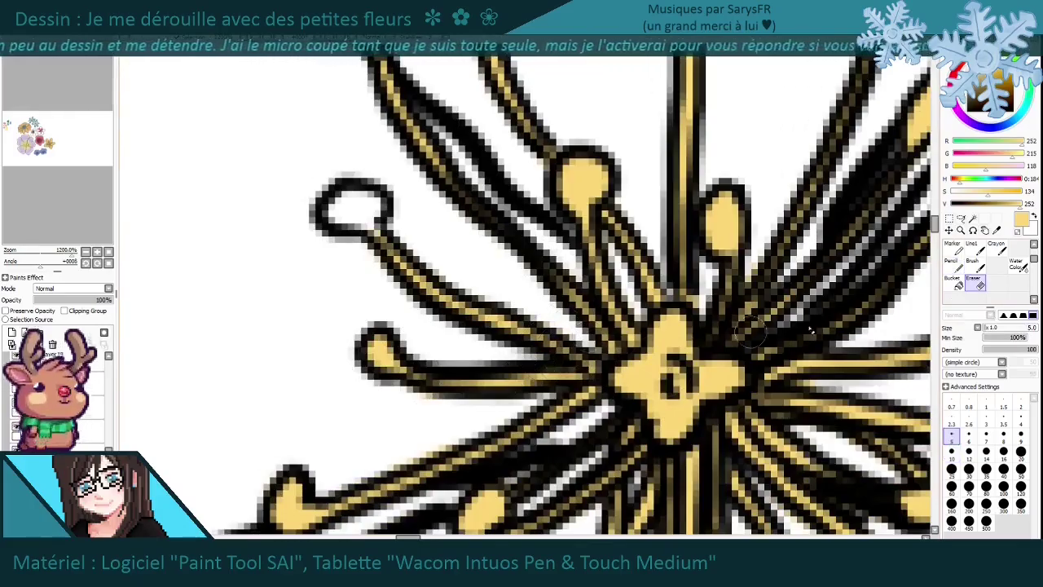
{"action": "key", "text": "n"}
{"action": "left_click_drag", "start_coordinate": [347, 207], "coordinate": [359, 219]}
Fill the orange daisy's seeded centre with ochre (213, 171, 52) using the Pencil tool at size 10.
{"action": "scroll", "coordinate": [611, 343], "scroll_direction": "down", "scroll_amount": 5}
{"action": "scroll", "coordinate": [521, 310], "scroll_direction": "up", "scroll_amount": 1}
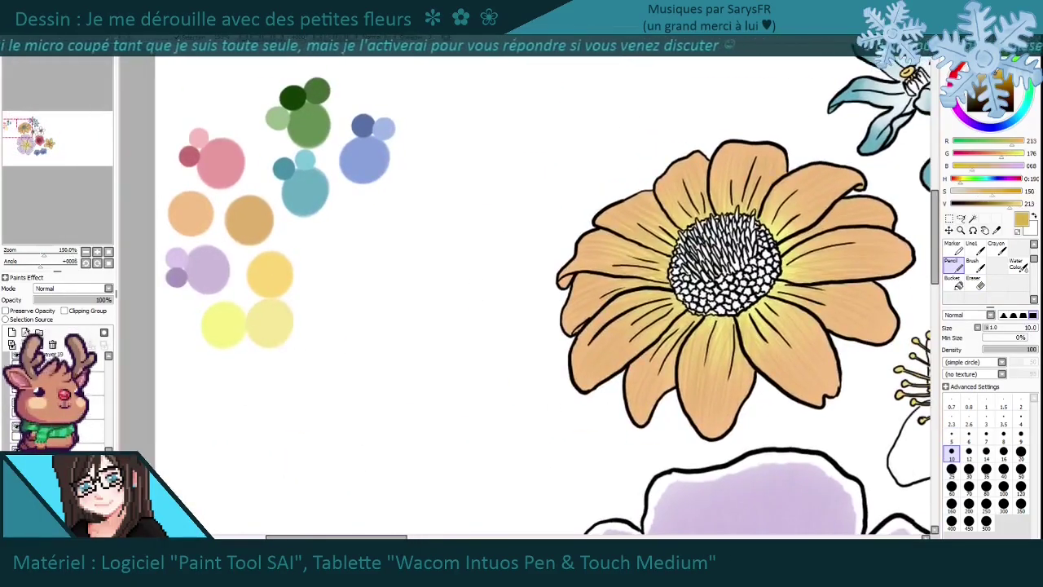
{"action": "scroll", "coordinate": [725, 261], "scroll_direction": "up", "scroll_amount": 5}
{"action": "mouse_move", "coordinate": [412, 244]}
{"action": "left_mouse_down"}
{"action": "mouse_move", "coordinate": [440, 310]}
{"action": "mouse_move", "coordinate": [513, 391]}
{"action": "mouse_move", "coordinate": [733, 322]}
{"action": "left_mouse_up"}
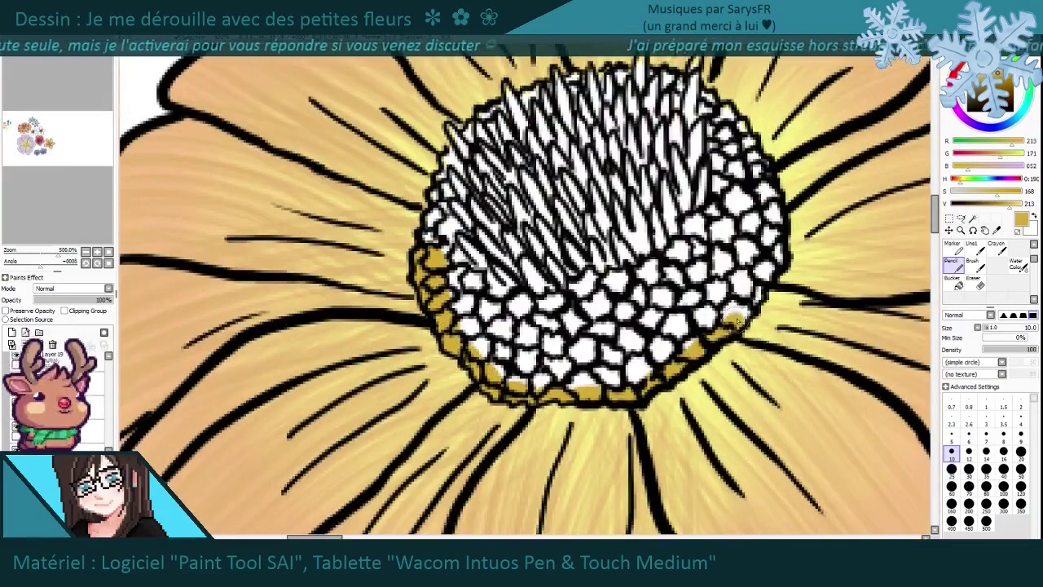
{"action": "left_click_drag", "start_coordinate": [774, 208], "coordinate": [733, 334]}
{"action": "scroll", "coordinate": [570, 309], "scroll_direction": "up", "scroll_amount": 1}
{"action": "left_click_drag", "start_coordinate": [374, 260], "coordinate": [359, 330]}
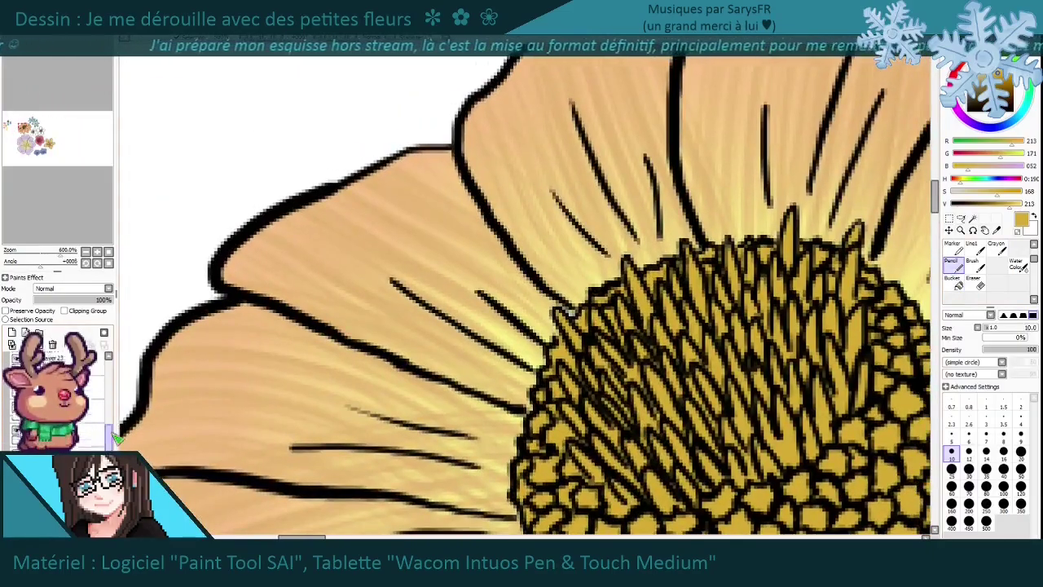
Shade both white blossoms' petals around the stamens in light grey using the Brush at size 30 with the Spread shape.
{"action": "scroll", "coordinate": [765, 202], "scroll_direction": "down", "scroll_amount": 6}
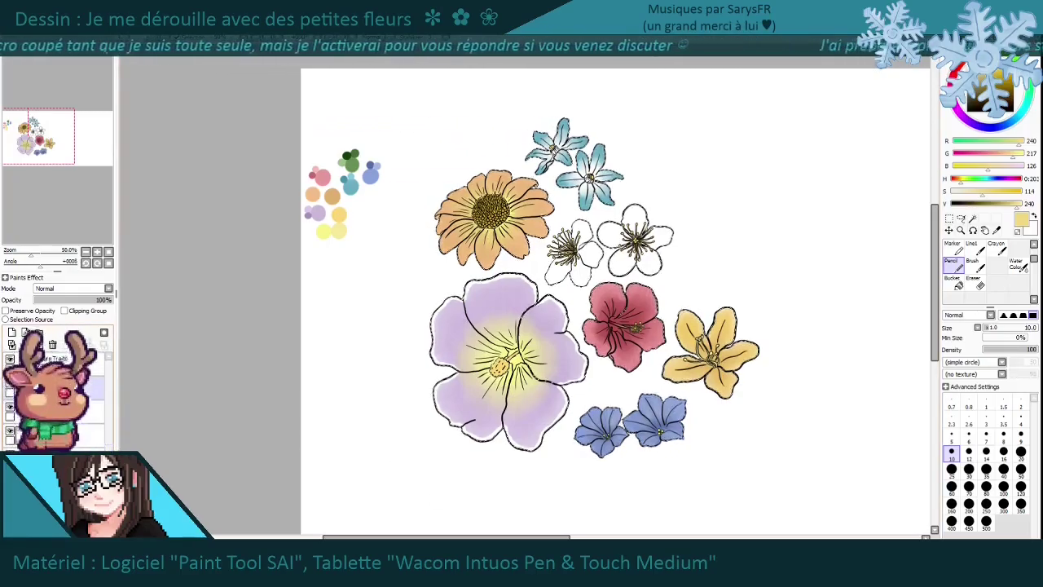
{"action": "left_click", "coordinate": [972, 260]}
{"action": "scroll", "coordinate": [574, 259], "scroll_direction": "up", "scroll_amount": 5}
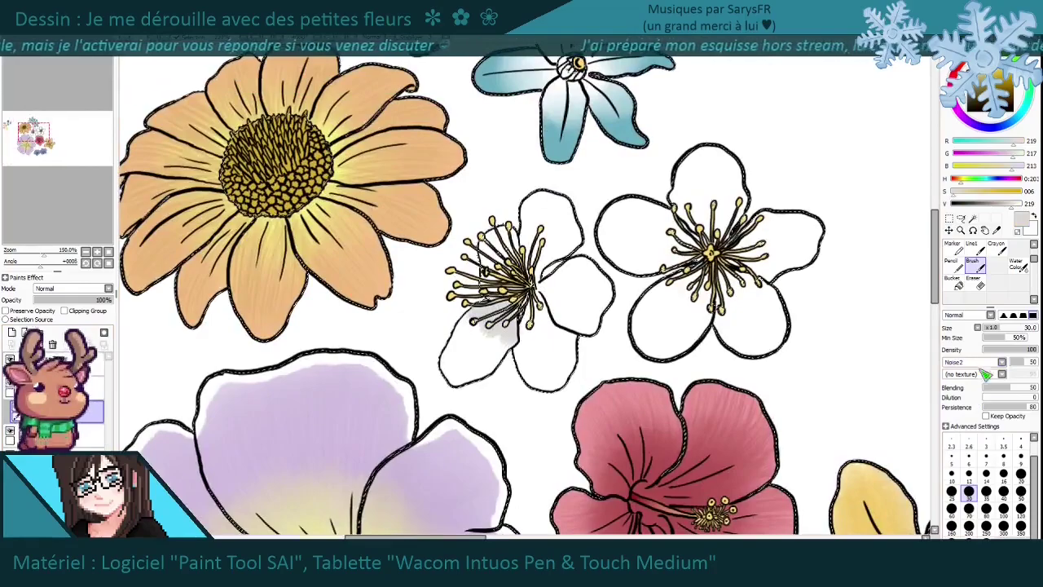
{"action": "scroll", "coordinate": [502, 341], "scroll_direction": "up", "scroll_amount": 1}
{"action": "left_click_drag", "start_coordinate": [594, 334], "coordinate": [542, 285]}
{"action": "left_click_drag", "start_coordinate": [741, 262], "coordinate": [629, 269]}
{"action": "left_click_drag", "start_coordinate": [570, 359], "coordinate": [643, 363]}
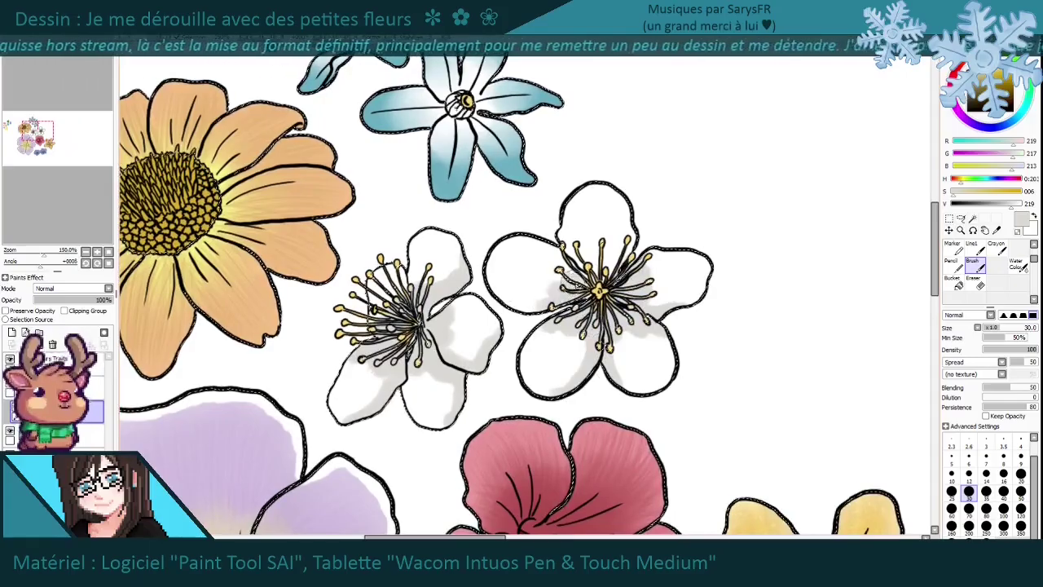
Try shading both teal flowers' petals around their centres in dark teal (9, 87, 108) using the Brush at size 30.
{"action": "left_click", "coordinate": [57, 387]}
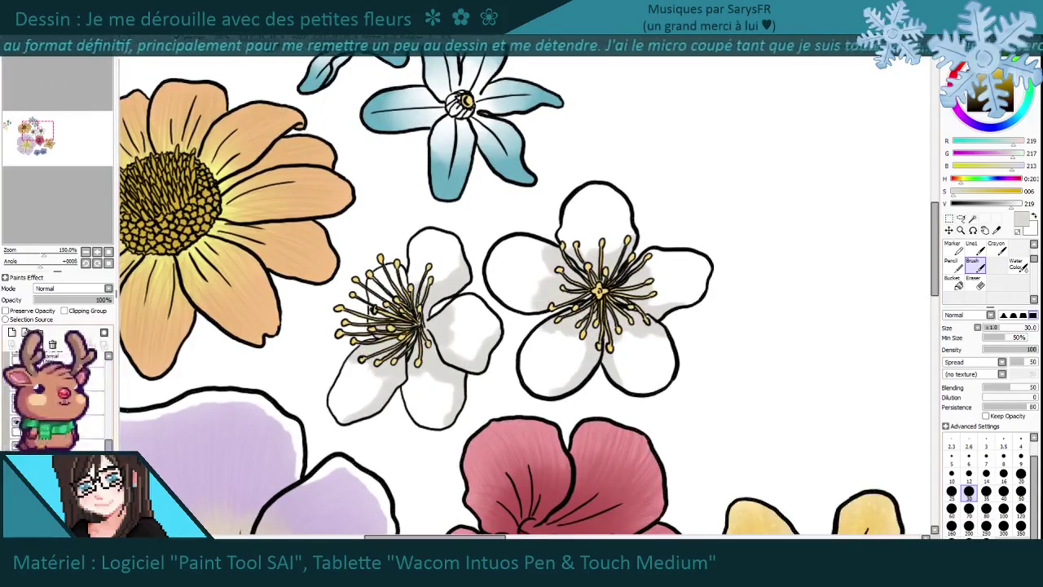
{"action": "scroll", "coordinate": [717, 310], "scroll_direction": "down", "scroll_amount": 2}
{"action": "scroll", "coordinate": [595, 306], "scroll_direction": "up", "scroll_amount": 2}
{"action": "left_click_drag", "start_coordinate": [595, 306], "coordinate": [472, 322]}
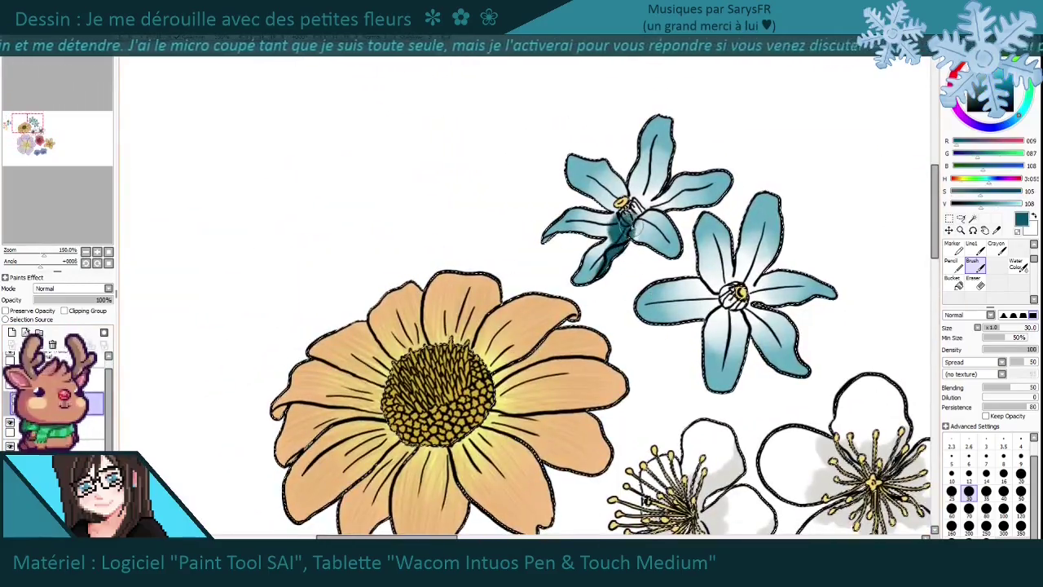
{"action": "left_click_drag", "start_coordinate": [701, 303], "coordinate": [563, 269]}
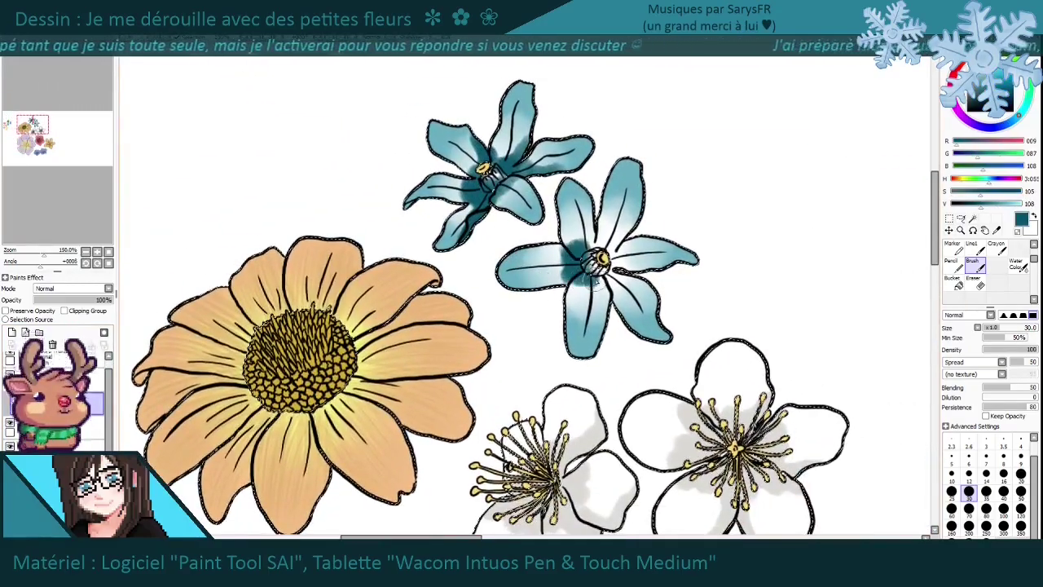
Blend the teal flowers' dark shading with the Water Color tool at size 30 and lasso around both flowers.
{"action": "left_click", "coordinate": [1016, 264]}
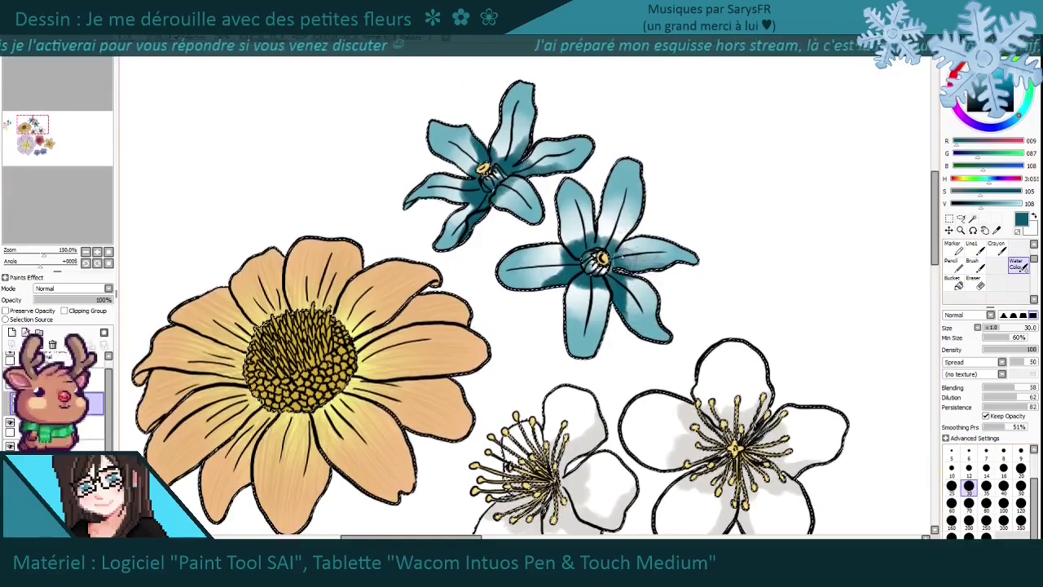
{"action": "scroll", "coordinate": [570, 269], "scroll_direction": "up", "scroll_amount": 2}
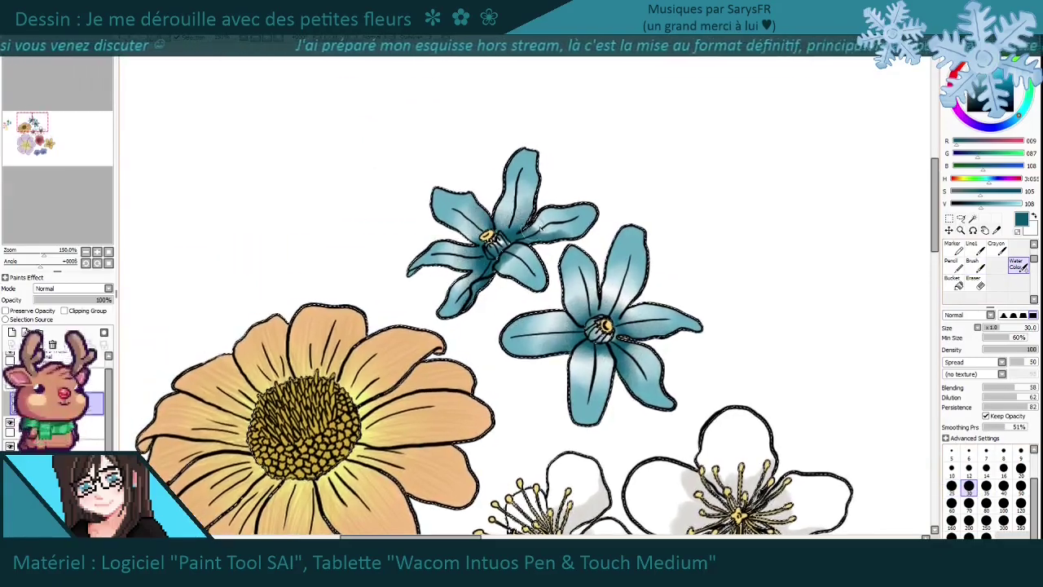
{"action": "scroll", "coordinate": [376, 369], "scroll_direction": "down", "scroll_amount": 2}
{"action": "key", "text": "l"}
{"action": "left_click_drag", "start_coordinate": [403, 148], "coordinate": [431, 121]}
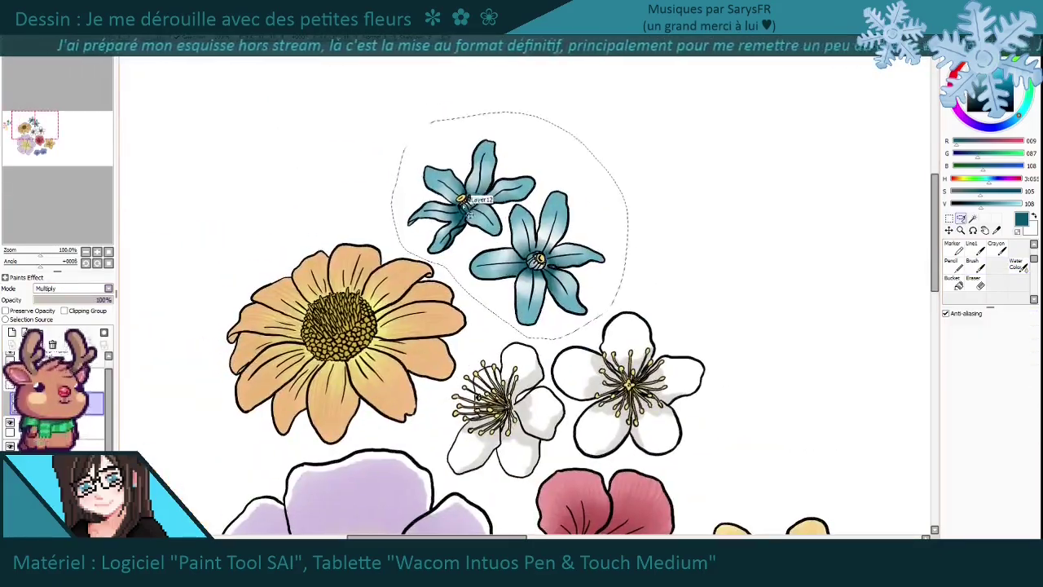
Shade both white blossoms' petals around the stamens in light grey (219, 217, 213) with the Brush on the Multiply layer.
{"action": "key", "text": "b"}
{"action": "scroll", "coordinate": [613, 358], "scroll_direction": "up", "scroll_amount": 2}
{"action": "scroll", "coordinate": [614, 358], "scroll_direction": "up", "scroll_amount": 2}
{"action": "scroll", "coordinate": [614, 358], "scroll_direction": "down", "scroll_amount": 2}
{"action": "scroll", "coordinate": [614, 357], "scroll_direction": "down", "scroll_amount": 2}
{"action": "left_click", "coordinate": [614, 358], "text": "alt"}
{"action": "scroll", "coordinate": [614, 358], "scroll_direction": "up", "scroll_amount": 2}
{"action": "left_click_drag", "start_coordinate": [864, 216], "coordinate": [831, 240]}
{"action": "left_click_drag", "start_coordinate": [741, 188], "coordinate": [912, 220]}
{"action": "mouse_move", "coordinate": [766, 244]}
{"action": "left_mouse_down"}
{"action": "mouse_move", "coordinate": [823, 318]}
{"action": "mouse_move", "coordinate": [725, 339]}
{"action": "left_mouse_up"}
Soften the white blossoms' grey shading into the petals with the Water Color tool at size 30.
{"action": "key", "text": "c"}
{"action": "left_click_drag", "start_coordinate": [734, 212], "coordinate": [806, 338]}
{"action": "scroll", "coordinate": [646, 371], "scroll_direction": "down", "scroll_amount": 2}
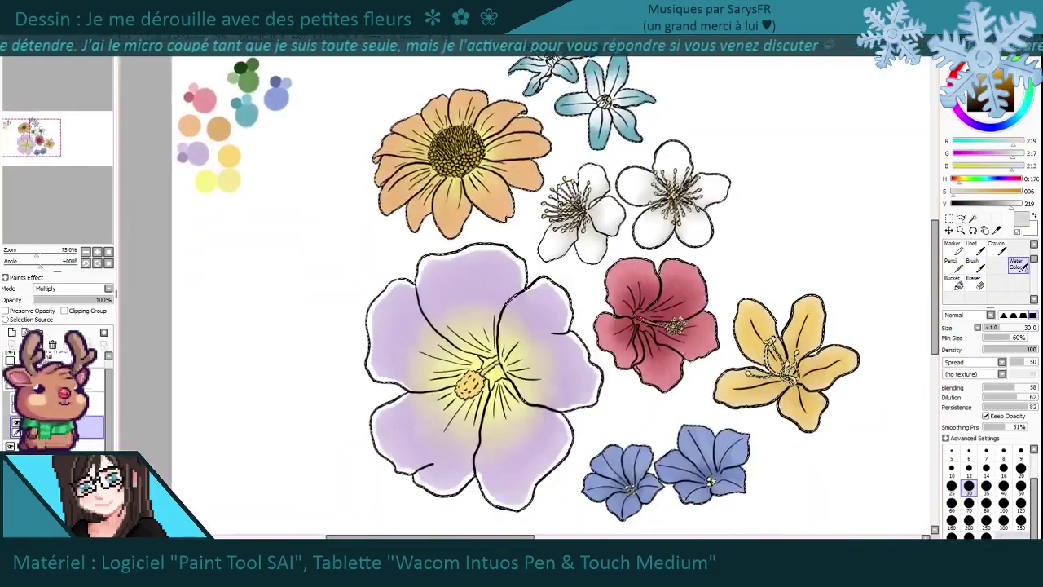
Shade the red hibiscus around its throat in dark red (105, 0, 0) using the Brush at size 40.
{"action": "scroll", "coordinate": [645, 370], "scroll_direction": "up", "scroll_amount": 1}
{"action": "scroll", "coordinate": [652, 367], "scroll_direction": "down", "scroll_amount": 1}
{"action": "scroll", "coordinate": [704, 298], "scroll_direction": "up", "scroll_amount": 3}
{"action": "key", "text": "l"}
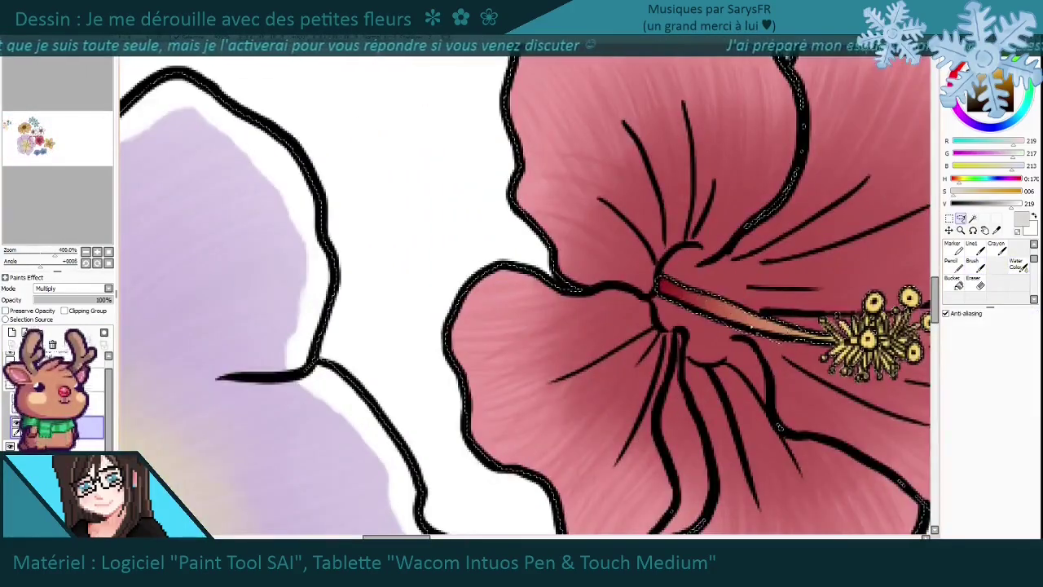
{"action": "scroll", "coordinate": [135, 74], "scroll_direction": "down", "scroll_amount": 3}
{"action": "key", "text": "b"}
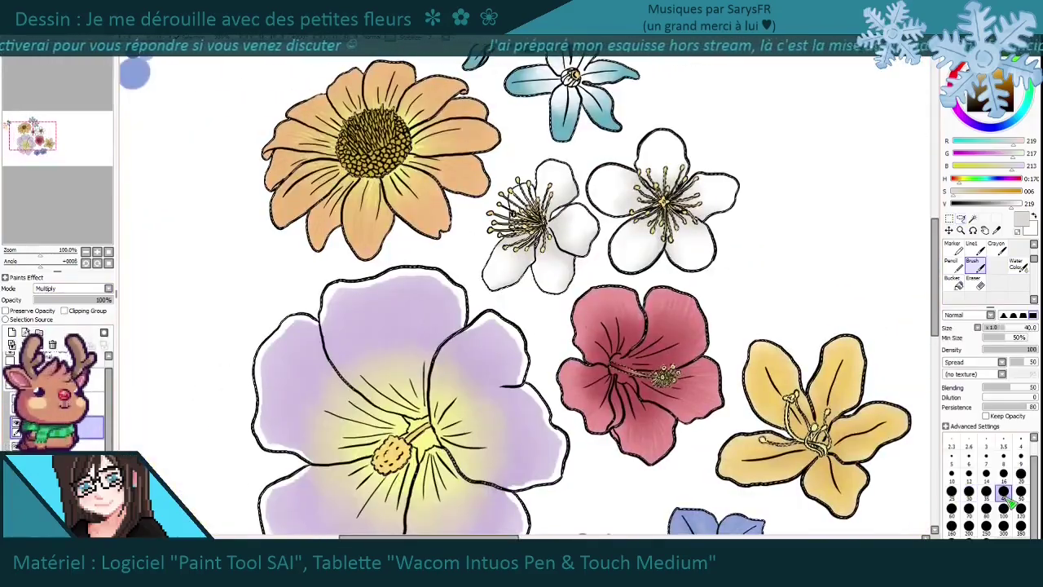
{"action": "scroll", "coordinate": [701, 375], "scroll_direction": "up", "scroll_amount": 3}
{"action": "left_click", "coordinate": [707, 376], "text": "alt"}
Blend the hibiscus's dark red shading with Water Color at size 30 and clean it off the pistil with the Eraser at size 10.
{"action": "key", "text": "c"}
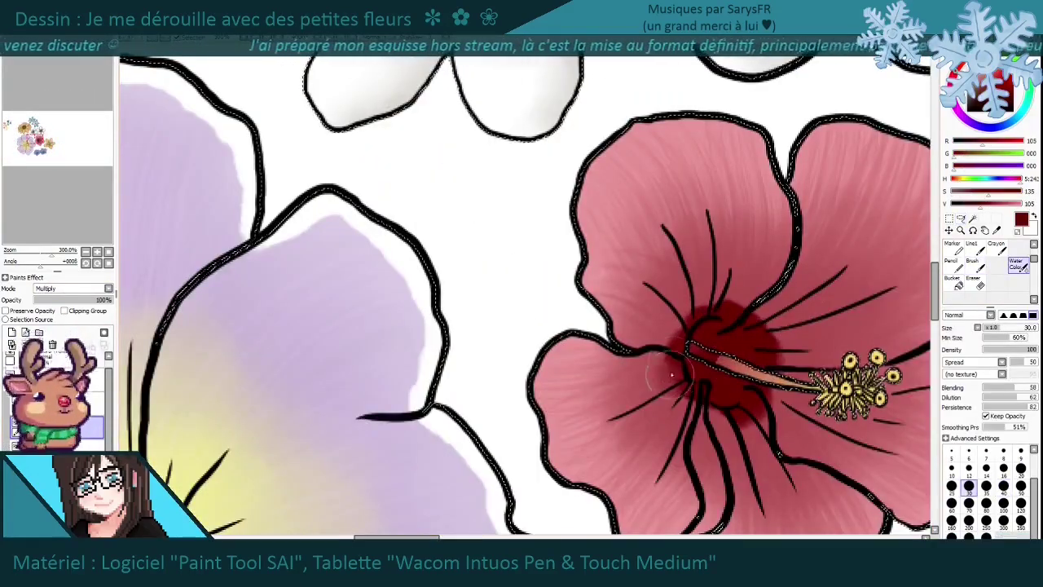
{"action": "scroll", "coordinate": [743, 405], "scroll_direction": "down", "scroll_amount": 3}
{"action": "key", "text": "e"}
{"action": "scroll", "coordinate": [617, 308], "scroll_direction": "up", "scroll_amount": 5}
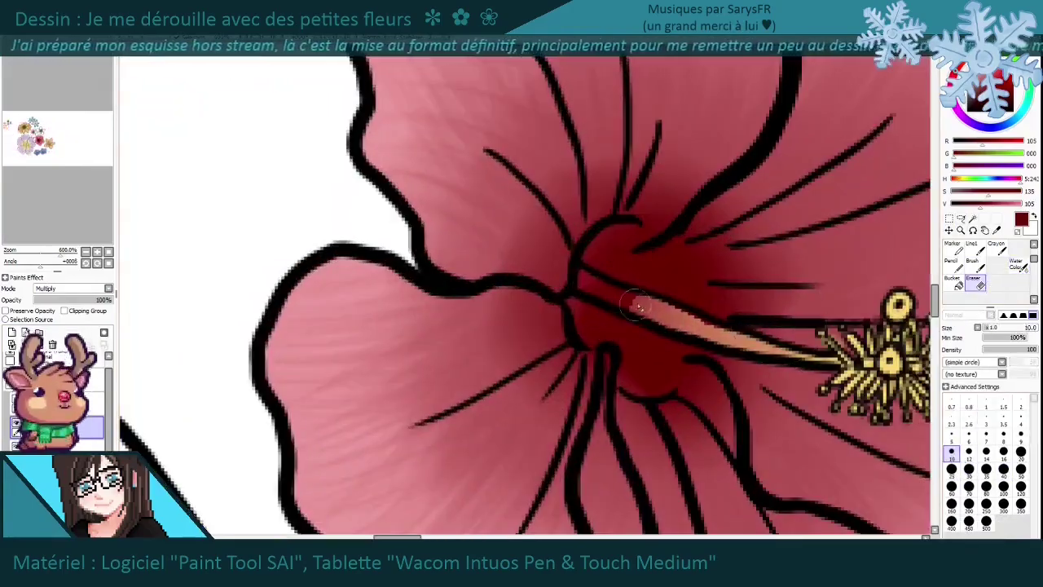
{"action": "scroll", "coordinate": [758, 411], "scroll_direction": "down", "scroll_amount": 3}
{"action": "scroll", "coordinate": [632, 419], "scroll_direction": "down", "scroll_amount": 1}
Shade the yellow lily's inner petals in light orange-brown (219, 165, 93) using the Brush at size 40.
{"action": "key", "text": "b"}
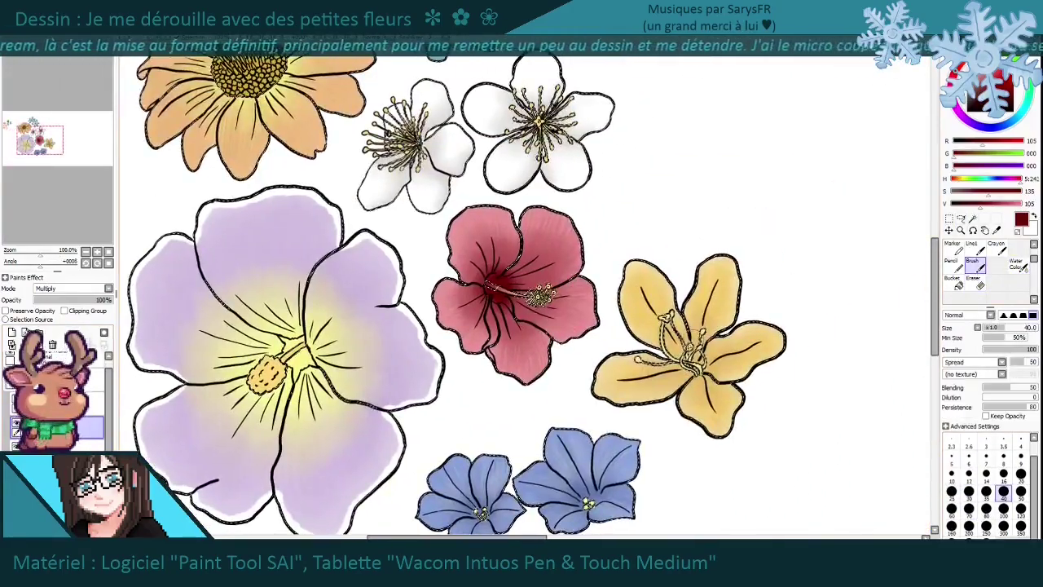
{"action": "left_click", "coordinate": [675, 350], "text": "alt"}
{"action": "scroll", "coordinate": [754, 184], "scroll_direction": "up", "scroll_amount": 2}
{"action": "left_click_drag", "start_coordinate": [628, 285], "coordinate": [660, 300]}
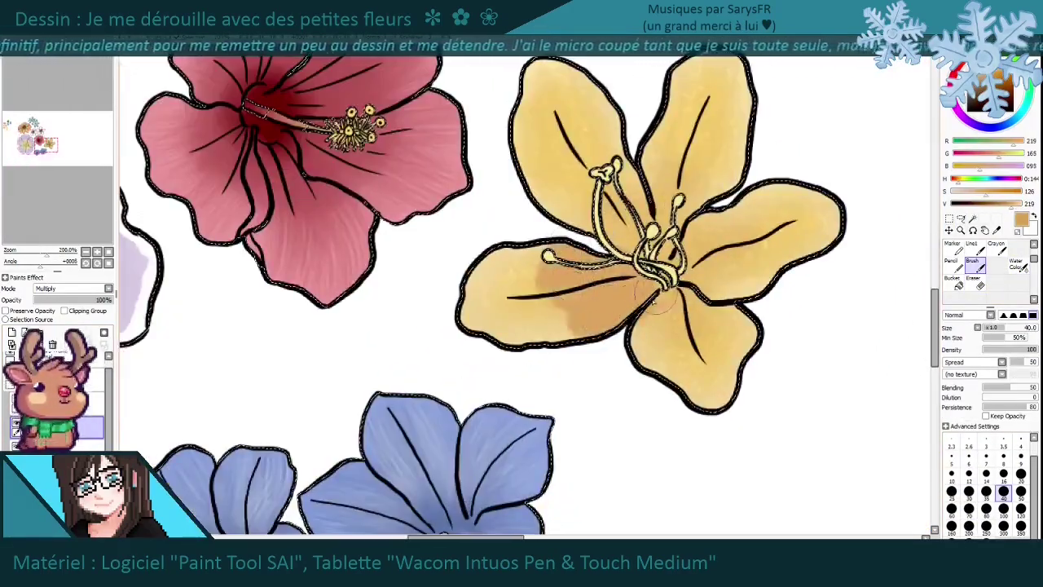
{"action": "left_click_drag", "start_coordinate": [717, 187], "coordinate": [599, 159]}
Deepen the yellow lily's heart with darker brown (171, 123, 61) and blend the shading with Water Color at size 30.
{"action": "left_click", "coordinate": [652, 285], "text": "alt"}
{"action": "key", "text": "n"}
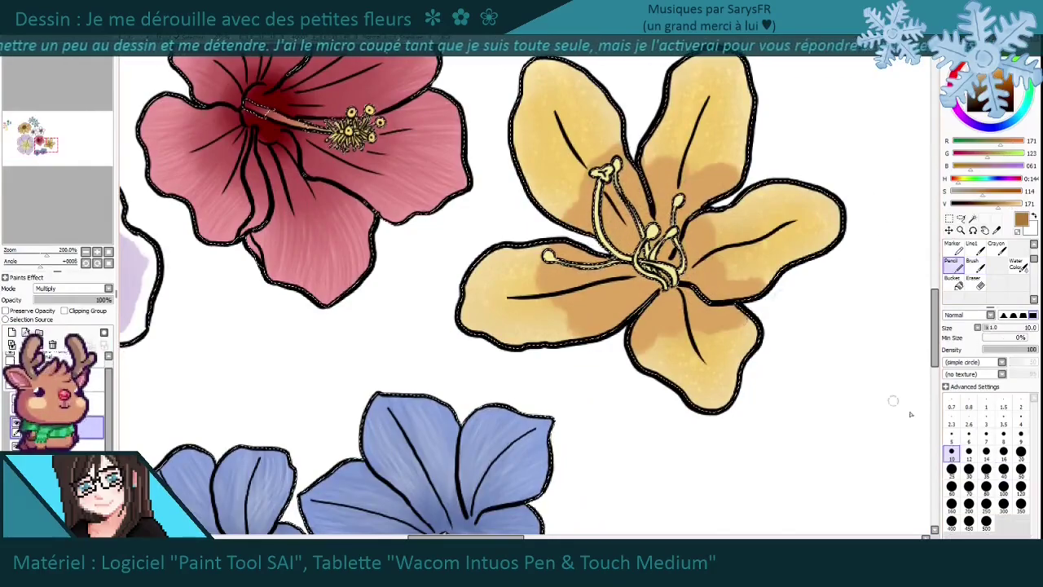
{"action": "key", "text": "c"}
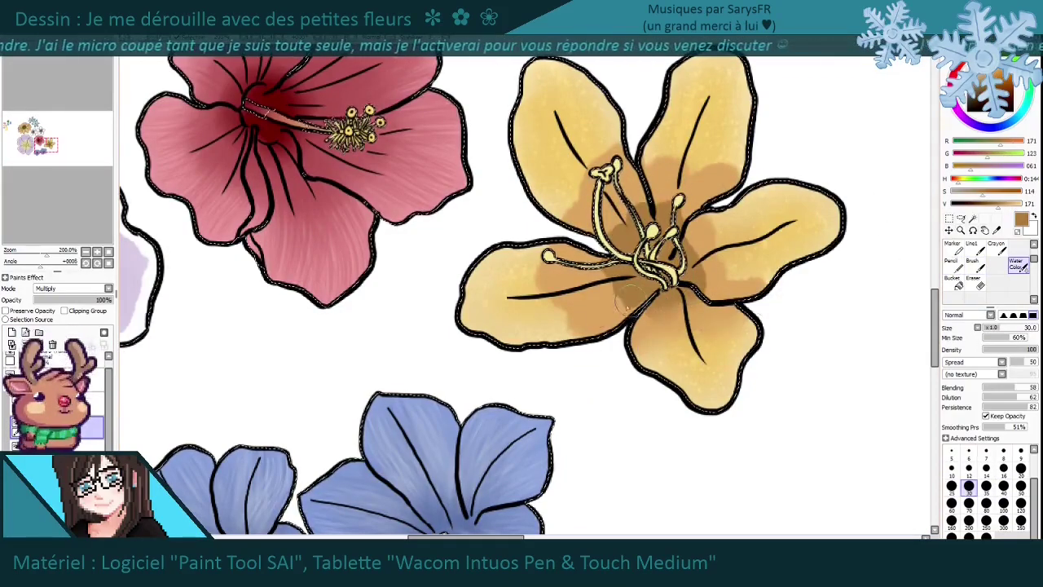
{"action": "scroll", "coordinate": [772, 402], "scroll_direction": "down", "scroll_amount": 1}
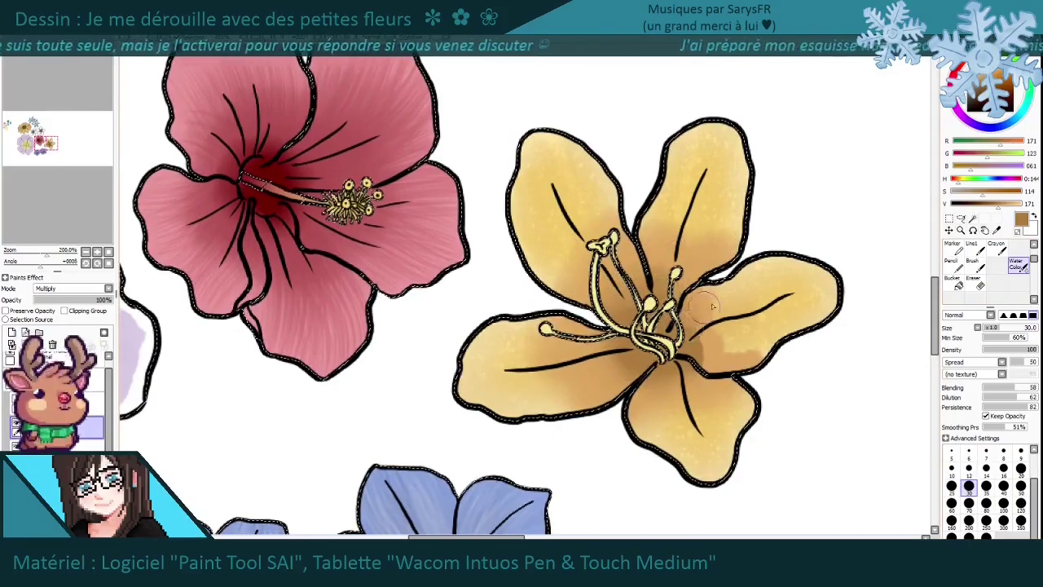
{"action": "scroll", "coordinate": [772, 403], "scroll_direction": "down", "scroll_amount": 2}
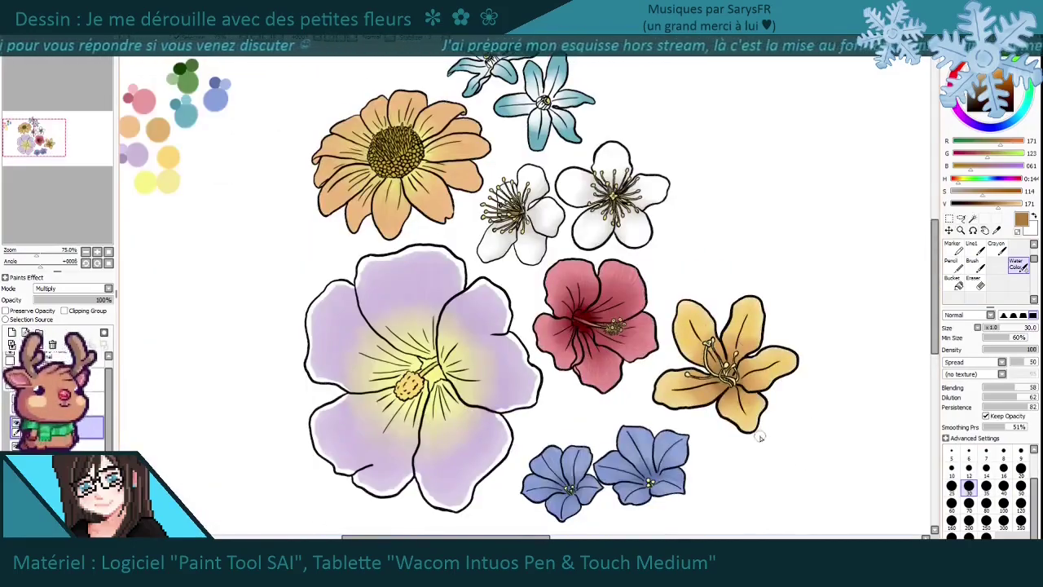
{"action": "scroll", "coordinate": [753, 447], "scroll_direction": "down", "scroll_amount": 1}
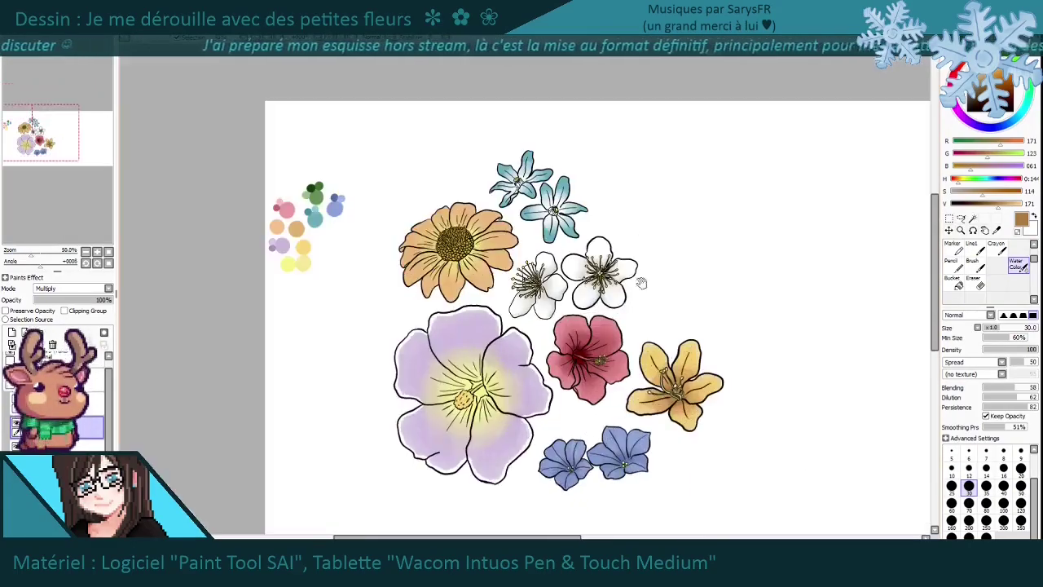
Shade both blue flowers' centres in dark blue (43, 71, 135) with the Brush and blend with Water Color at size 30.
{"action": "key", "text": "b"}
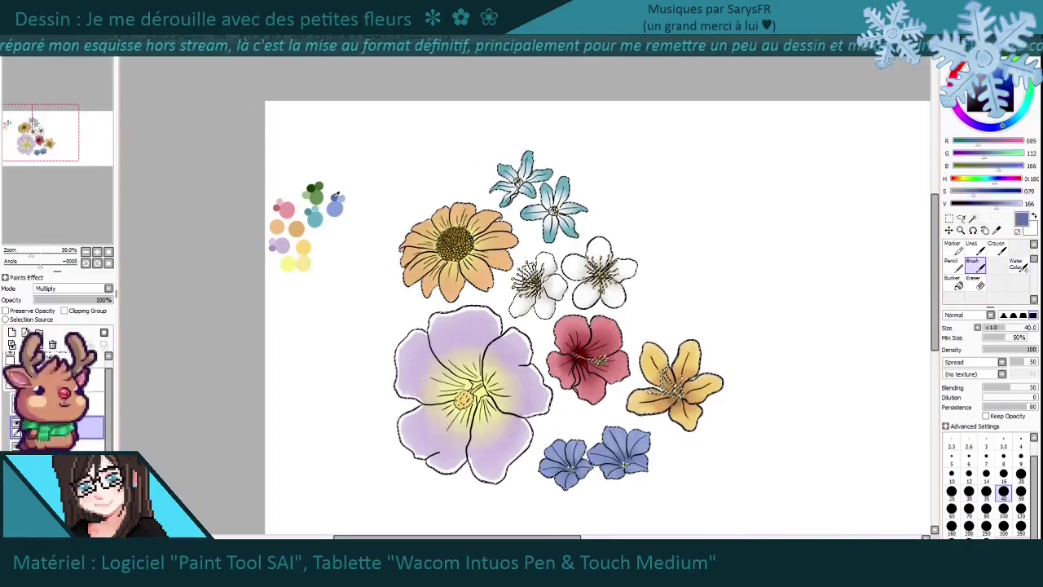
{"action": "left_click", "coordinate": [622, 455], "text": "alt"}
{"action": "scroll", "coordinate": [592, 491], "scroll_direction": "up", "scroll_amount": 2}
{"action": "key", "text": "c"}
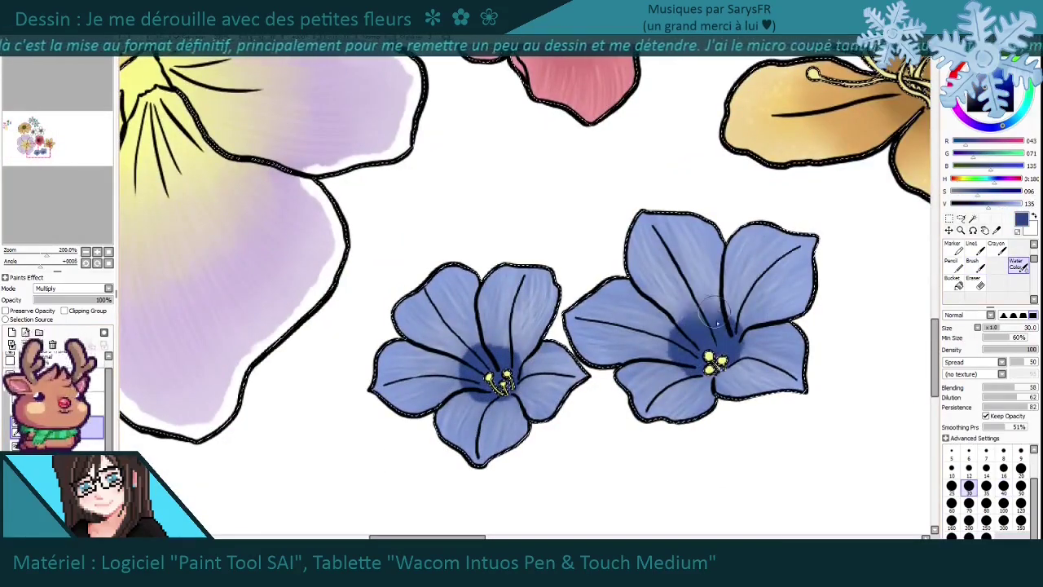
{"action": "scroll", "coordinate": [646, 305], "scroll_direction": "down", "scroll_amount": 2}
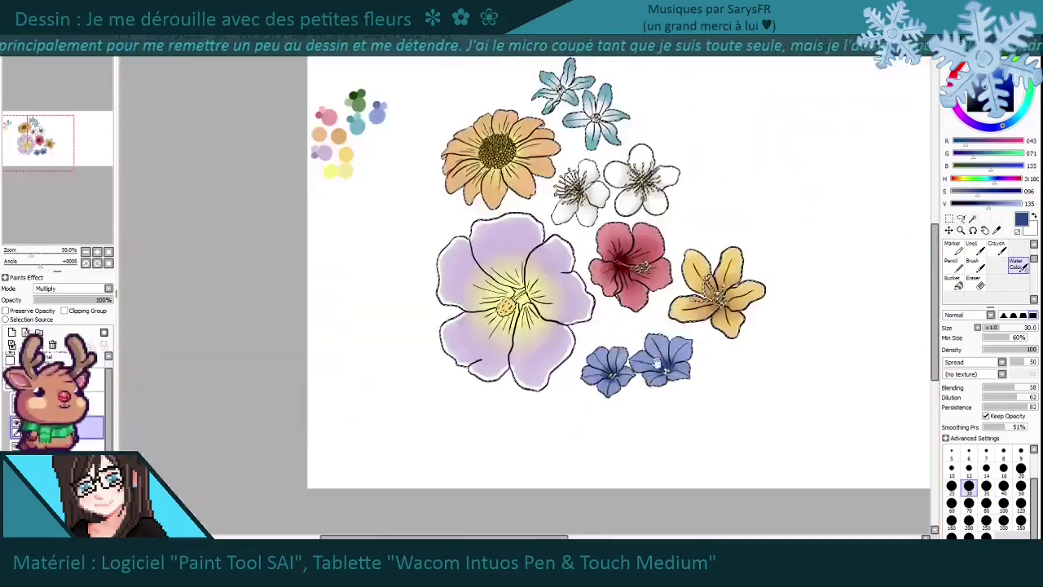
Paint brown (168, 110, 31) shadows where the orange daisy's lower and right petals overlap, using the Brush at size 25.
{"action": "scroll", "coordinate": [646, 306], "scroll_direction": "up", "scroll_amount": 1}
{"action": "left_click_drag", "start_coordinate": [223, 120], "coordinate": [297, 158]}
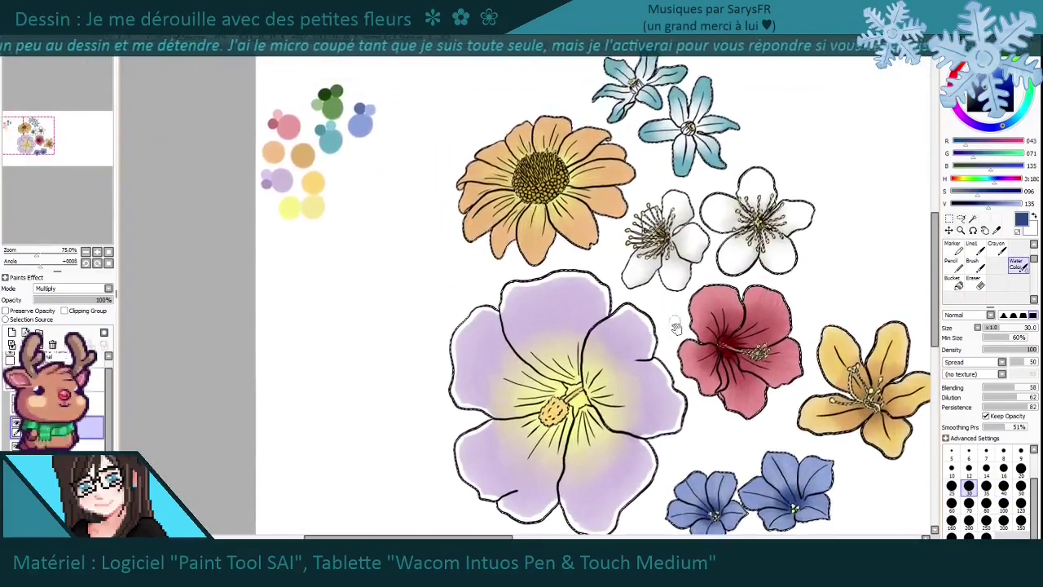
{"action": "left_click", "coordinate": [299, 158], "text": "alt"}
{"action": "scroll", "coordinate": [501, 198], "scroll_direction": "up", "scroll_amount": 3}
{"action": "key", "text": "b"}
{"action": "left_click_drag", "start_coordinate": [480, 322], "coordinate": [556, 256]}
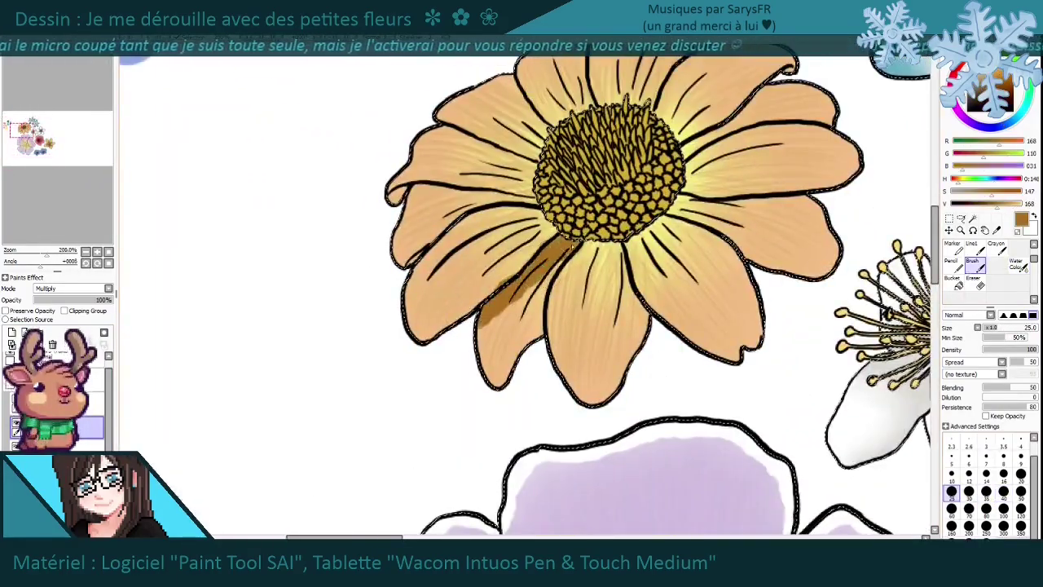
{"action": "scroll", "coordinate": [541, 289], "scroll_direction": "up", "scroll_amount": 1}
{"action": "left_click_drag", "start_coordinate": [529, 302], "coordinate": [485, 342]}
{"action": "left_click_drag", "start_coordinate": [790, 269], "coordinate": [750, 301]}
{"action": "scroll", "coordinate": [730, 247], "scroll_direction": "up", "scroll_amount": 2}
{"action": "left_click_drag", "start_coordinate": [806, 179], "coordinate": [738, 224]}
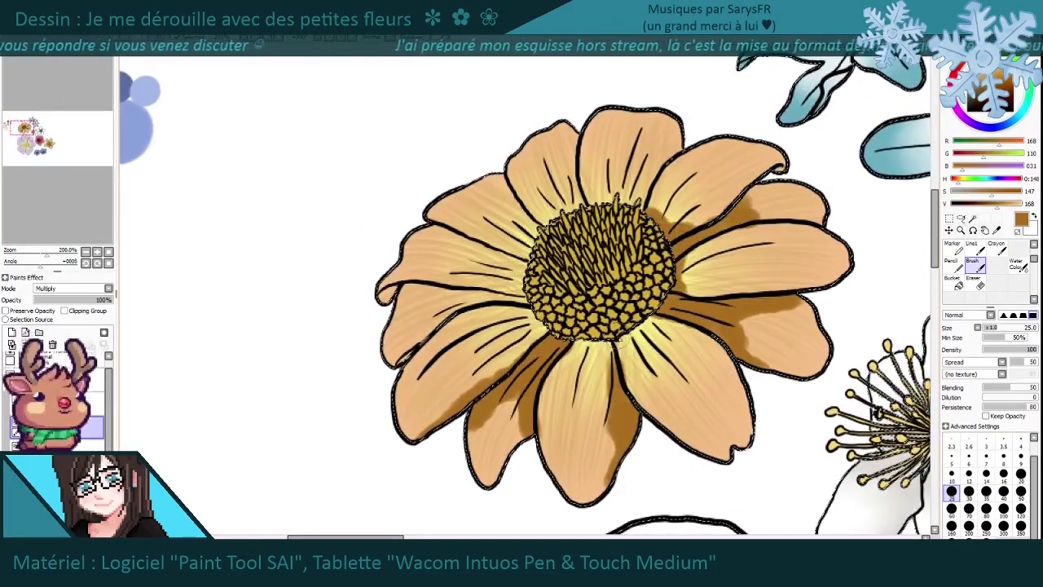
Add brown shadows to the daisy's left petals and around the seeded centre's upper edge using the Brush at size 16.
{"action": "scroll", "coordinate": [448, 362], "scroll_direction": "up", "scroll_amount": 2}
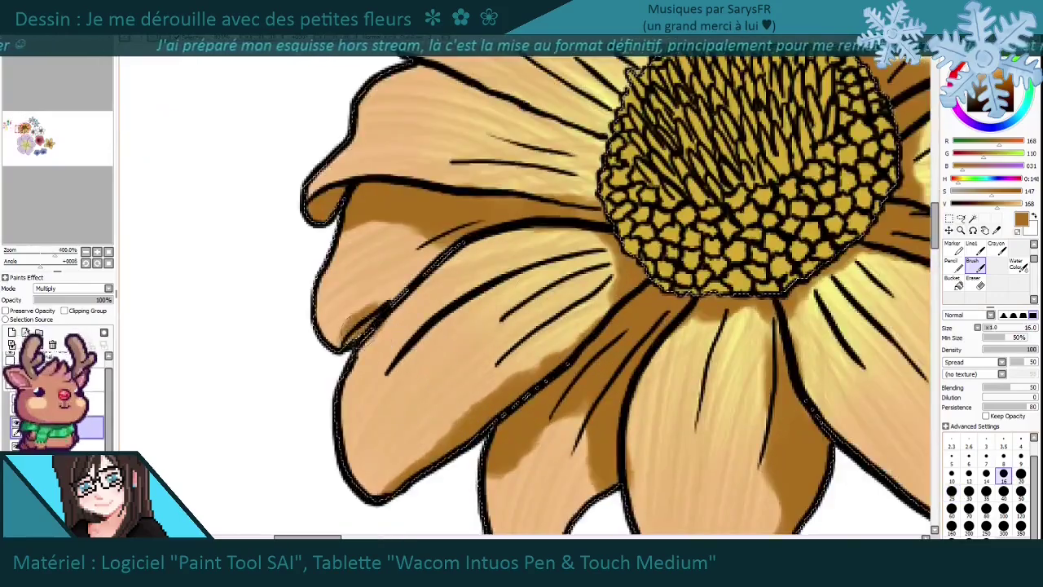
{"action": "key", "text": "e"}
{"action": "scroll", "coordinate": [418, 251], "scroll_direction": "up", "scroll_amount": 1}
{"action": "key", "text": "b"}
{"action": "scroll", "coordinate": [384, 298], "scroll_direction": "up", "scroll_amount": 1}
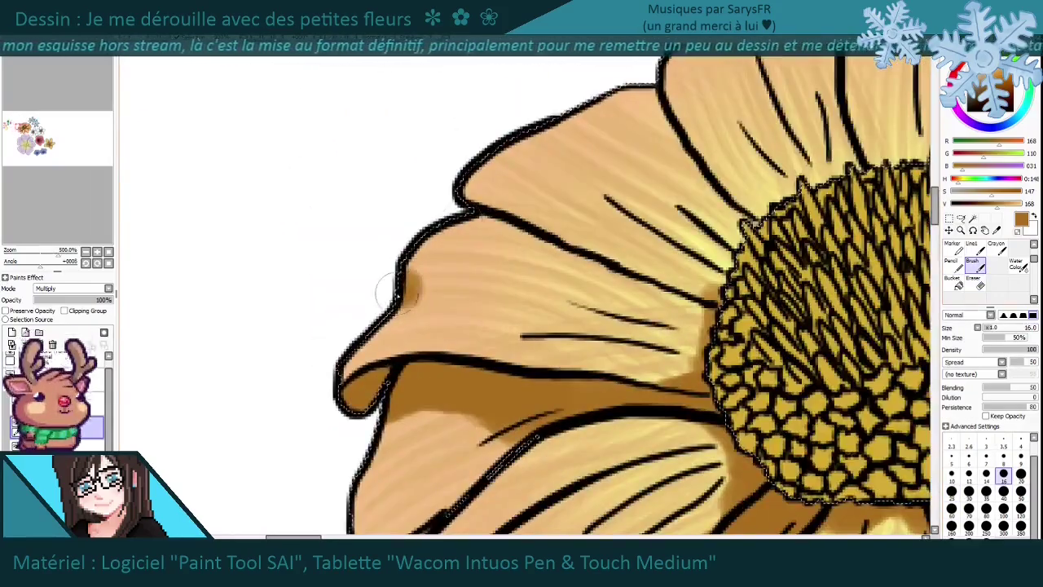
{"action": "scroll", "coordinate": [707, 250], "scroll_direction": "down", "scroll_amount": 8}
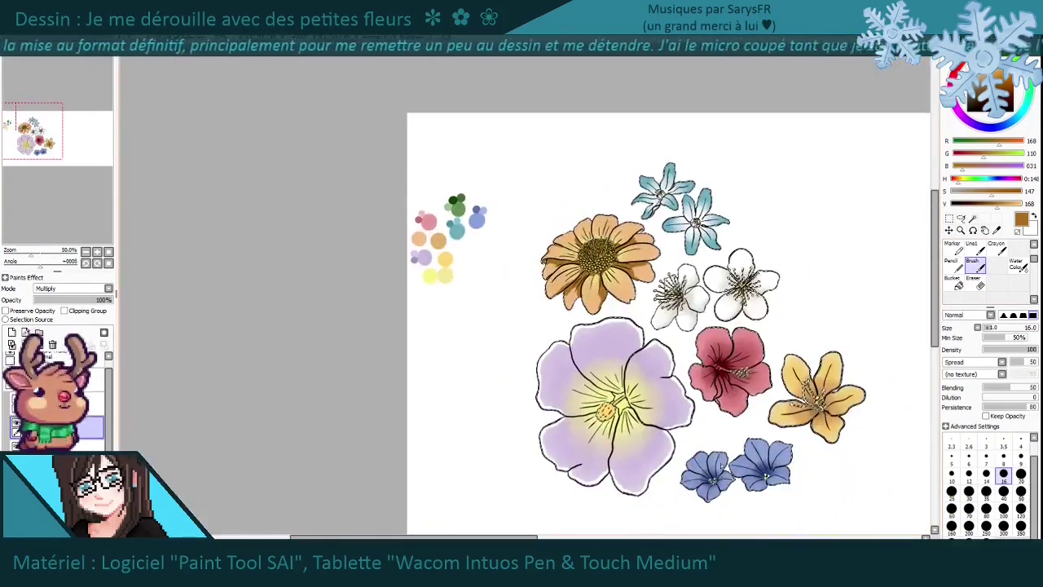
{"action": "scroll", "coordinate": [627, 229], "scroll_direction": "up", "scroll_amount": 6}
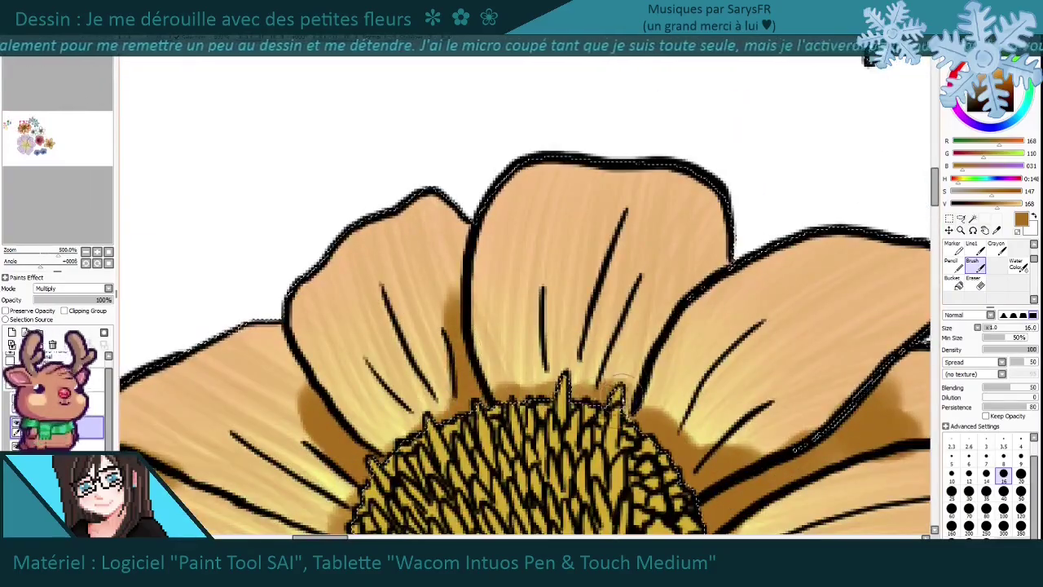
Refine the brown shadows on the daisy's right petals and curled petal tip with the Brush at size 10.
{"action": "scroll", "coordinate": [657, 186], "scroll_direction": "down", "scroll_amount": 3}
{"action": "scroll", "coordinate": [657, 186], "scroll_direction": "up", "scroll_amount": 4}
{"action": "key", "text": "bracketleft"}
{"action": "key", "text": "bracketleft"}
{"action": "key", "text": "bracketleft"}
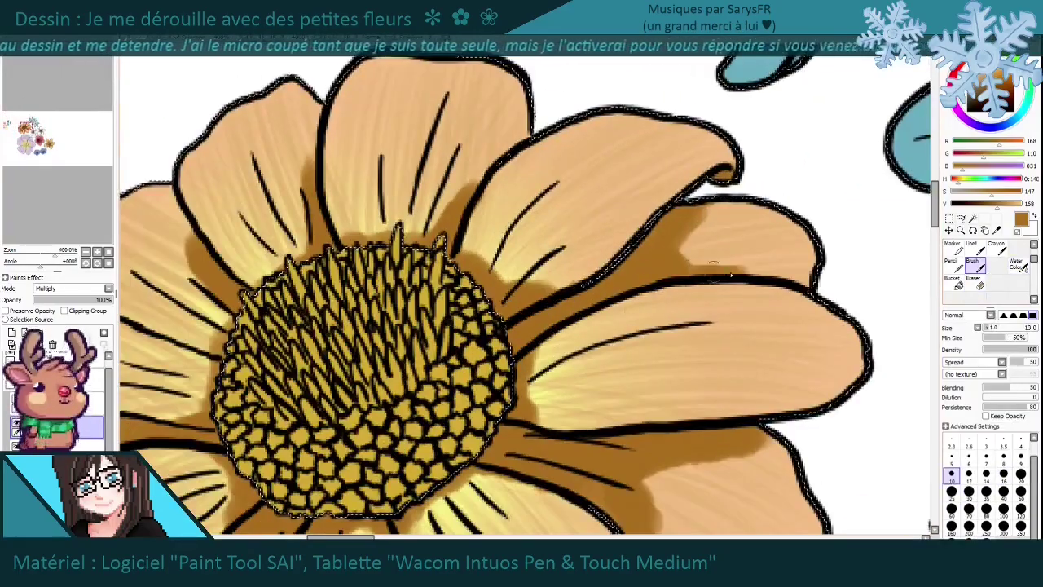
{"action": "scroll", "coordinate": [610, 355], "scroll_direction": "down", "scroll_amount": 5}
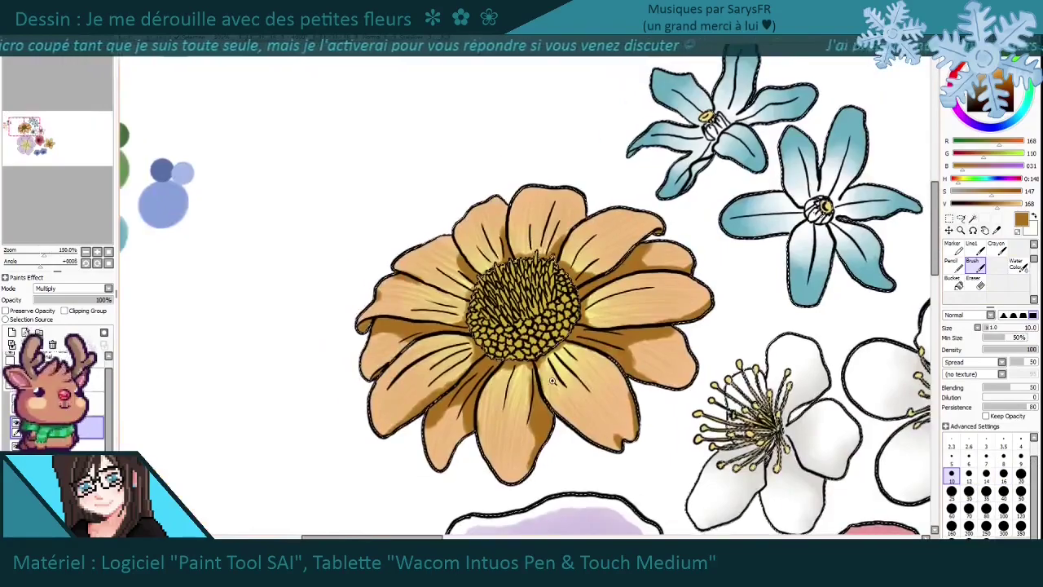
Blend the brown shadows across the daisy's petals with the Water Color tool at size 20.
{"action": "left_click", "coordinate": [1017, 265]}
{"action": "scroll", "coordinate": [400, 407], "scroll_direction": "up", "scroll_amount": 2}
{"action": "key", "text": "bracketleft"}
{"action": "key", "text": "bracketleft"}
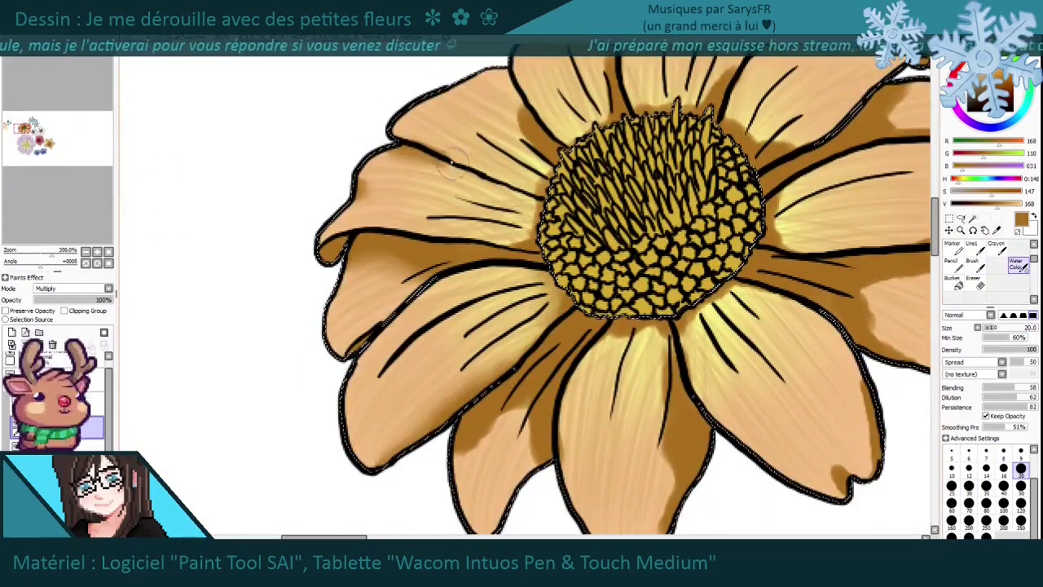
{"action": "left_click_drag", "start_coordinate": [511, 119], "coordinate": [425, 12]}
{"action": "left_click_drag", "start_coordinate": [747, 364], "coordinate": [621, 528]}
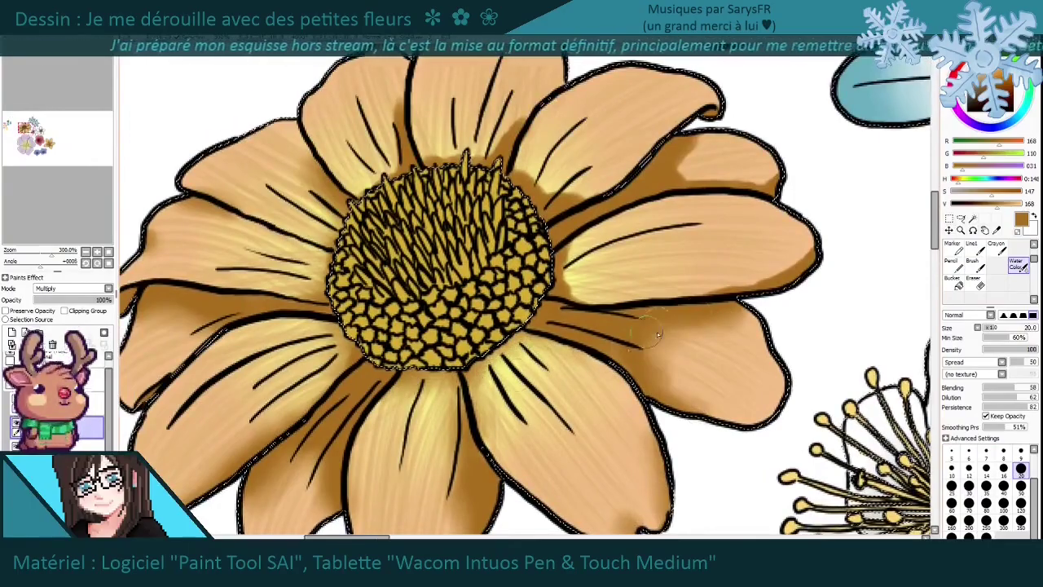
{"action": "left_click_drag", "start_coordinate": [706, 175], "coordinate": [762, 324]}
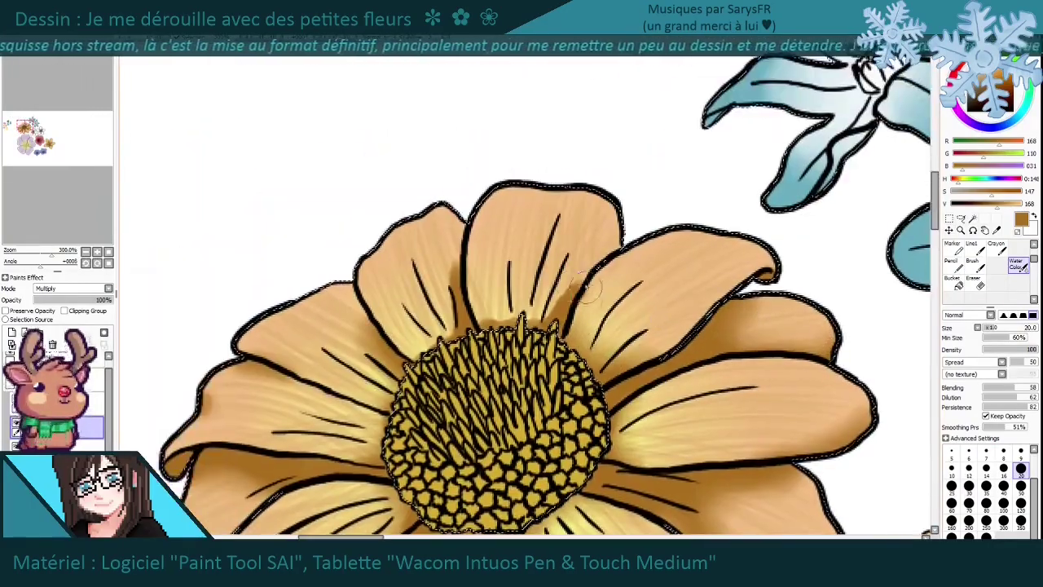
{"action": "scroll", "coordinate": [464, 331], "scroll_direction": "down", "scroll_amount": 4}
Clear the selection and set the Multiply shading layer's opacity to 75%.
{"action": "key", "text": "a"}
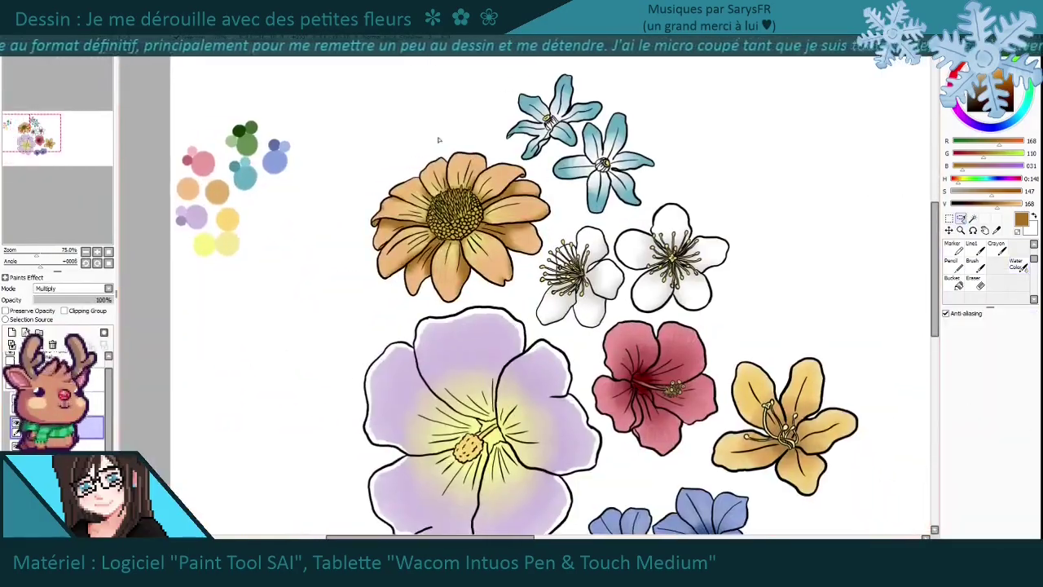
{"action": "key", "text": "ctrl+d"}
{"action": "left_click", "coordinate": [87, 300]}
{"action": "key", "text": "ctrl+minus"}
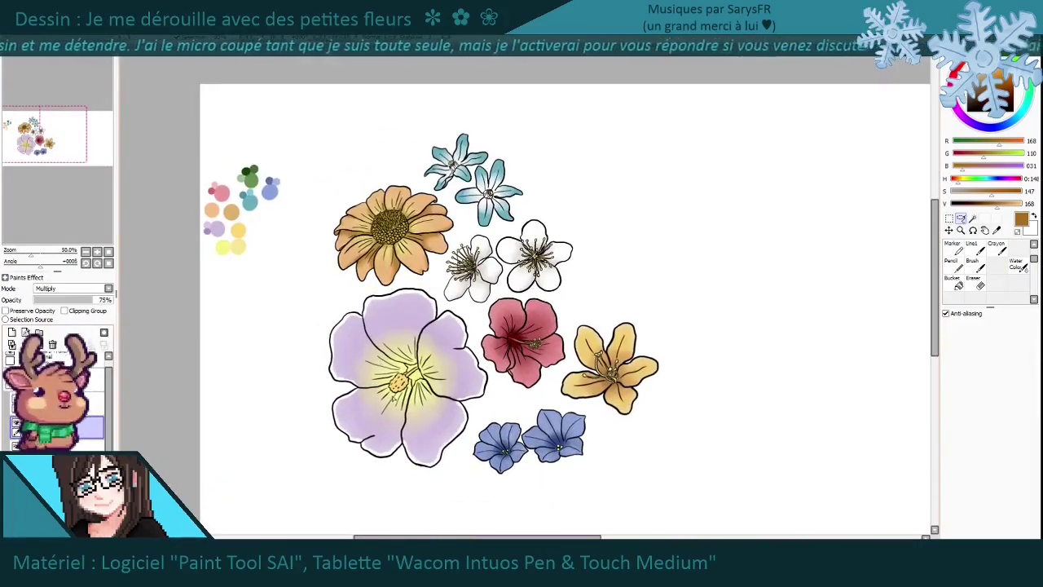
Paint ochre shading over the yellow centre of the large purple flower with the Brush at size 40.
{"action": "left_click_drag", "start_coordinate": [521, 310], "coordinate": [537, 302]}
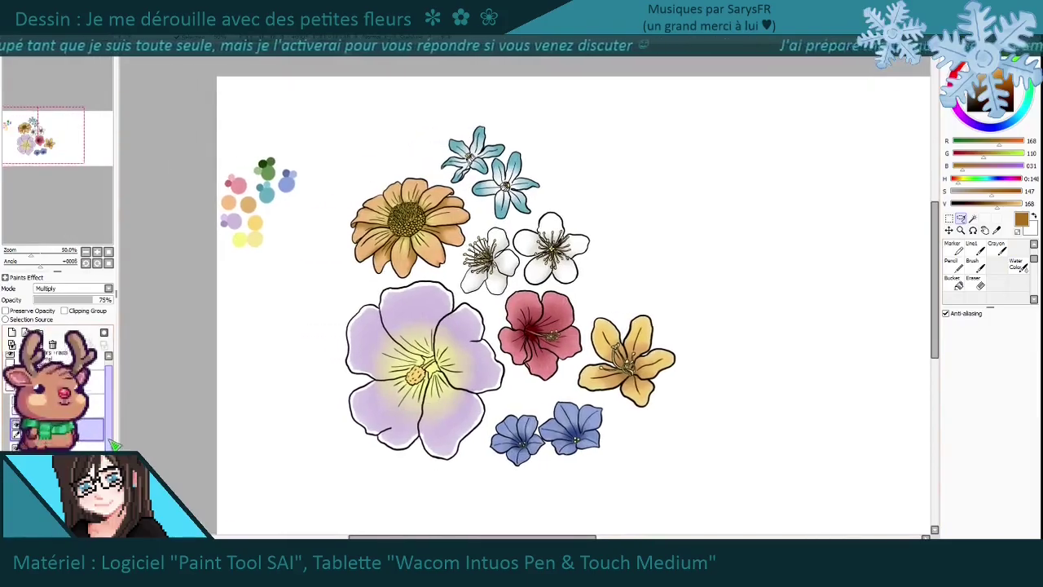
{"action": "left_click", "coordinate": [57, 436]}
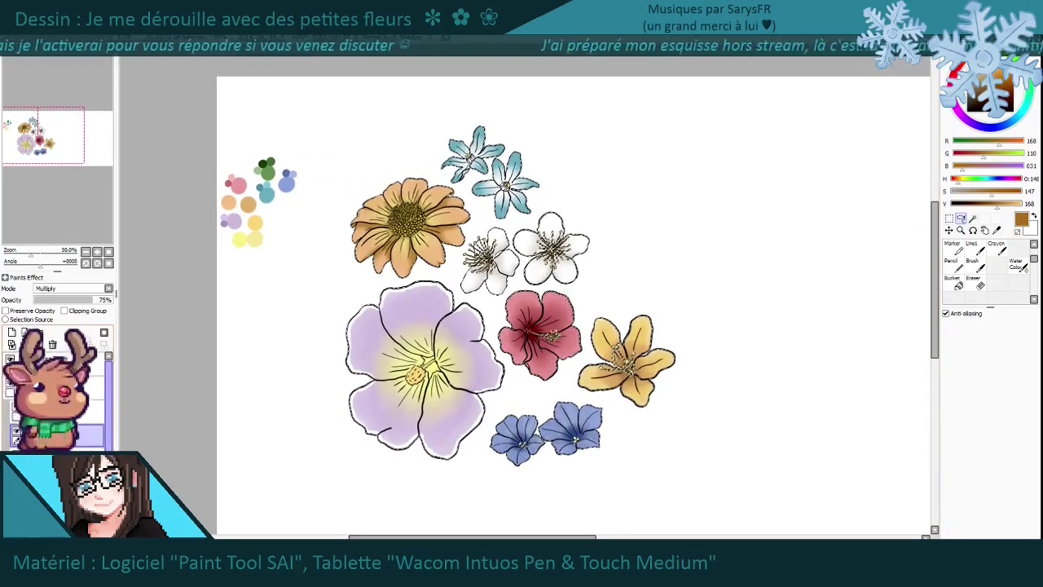
{"action": "key", "text": "ctrl+plus"}
{"action": "key", "text": "ctrl+plus"}
{"action": "key", "text": "b"}
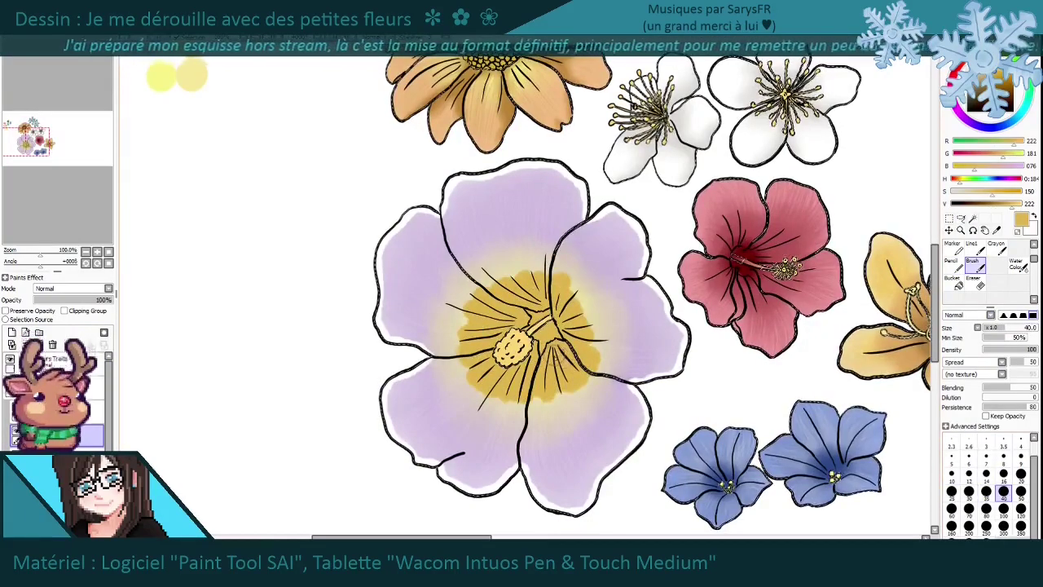
Add a purple shading ring around the large flower's ochre centre with the Brush at size 40, using RGB 183, 150, 210.
{"action": "key", "text": "ctrl+minus"}
{"action": "left_click_drag", "start_coordinate": [570, 281], "coordinate": [513, 372]}
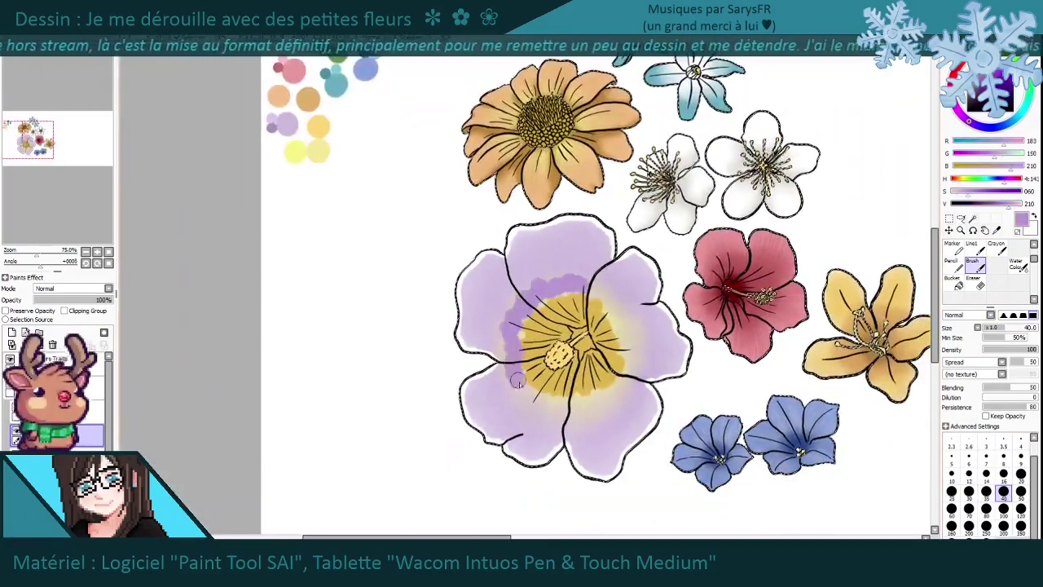
{"action": "key", "text": "ctrl+plus"}
{"action": "left_click_drag", "start_coordinate": [498, 425], "coordinate": [458, 452]}
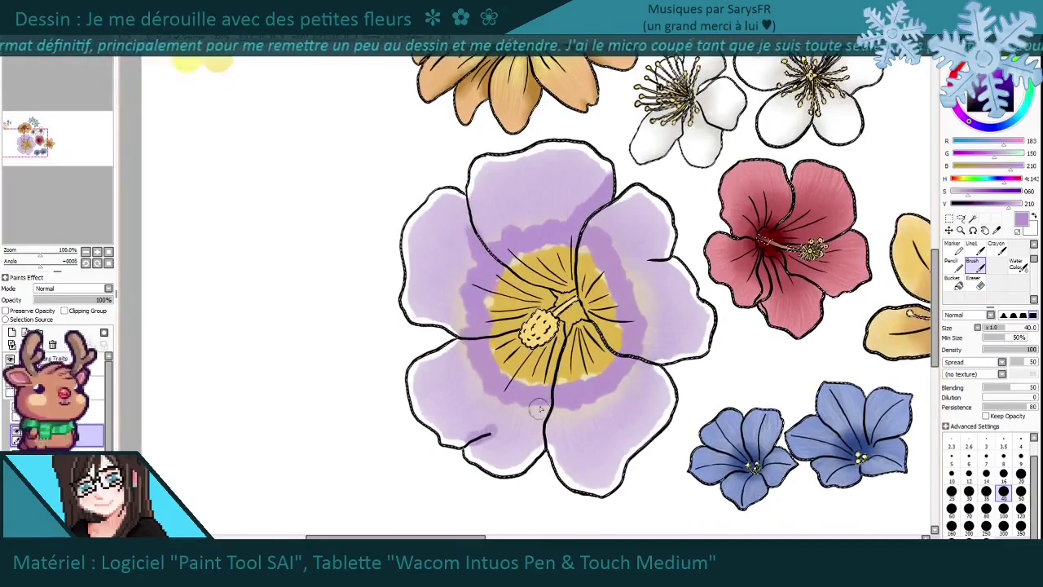
Extend the purple shadows onto the large flower's petals and blend them with the ochre centre using Water Color at size 60.
{"action": "left_click", "coordinate": [1017, 265]}
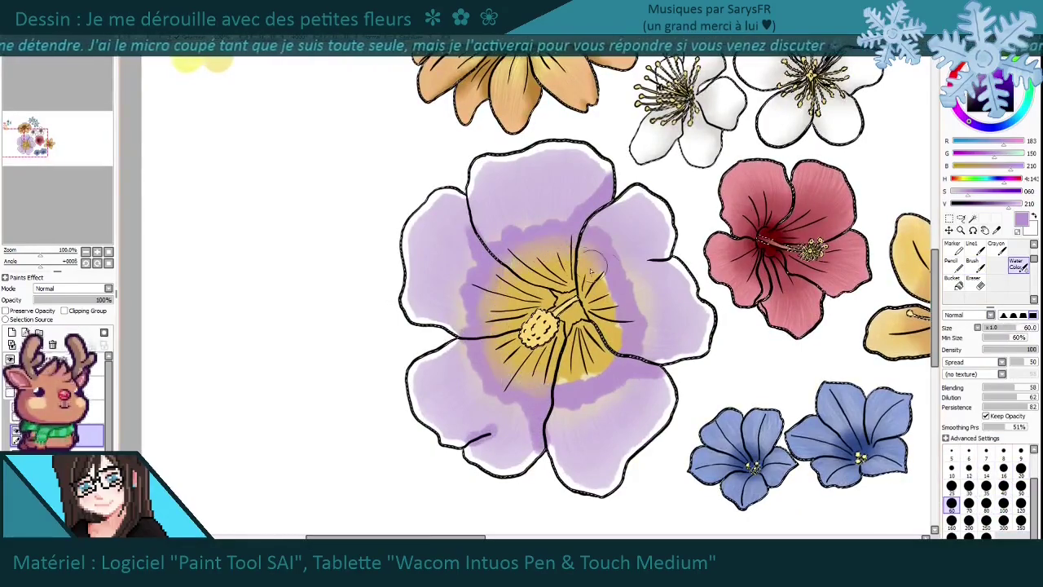
{"action": "key", "text": "b"}
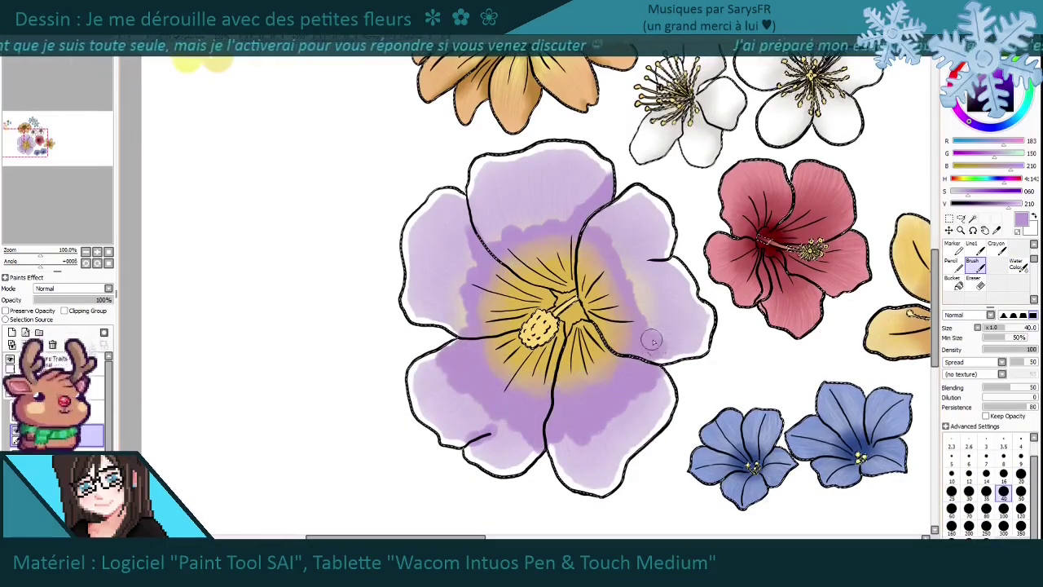
{"action": "key", "text": "w"}
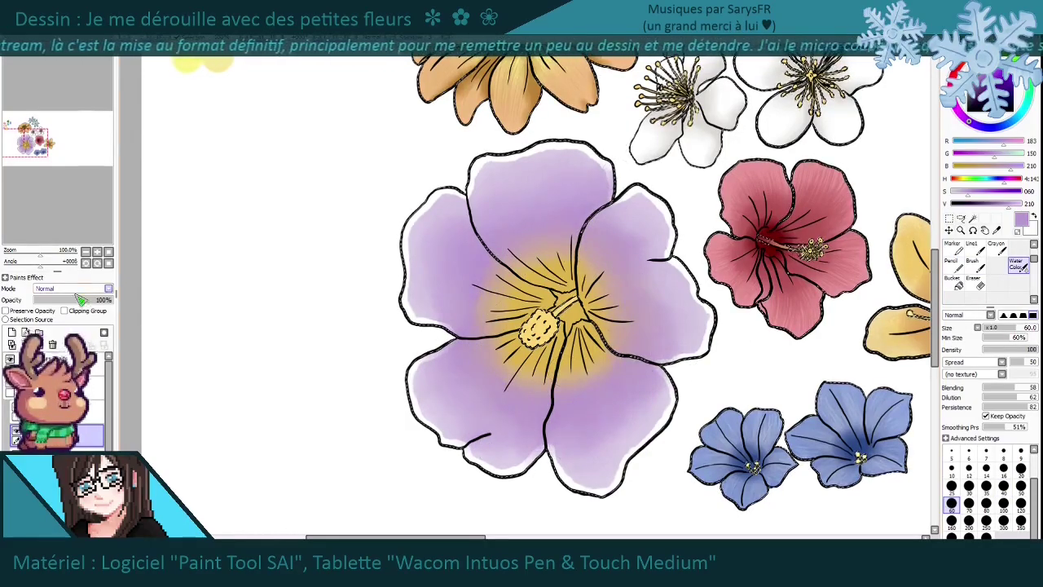
Set the large flower's shading layer to Multiply at 71% opacity and toggle its visibility to compare the effect.
{"action": "left_click", "coordinate": [90, 314]}
{"action": "scroll", "coordinate": [317, 443], "scroll_direction": "down", "scroll_amount": 5}
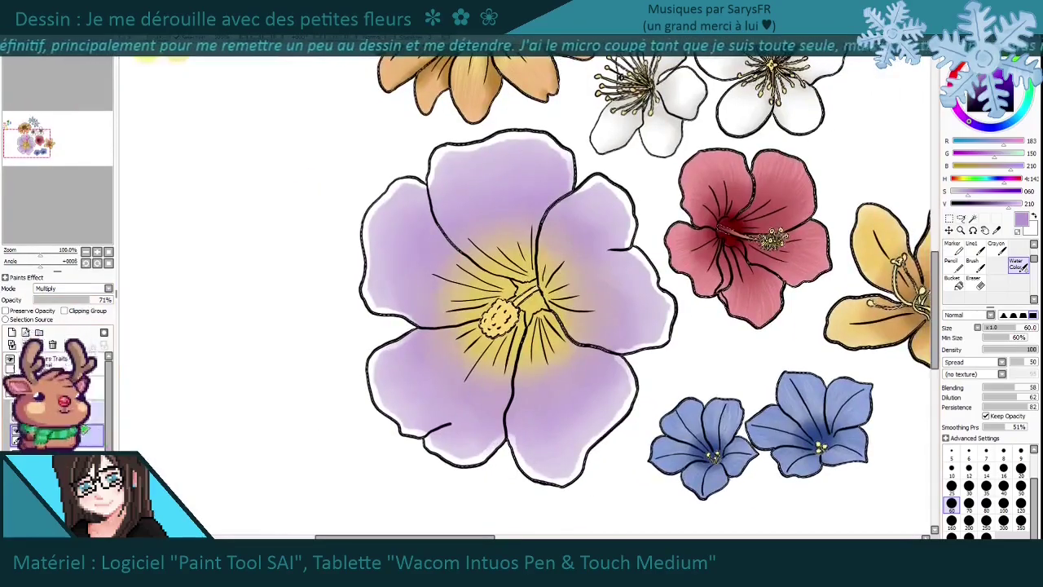
{"action": "scroll", "coordinate": [347, 439], "scroll_direction": "up", "scroll_amount": 3}
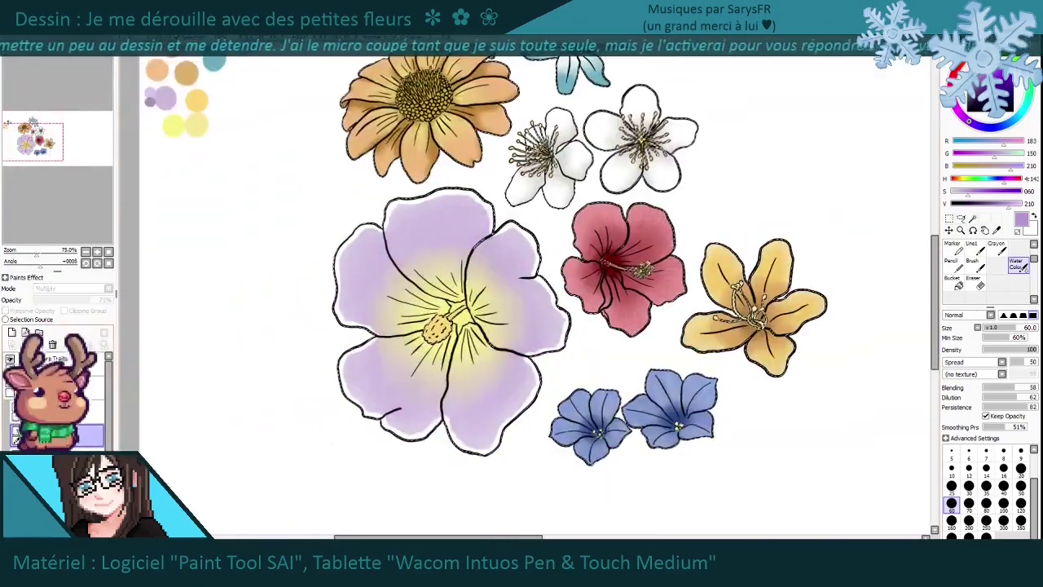
{"action": "left_click", "coordinate": [16, 437]}
{"action": "left_click", "coordinate": [89, 396]}
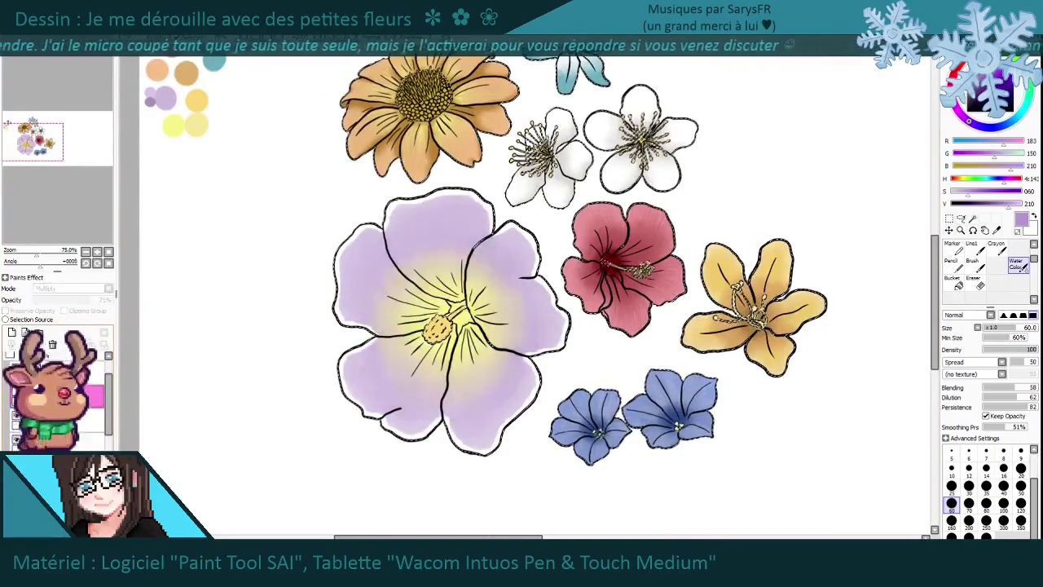
{"action": "left_click", "coordinate": [57, 437]}
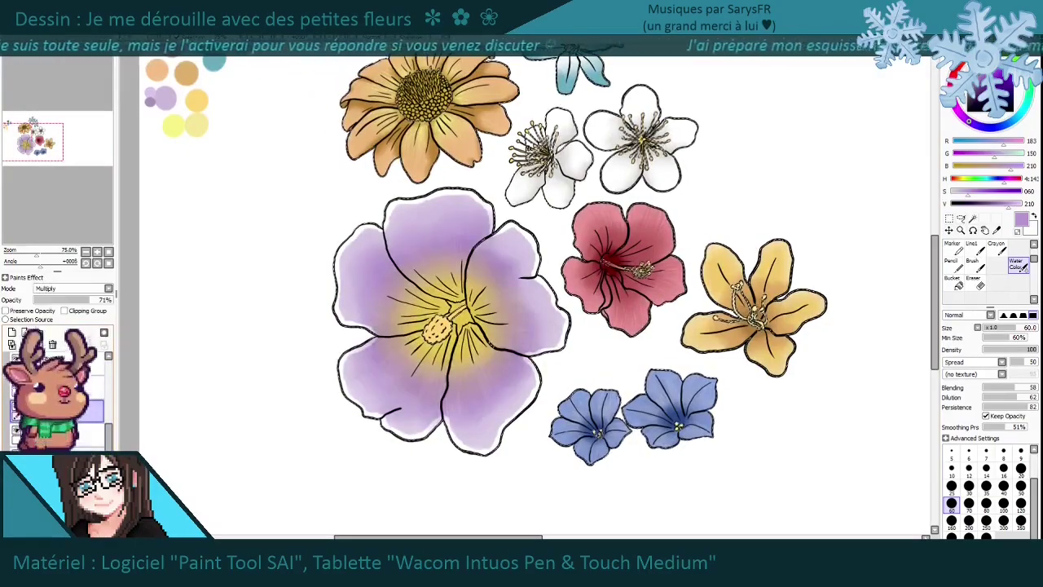
Fill the star-shaped opening around the large flower's pistil with dark purple and darken its middle using the Pencil at size 16.
{"action": "scroll", "coordinate": [268, 396], "scroll_direction": "up", "scroll_amount": 1}
{"action": "left_click", "coordinate": [976, 264]}
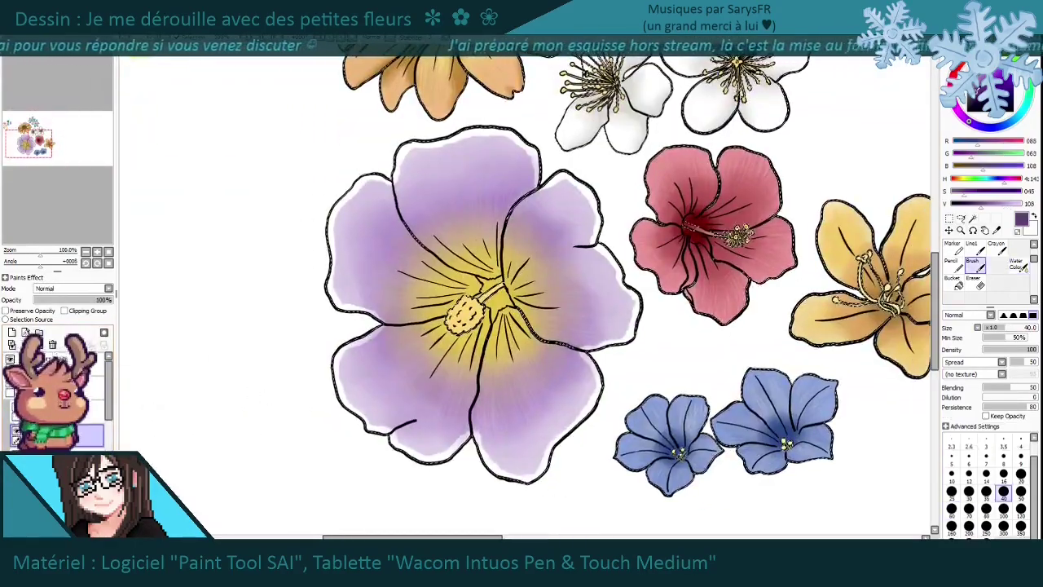
{"action": "left_click", "coordinate": [872, 285], "text": "alt"}
{"action": "left_click", "coordinate": [868, 285], "text": "alt"}
{"action": "mouse_move", "coordinate": [460, 282]}
{"action": "left_mouse_down"}
{"action": "mouse_move", "coordinate": [489, 275]}
{"action": "mouse_move", "coordinate": [513, 334]}
{"action": "left_mouse_up"}
{"action": "left_click", "coordinate": [868, 285], "text": "alt"}
{"action": "left_click", "coordinate": [1016, 264]}
{"action": "scroll", "coordinate": [526, 285], "scroll_direction": "down", "scroll_amount": 1}
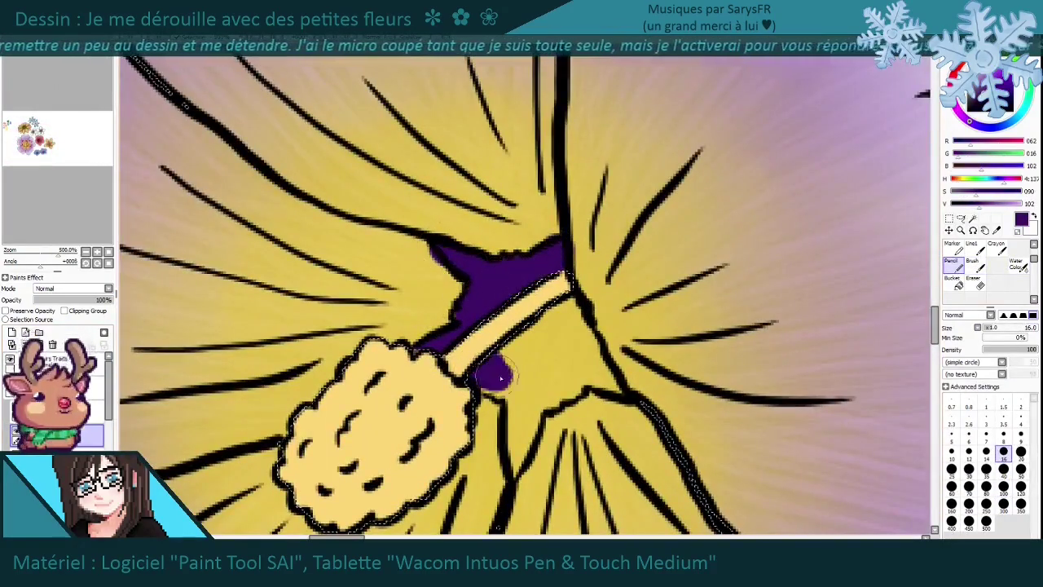
{"action": "left_click_drag", "start_coordinate": [500, 377], "coordinate": [555, 324]}
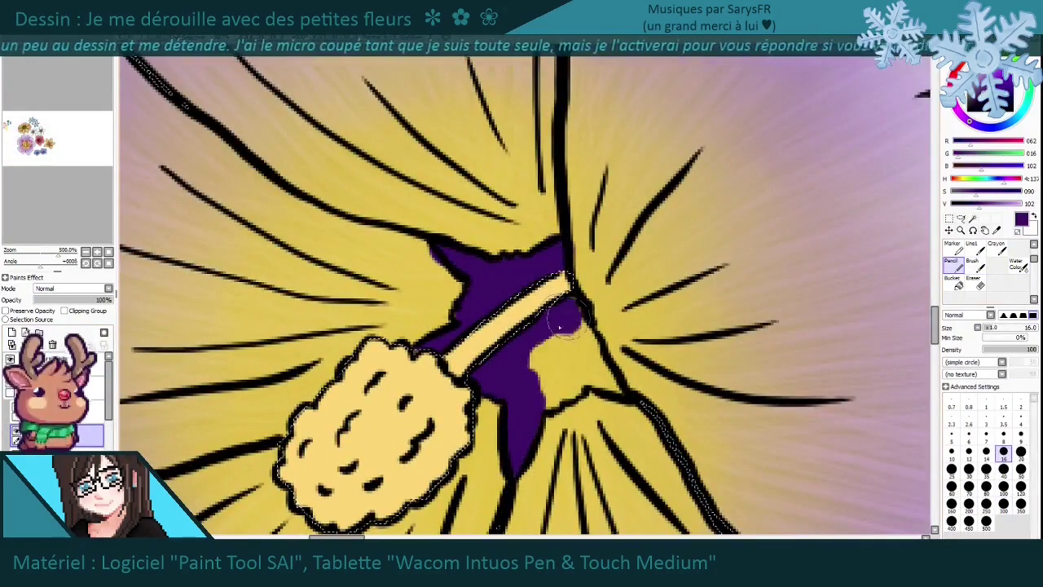
{"action": "left_click_drag", "start_coordinate": [538, 367], "coordinate": [513, 347]}
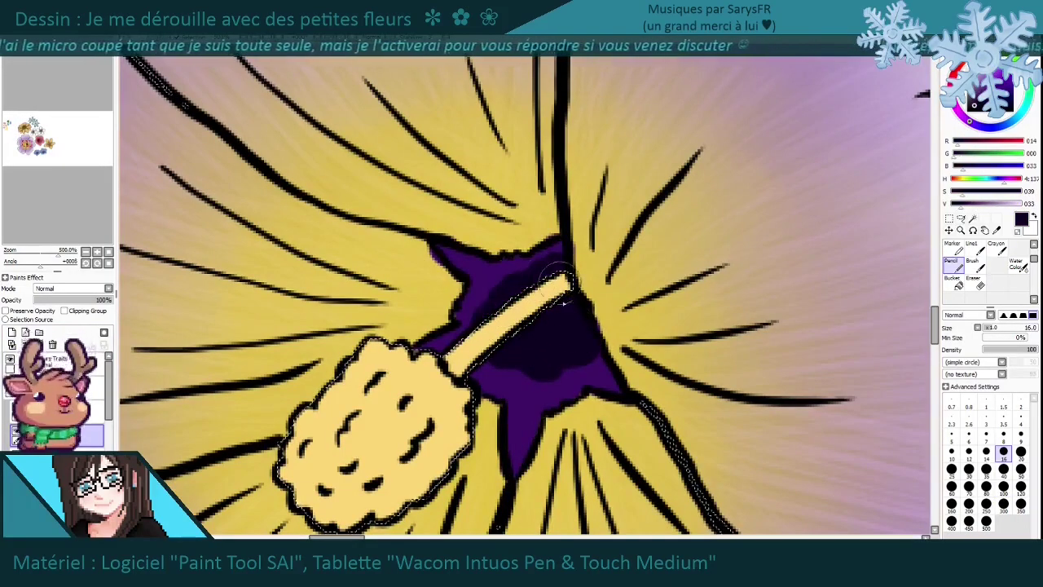
Paint ochre-brown shadows, RGB 195, 145, 35, around the star-shaped opening with the Pencil at size 16.
{"action": "left_click", "coordinate": [416, 326], "text": "alt"}
{"action": "left_click_drag", "start_coordinate": [440, 244], "coordinate": [562, 185]}
{"action": "left_click_drag", "start_coordinate": [603, 322], "coordinate": [627, 354]}
{"action": "mouse_move", "coordinate": [550, 422]}
{"action": "left_mouse_down"}
{"action": "mouse_move", "coordinate": [550, 325]}
{"action": "mouse_move", "coordinate": [460, 403]}
{"action": "left_mouse_up"}
{"action": "left_click", "coordinate": [545, 341], "text": "alt"}
{"action": "left_click_drag", "start_coordinate": [616, 345], "coordinate": [619, 420]}
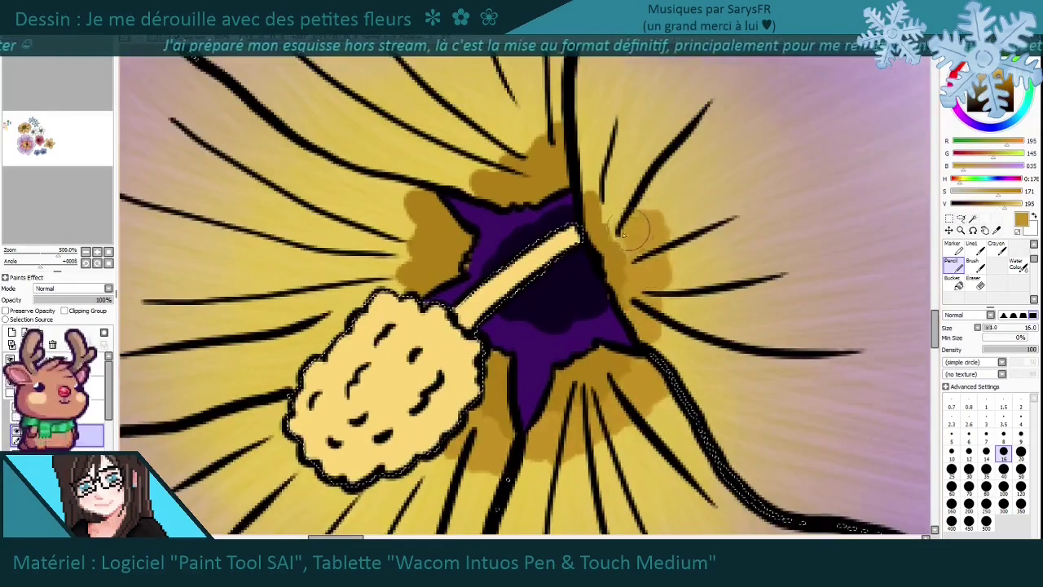
Blend the ochre-brown shadows and the dark purple opening with the Water Color tool at size 25.
{"action": "left_click_drag", "start_coordinate": [366, 291], "coordinate": [429, 345]}
{"action": "left_click", "coordinate": [1016, 264]}
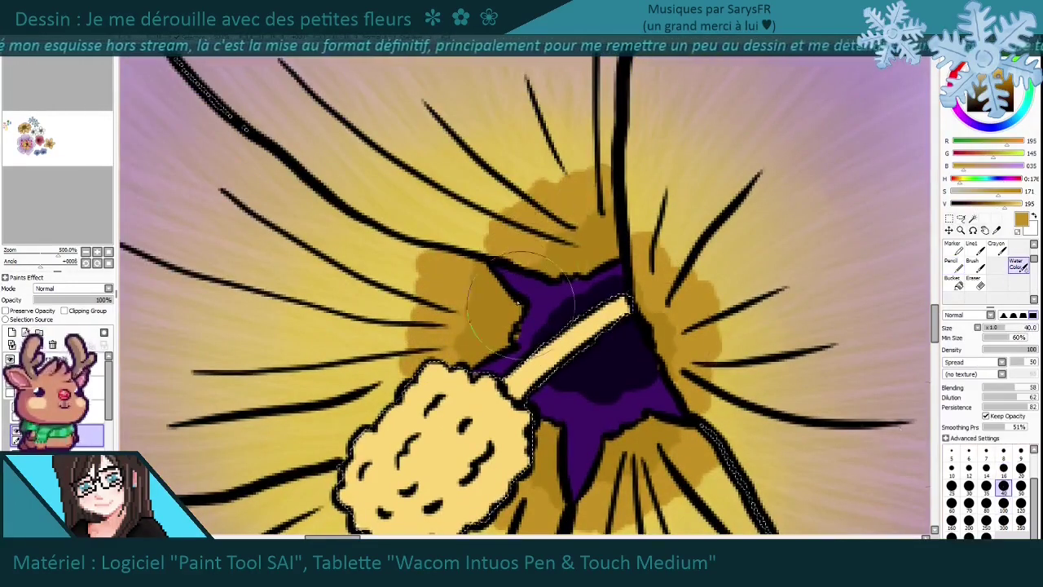
{"action": "left_click", "coordinate": [951, 485]}
{"action": "left_click_drag", "start_coordinate": [696, 359], "coordinate": [697, 285]}
{"action": "left_click_drag", "start_coordinate": [416, 196], "coordinate": [457, 261]}
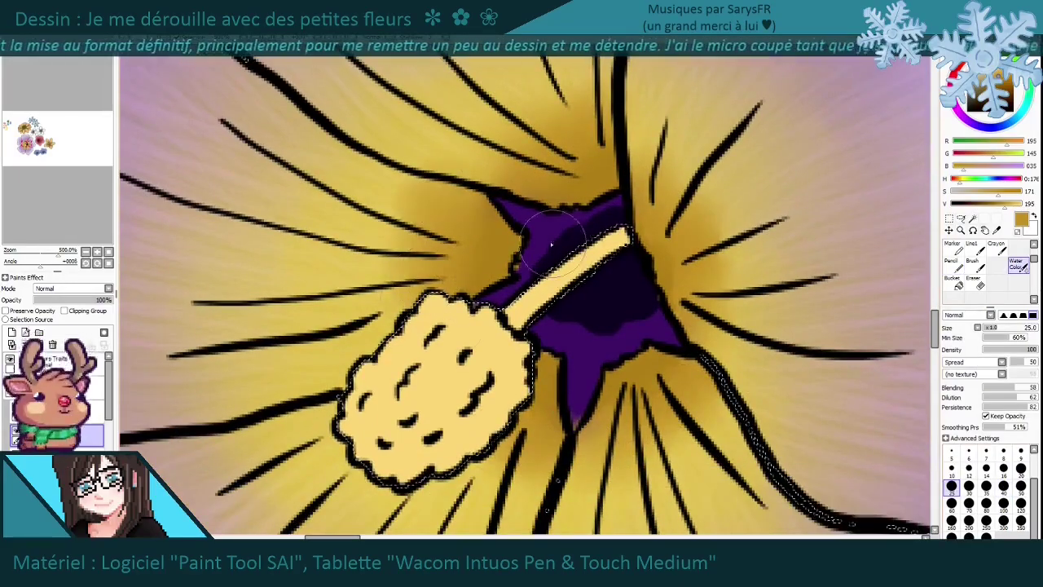
{"action": "left_click_drag", "start_coordinate": [640, 305], "coordinate": [654, 344]}
Add dark red accents, RGB 63, 0, 0, inside the purple opening and blend them with Water Color at size 16.
{"action": "key", "text": "n"}
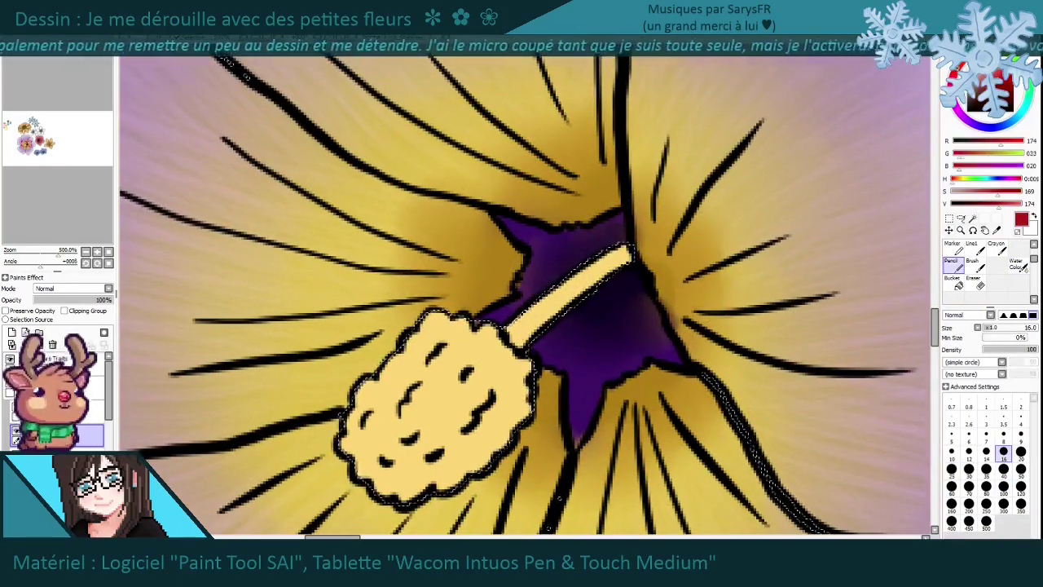
{"action": "left_click", "coordinate": [661, 302], "text": "alt"}
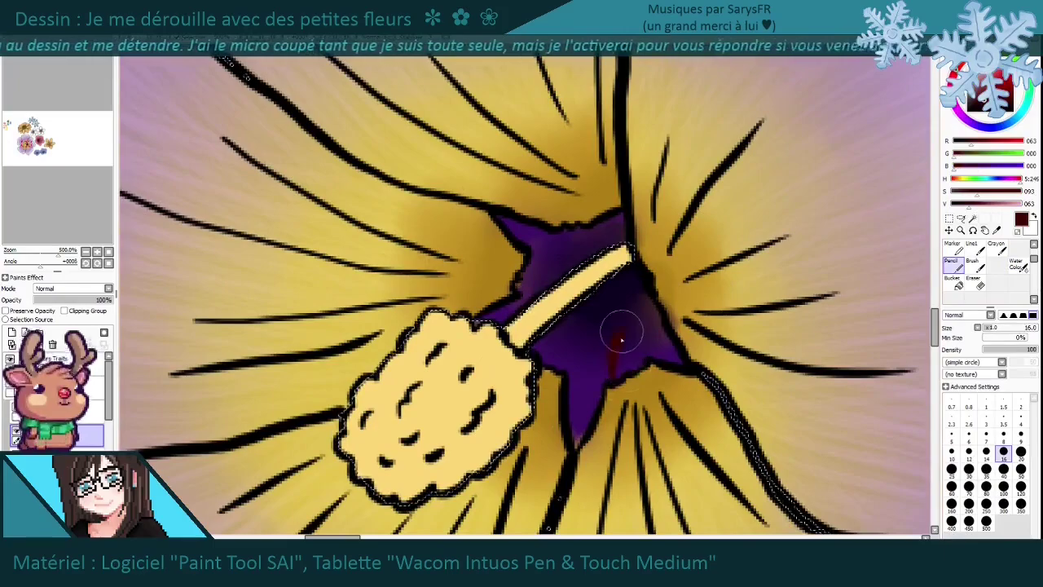
{"action": "left_click_drag", "start_coordinate": [562, 246], "coordinate": [591, 241]}
{"action": "key", "text": "c"}
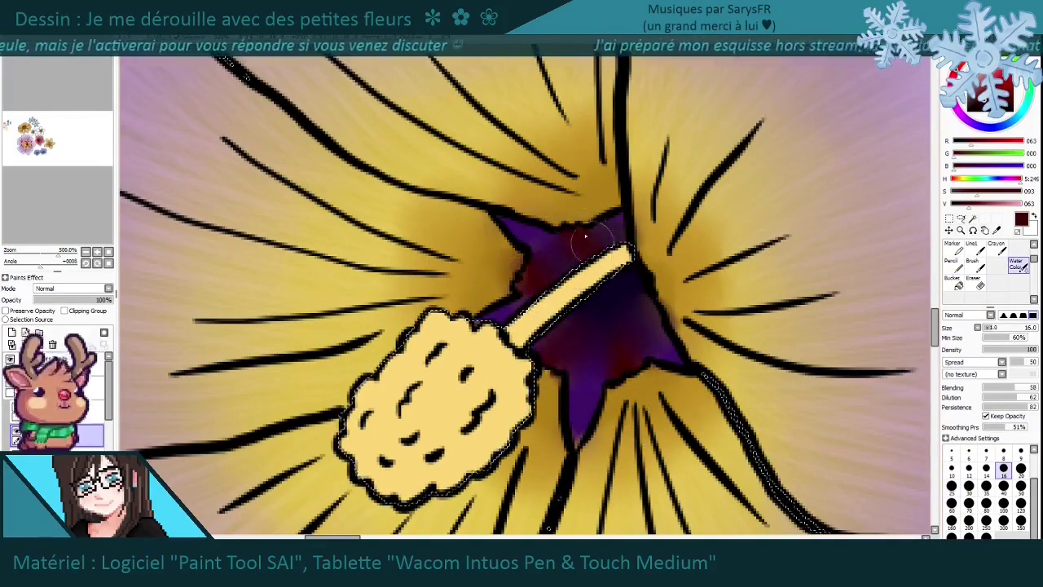
{"action": "scroll", "coordinate": [657, 315], "scroll_direction": "down", "scroll_amount": 5}
{"action": "scroll", "coordinate": [559, 298], "scroll_direction": "down", "scroll_amount": 1}
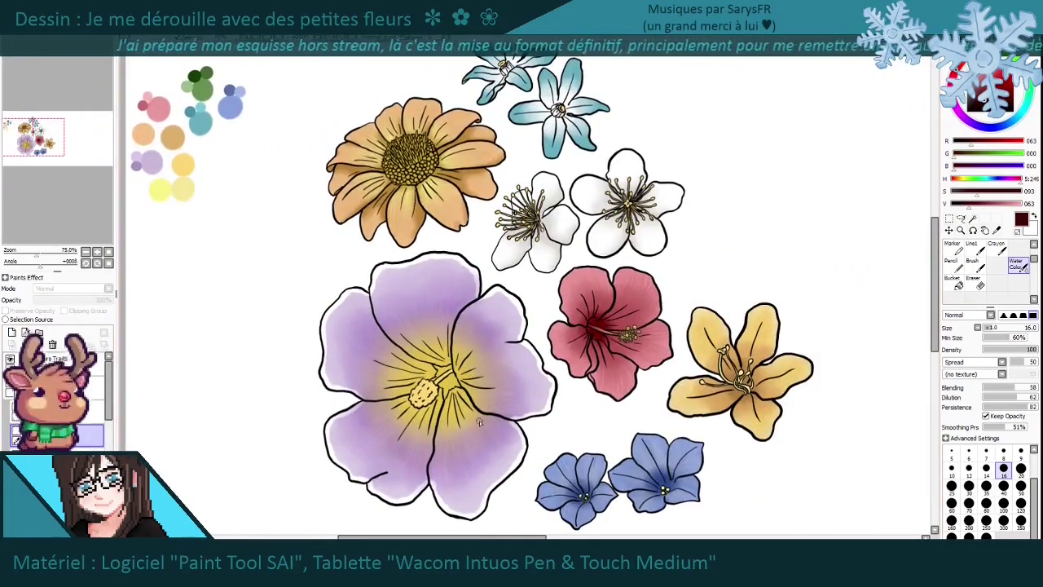
Paint the green stems and leaf shapes behind the flowers, trimming the large leaf's outline beside the clover with the Eraser at size 10.
{"action": "right_click", "coordinate": [203, 88]}
{"action": "key", "text": "b"}
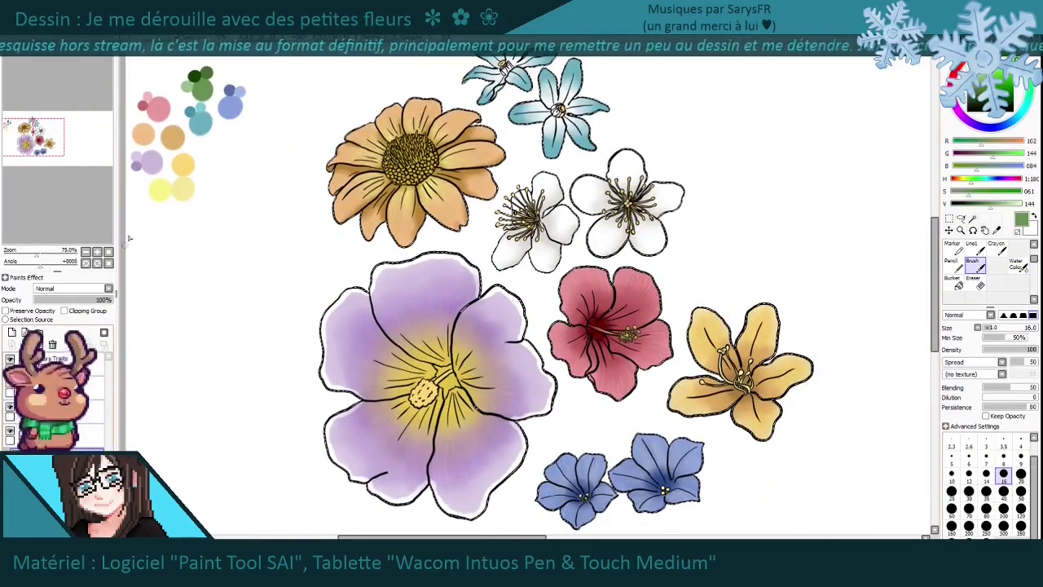
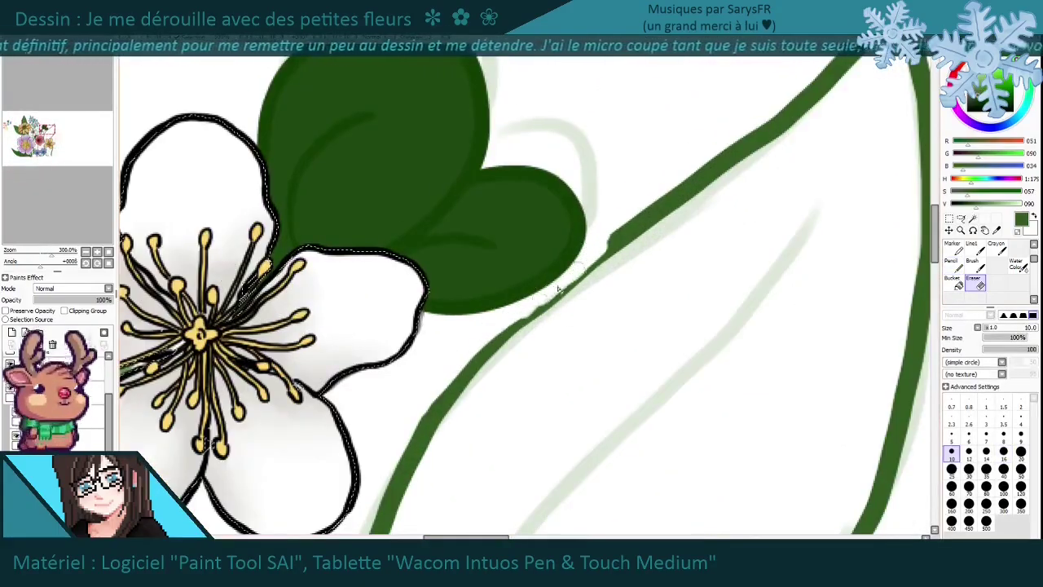
{"action": "left_click_drag", "start_coordinate": [558, 290], "coordinate": [522, 321]}
Draw and fill smooth green leaves below the hibiscus and yellow flower with the Pencil at size 16, placing the stem behind the rounded leaf.
{"action": "key", "text": "n"}
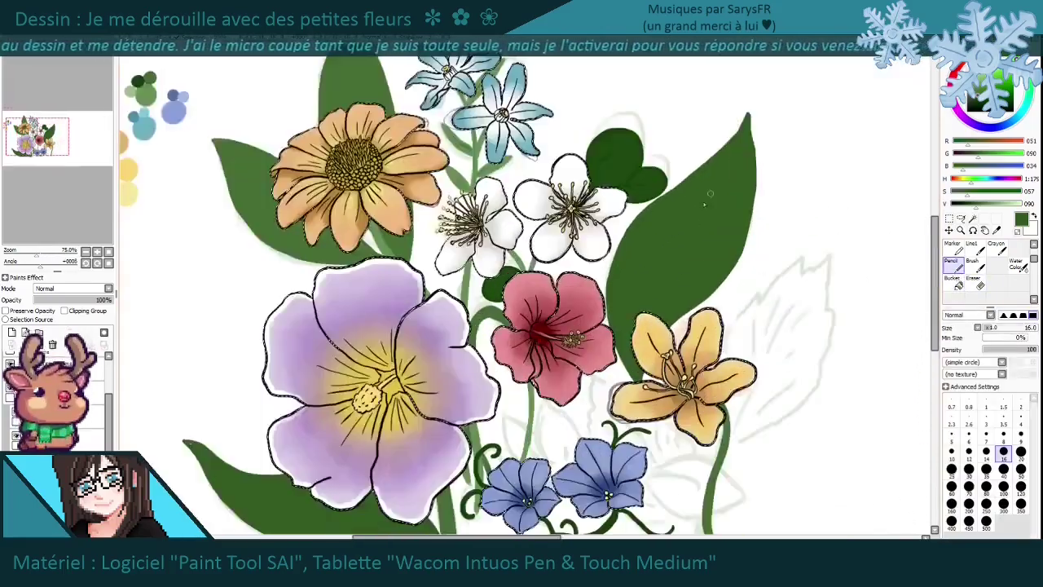
{"action": "scroll", "coordinate": [709, 193], "scroll_direction": "up", "scroll_amount": 4}
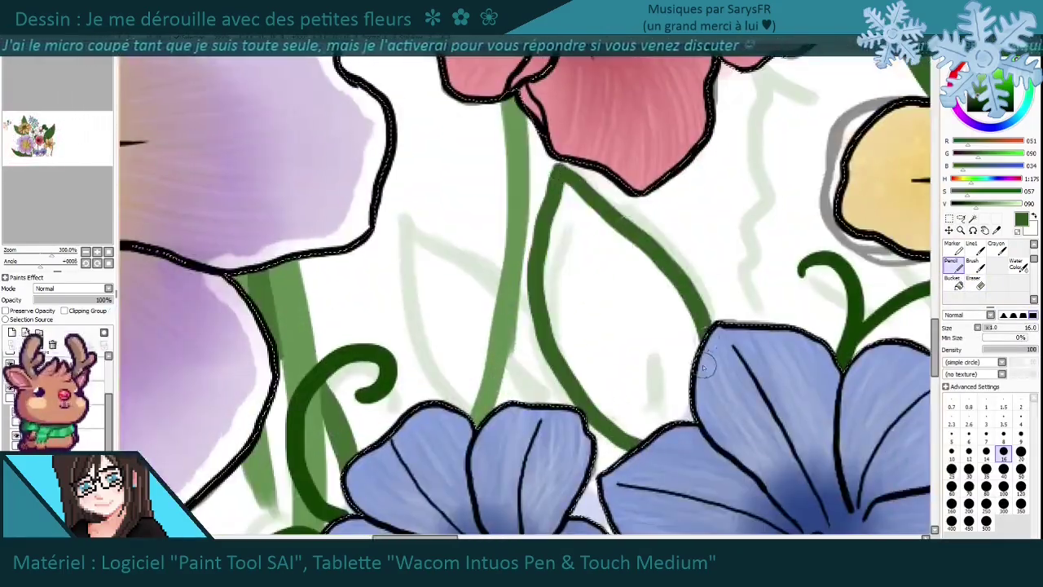
{"action": "scroll", "coordinate": [522, 294], "scroll_direction": "up", "scroll_amount": 2}
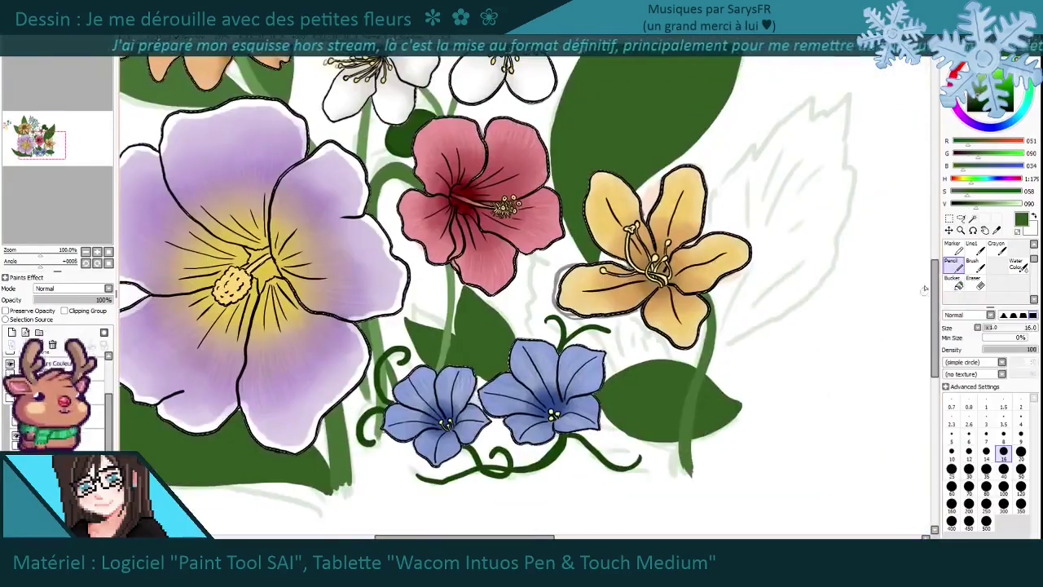
{"action": "left_click_drag", "start_coordinate": [639, 464], "coordinate": [695, 359]}
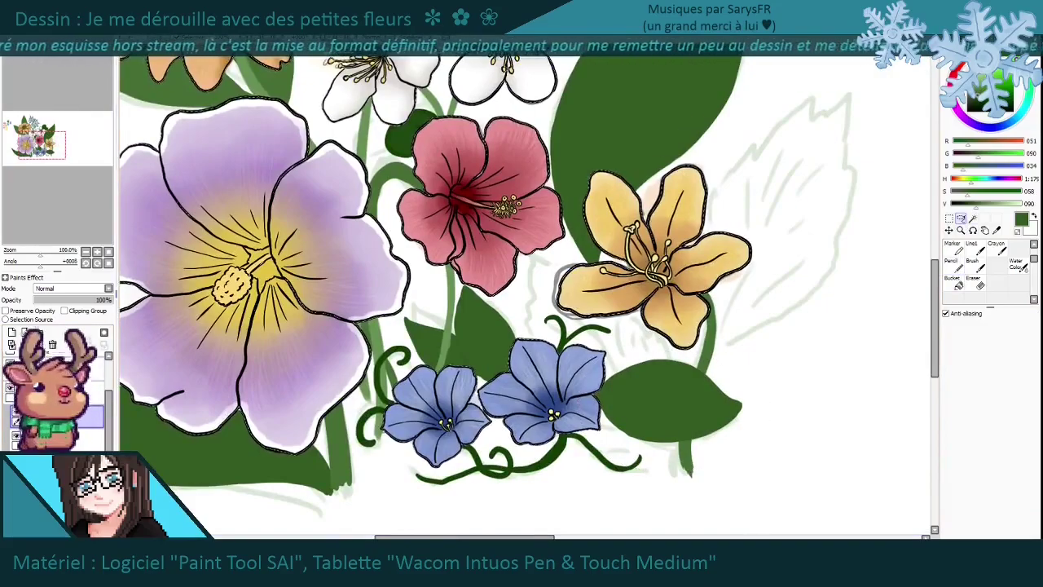
{"action": "key", "text": "n"}
{"action": "scroll", "coordinate": [745, 450], "scroll_direction": "down", "scroll_amount": 1}
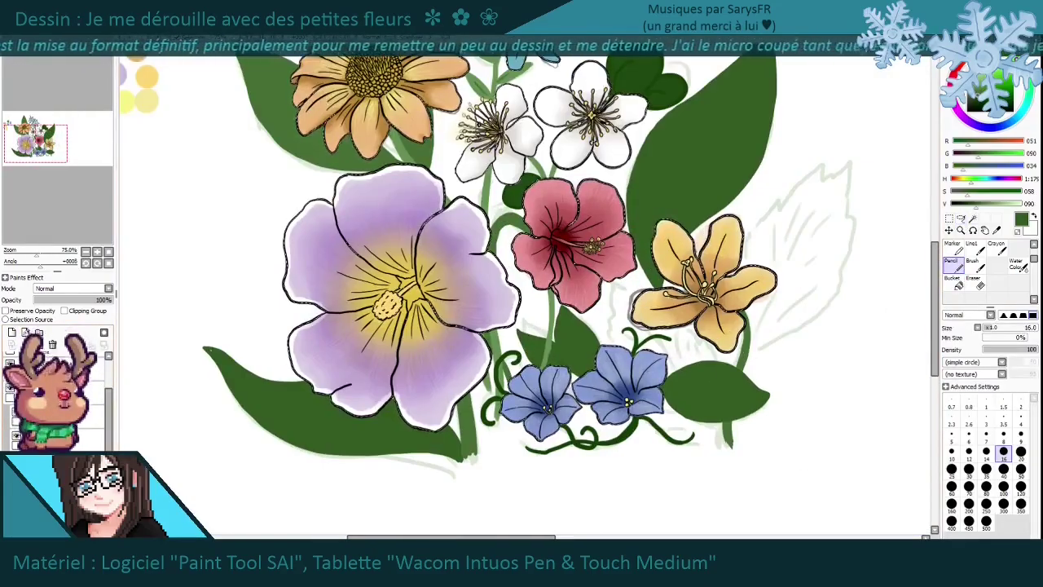
Outline and fill the serrated leaves behind and beside the yellow flower in green, RGB 46, 81, 30, with the Pencil at size 16.
{"action": "scroll", "coordinate": [528, 486], "scroll_direction": "up", "scroll_amount": 2}
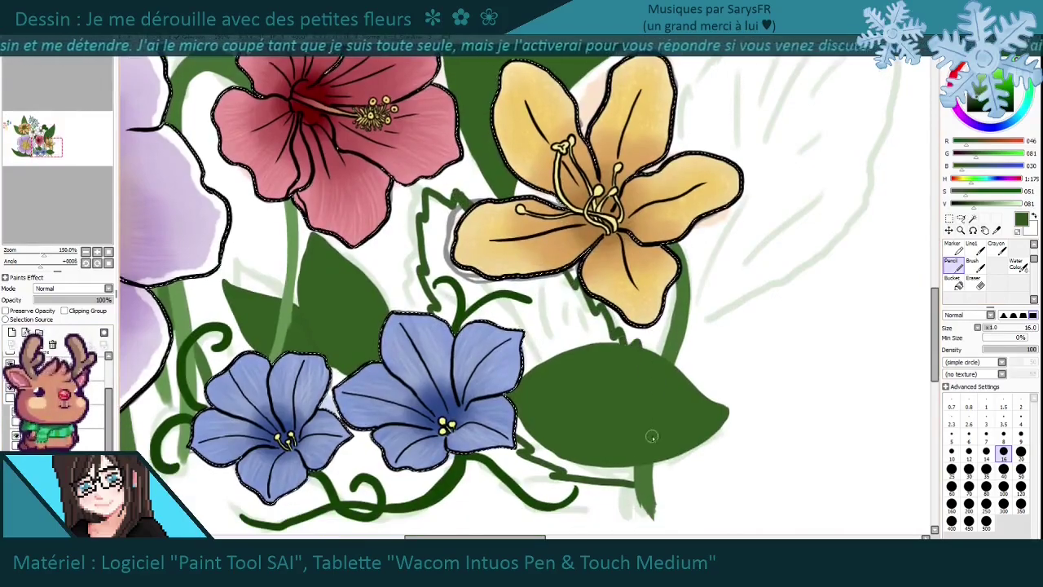
{"action": "scroll", "coordinate": [431, 299], "scroll_direction": "up", "scroll_amount": 2}
{"action": "scroll", "coordinate": [610, 325], "scroll_direction": "down", "scroll_amount": 2}
{"action": "left_click_drag", "start_coordinate": [609, 325], "coordinate": [579, 356]}
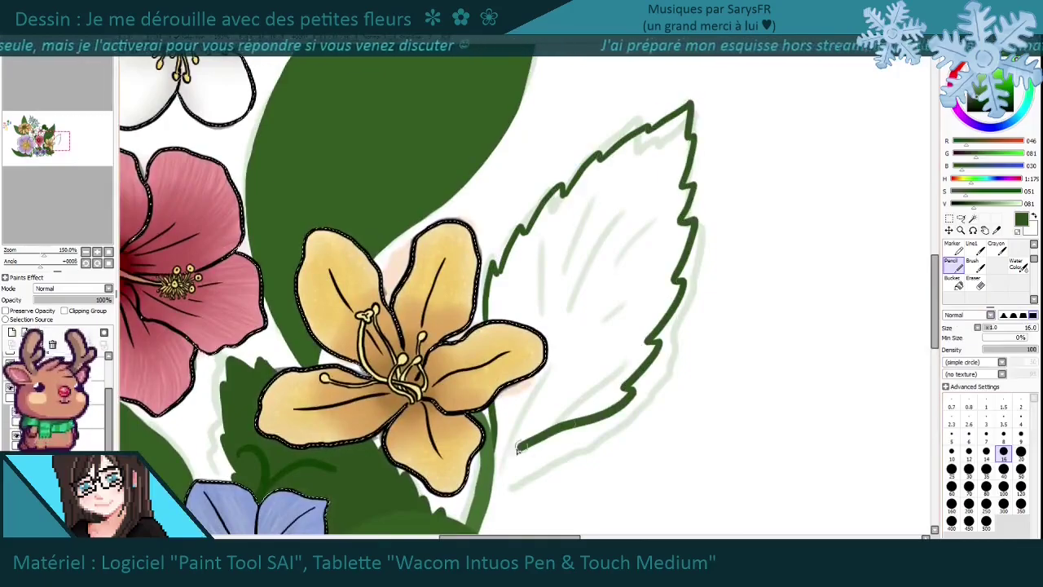
{"action": "left_click", "coordinate": [603, 268]}
{"action": "scroll", "coordinate": [496, 217], "scroll_direction": "up", "scroll_amount": 2}
{"action": "scroll", "coordinate": [559, 361], "scroll_direction": "down", "scroll_amount": 4}
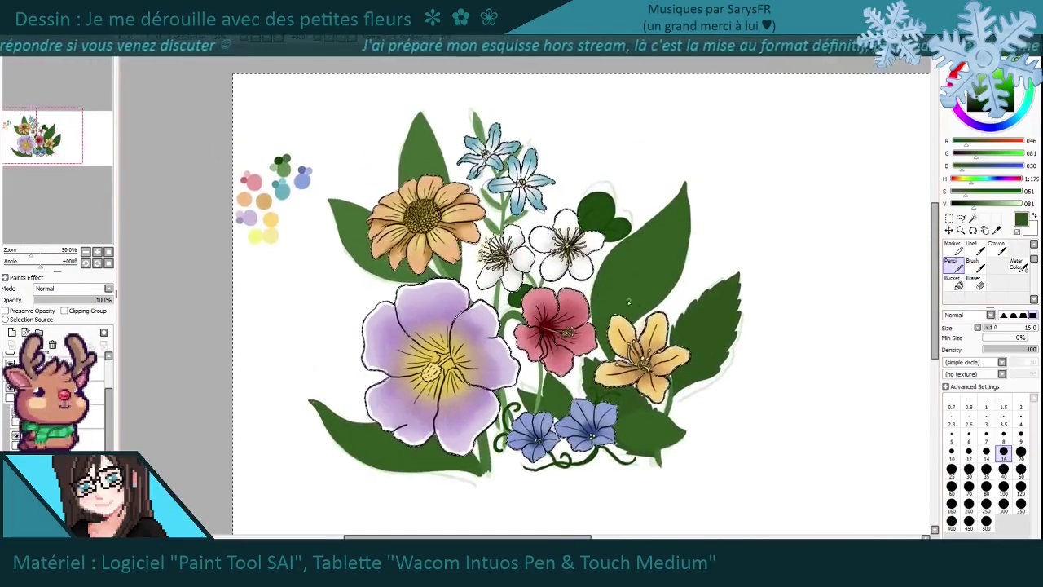
Recolour the rounded clover leaves beside the white flower with the same green as the large leaves.
{"action": "key", "text": "g"}
{"action": "scroll", "coordinate": [600, 200], "scroll_direction": "up", "scroll_amount": 2}
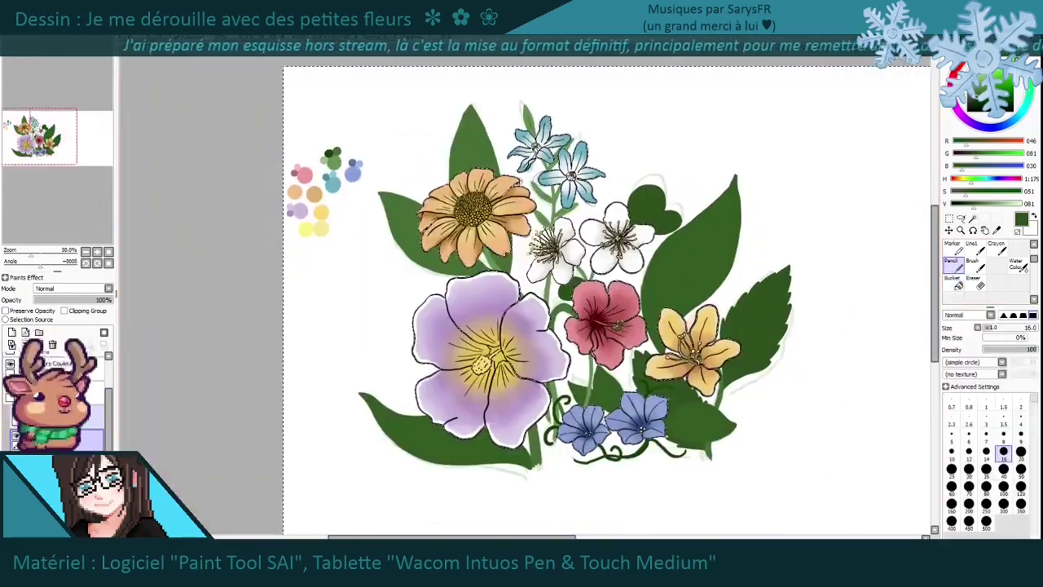
{"action": "scroll", "coordinate": [521, 293], "scroll_direction": "up", "scroll_amount": 2}
{"action": "scroll", "coordinate": [521, 293], "scroll_direction": "up", "scroll_amount": 2}
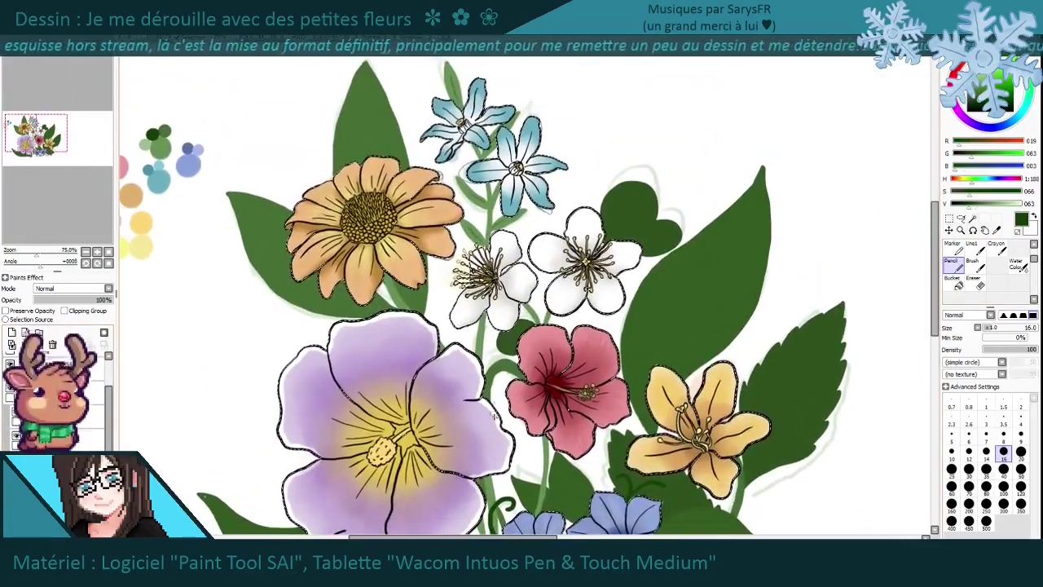
Paint dark green leafy sprigs between the white flowers and stems below the hibiscus with the Pencil at size 25.
{"action": "scroll", "coordinate": [520, 296], "scroll_direction": "up", "scroll_amount": 2}
{"action": "key", "text": "bracketright"}
{"action": "key", "text": "bracketright"}
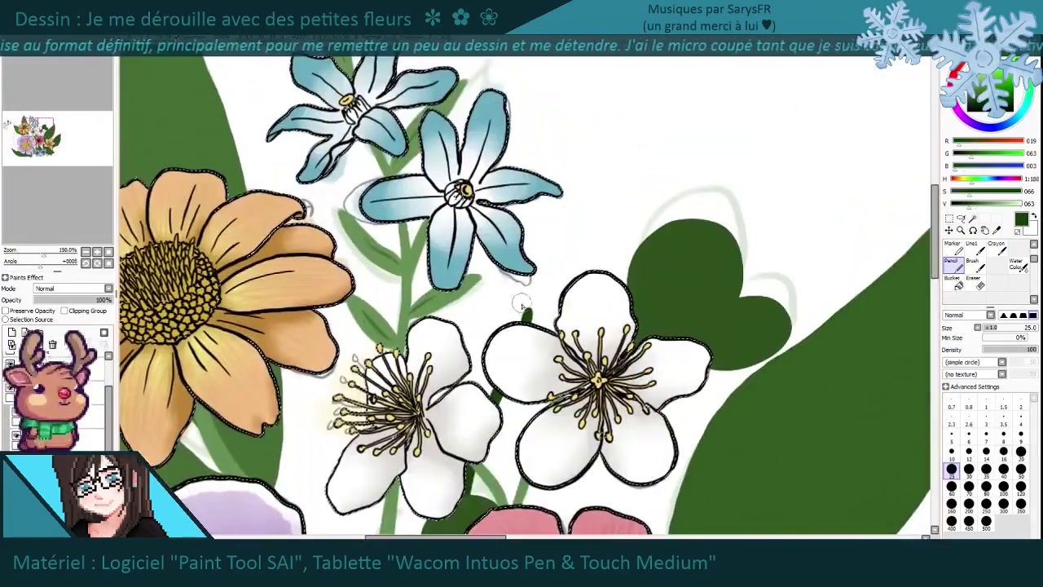
{"action": "scroll", "coordinate": [471, 346], "scroll_direction": "down", "scroll_amount": 10}
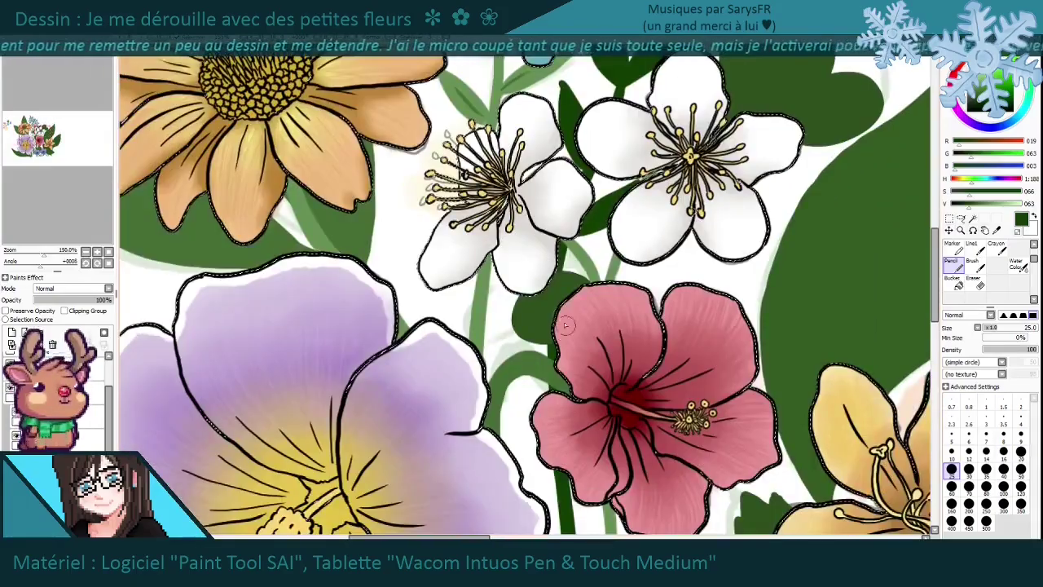
{"action": "scroll", "coordinate": [554, 360], "scroll_direction": "down", "scroll_amount": 2}
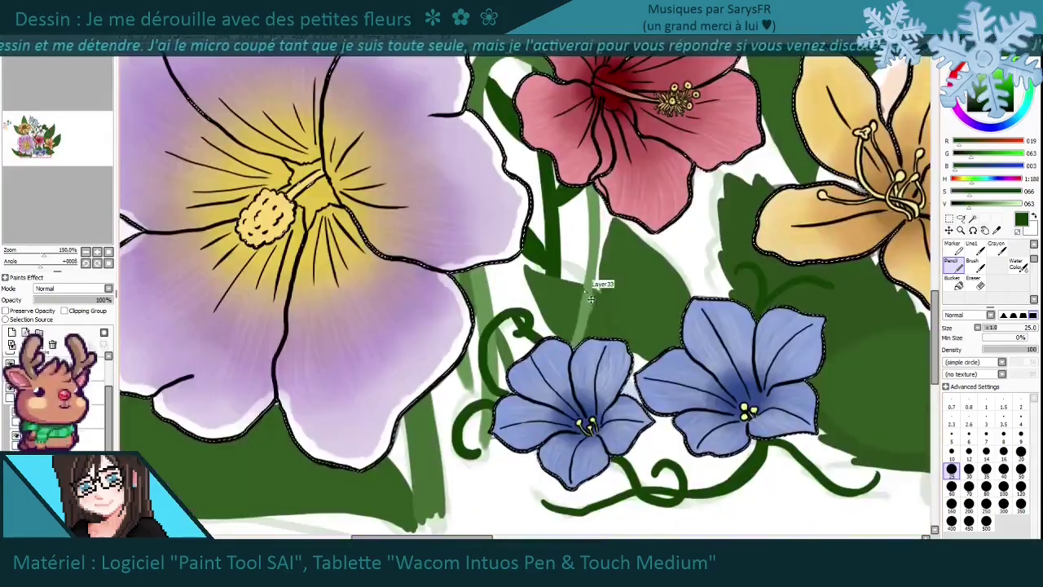
Add light green leaves, RGB 102, 144, 84, to the stem between the lower white flower and the purple flower.
{"action": "scroll", "coordinate": [506, 310], "scroll_direction": "up", "scroll_amount": 8}
{"action": "scroll", "coordinate": [464, 269], "scroll_direction": "down", "scroll_amount": 3}
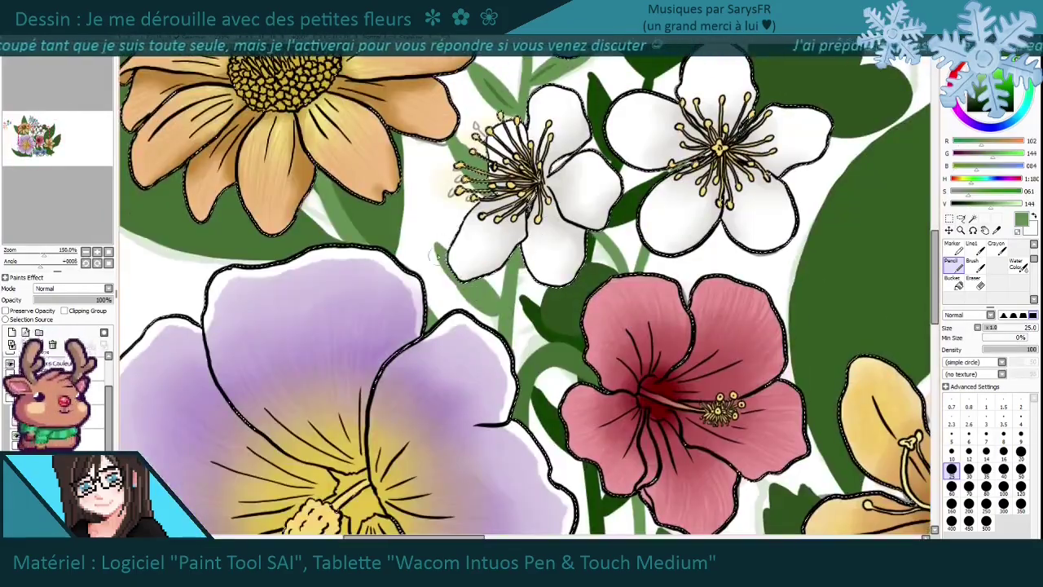
{"action": "scroll", "coordinate": [507, 310], "scroll_direction": "down", "scroll_amount": 5}
{"action": "key", "text": "Page_Down"}
{"action": "key", "text": "Page_Down"}
{"action": "key", "text": "Page_Down"}
{"action": "scroll", "coordinate": [522, 285], "scroll_direction": "down", "scroll_amount": 2}
{"action": "key", "text": "Page_Up"}
{"action": "key", "text": "Page_Up"}
{"action": "key", "text": "Page_Up"}
{"action": "key", "text": "Page_Up"}
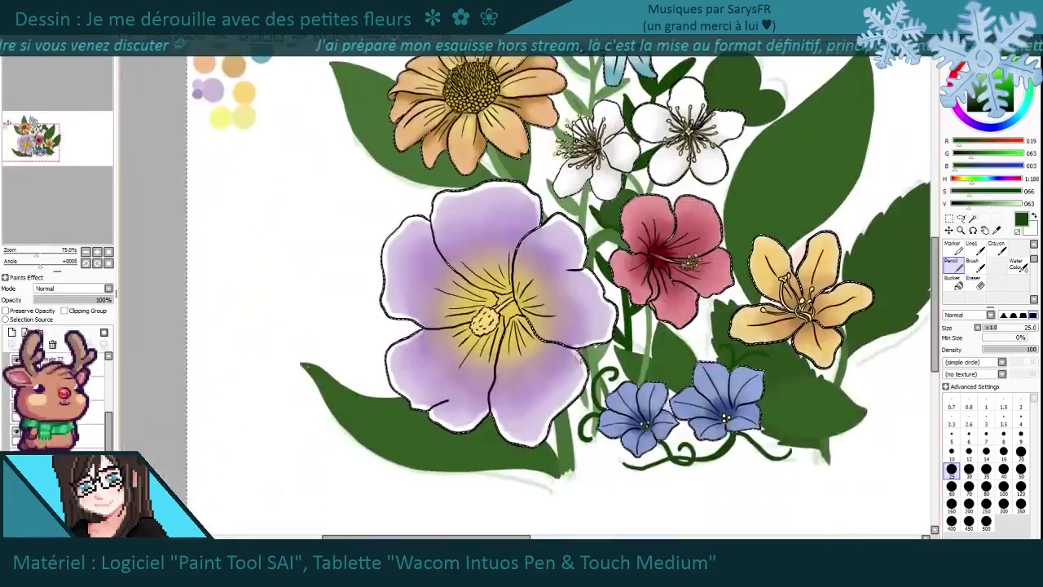
Paint a dark green sprig, RGB 19, 63, 3, beside the purple flower's outer petals and a stem between the hibiscus and yellow flower.
{"action": "key", "text": "Page_Down"}
{"action": "key", "text": "Page_Down"}
{"action": "key", "text": "Page_Down"}
{"action": "key", "text": "Page_Down"}
{"action": "key", "text": "Page_Up"}
{"action": "key", "text": "Page_Up"}
{"action": "key", "text": "Page_Up"}
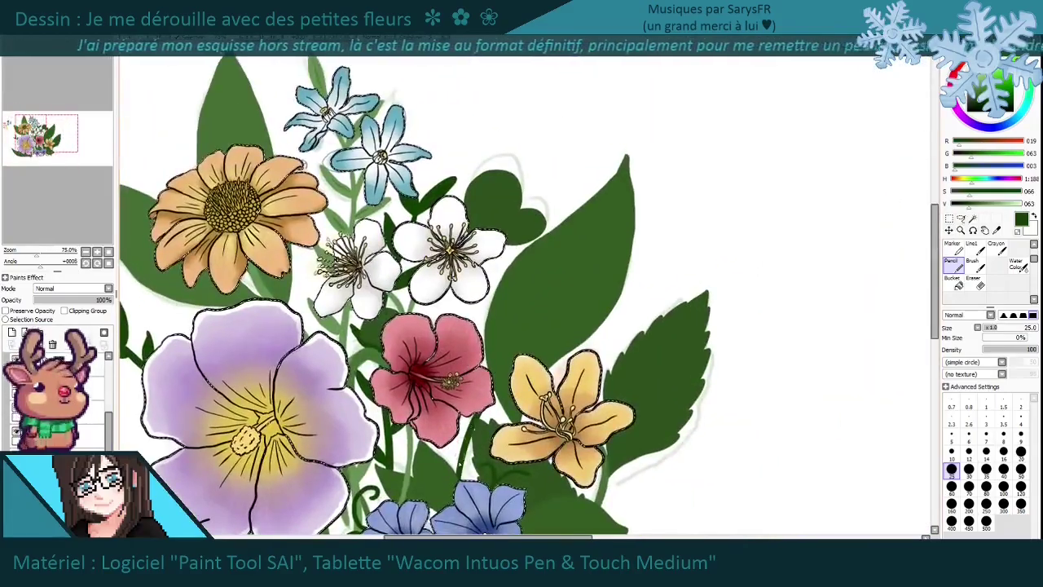
Paint small dark green shoots between the white flower and large leaf, and a three-leaf sprig along that leaf's outer edge.
{"action": "scroll", "coordinate": [472, 377], "scroll_direction": "up", "scroll_amount": 5}
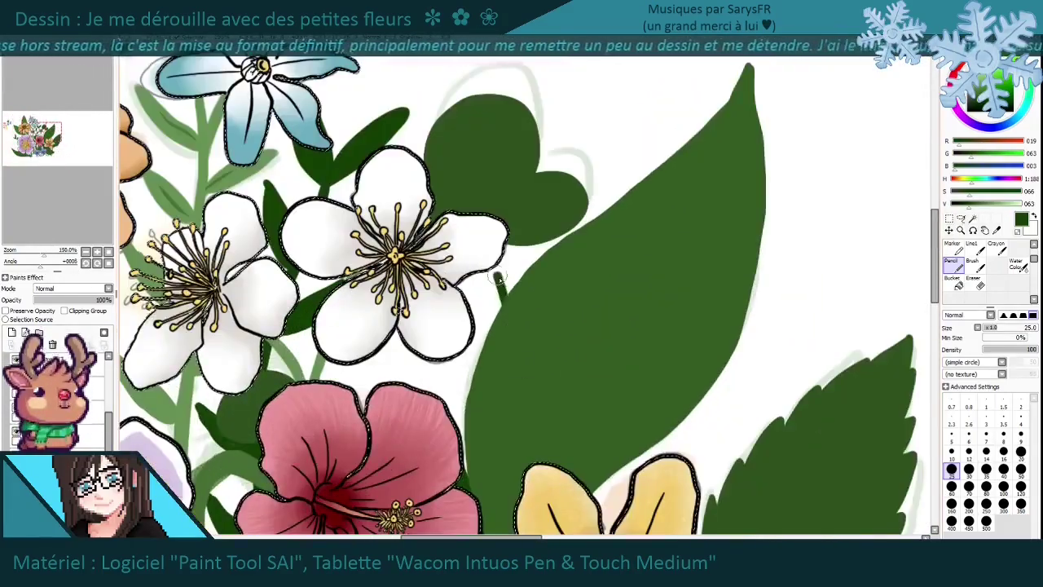
{"action": "key", "text": "Page_Down"}
{"action": "key", "text": "Page_Up"}
{"action": "key", "text": "Page_Up"}
{"action": "mouse_move", "coordinate": [503, 287]}
{"action": "left_mouse_down"}
{"action": "mouse_move", "coordinate": [623, 281]}
{"action": "mouse_move", "coordinate": [607, 277]}
{"action": "left_mouse_up"}
{"action": "key", "text": "Page_Down"}
{"action": "key", "text": "Page_Down"}
{"action": "key", "text": "Page_Down"}
{"action": "key", "text": "Page_Down"}
{"action": "key", "text": "Page_Up"}
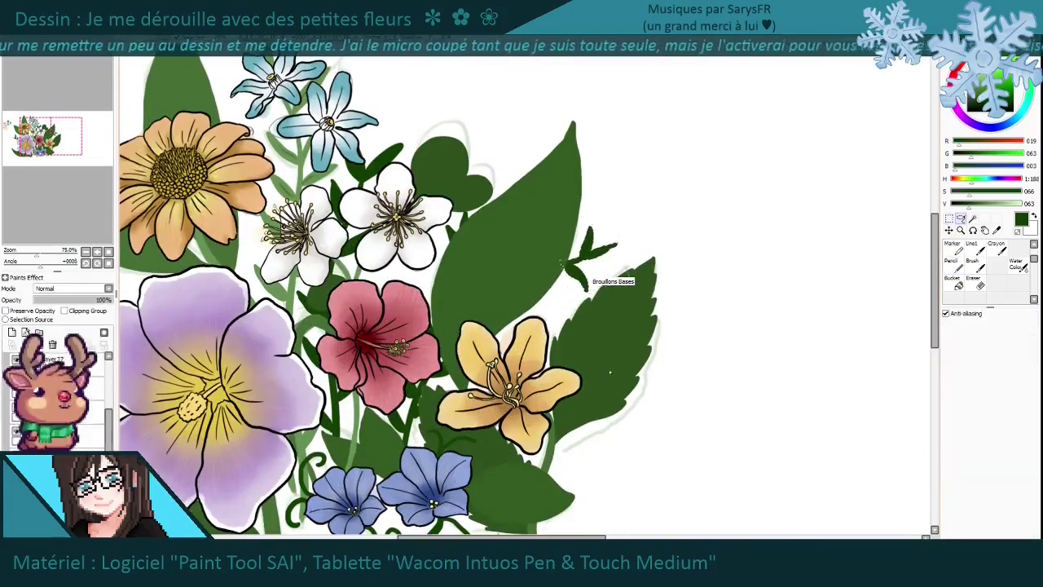
{"action": "key", "text": "Page_Down"}
Draw central veins on the light green leaves with the Pencil in RGB 70, 109, 53, and hide the rough sketch.
{"action": "left_click", "coordinate": [952, 261]}
{"action": "scroll", "coordinate": [519, 250], "scroll_direction": "up", "scroll_amount": 5}
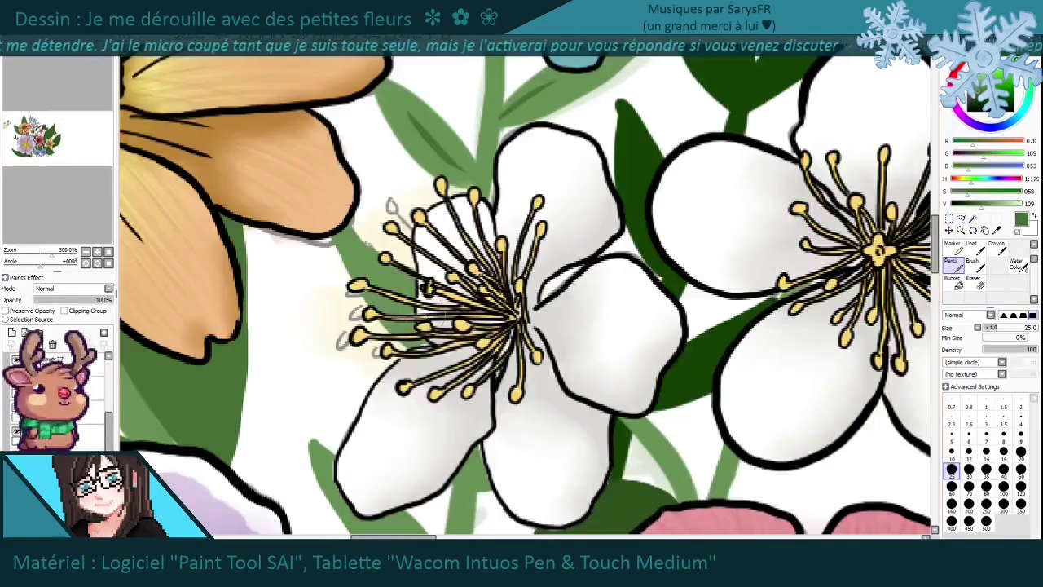
{"action": "scroll", "coordinate": [521, 293], "scroll_direction": "down", "scroll_amount": 10}
{"action": "key", "text": "Page_Down"}
{"action": "key", "text": "Page_Down"}
{"action": "key", "text": "Page_Down"}
{"action": "key", "text": "Page_Down"}
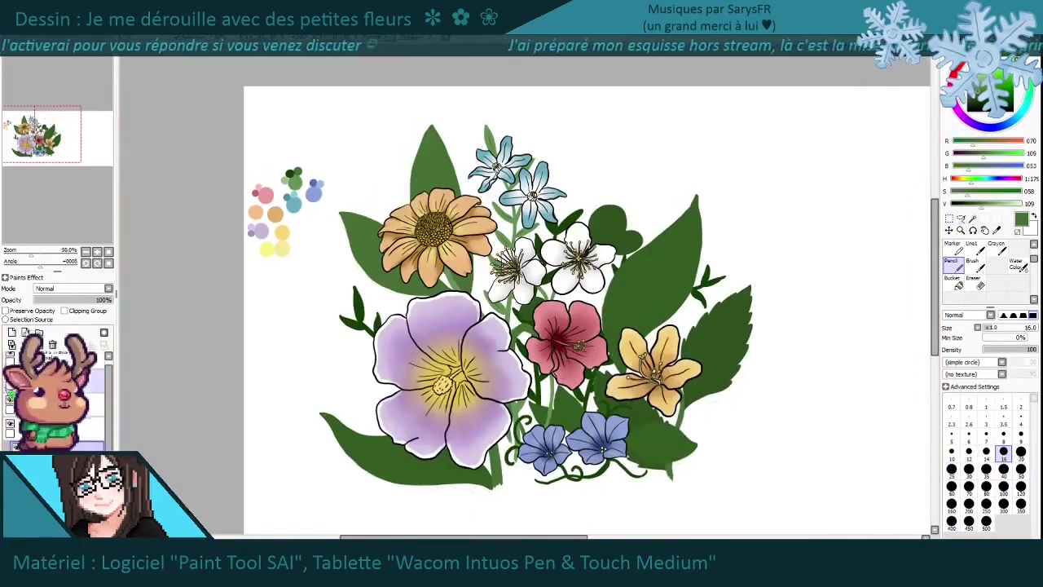
Draw dark green veins, RGB 19, 63, 3, on the clover leaf and the large pointed leaf with the Pencil at size 16.
{"action": "scroll", "coordinate": [617, 294], "scroll_direction": "up", "scroll_amount": 5}
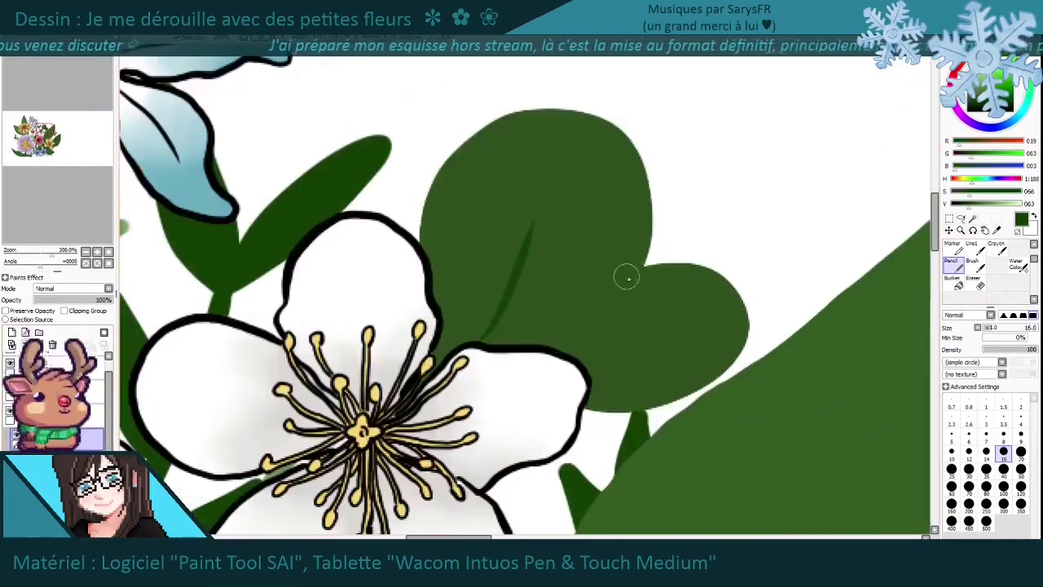
{"action": "scroll", "coordinate": [649, 259], "scroll_direction": "down", "scroll_amount": 3}
{"action": "scroll", "coordinate": [636, 253], "scroll_direction": "up", "scroll_amount": 2}
{"action": "scroll", "coordinate": [620, 244], "scroll_direction": "down", "scroll_amount": 3}
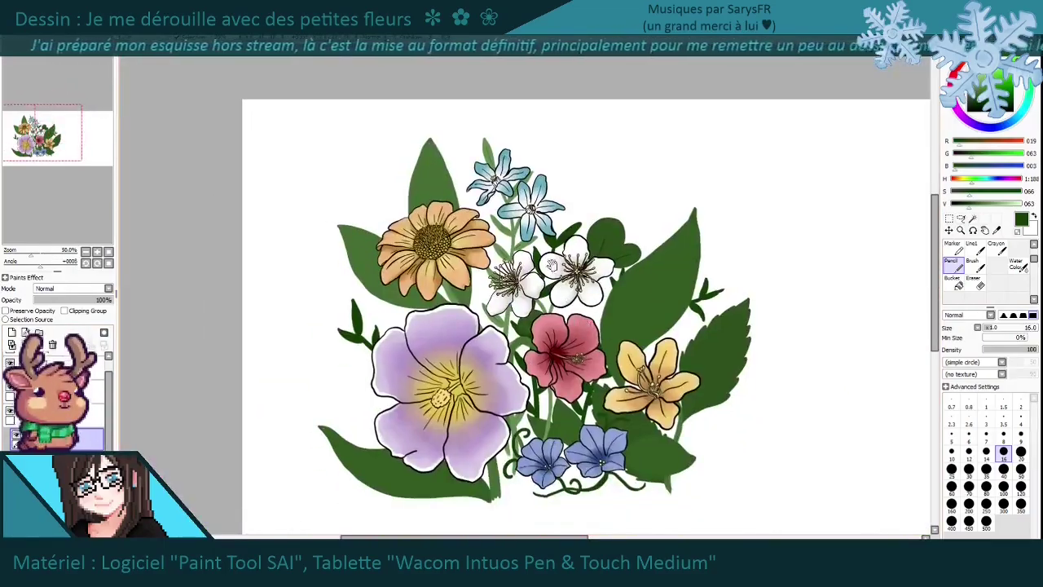
{"action": "scroll", "coordinate": [610, 242], "scroll_direction": "up", "scroll_amount": 2}
{"action": "scroll", "coordinate": [634, 229], "scroll_direction": "down", "scroll_amount": 1}
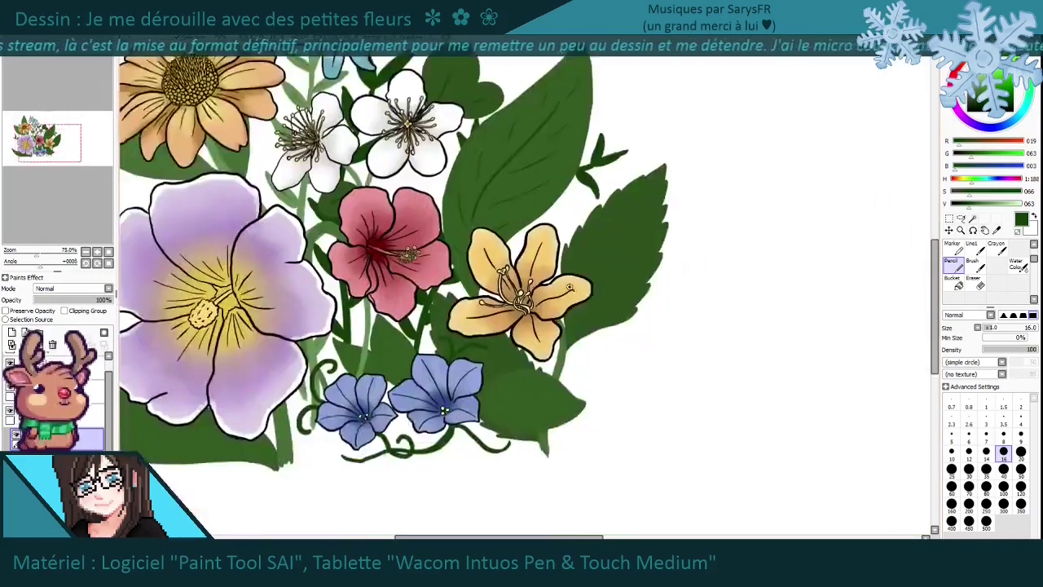
Draw dark veins on the serrated leaf beside the yellow flower and try a midrib on the rounded leaf below it.
{"action": "scroll", "coordinate": [588, 272], "scroll_direction": "up", "scroll_amount": 2}
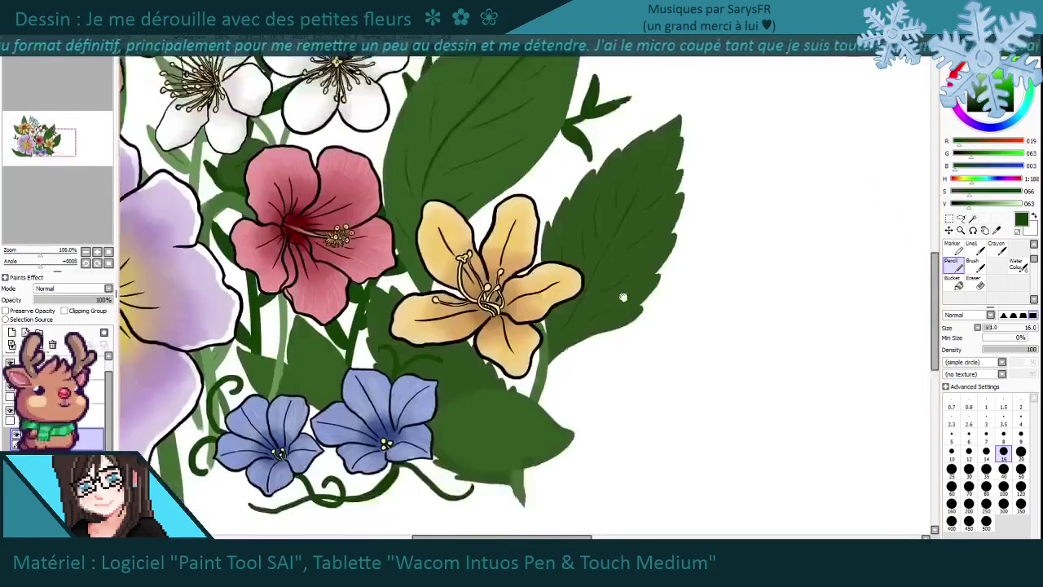
{"action": "scroll", "coordinate": [570, 342], "scroll_direction": "up", "scroll_amount": 2}
{"action": "left_click_drag", "start_coordinate": [449, 317], "coordinate": [645, 334]}
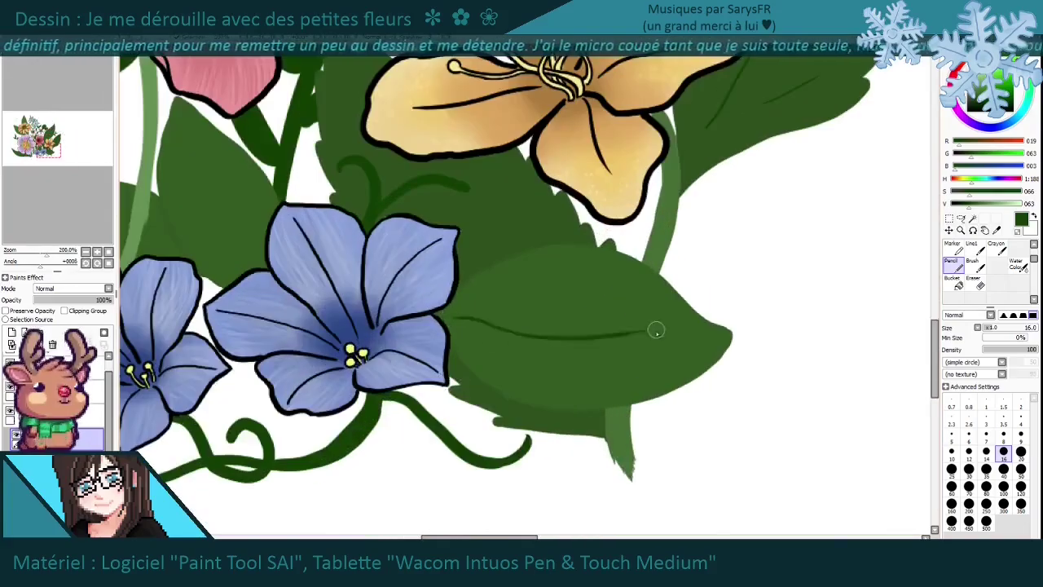
{"action": "scroll", "coordinate": [580, 363], "scroll_direction": "down", "scroll_amount": 3}
{"action": "scroll", "coordinate": [592, 368], "scroll_direction": "up", "scroll_amount": 2}
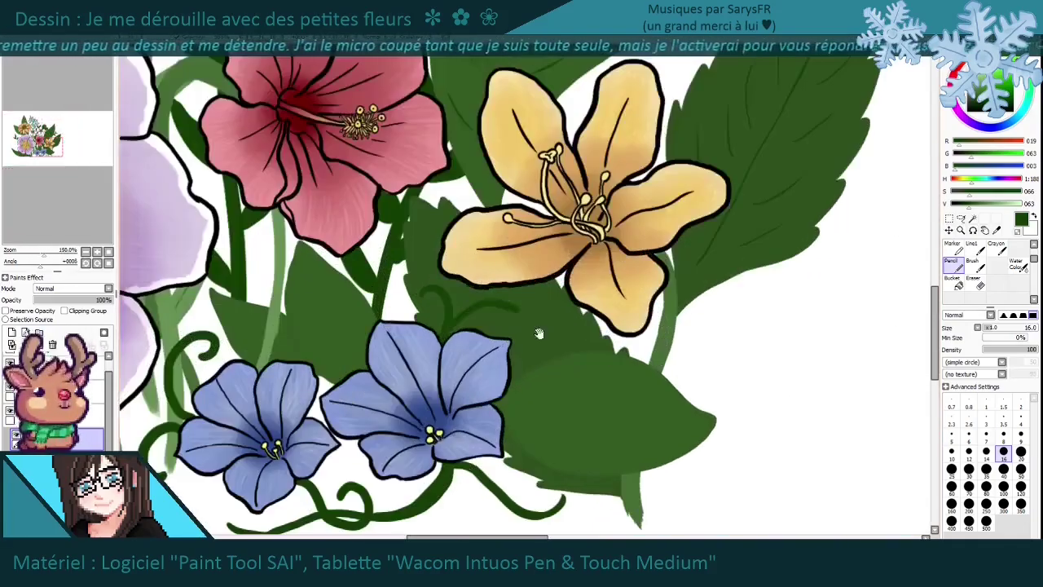
Draw midribs and side veins on the two large leaves behind the orange flower with the Pencil at size 16.
{"action": "scroll", "coordinate": [556, 316], "scroll_direction": "down", "scroll_amount": 2}
{"action": "scroll", "coordinate": [396, 273], "scroll_direction": "up", "scroll_amount": 1}
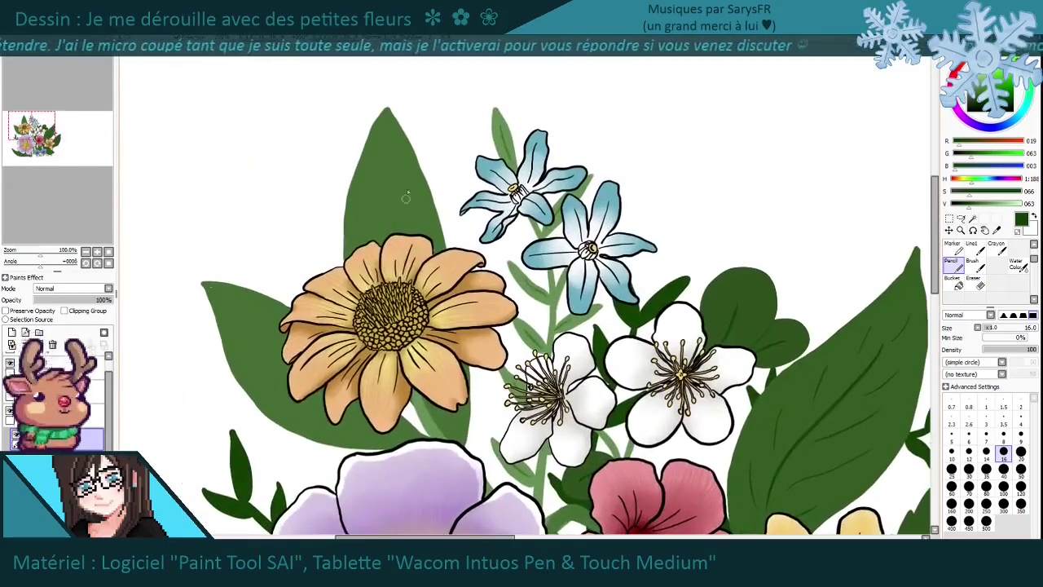
{"action": "left_click_drag", "start_coordinate": [457, 416], "coordinate": [490, 338]}
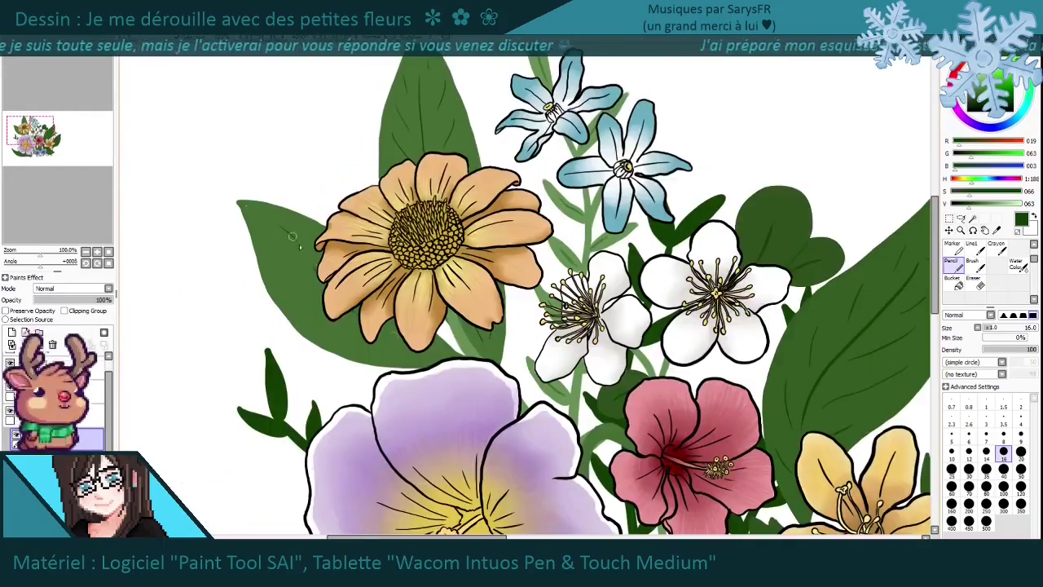
{"action": "scroll", "coordinate": [492, 354], "scroll_direction": "up", "scroll_amount": 2}
{"action": "scroll", "coordinate": [530, 358], "scroll_direction": "down", "scroll_amount": 3}
Draw the midrib and side veins on the leaf below the purple flower, and tidy the stems near the blue flowers with the Eraser at size 10.
{"action": "scroll", "coordinate": [568, 350], "scroll_direction": "up", "scroll_amount": 2}
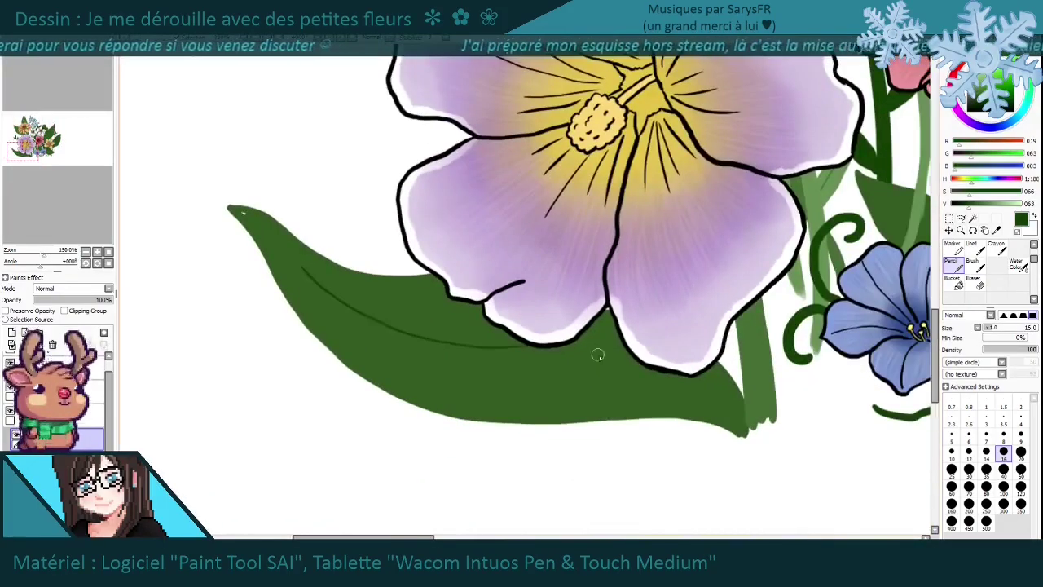
{"action": "scroll", "coordinate": [598, 343], "scroll_direction": "up", "scroll_amount": 1}
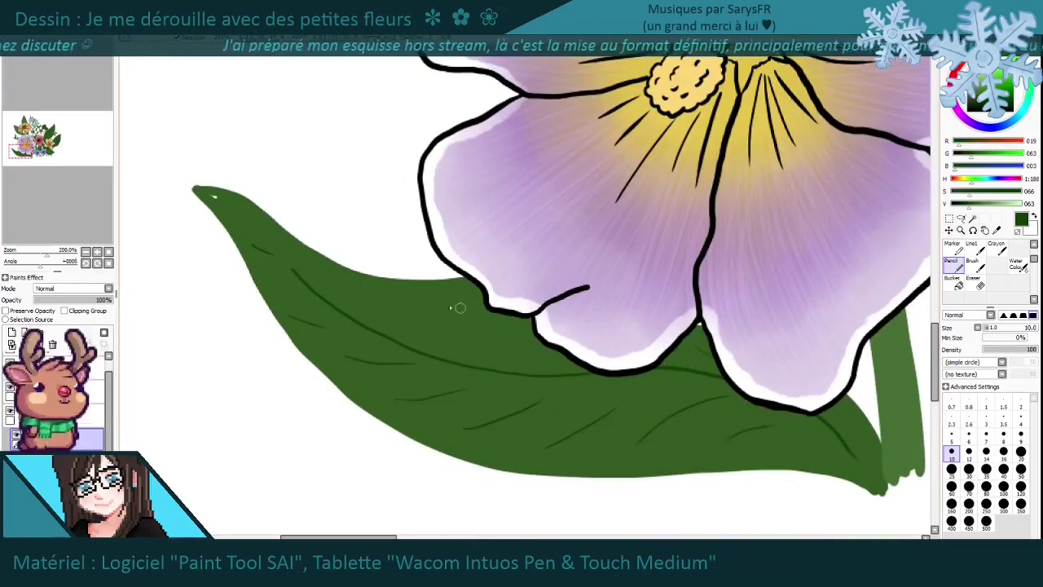
{"action": "scroll", "coordinate": [234, 201], "scroll_direction": "up", "scroll_amount": 2}
{"action": "scroll", "coordinate": [233, 200], "scroll_direction": "down", "scroll_amount": 5}
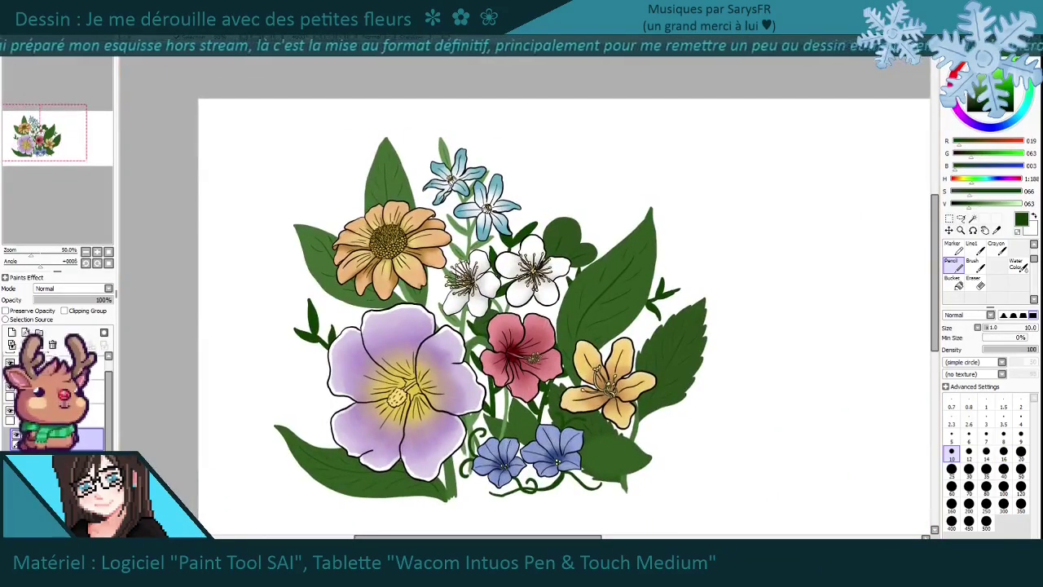
{"action": "scroll", "coordinate": [499, 503], "scroll_direction": "up", "scroll_amount": 5}
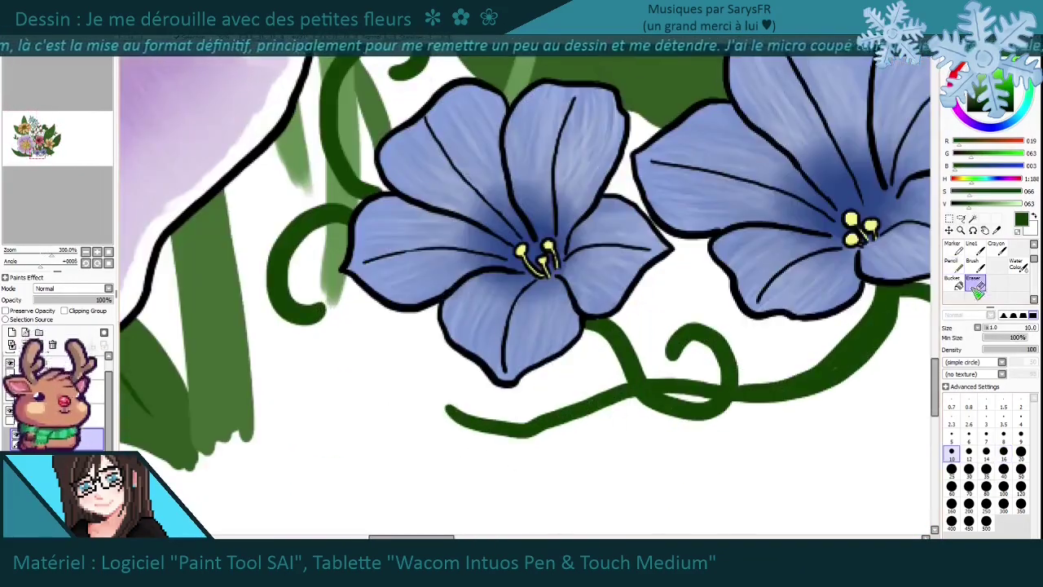
{"action": "scroll", "coordinate": [444, 398], "scroll_direction": "down", "scroll_amount": 5}
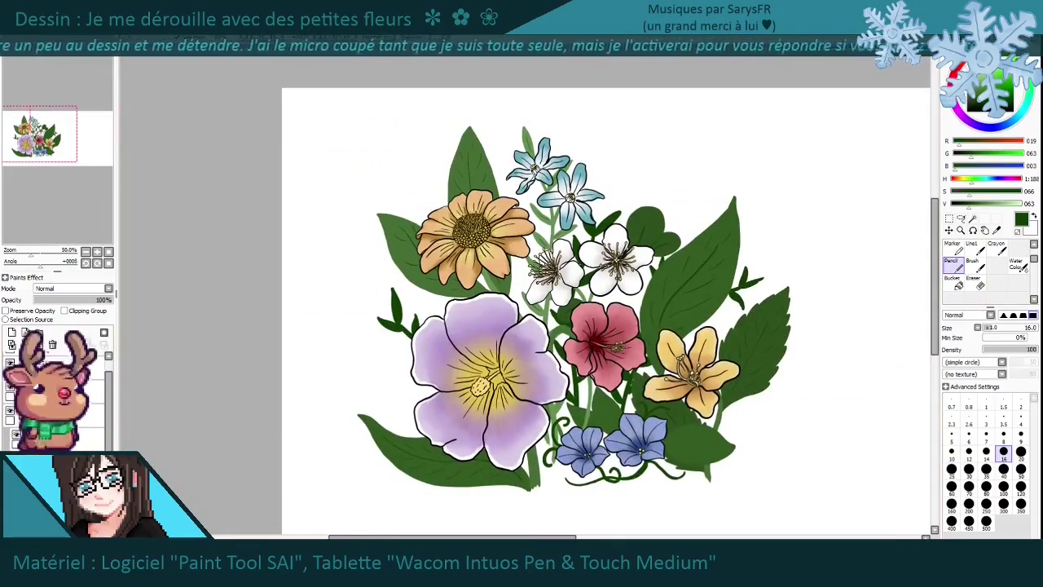
Dab white highlights on the orange flower's petals with the Brush at size 35 and blend them with the Water Color brush.
{"action": "left_click", "coordinate": [971, 261]}
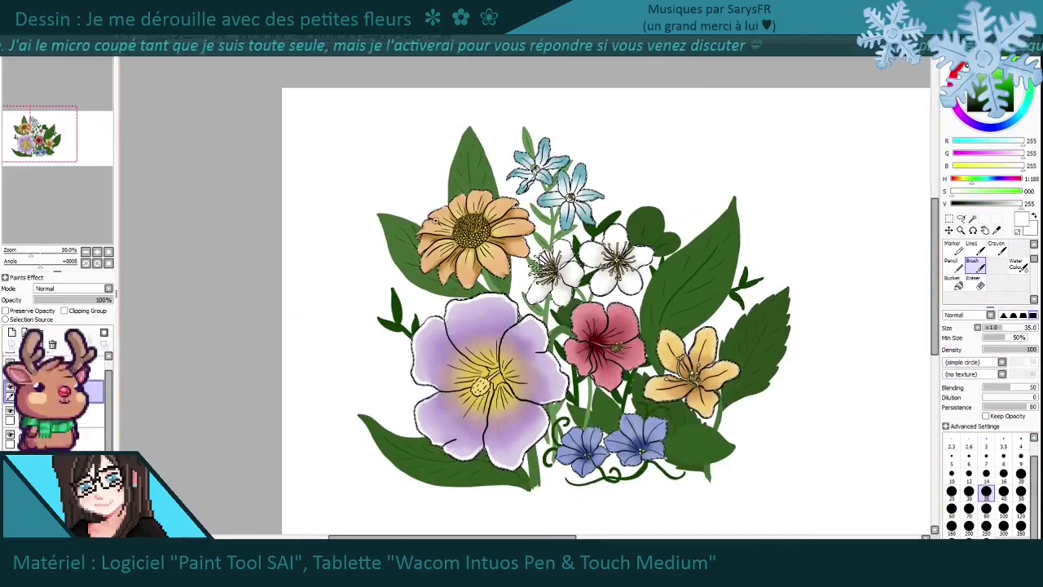
{"action": "scroll", "coordinate": [440, 206], "scroll_direction": "up", "scroll_amount": 4}
{"action": "left_click", "coordinate": [575, 167]}
{"action": "left_click", "coordinate": [440, 358]}
{"action": "left_click", "coordinate": [1017, 265]}
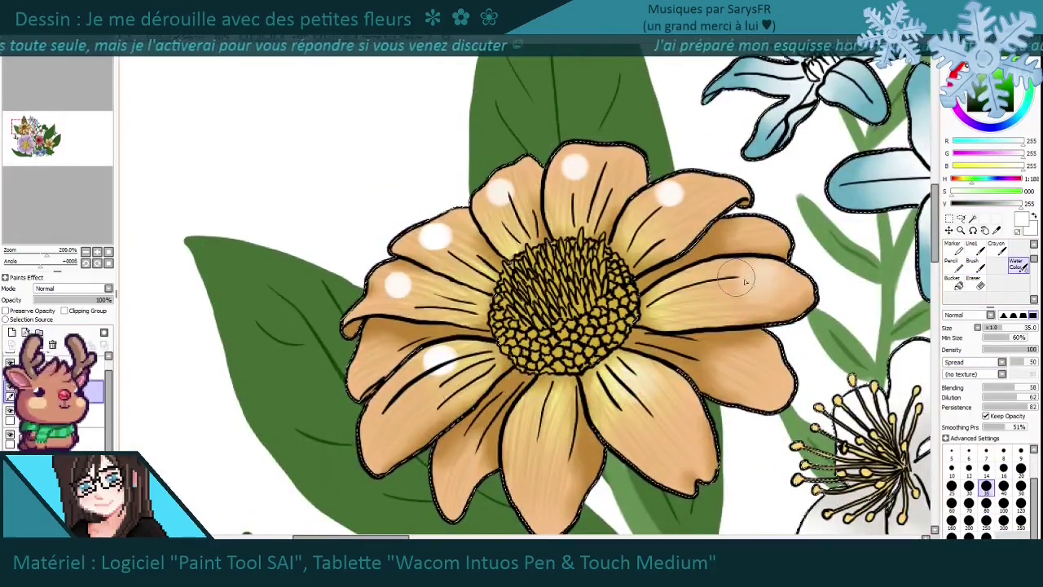
{"action": "scroll", "coordinate": [684, 184], "scroll_direction": "down", "scroll_amount": 4}
Add white highlight spots to the purple flower's petals with the Brush and soften them with the Water Color brush at size 70.
{"action": "left_click", "coordinate": [971, 261]}
{"action": "scroll", "coordinate": [713, 283], "scroll_direction": "up", "scroll_amount": 3}
{"action": "left_click", "coordinate": [707, 284]}
{"action": "left_click", "coordinate": [1016, 264]}
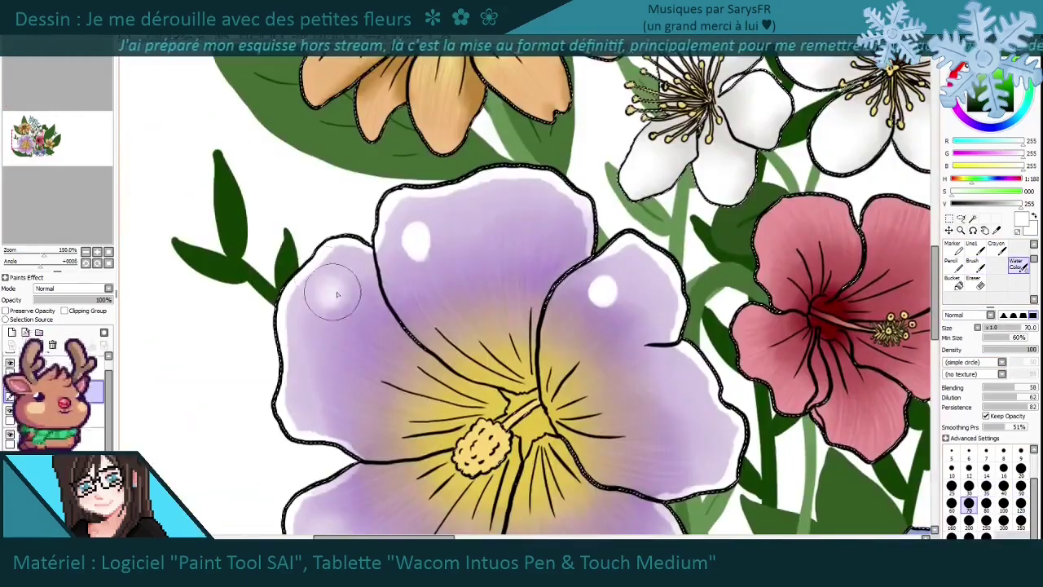
{"action": "left_click_drag", "start_coordinate": [337, 295], "coordinate": [301, 261]}
{"action": "left_click_drag", "start_coordinate": [411, 232], "coordinate": [420, 241]}
{"action": "left_click_drag", "start_coordinate": [603, 289], "coordinate": [616, 296]}
{"action": "scroll", "coordinate": [366, 395], "scroll_direction": "down", "scroll_amount": 4}
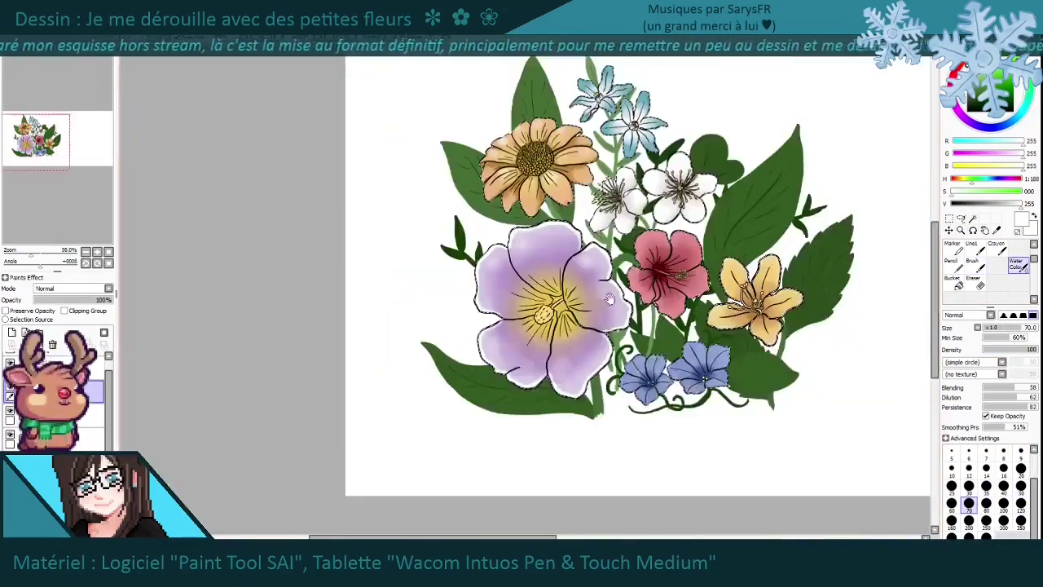
Soften the orange flower's petal highlights with the Water Color brush at size 80.
{"action": "scroll", "coordinate": [409, 278], "scroll_direction": "up", "scroll_amount": 1}
{"action": "left_click", "coordinate": [1003, 503]}
{"action": "scroll", "coordinate": [440, 263], "scroll_direction": "up", "scroll_amount": 2}
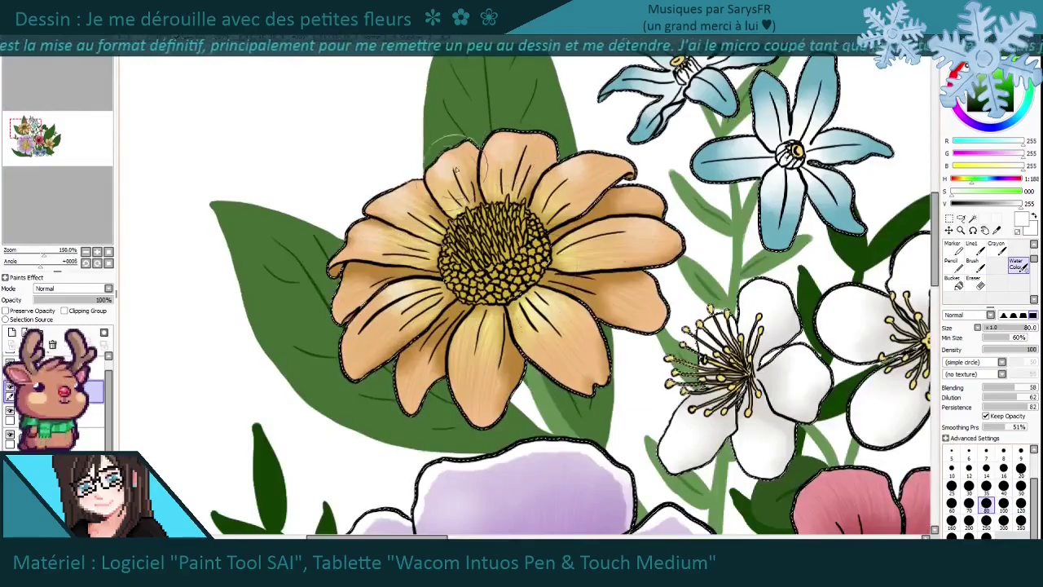
{"action": "left_click_drag", "start_coordinate": [733, 456], "coordinate": [269, 187]}
Add white highlights to the hibiscus and yellow flower petals and blend them with the Water Color brush at size 60.
{"action": "left_click", "coordinate": [969, 503]}
{"action": "left_click", "coordinate": [951, 502]}
{"action": "scroll", "coordinate": [440, 326], "scroll_direction": "down", "scroll_amount": 3}
{"action": "scroll", "coordinate": [537, 351], "scroll_direction": "up", "scroll_amount": 4}
{"action": "left_click", "coordinate": [660, 116]}
{"action": "left_click", "coordinate": [814, 317]}
{"action": "left_click_drag", "start_coordinate": [489, 325], "coordinate": [620, 342]}
{"action": "scroll", "coordinate": [570, 367], "scroll_direction": "down", "scroll_amount": 2}
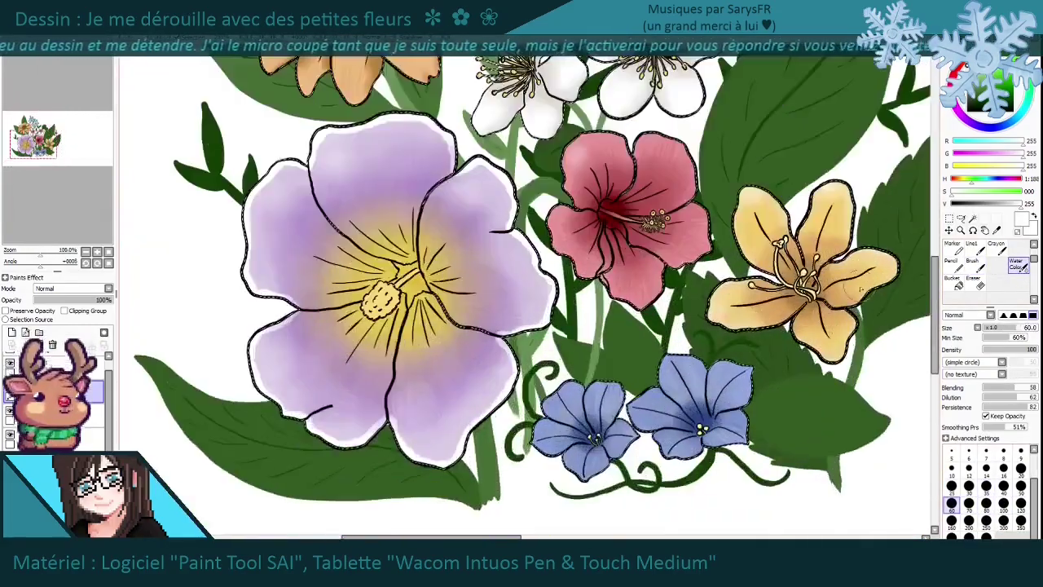
Dab white highlights on the two dark blue flowers and blend them with the Water Color brush at size 40.
{"action": "scroll", "coordinate": [613, 373], "scroll_direction": "up", "scroll_amount": 1}
{"action": "key", "text": "b"}
{"action": "key", "text": "c"}
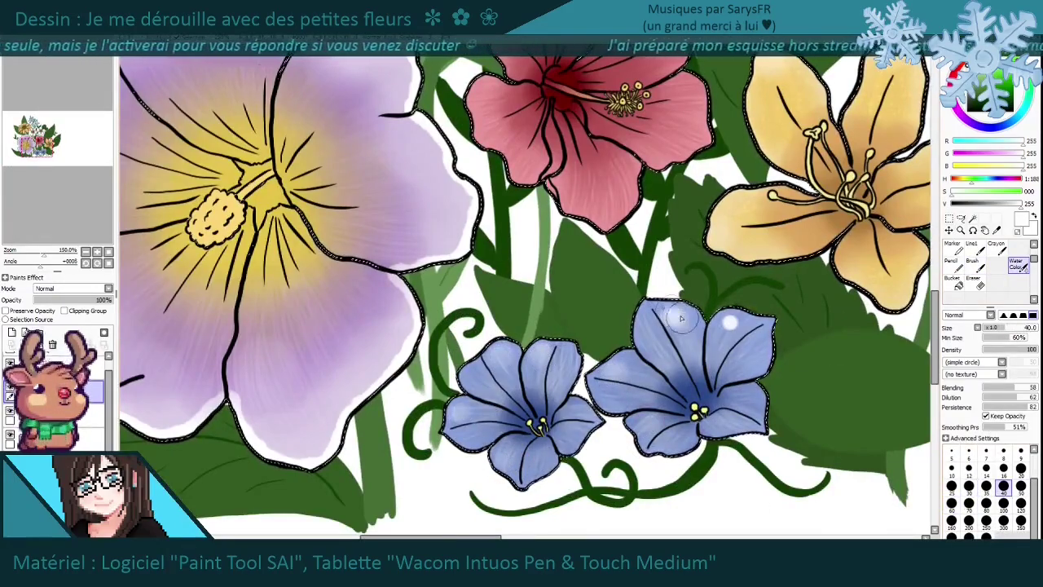
{"action": "scroll", "coordinate": [505, 460], "scroll_direction": "down", "scroll_amount": 3}
Dab white highlights on the light blue flowers with the Brush at size 30 and blend them with the Water Color brush at size 40.
{"action": "scroll", "coordinate": [603, 171], "scroll_direction": "up", "scroll_amount": 4}
{"action": "key", "text": "b"}
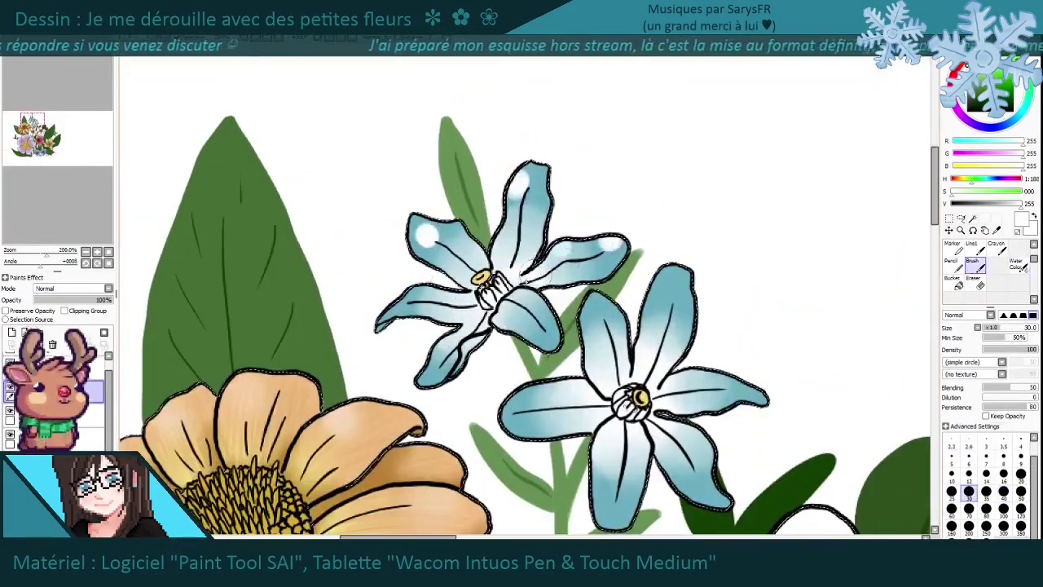
{"action": "left_click_drag", "start_coordinate": [566, 267], "coordinate": [550, 251]}
{"action": "key", "text": "c"}
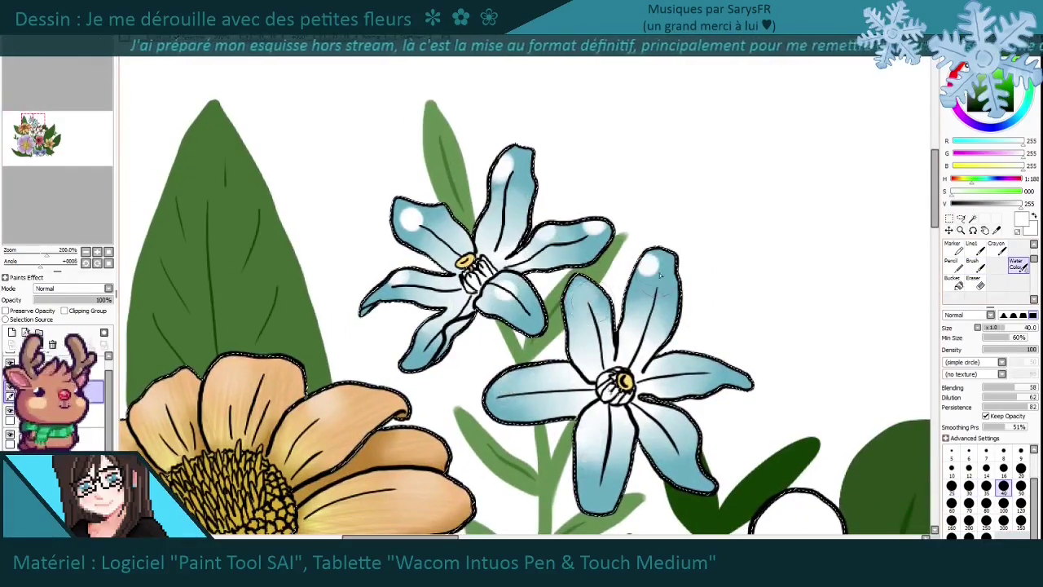
{"action": "mouse_move", "coordinate": [599, 303]}
{"action": "left_mouse_down"}
{"action": "mouse_move", "coordinate": [644, 276]}
{"action": "mouse_move", "coordinate": [580, 232]}
{"action": "left_mouse_up"}
{"action": "scroll", "coordinate": [414, 208], "scroll_direction": "down", "scroll_amount": 4}
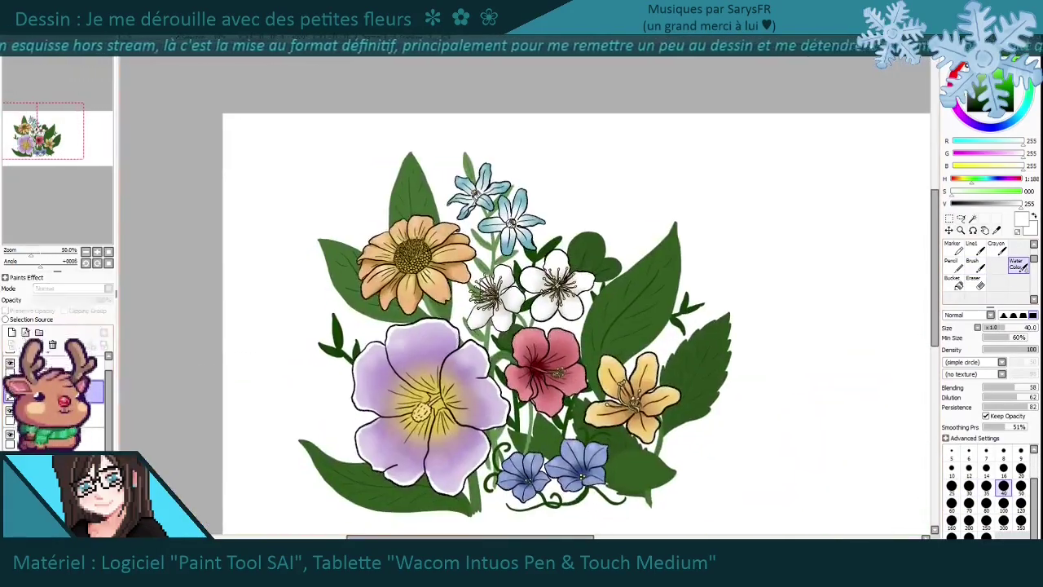
Paint a light green base, RGB 102, 144, 84, behind the bouquet's lower edge with the Brush at size 50 and the Spread shape.
{"action": "mouse_move", "coordinate": [720, 439]}
{"action": "left_mouse_down"}
{"action": "mouse_move", "coordinate": [707, 406]}
{"action": "mouse_move", "coordinate": [704, 413]}
{"action": "left_mouse_up"}
{"action": "left_click", "coordinate": [974, 264]}
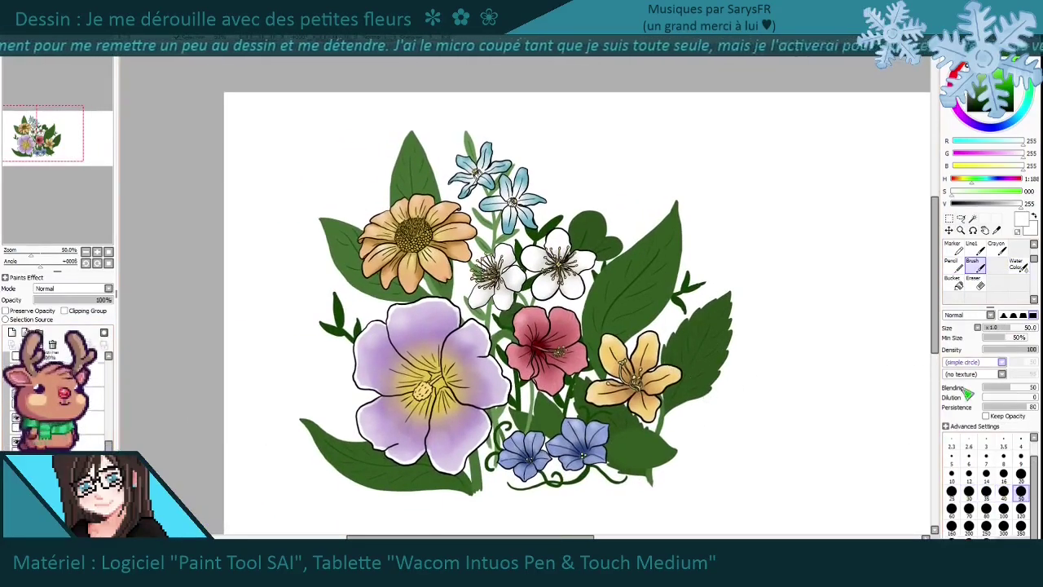
{"action": "scroll", "coordinate": [468, 522], "scroll_direction": "up", "scroll_amount": 1}
{"action": "left_click", "coordinate": [497, 460], "text": "alt"}
{"action": "mouse_move", "coordinate": [461, 485]}
{"action": "left_mouse_down"}
{"action": "mouse_move", "coordinate": [556, 487]}
{"action": "mouse_move", "coordinate": [730, 466]}
{"action": "mouse_move", "coordinate": [586, 481]}
{"action": "mouse_move", "coordinate": [481, 436]}
{"action": "left_mouse_up"}
{"action": "scroll", "coordinate": [528, 405], "scroll_direction": "down", "scroll_amount": 1}
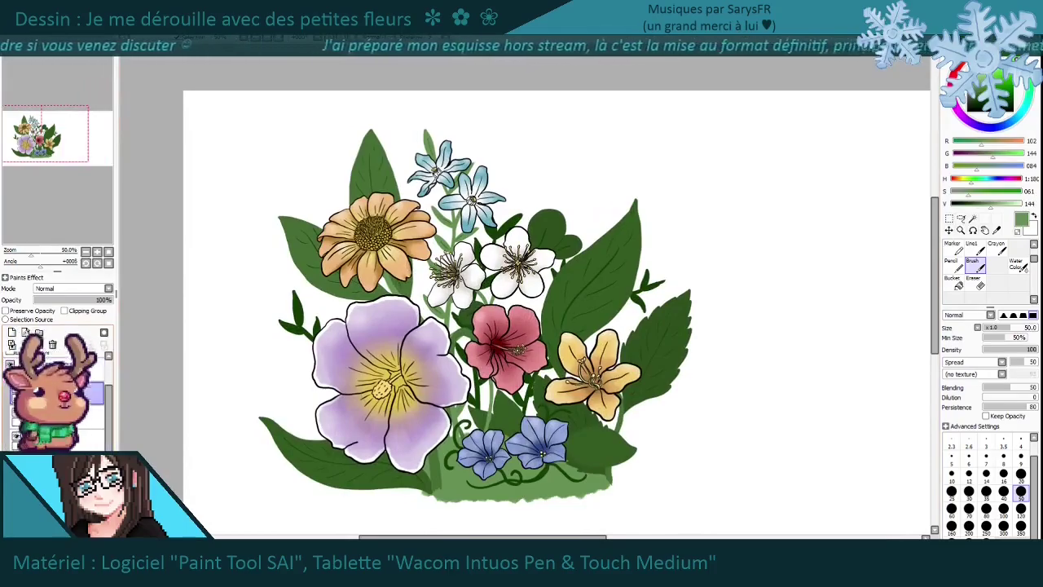
Fill the star-shaped throat at the purple flower's centre with dark gold using the Pencil at size 10.
{"action": "left_click", "coordinate": [954, 261]}
{"action": "left_click", "coordinate": [379, 383], "text": "alt"}
{"action": "scroll", "coordinate": [379, 383], "scroll_direction": "up", "scroll_amount": 6}
{"action": "mouse_move", "coordinate": [440, 440]}
{"action": "left_mouse_down"}
{"action": "mouse_move", "coordinate": [417, 337]}
{"action": "mouse_move", "coordinate": [514, 350]}
{"action": "mouse_move", "coordinate": [445, 330]}
{"action": "mouse_move", "coordinate": [494, 305]}
{"action": "mouse_move", "coordinate": [417, 319]}
{"action": "left_mouse_up"}
{"action": "scroll", "coordinate": [443, 329], "scroll_direction": "up", "scroll_amount": 2}
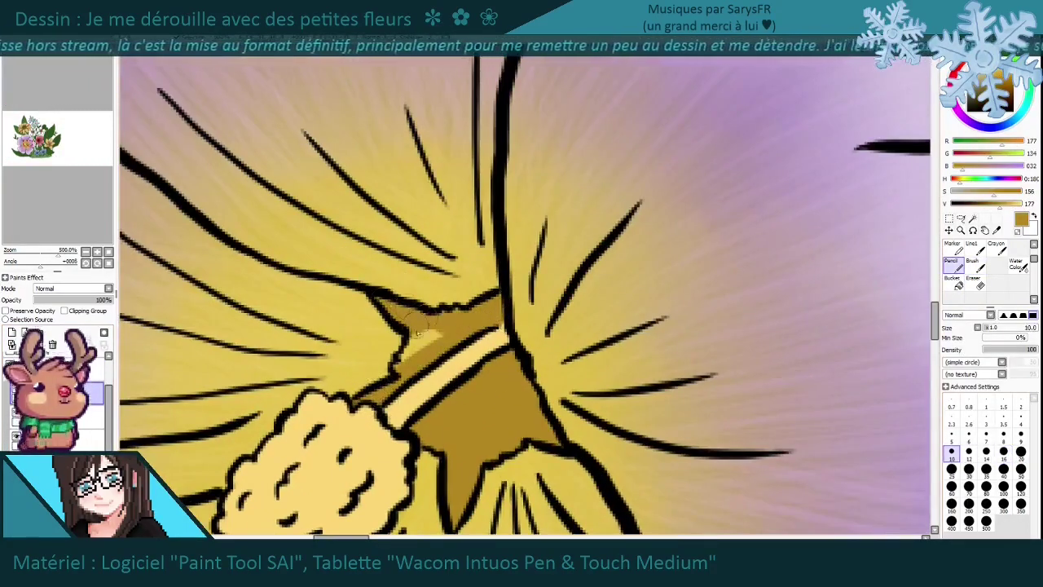
{"action": "scroll", "coordinate": [749, 377], "scroll_direction": "down", "scroll_amount": 6}
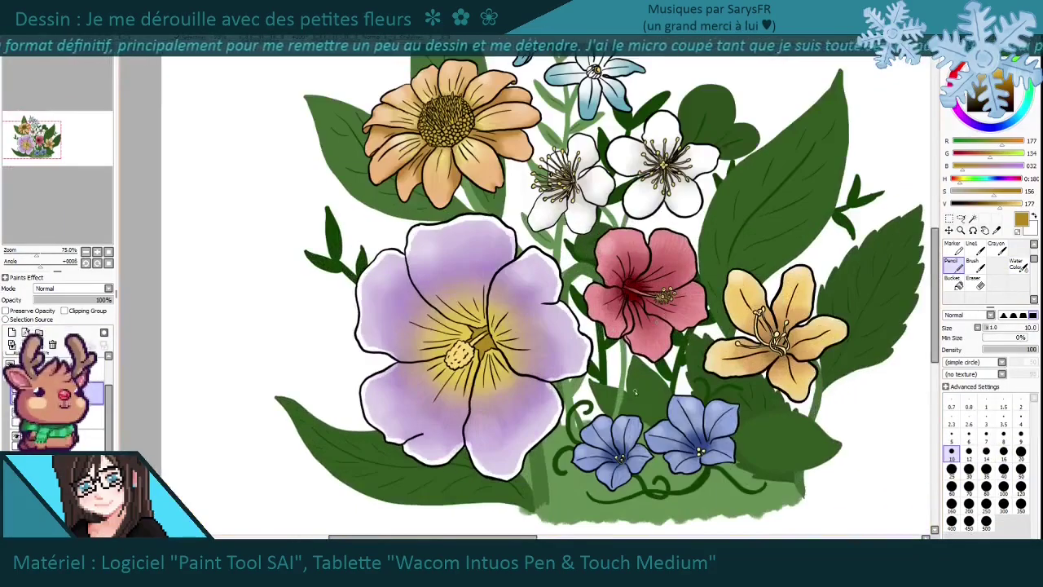
Paint a dark gold shade around the purple flower's throat with the Pencil at size 20 and blend it with the Water Color brush at size 40.
{"action": "left_click", "coordinate": [1021, 450]}
{"action": "scroll", "coordinate": [440, 351], "scroll_direction": "up", "scroll_amount": 5}
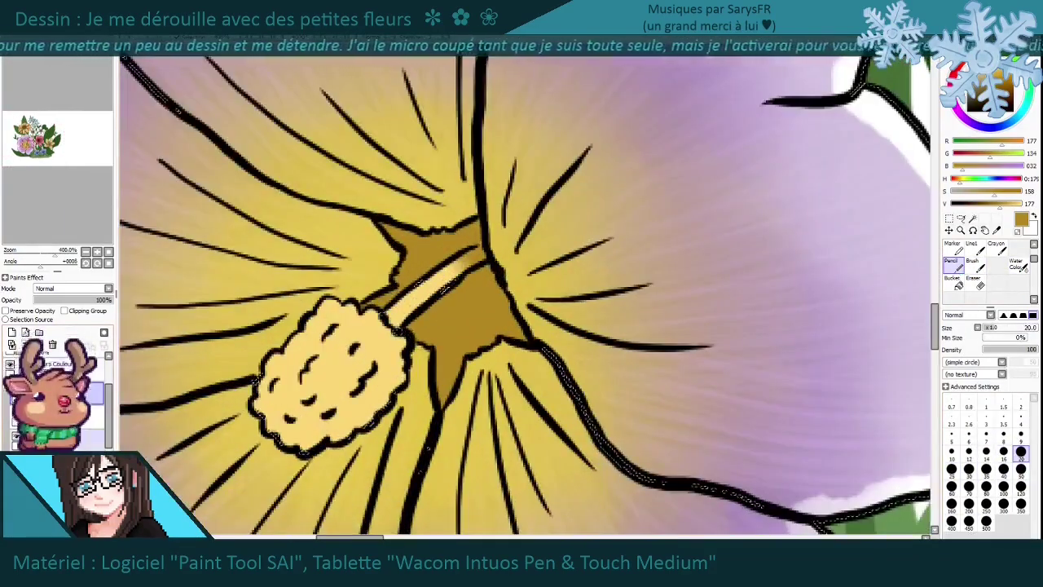
{"action": "mouse_move", "coordinate": [481, 399]}
{"action": "left_mouse_down"}
{"action": "mouse_move", "coordinate": [514, 288]}
{"action": "mouse_move", "coordinate": [379, 200]}
{"action": "left_mouse_up"}
{"action": "left_click", "coordinate": [1017, 263]}
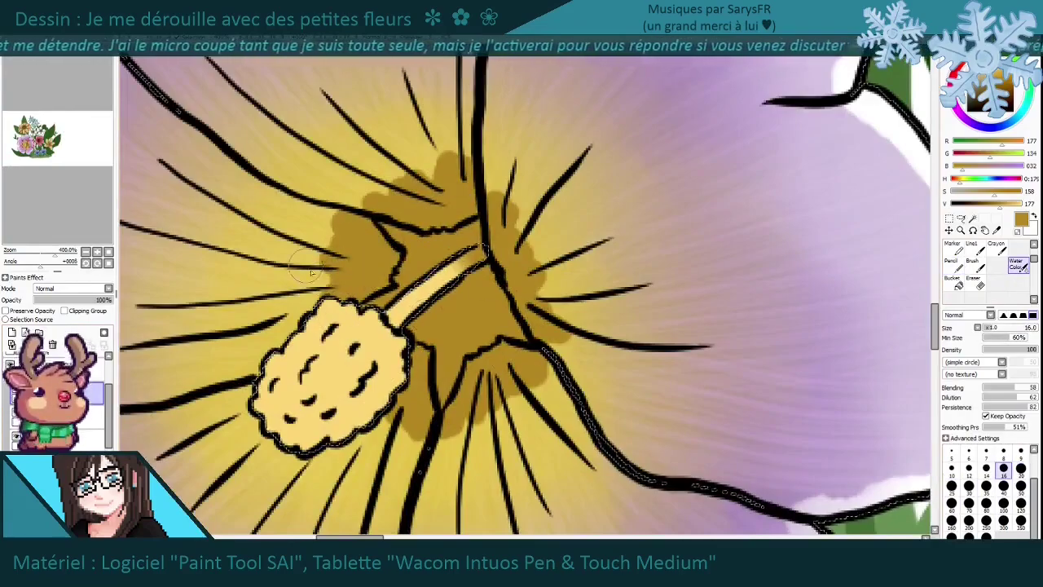
{"action": "left_click", "coordinate": [1003, 485]}
{"action": "left_click_drag", "start_coordinate": [310, 342], "coordinate": [367, 220]}
{"action": "left_click_drag", "start_coordinate": [392, 179], "coordinate": [555, 342]}
{"action": "scroll", "coordinate": [452, 454], "scroll_direction": "down", "scroll_amount": 5}
{"action": "scroll", "coordinate": [489, 342], "scroll_direction": "up", "scroll_amount": 5}
Deepen the purple flower's throat under the pistil with dark brown, RGB 72, 35, 0, and blend it with the Water Color brush at size 40.
{"action": "left_click", "coordinate": [952, 263]}
{"action": "mouse_move", "coordinate": [506, 281]}
{"action": "left_mouse_down"}
{"action": "mouse_move", "coordinate": [513, 310]}
{"action": "mouse_move", "coordinate": [487, 343]}
{"action": "mouse_move", "coordinate": [509, 302]}
{"action": "mouse_move", "coordinate": [499, 265]}
{"action": "left_mouse_up"}
{"action": "key", "text": "b"}
{"action": "scroll", "coordinate": [522, 327], "scroll_direction": "down", "scroll_amount": 5}
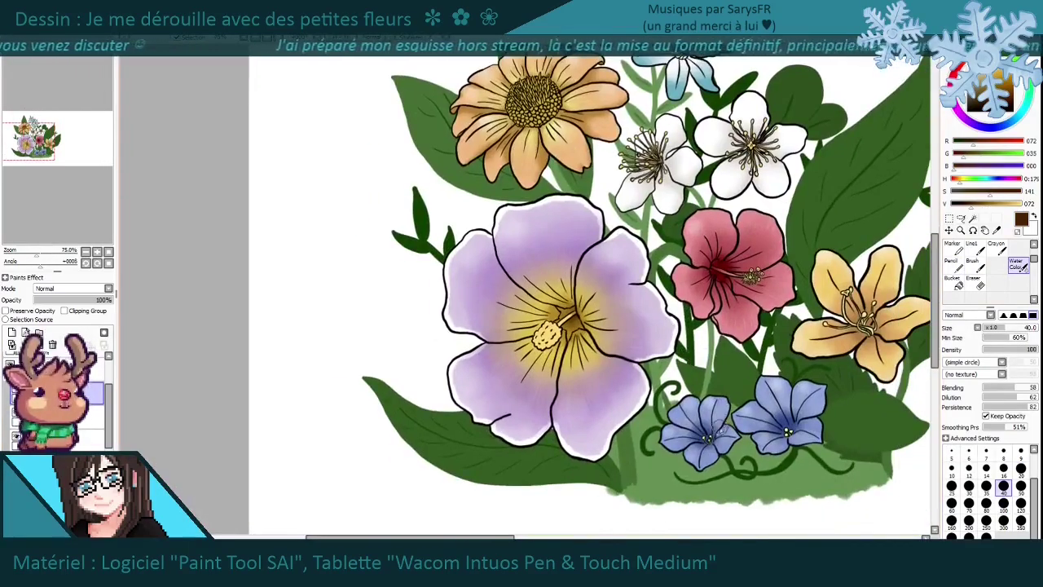
{"action": "scroll", "coordinate": [706, 440], "scroll_direction": "down", "scroll_amount": 2}
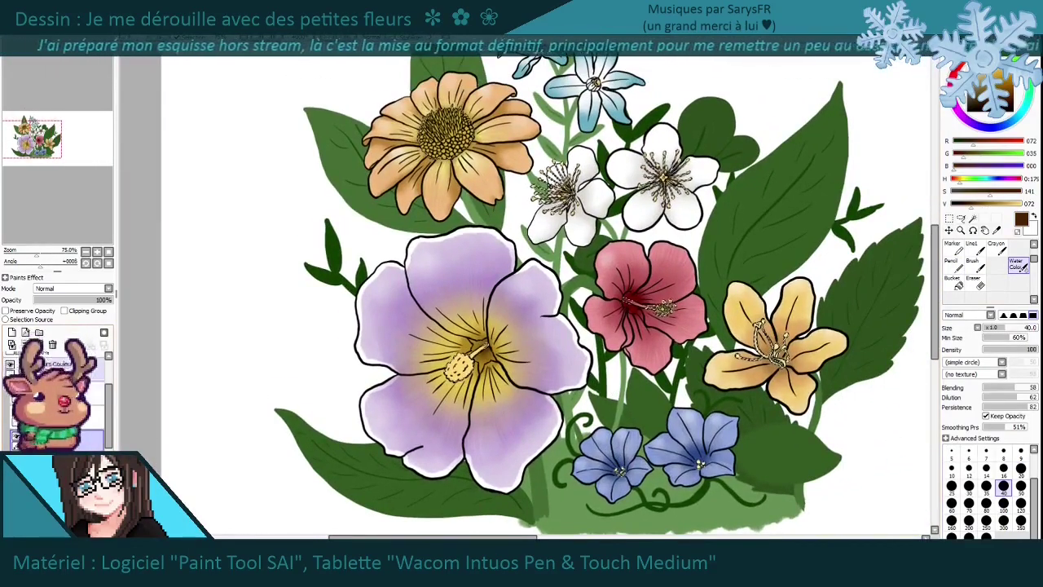
Shade the purple flower's pistil and the hibiscus's central column with gold, RGB 216, 175, 71, using the Brush at size 25.
{"action": "key", "text": "b"}
{"action": "scroll", "coordinate": [466, 373], "scroll_direction": "up", "scroll_amount": 8}
{"action": "scroll", "coordinate": [465, 373], "scroll_direction": "up", "scroll_amount": 1}
{"action": "left_click", "coordinate": [951, 491]}
{"action": "mouse_move", "coordinate": [351, 383]}
{"action": "left_mouse_down"}
{"action": "mouse_move", "coordinate": [521, 294]}
{"action": "mouse_move", "coordinate": [530, 305]}
{"action": "left_mouse_up"}
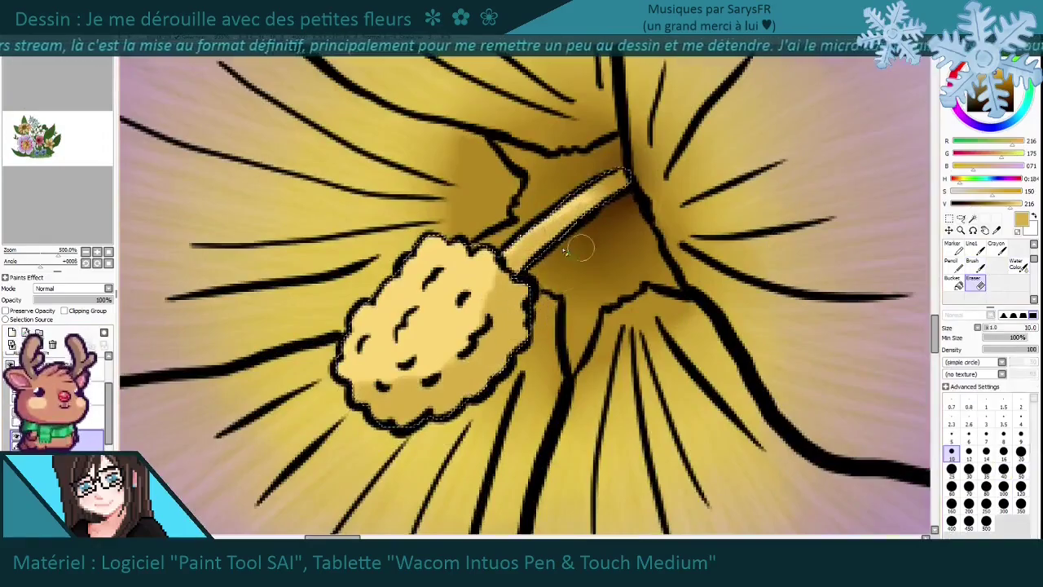
{"action": "scroll", "coordinate": [526, 293], "scroll_direction": "down", "scroll_amount": 5}
{"action": "scroll", "coordinate": [709, 315], "scroll_direction": "up", "scroll_amount": 5}
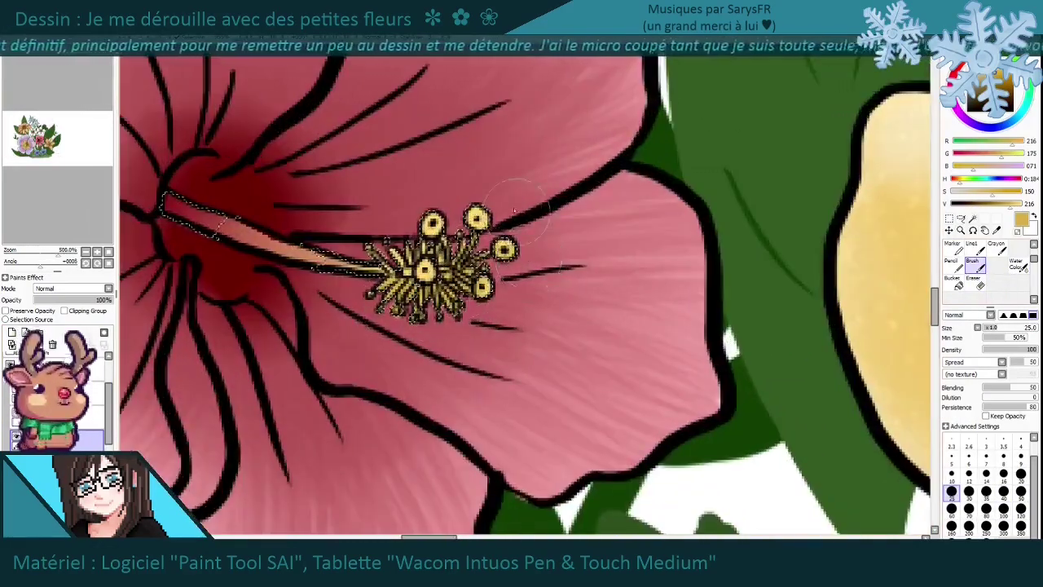
Shade the yellow flower's curved stamens with gold, RGB 216, 175, 71, using the Brush at sizes 16 and 10.
{"action": "scroll", "coordinate": [455, 208], "scroll_direction": "down", "scroll_amount": 4}
{"action": "scroll", "coordinate": [505, 326], "scroll_direction": "up", "scroll_amount": 4}
{"action": "scroll", "coordinate": [505, 326], "scroll_direction": "up", "scroll_amount": 1}
{"action": "left_click", "coordinate": [952, 473]}
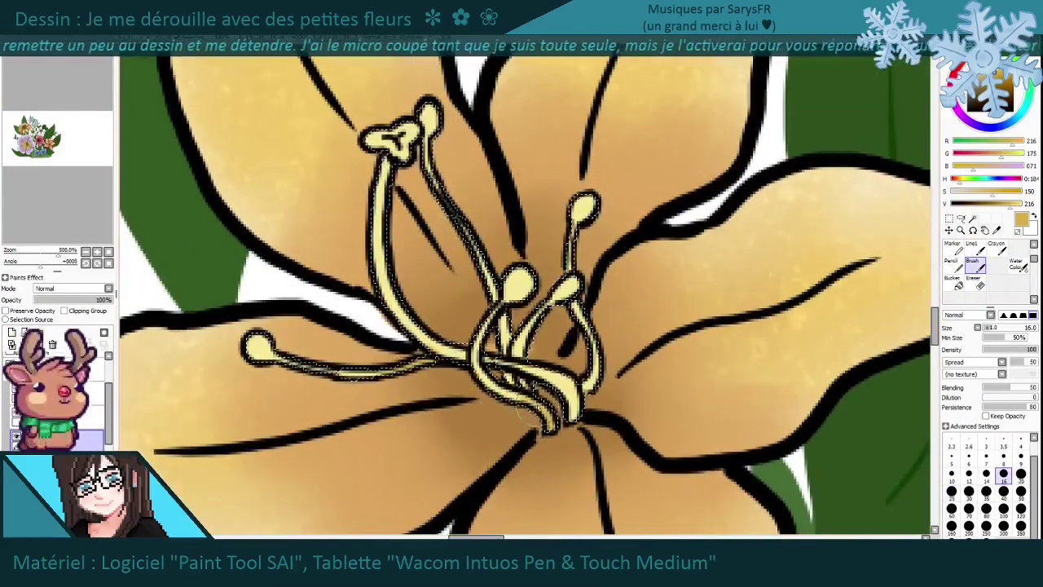
{"action": "scroll", "coordinate": [505, 326], "scroll_direction": "up", "scroll_amount": 1}
{"action": "left_click_drag", "start_coordinate": [365, 196], "coordinate": [423, 326]}
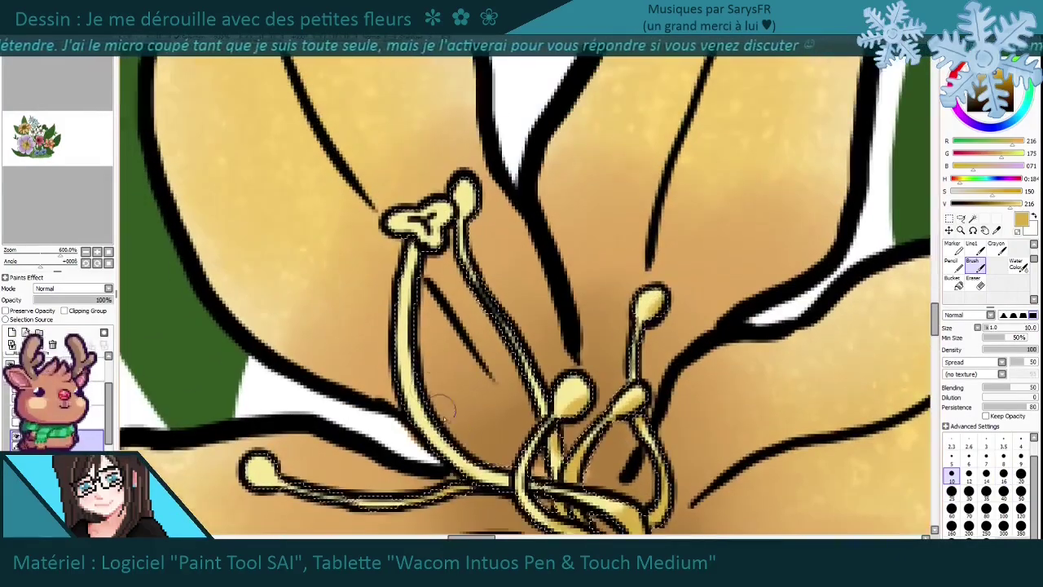
{"action": "scroll", "coordinate": [479, 219], "scroll_direction": "down", "scroll_amount": 2}
{"action": "left_click_drag", "start_coordinate": [479, 219], "coordinate": [526, 80]}
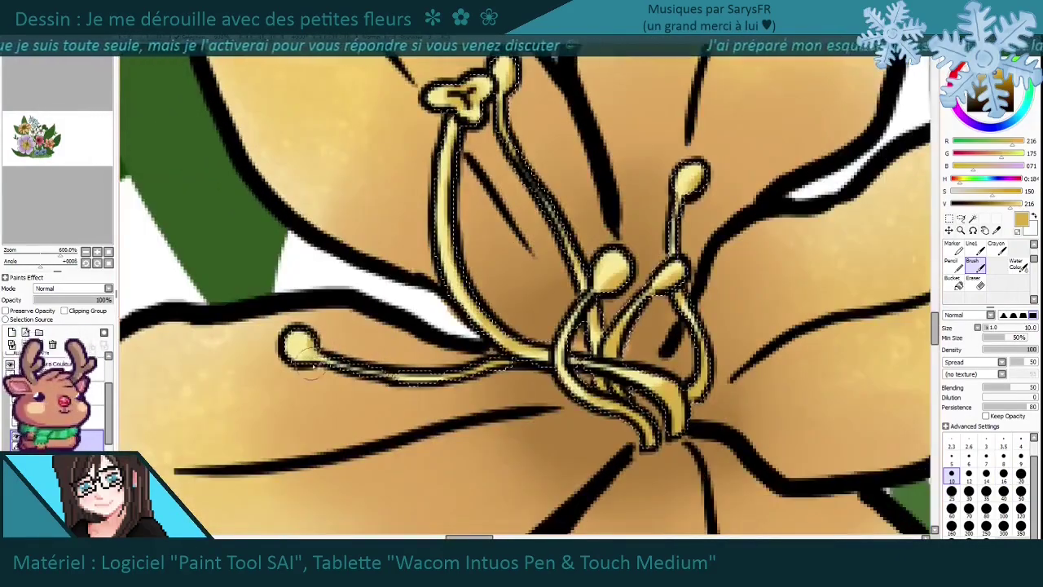
{"action": "key", "text": "n"}
{"action": "scroll", "coordinate": [673, 369], "scroll_direction": "up", "scroll_amount": 4}
{"action": "scroll", "coordinate": [463, 424], "scroll_direction": "down", "scroll_amount": 4}
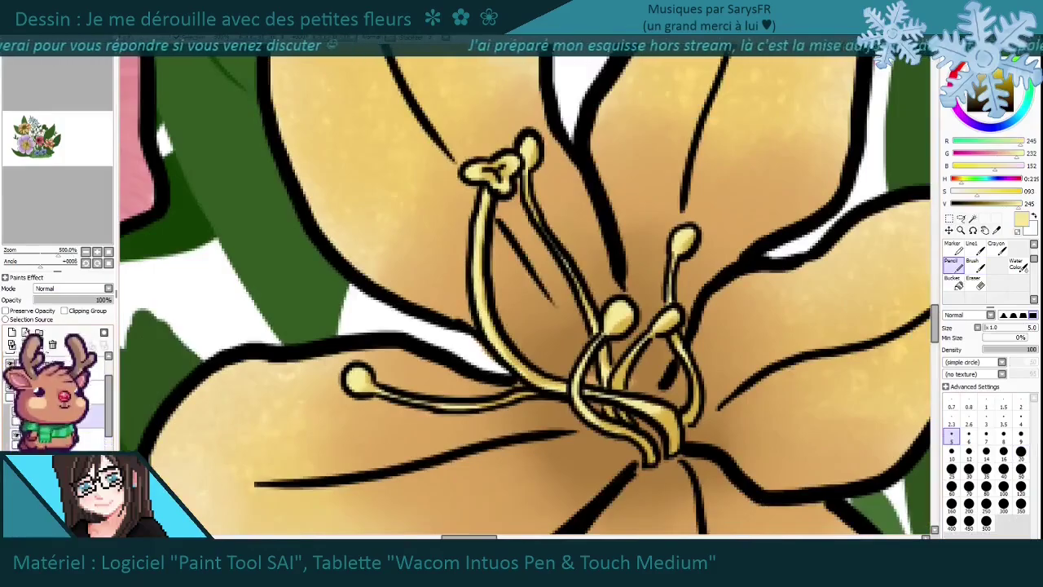
Shade the stamen tips and filaments of the fully open white flower with gold, RGB 210, 167, 58, using the Pencil at size 10.
{"action": "scroll", "coordinate": [464, 425], "scroll_direction": "down", "scroll_amount": 5}
{"action": "scroll", "coordinate": [443, 233], "scroll_direction": "up", "scroll_amount": 4}
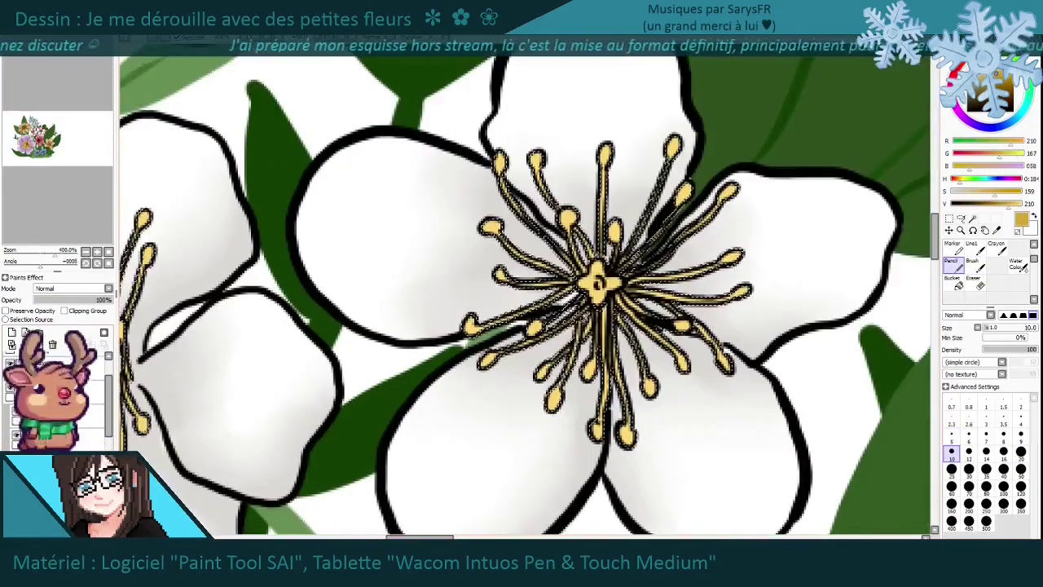
{"action": "scroll", "coordinate": [633, 312], "scroll_direction": "up", "scroll_amount": 2}
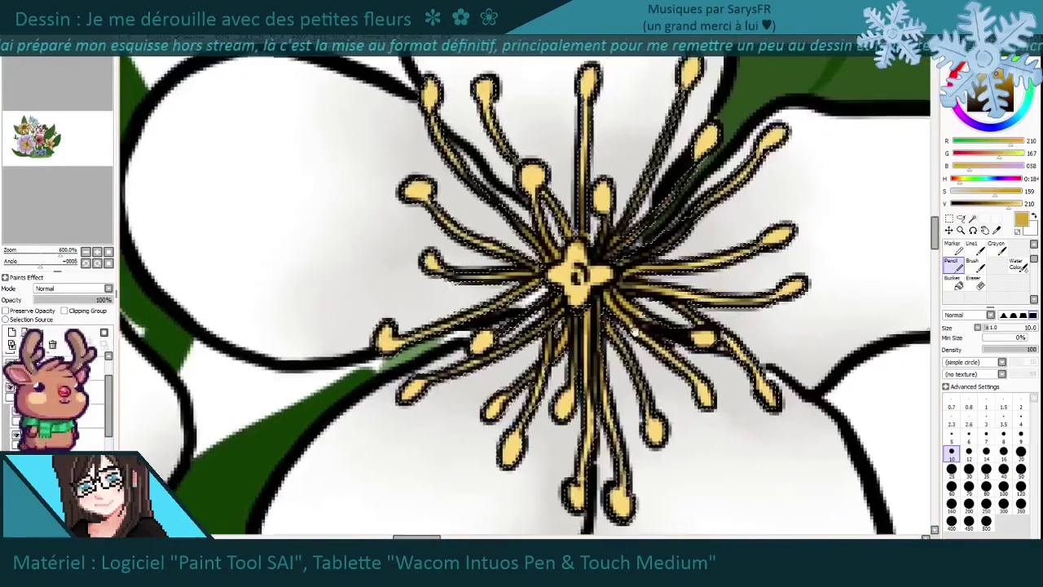
{"action": "left_click_drag", "start_coordinate": [415, 206], "coordinate": [427, 137]}
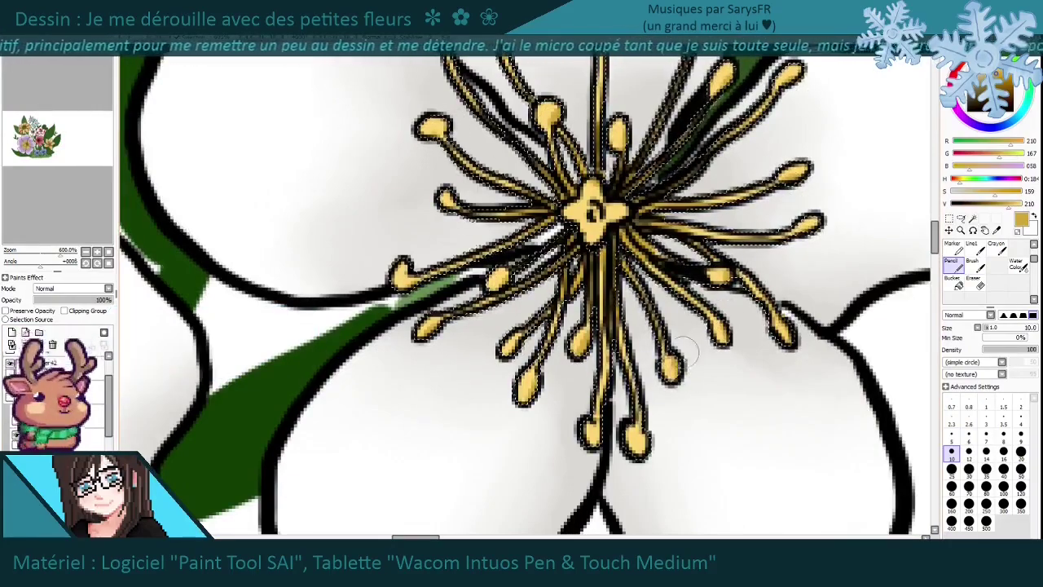
{"action": "left_click_drag", "start_coordinate": [594, 214], "coordinate": [509, 326]}
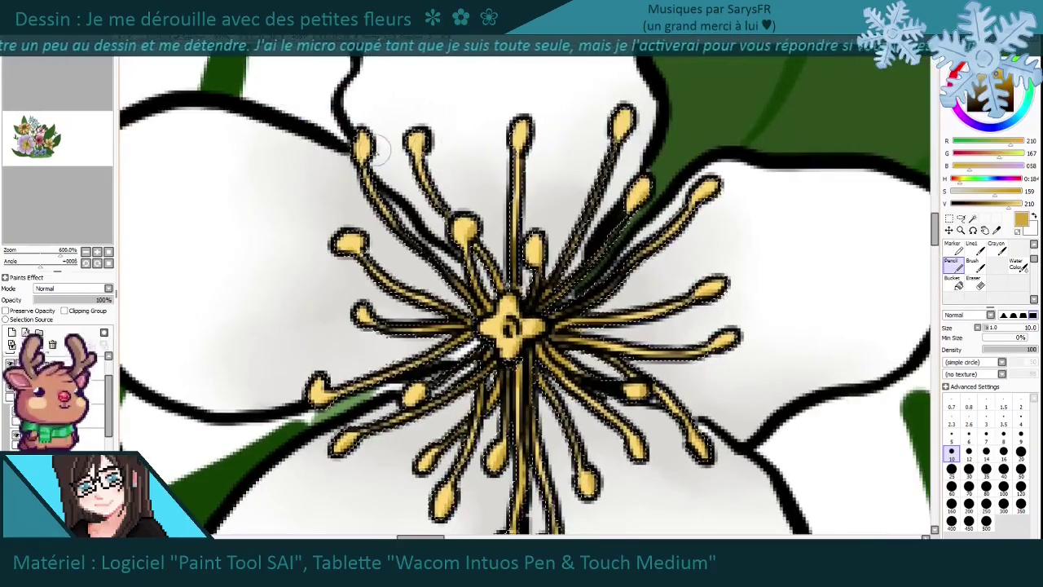
Shade the stamens of the side-facing white flower with gold, RGB 210, 167, 58, using the Pencil at size 10.
{"action": "scroll", "coordinate": [389, 149], "scroll_direction": "down", "scroll_amount": 4}
{"action": "scroll", "coordinate": [415, 326], "scroll_direction": "up", "scroll_amount": 4}
{"action": "scroll", "coordinate": [522, 293], "scroll_direction": "up", "scroll_amount": 1}
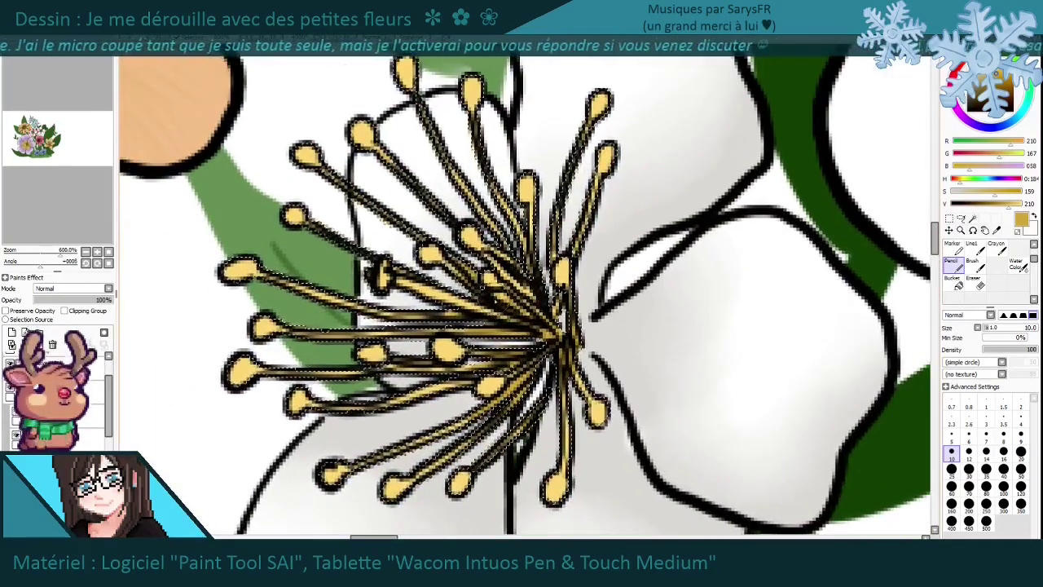
{"action": "left_click_drag", "start_coordinate": [391, 278], "coordinate": [439, 336]}
{"action": "scroll", "coordinate": [438, 336], "scroll_direction": "up", "scroll_amount": 2}
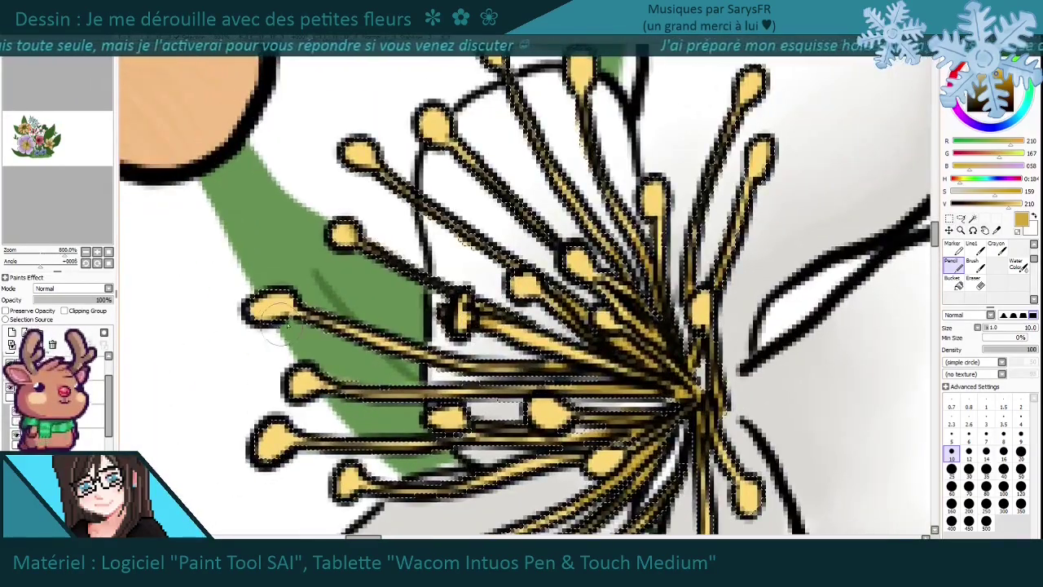
{"action": "left_click_drag", "start_coordinate": [394, 529], "coordinate": [346, 399]}
{"action": "left_click_drag", "start_coordinate": [351, 114], "coordinate": [367, 399]}
{"action": "scroll", "coordinate": [521, 294], "scroll_direction": "down", "scroll_amount": 5}
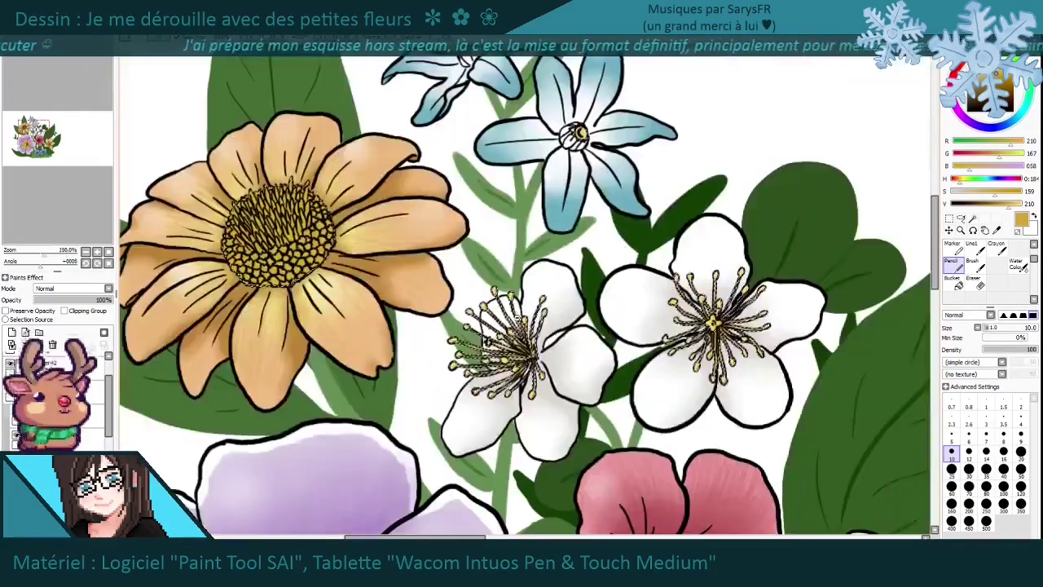
Shade the cells and spikes of the orange flower's centre with dark gold, RGB 186, 142, 19, using the Pencil at size 10.
{"action": "scroll", "coordinate": [635, 293], "scroll_direction": "up", "scroll_amount": 6}
{"action": "scroll", "coordinate": [521, 293], "scroll_direction": "down", "scroll_amount": 5}
{"action": "scroll", "coordinate": [426, 361], "scroll_direction": "up", "scroll_amount": 4}
{"action": "scroll", "coordinate": [534, 391], "scroll_direction": "up", "scroll_amount": 1}
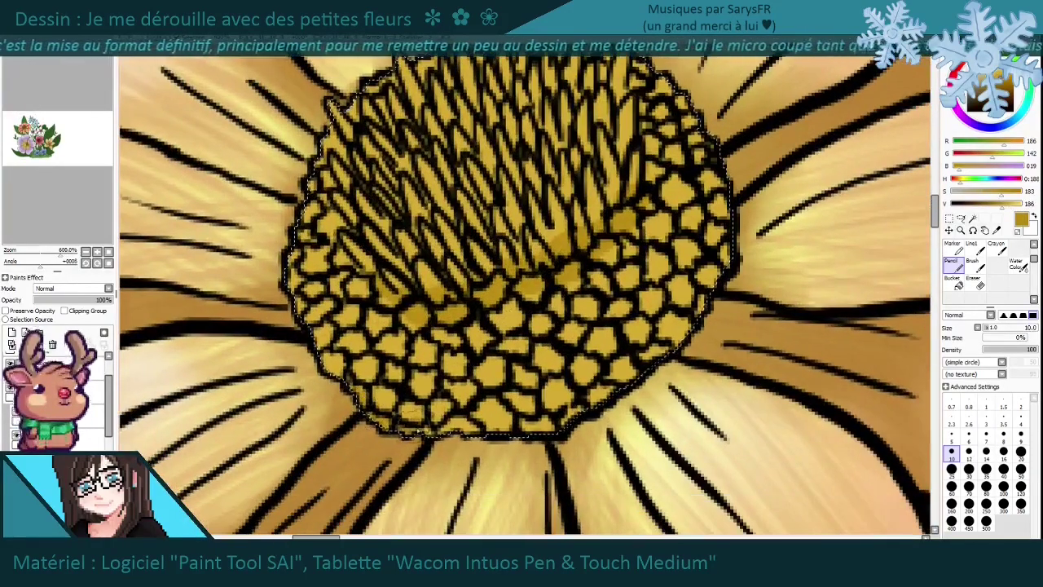
{"action": "scroll", "coordinate": [688, 247], "scroll_direction": "down", "scroll_amount": 2}
{"action": "scroll", "coordinate": [445, 460], "scroll_direction": "up", "scroll_amount": 3}
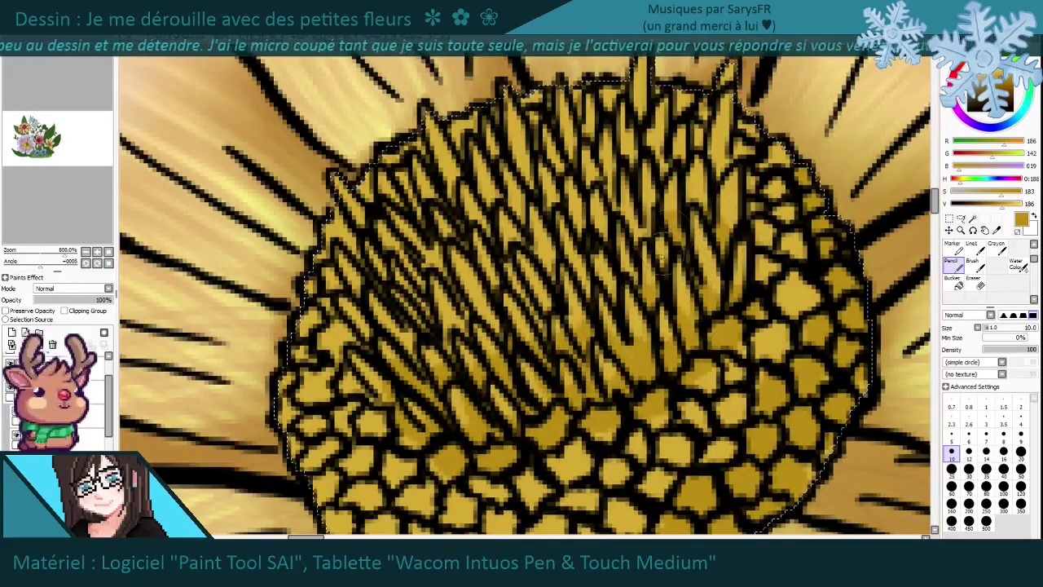
{"action": "left_click_drag", "start_coordinate": [499, 326], "coordinate": [511, 399]}
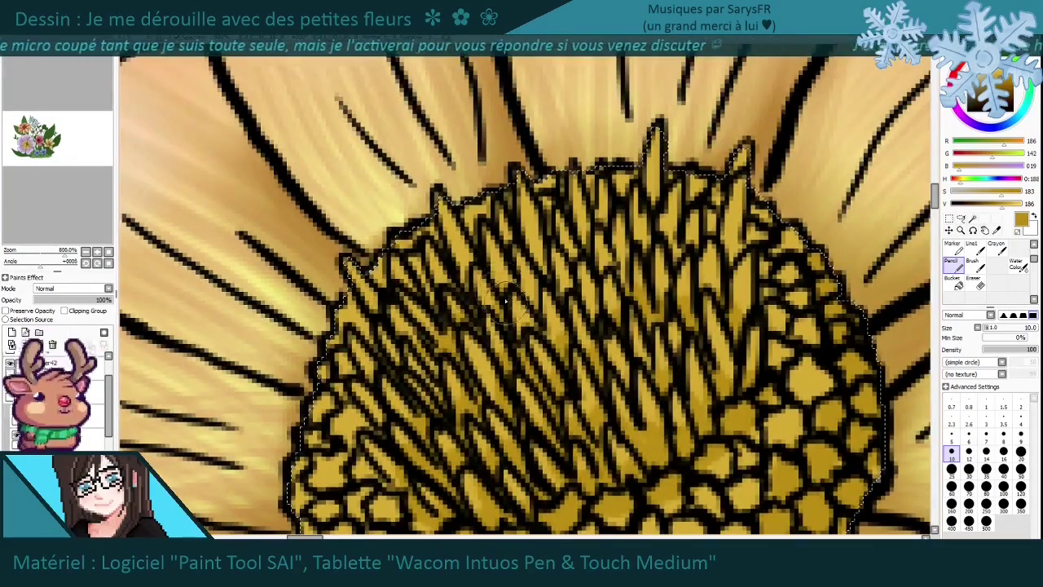
{"action": "left_click_drag", "start_coordinate": [530, 310], "coordinate": [586, 297]}
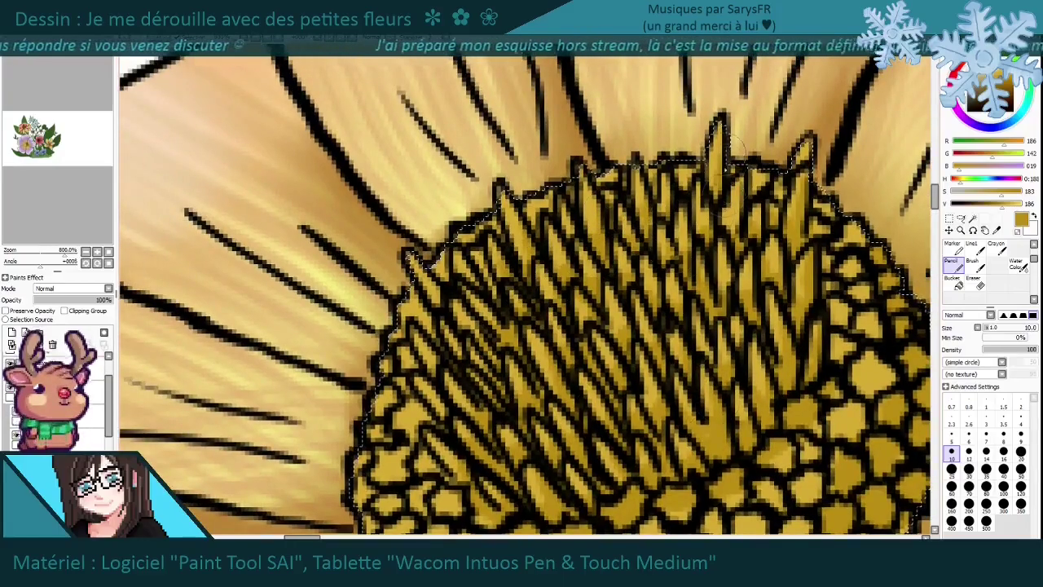
Shade the small yellow stamens of the dark blue flowers with RGB 225, 200, 87 using the Pencil at size 10.
{"action": "scroll", "coordinate": [525, 293], "scroll_direction": "down", "scroll_amount": 3}
{"action": "scroll", "coordinate": [383, 399], "scroll_direction": "up", "scroll_amount": 4}
{"action": "left_click_drag", "start_coordinate": [529, 419], "coordinate": [633, 349]}
{"action": "scroll", "coordinate": [554, 337], "scroll_direction": "up", "scroll_amount": 2}
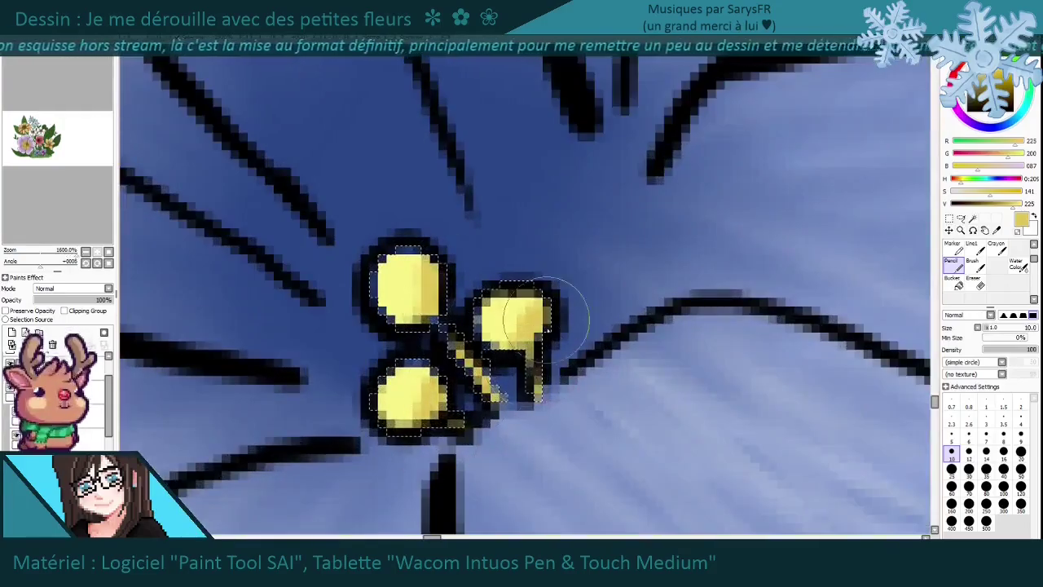
Layer progressively darker golds along the shadowed lower edge of the purple flower's pistil with the Brush at size 16.
{"action": "scroll", "coordinate": [544, 334], "scroll_direction": "down", "scroll_amount": 3}
{"action": "scroll", "coordinate": [440, 338], "scroll_direction": "up", "scroll_amount": 3}
{"action": "left_click", "coordinate": [303, 342], "text": "alt"}
{"action": "key", "text": "b"}
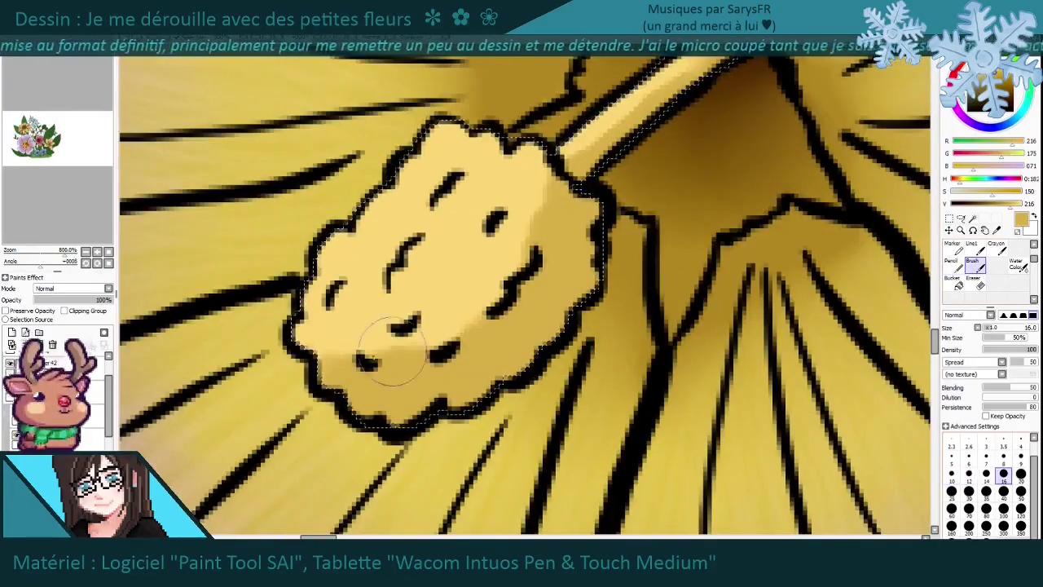
{"action": "left_click_drag", "start_coordinate": [440, 340], "coordinate": [535, 198]}
{"action": "left_click", "coordinate": [587, 191], "text": "alt"}
{"action": "mouse_move", "coordinate": [359, 383]}
{"action": "left_mouse_down"}
{"action": "mouse_move", "coordinate": [419, 412]}
{"action": "mouse_move", "coordinate": [559, 299]}
{"action": "mouse_move", "coordinate": [351, 391]}
{"action": "left_mouse_up"}
{"action": "left_click_drag", "start_coordinate": [310, 244], "coordinate": [391, 416]}
{"action": "mouse_move", "coordinate": [309, 326]}
{"action": "left_mouse_down"}
{"action": "mouse_move", "coordinate": [488, 391]}
{"action": "mouse_move", "coordinate": [602, 211]}
{"action": "left_mouse_up"}
{"action": "left_click", "coordinate": [652, 188], "text": "alt"}
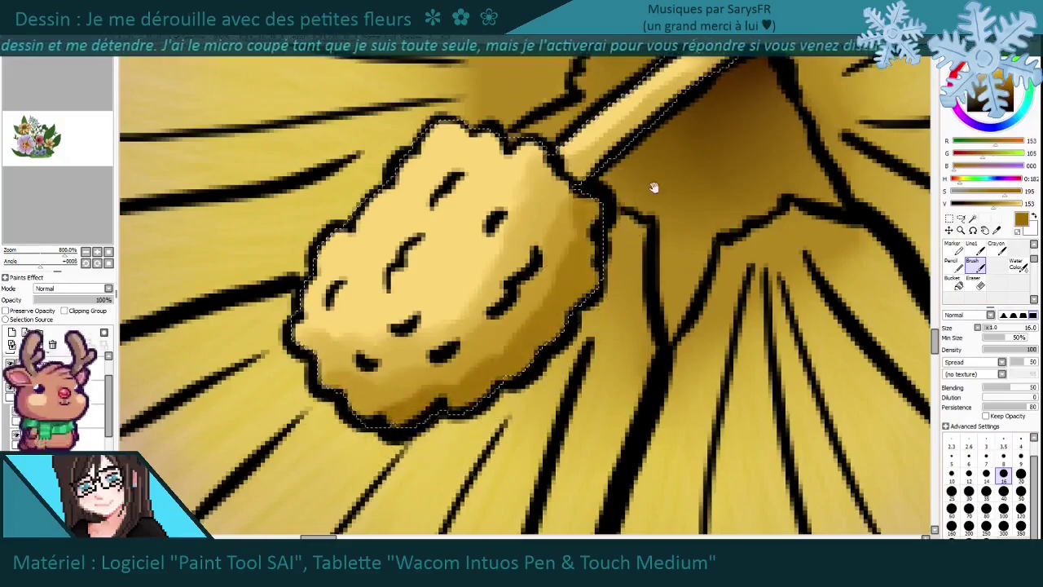
Blend the shading on the purple flower's pistil head and stem with the Water Color brush at size 16.
{"action": "scroll", "coordinate": [652, 188], "scroll_direction": "down", "scroll_amount": 2}
{"action": "scroll", "coordinate": [570, 245], "scroll_direction": "up", "scroll_amount": 2}
{"action": "left_click", "coordinate": [644, 263], "text": "alt"}
{"action": "left_click", "coordinate": [1017, 265]}
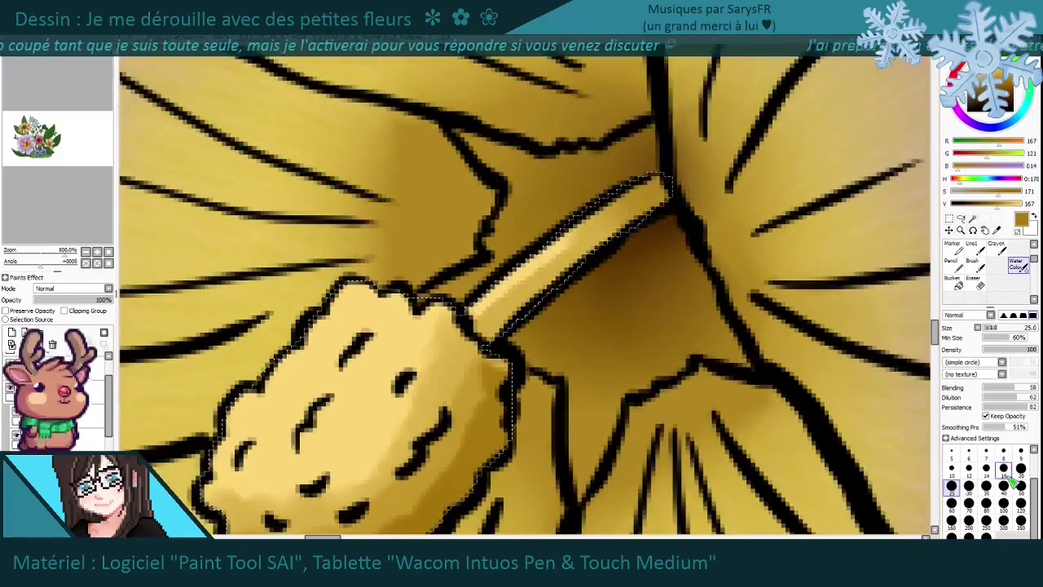
{"action": "key", "text": "bracketleft"}
{"action": "key", "text": "bracketleft"}
{"action": "scroll", "coordinate": [489, 342], "scroll_direction": "down", "scroll_amount": 3}
{"action": "scroll", "coordinate": [432, 376], "scroll_direction": "up", "scroll_amount": 2}
{"action": "scroll", "coordinate": [653, 291], "scroll_direction": "down", "scroll_amount": 8}
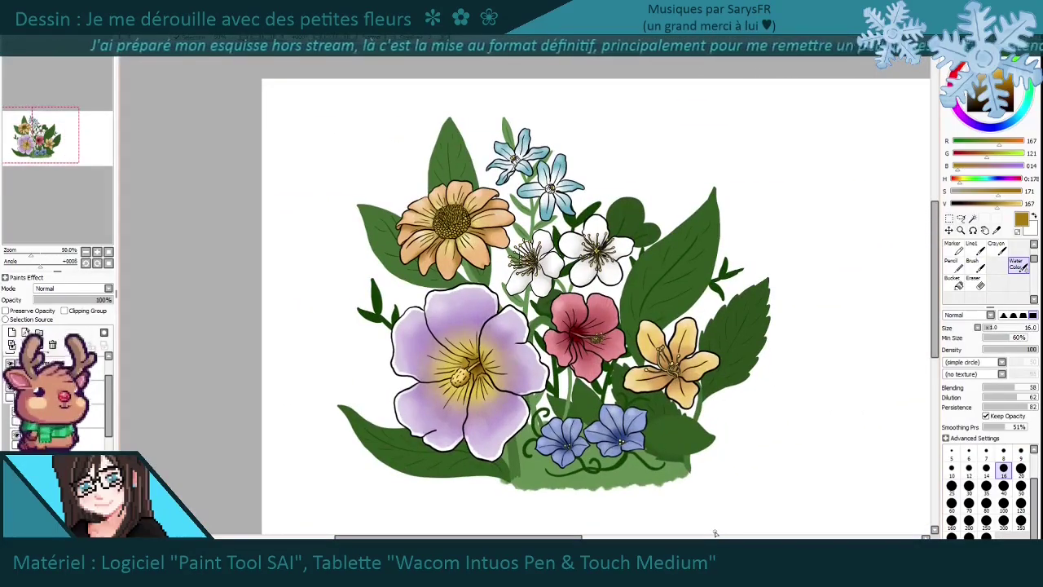
Redraw the purple flower's pistil stem in black as a curve bending down into the throat with the Pencil at size 10.
{"action": "scroll", "coordinate": [473, 375], "scroll_direction": "up", "scroll_amount": 9}
{"action": "left_click", "coordinate": [124, 397], "text": "alt"}
{"action": "key", "text": "n"}
{"action": "left_click", "coordinate": [57, 361]}
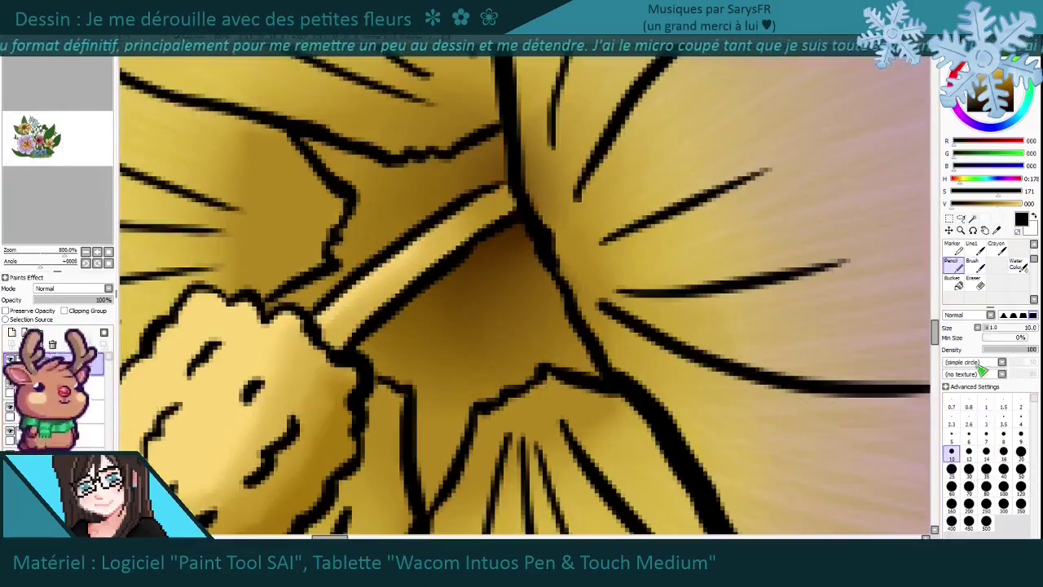
{"action": "left_click_drag", "start_coordinate": [561, 232], "coordinate": [425, 268]}
{"action": "left_click_drag", "start_coordinate": [562, 306], "coordinate": [338, 340]}
{"action": "mouse_move", "coordinate": [522, 236]}
{"action": "left_mouse_down"}
{"action": "mouse_move", "coordinate": [428, 212]}
{"action": "mouse_move", "coordinate": [472, 190]}
{"action": "mouse_move", "coordinate": [494, 195]}
{"action": "mouse_move", "coordinate": [469, 208]}
{"action": "left_mouse_up"}
Fill the curved pistil stem with light gold and repaint the throat above it with RGB 146, 104, 16 using the Brush.
{"action": "left_click", "coordinate": [489, 236], "text": "alt"}
{"action": "left_click_drag", "start_coordinate": [440, 261], "coordinate": [483, 253]}
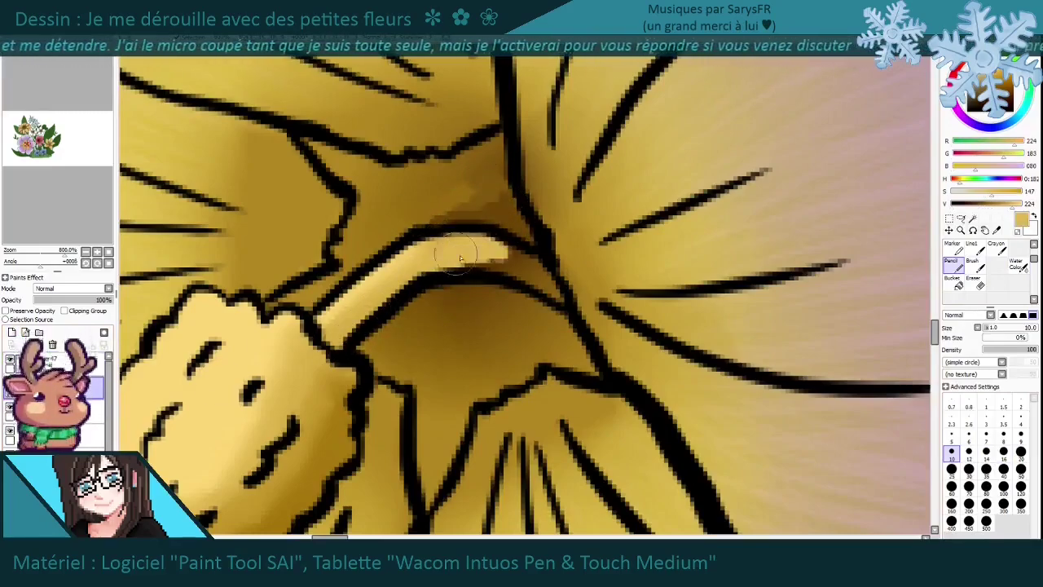
{"action": "key", "text": "b"}
{"action": "left_click", "coordinate": [486, 174], "text": "alt"}
{"action": "mouse_move", "coordinate": [459, 198]}
{"action": "left_mouse_down"}
{"action": "mouse_move", "coordinate": [504, 203]}
{"action": "mouse_move", "coordinate": [443, 204]}
{"action": "mouse_move", "coordinate": [505, 196]}
{"action": "mouse_move", "coordinate": [541, 293]}
{"action": "mouse_move", "coordinate": [446, 213]}
{"action": "mouse_move", "coordinate": [501, 201]}
{"action": "left_mouse_up"}
{"action": "key", "text": "bracketleft"}
{"action": "key", "text": "bracketleft"}
{"action": "key", "text": "bracketleft"}
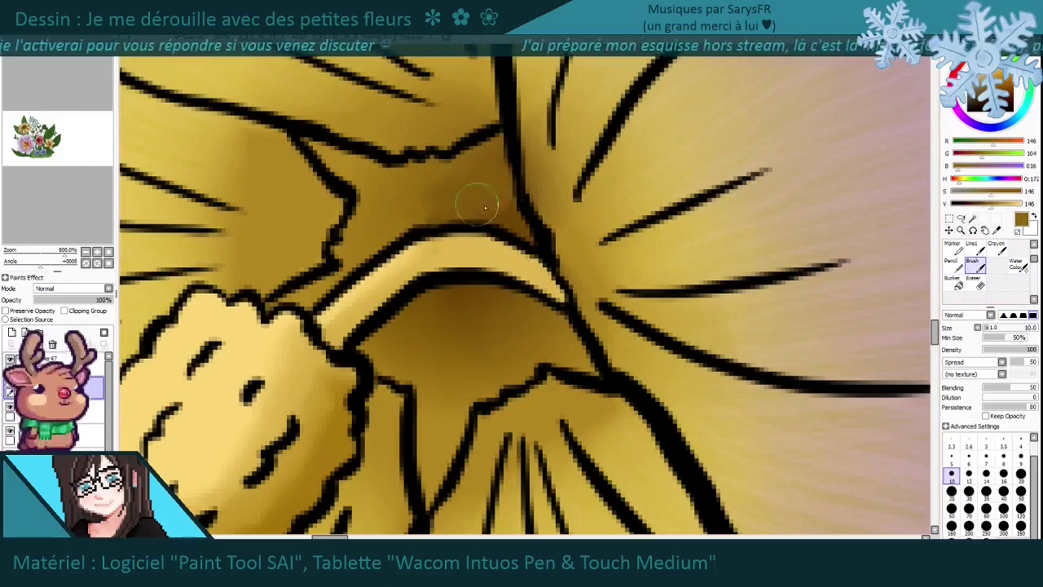
Select the curved part of the pistil stem and darken its inner end with brown and black using the Pencil at size 10.
{"action": "key", "text": "a"}
{"action": "left_click_drag", "start_coordinate": [424, 235], "coordinate": [469, 228]}
{"action": "key", "text": "n"}
{"action": "mouse_move", "coordinate": [407, 301]}
{"action": "left_mouse_down"}
{"action": "mouse_move", "coordinate": [399, 295]}
{"action": "mouse_move", "coordinate": [538, 285]}
{"action": "left_mouse_up"}
{"action": "left_click_drag", "start_coordinate": [457, 269], "coordinate": [562, 293]}
{"action": "left_click_drag", "start_coordinate": [505, 261], "coordinate": [571, 301]}
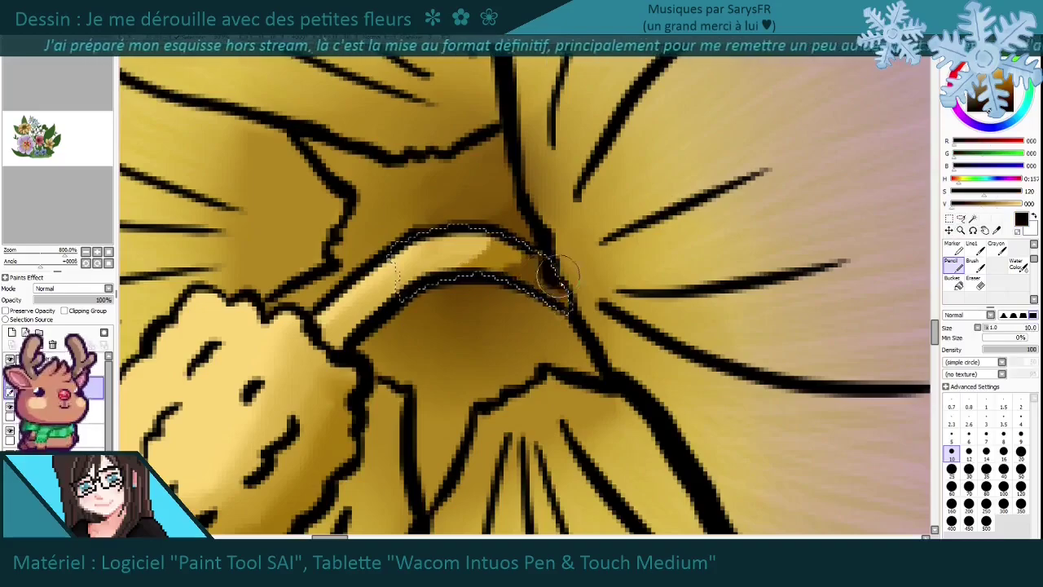
Blend the dark inner end of the pistil stem into its light gold with the Water Color brush at size 10.
{"action": "key", "text": "c"}
{"action": "left_click_drag", "start_coordinate": [457, 244], "coordinate": [554, 293]}
{"action": "left_click_drag", "start_coordinate": [440, 261], "coordinate": [562, 289]}
{"action": "left_click", "coordinate": [445, 261], "text": "alt"}
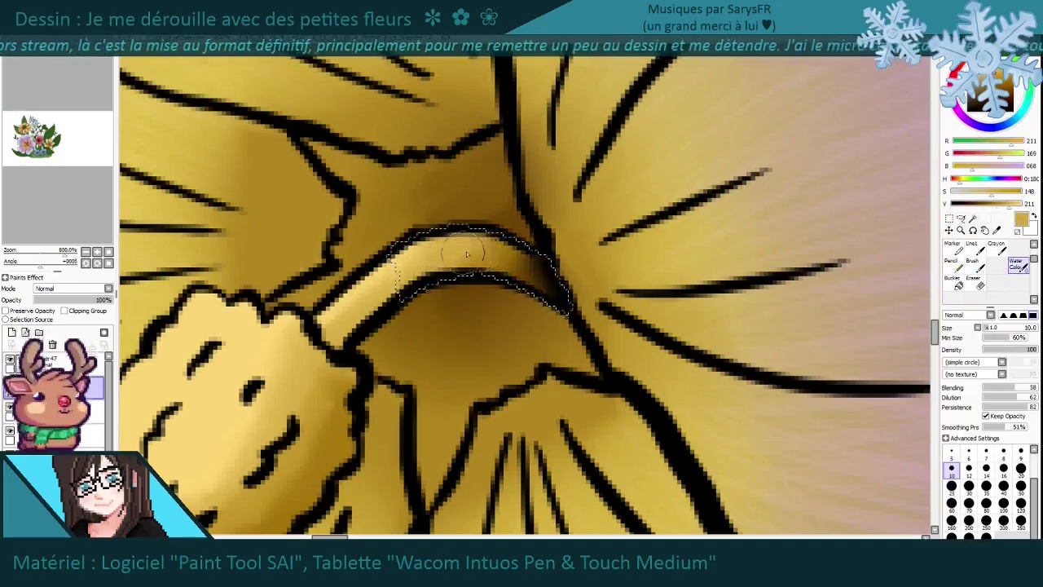
{"action": "key", "text": "ctrl+0"}
{"action": "scroll", "coordinate": [631, 366], "scroll_direction": "up", "scroll_amount": 2}
{"action": "scroll", "coordinate": [635, 343], "scroll_direction": "down", "scroll_amount": 2}
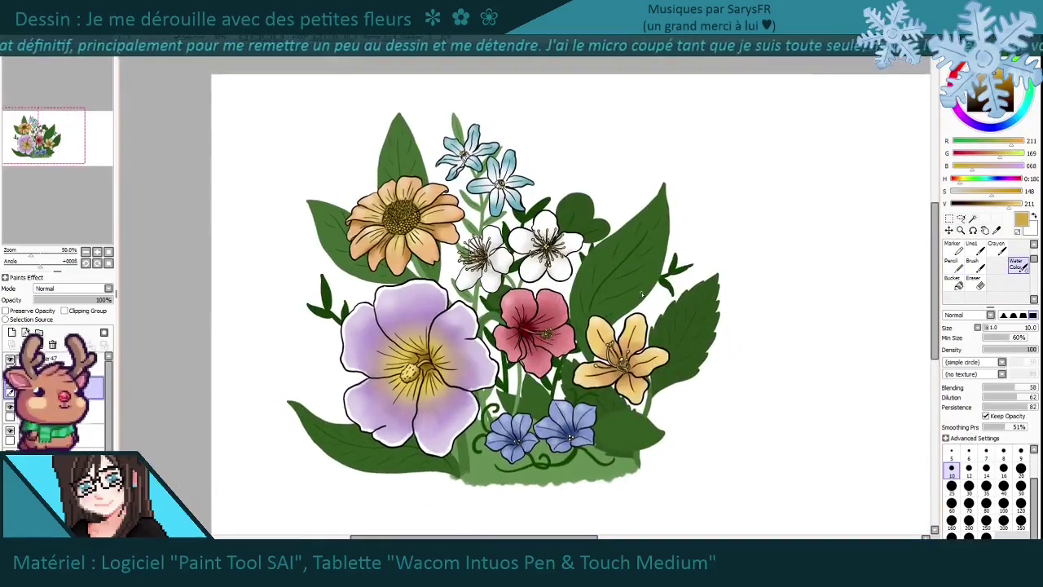